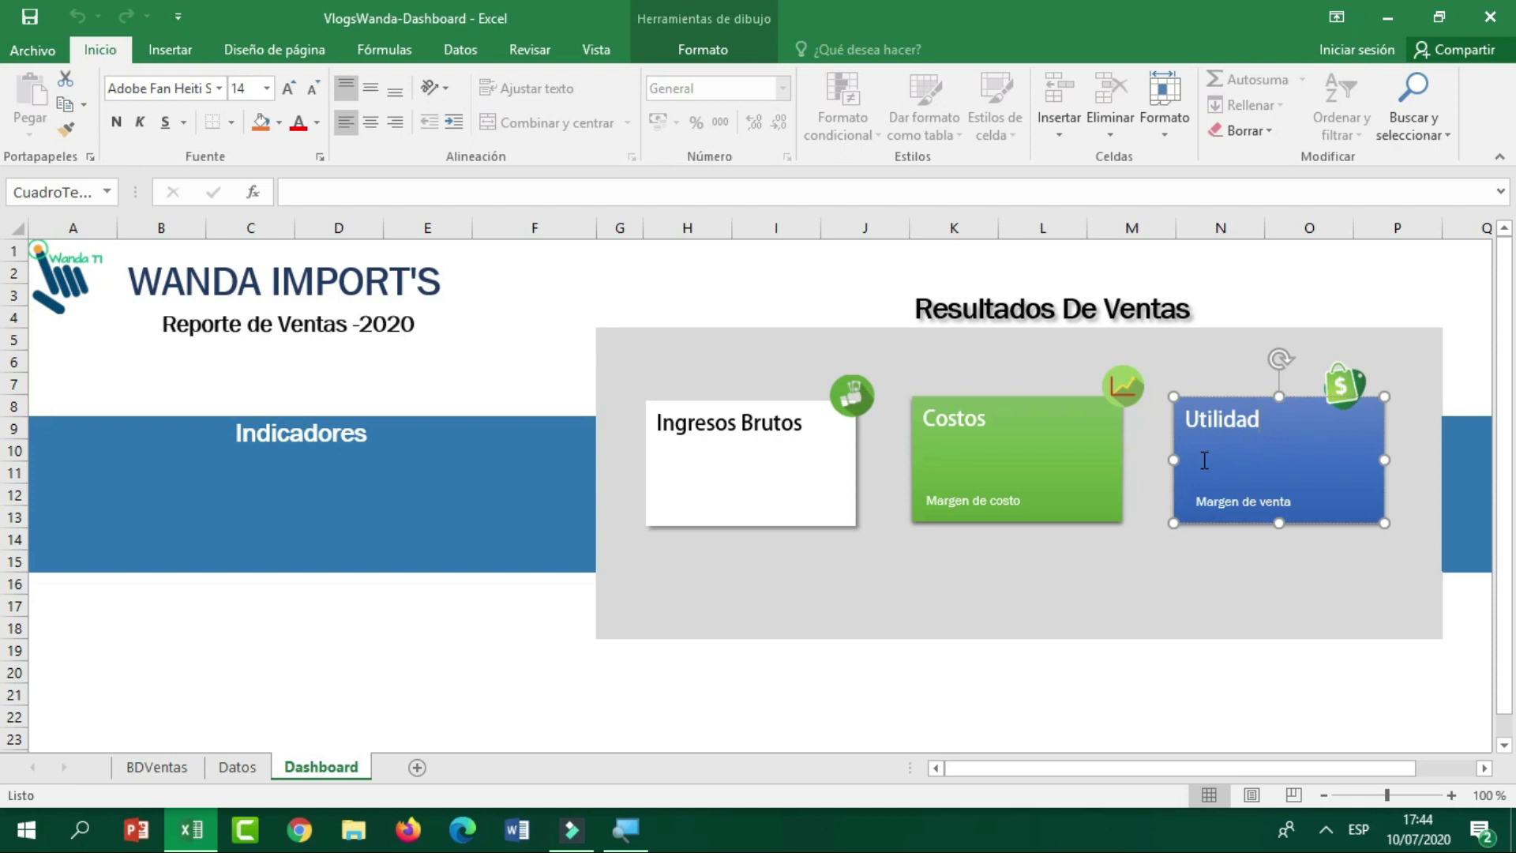
Review the Dashboard sheet's indicator cards, the empty Datos sheet and the sales table on the BDVentas sheet.
left_click(550, 493)
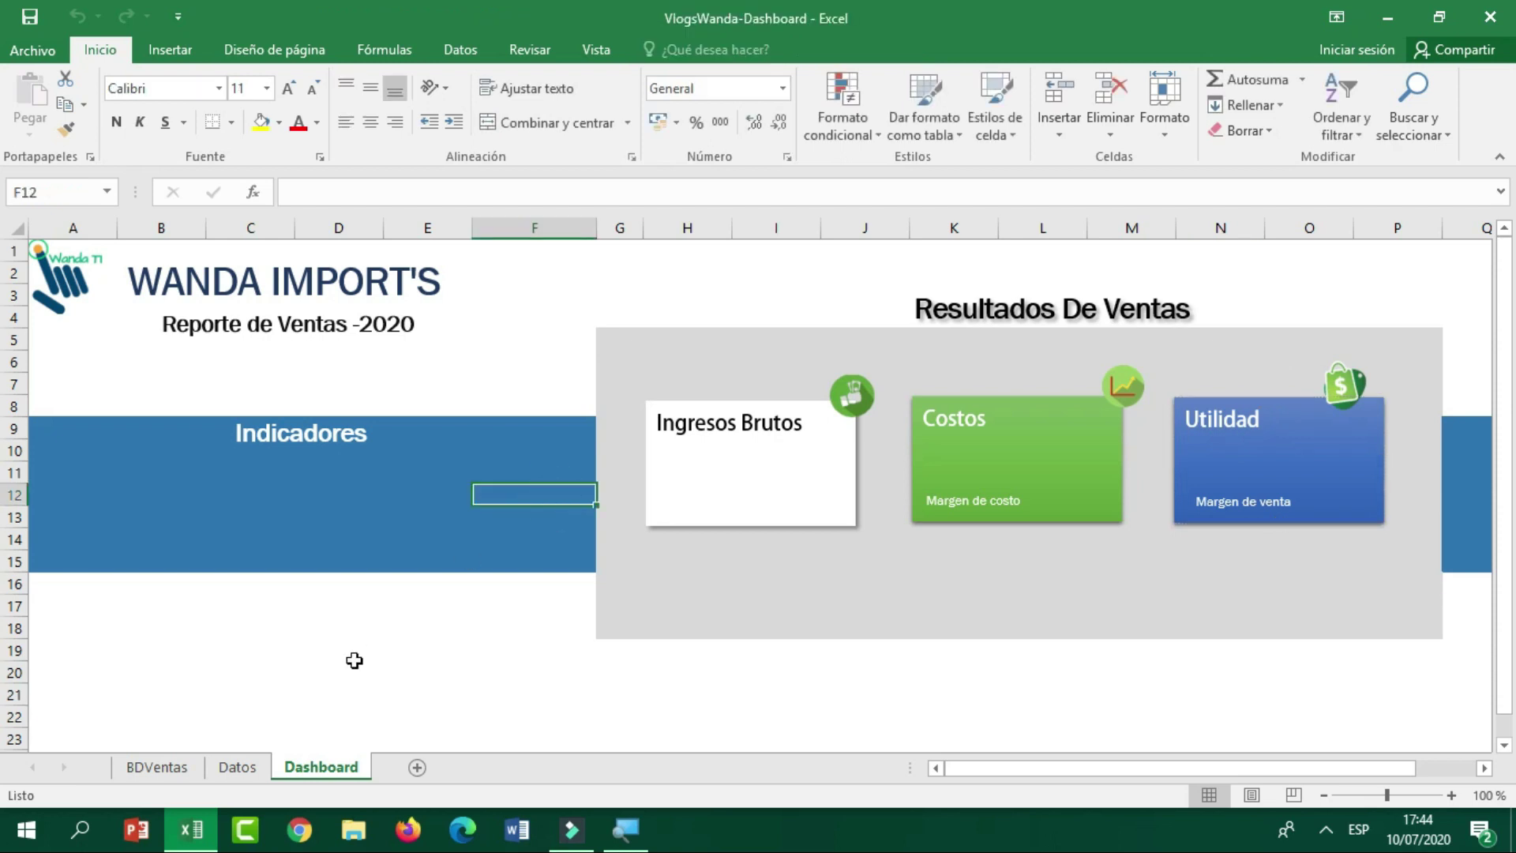
left_click(252, 764)
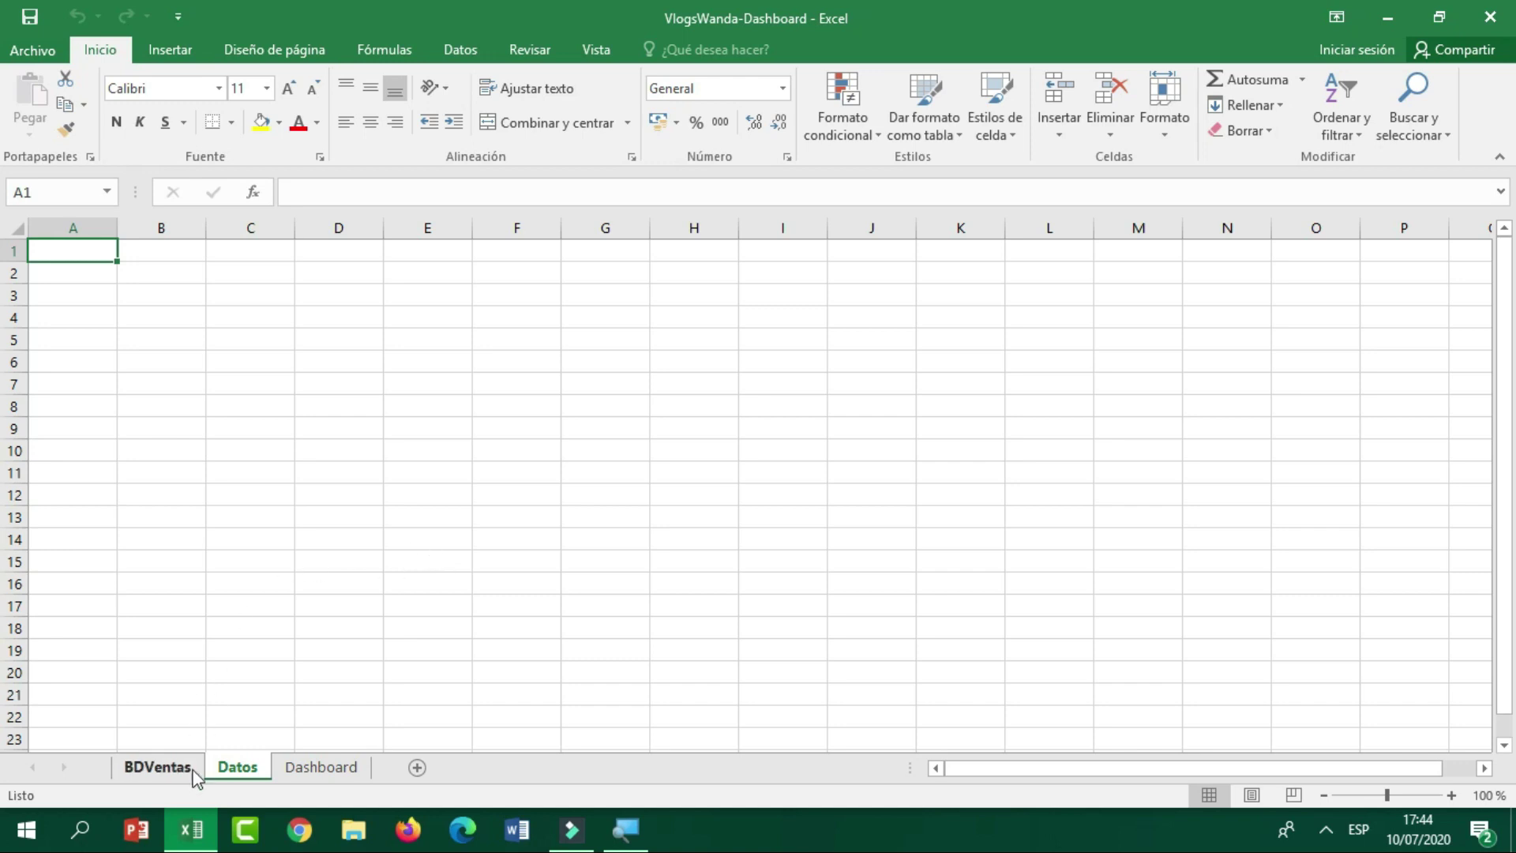
left_click(314, 777)
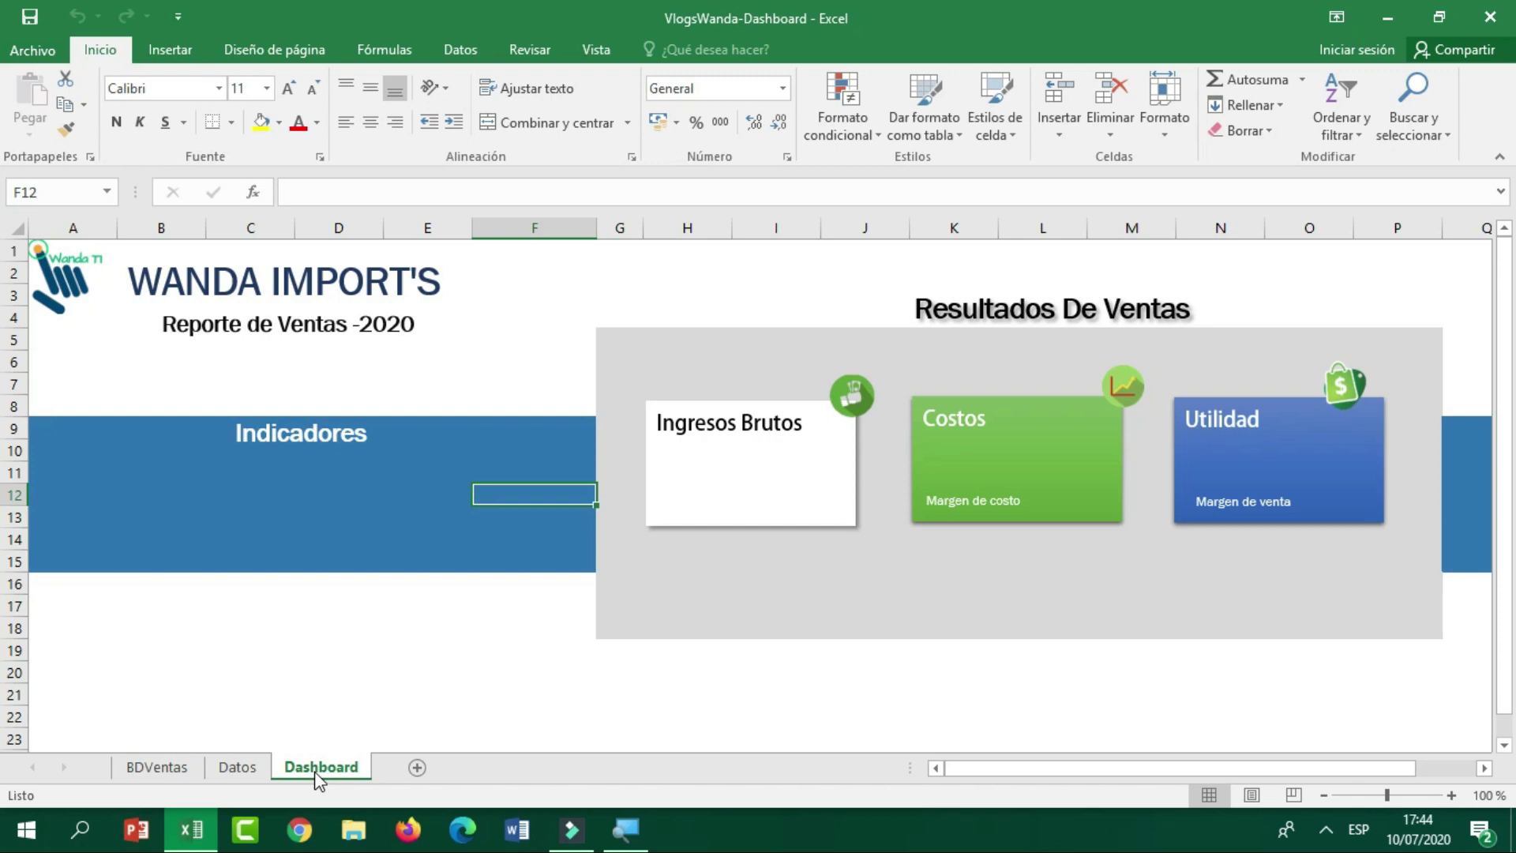
left_click(757, 484)
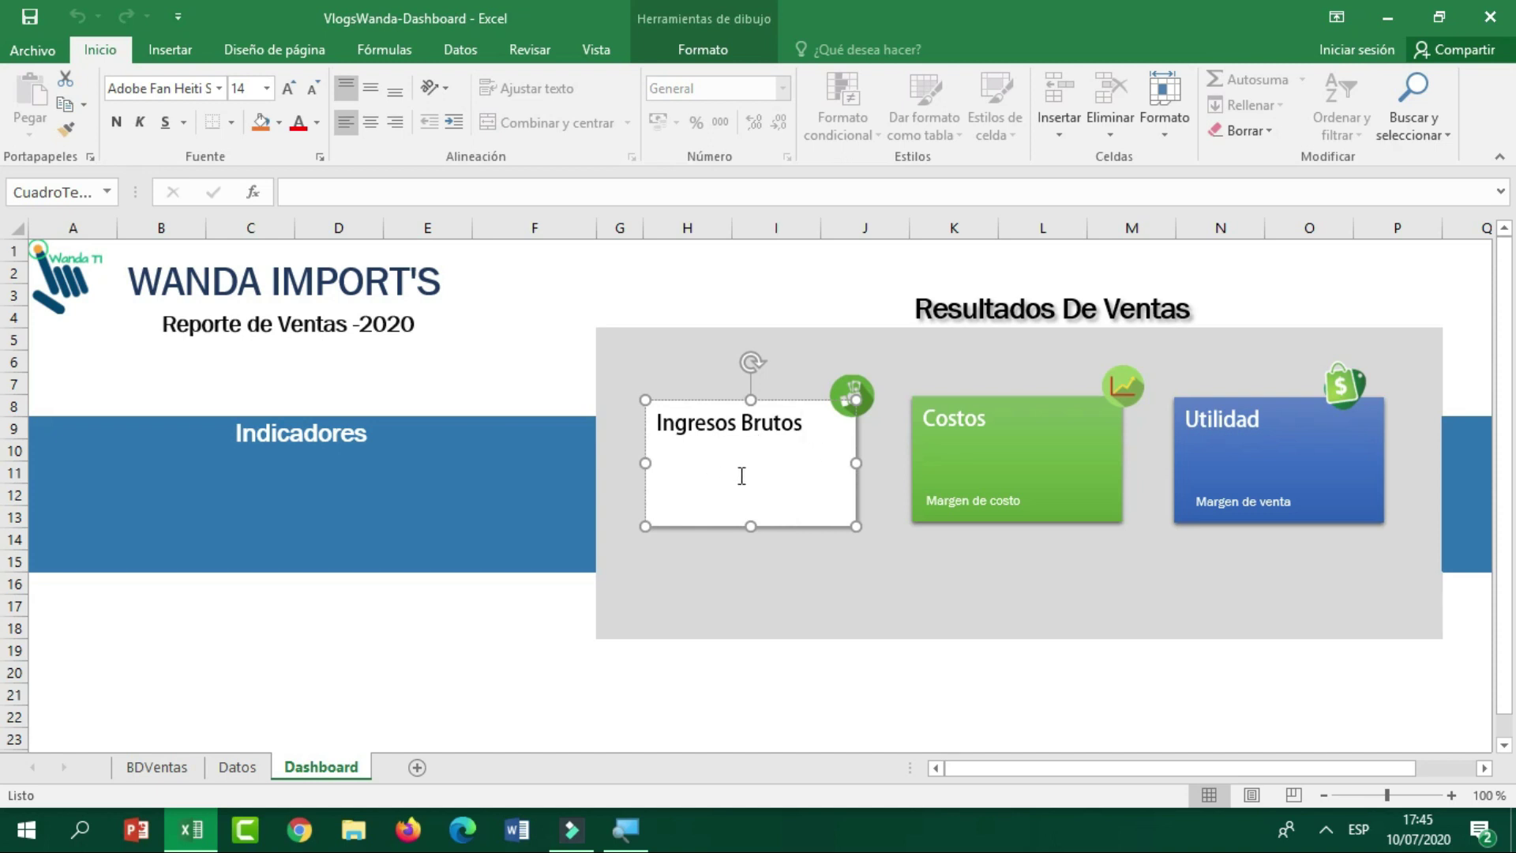
left_click(157, 766)
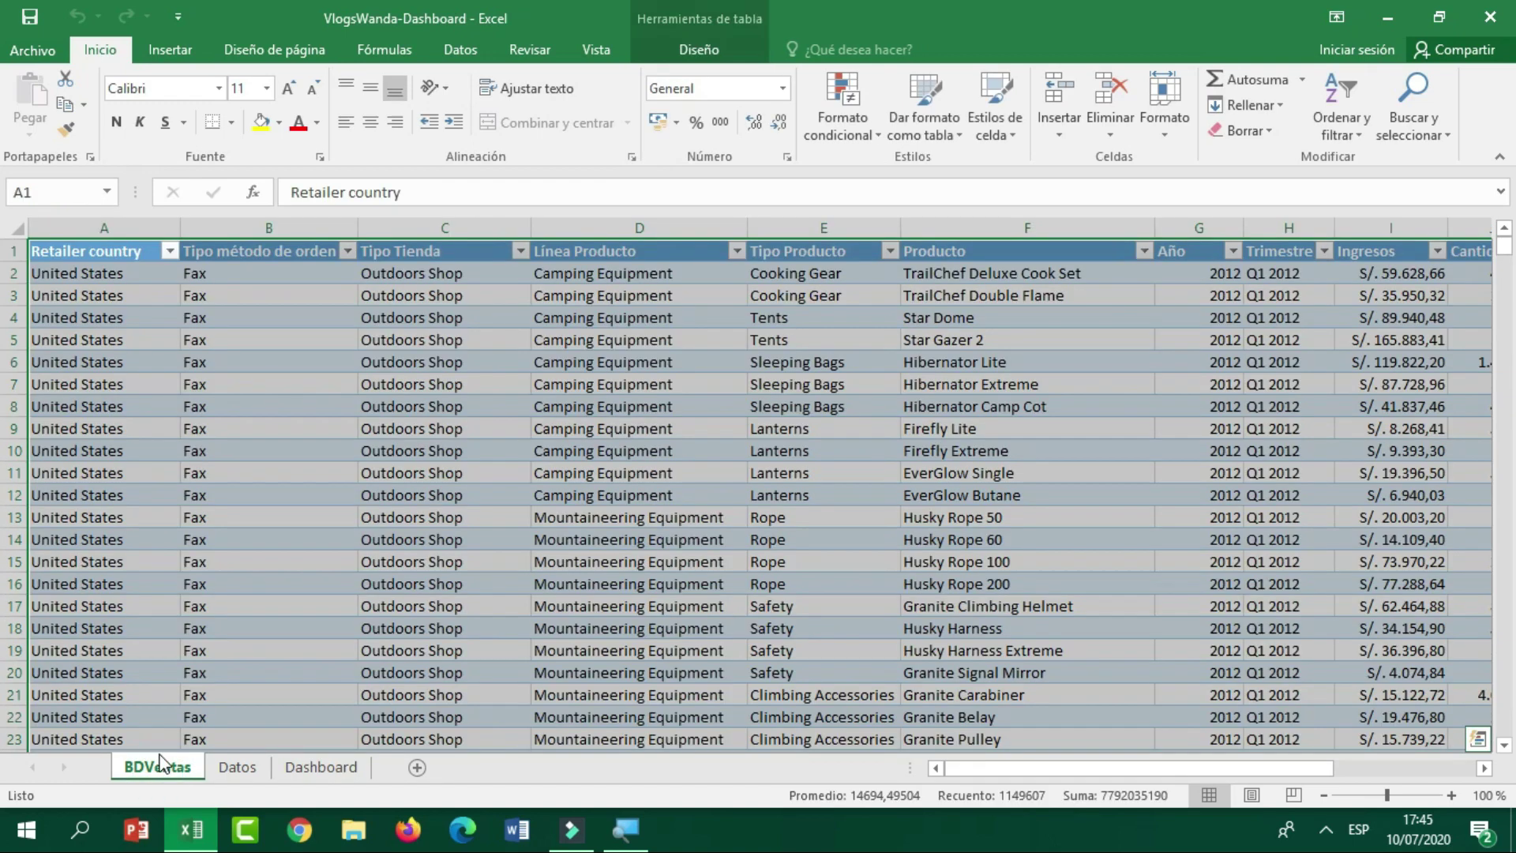
left_click(410, 516)
left_click_drag(306, 359, 701, 400)
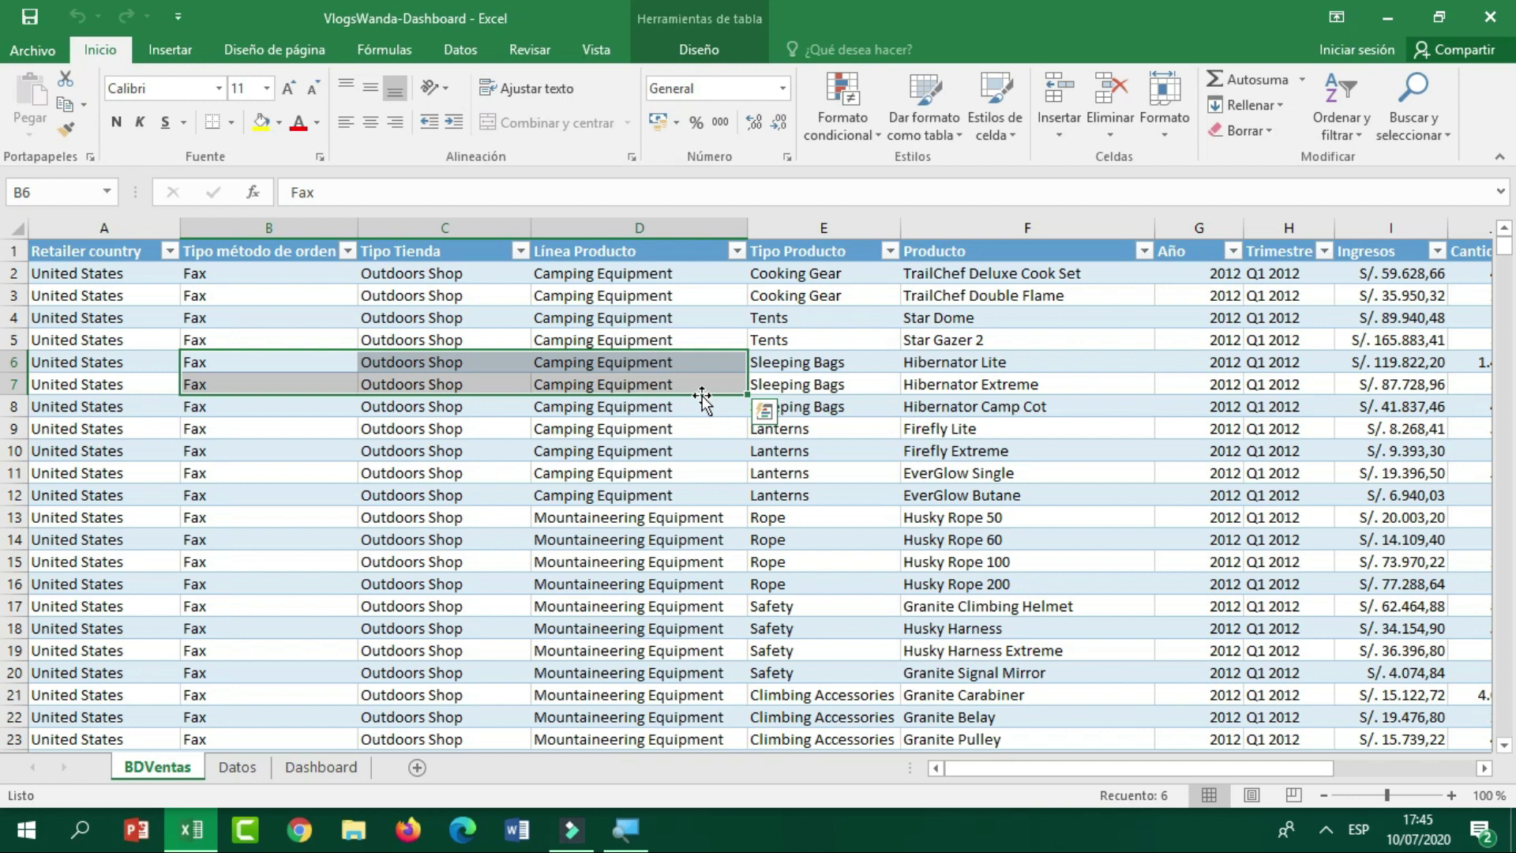
Enter the heading "Totales" in cell A1 of the Datos sheet, making it bold and one font size larger.
left_click(246, 777)
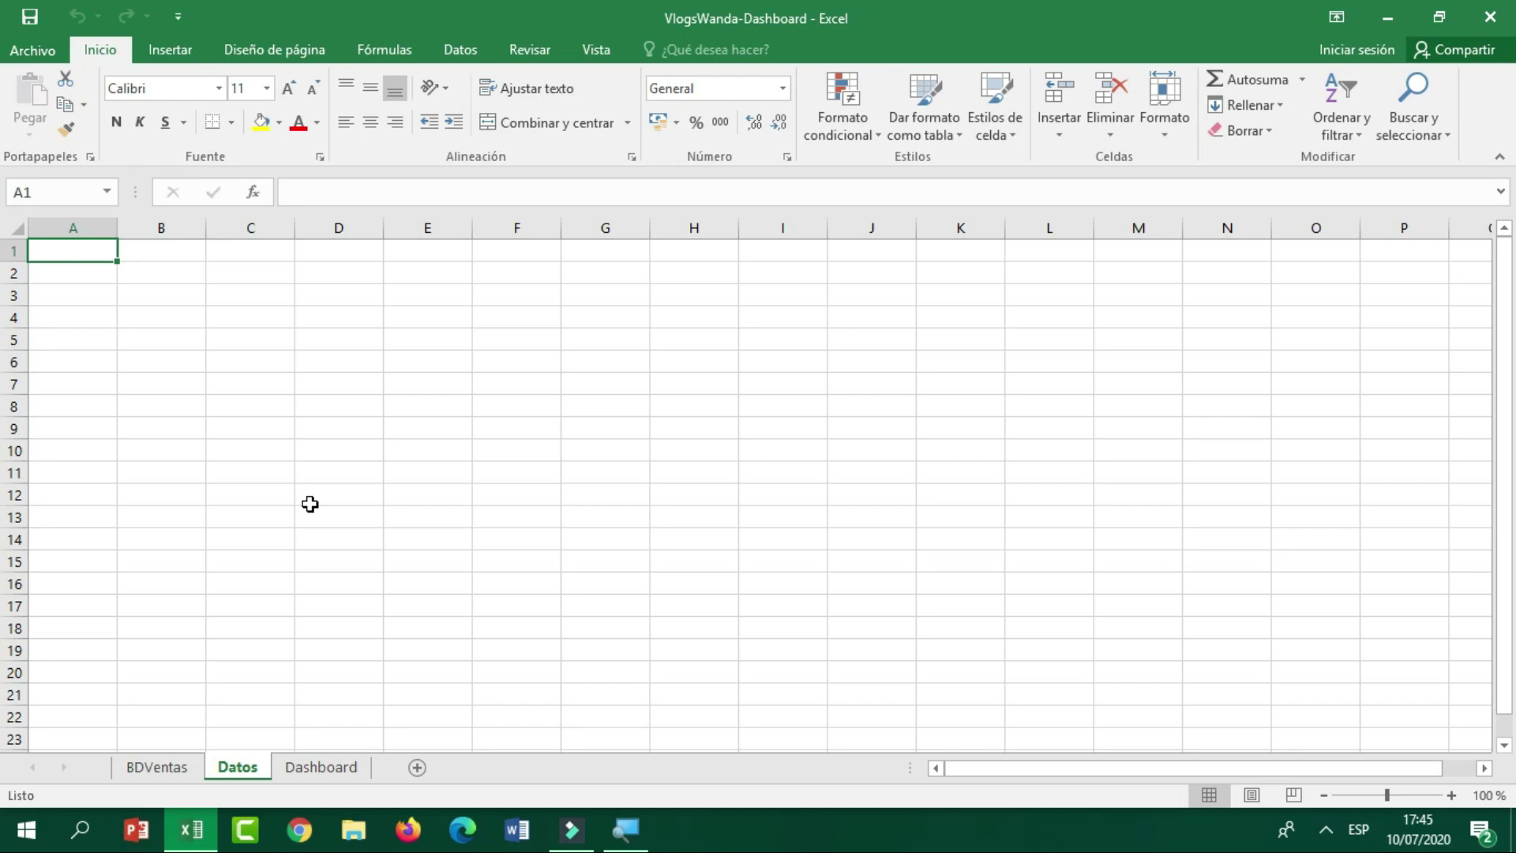
type("To")
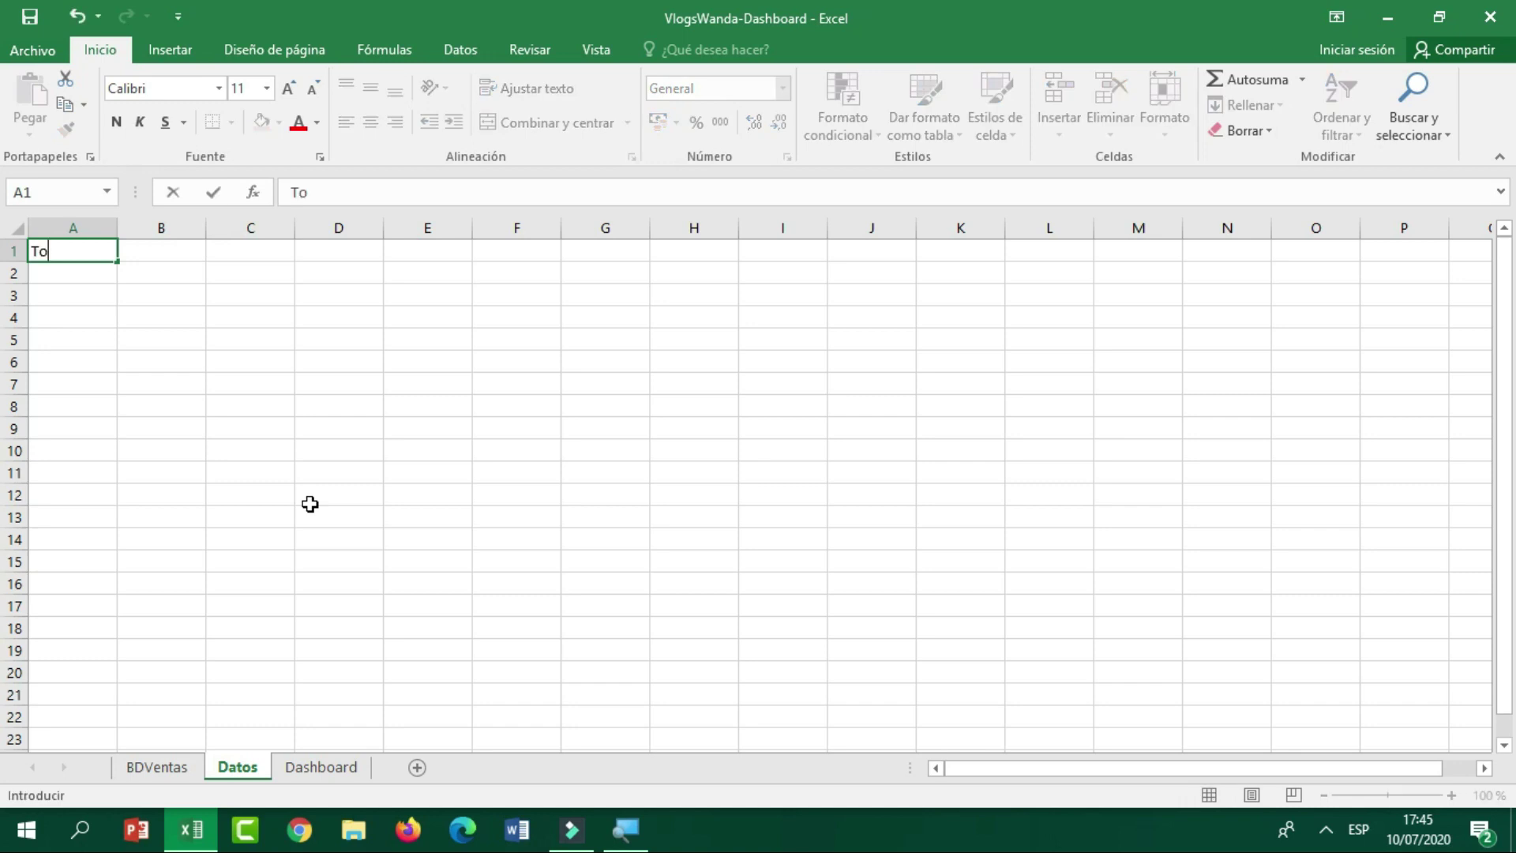
type("tales")
key("Return")
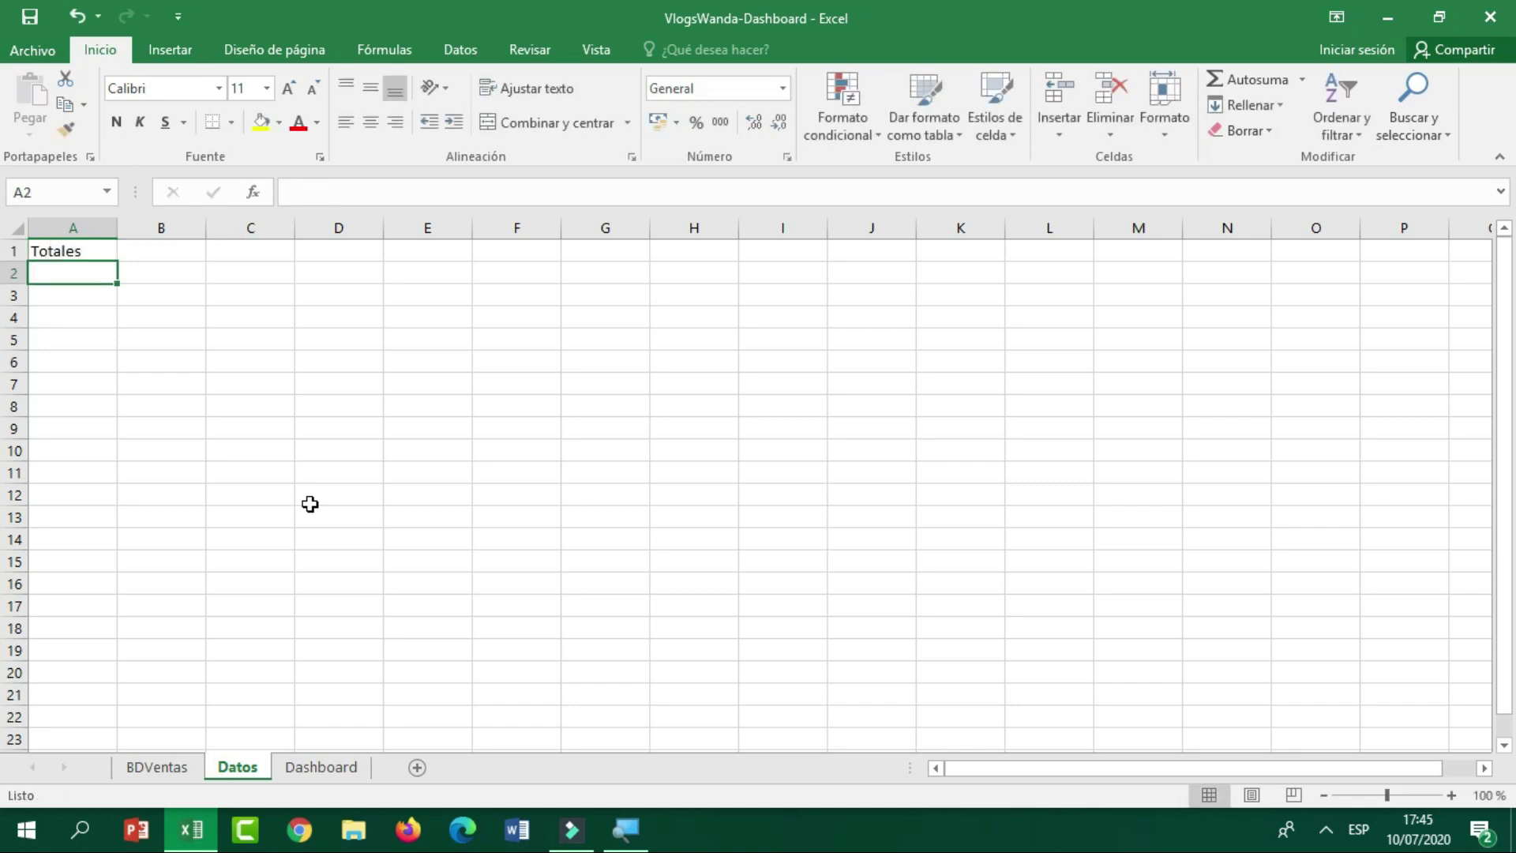
left_click(80, 251)
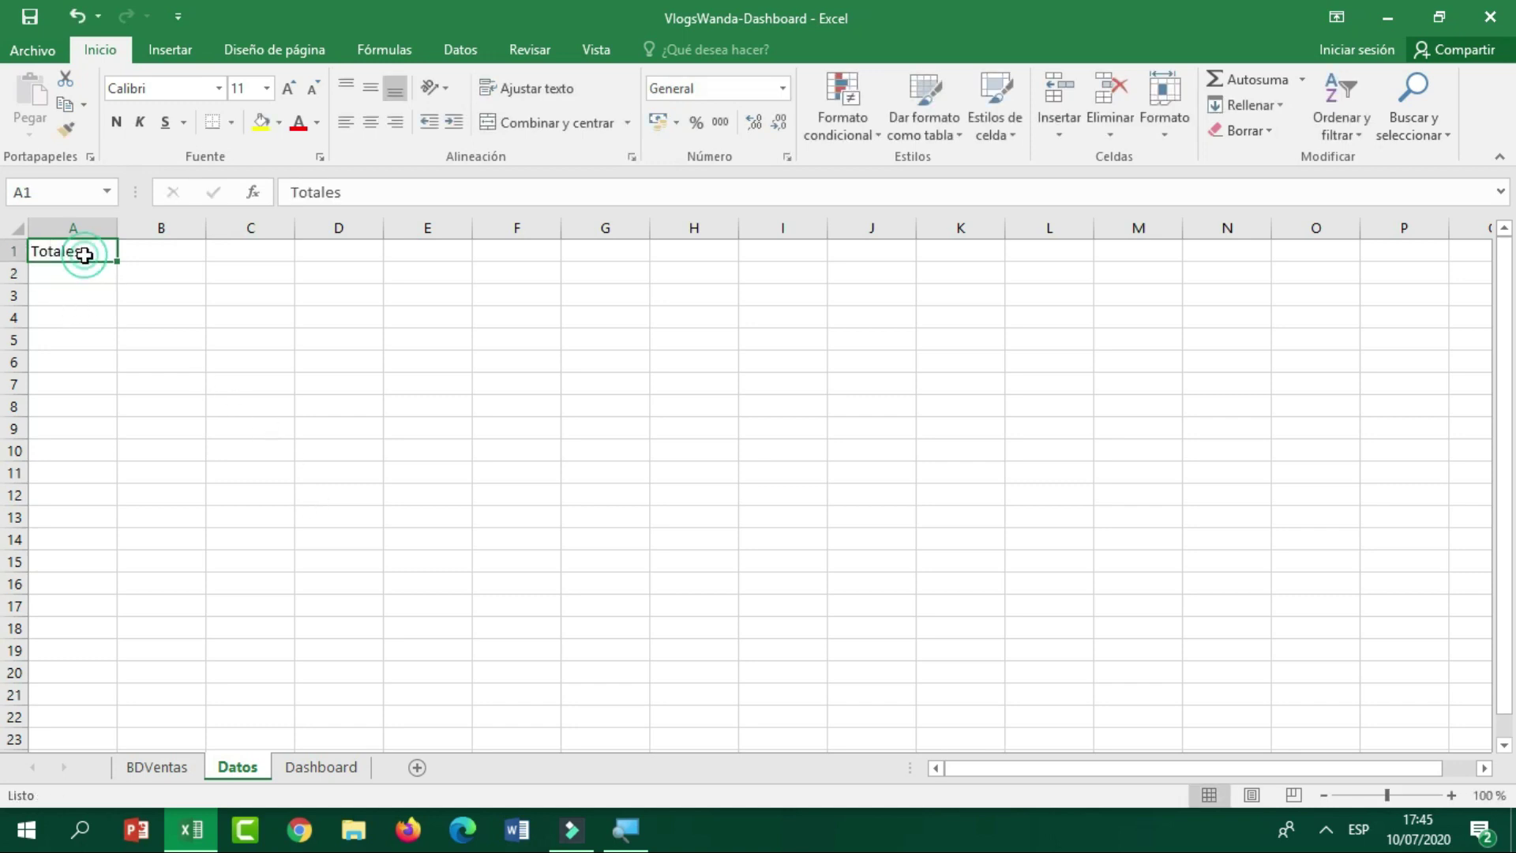
left_click(288, 89)
left_click(116, 122)
Insert a pivot table based on the "ventas" table in cell A2 of the Datos sheet.
left_click(104, 281)
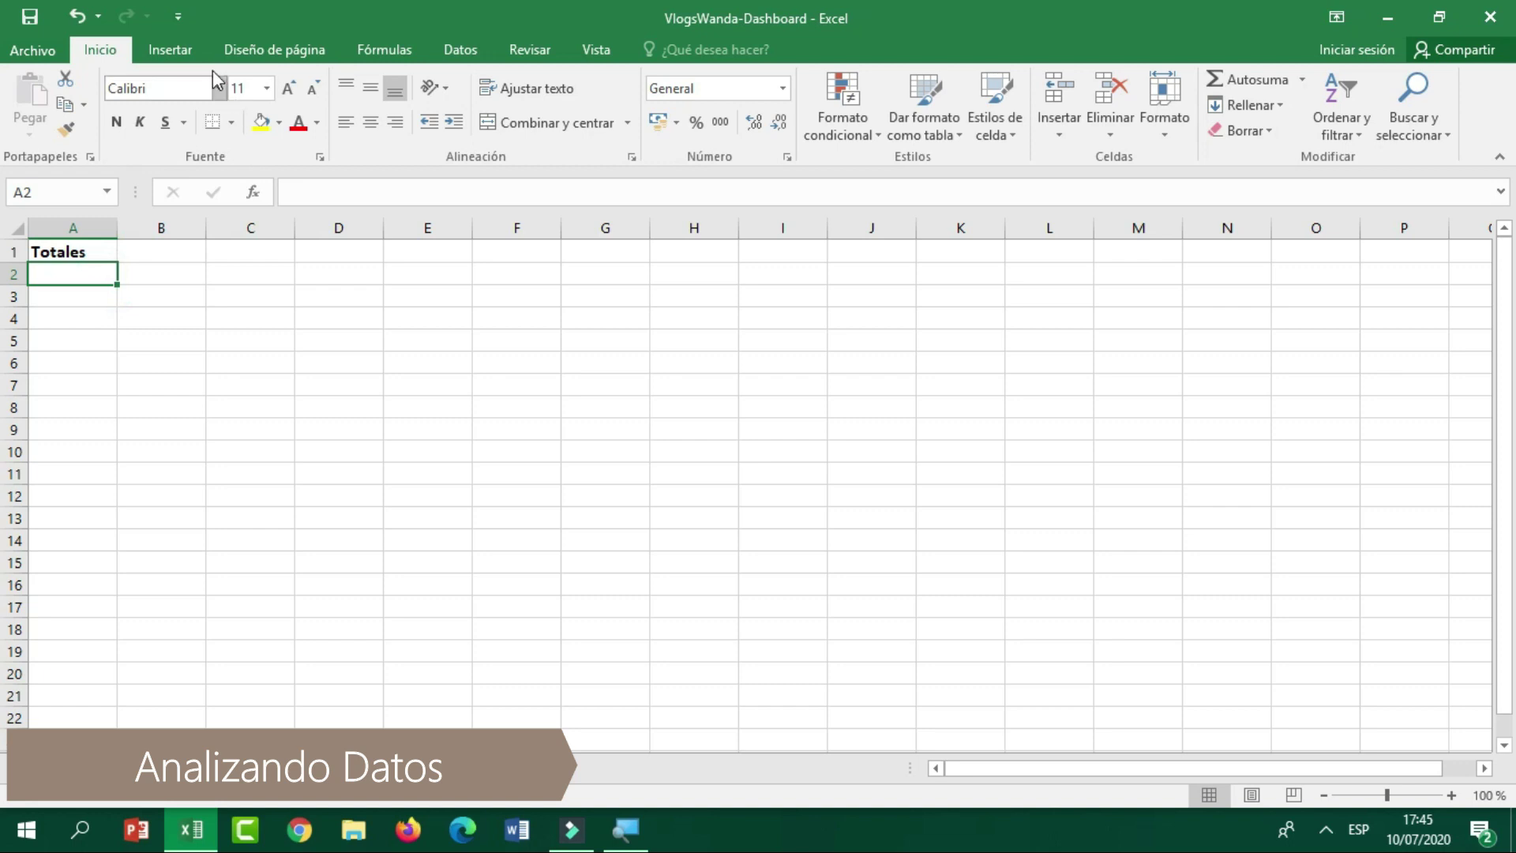
left_click(190, 60)
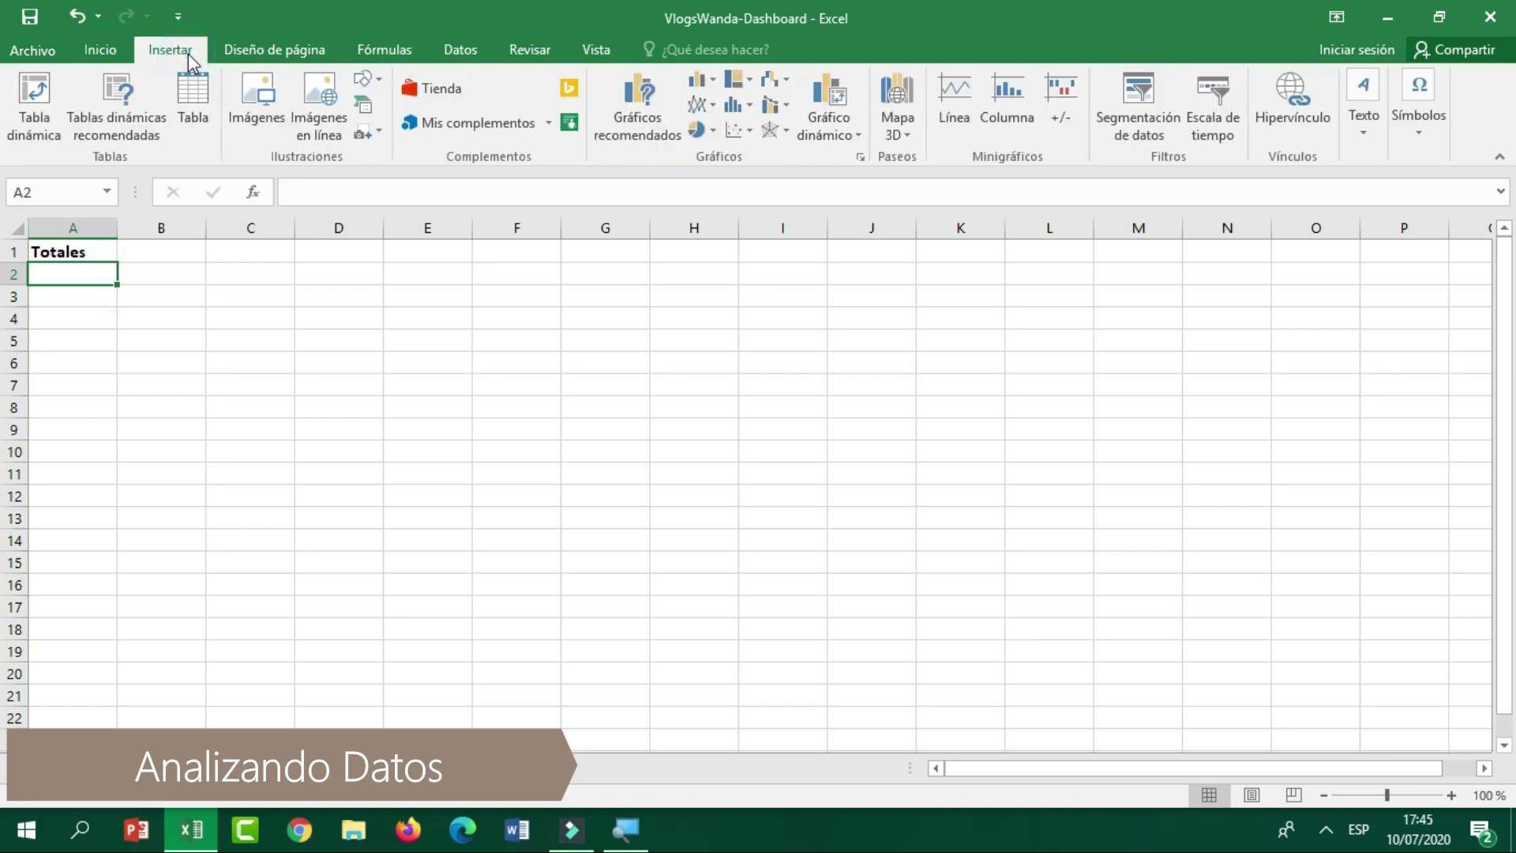
left_click(44, 112)
type("ventas")
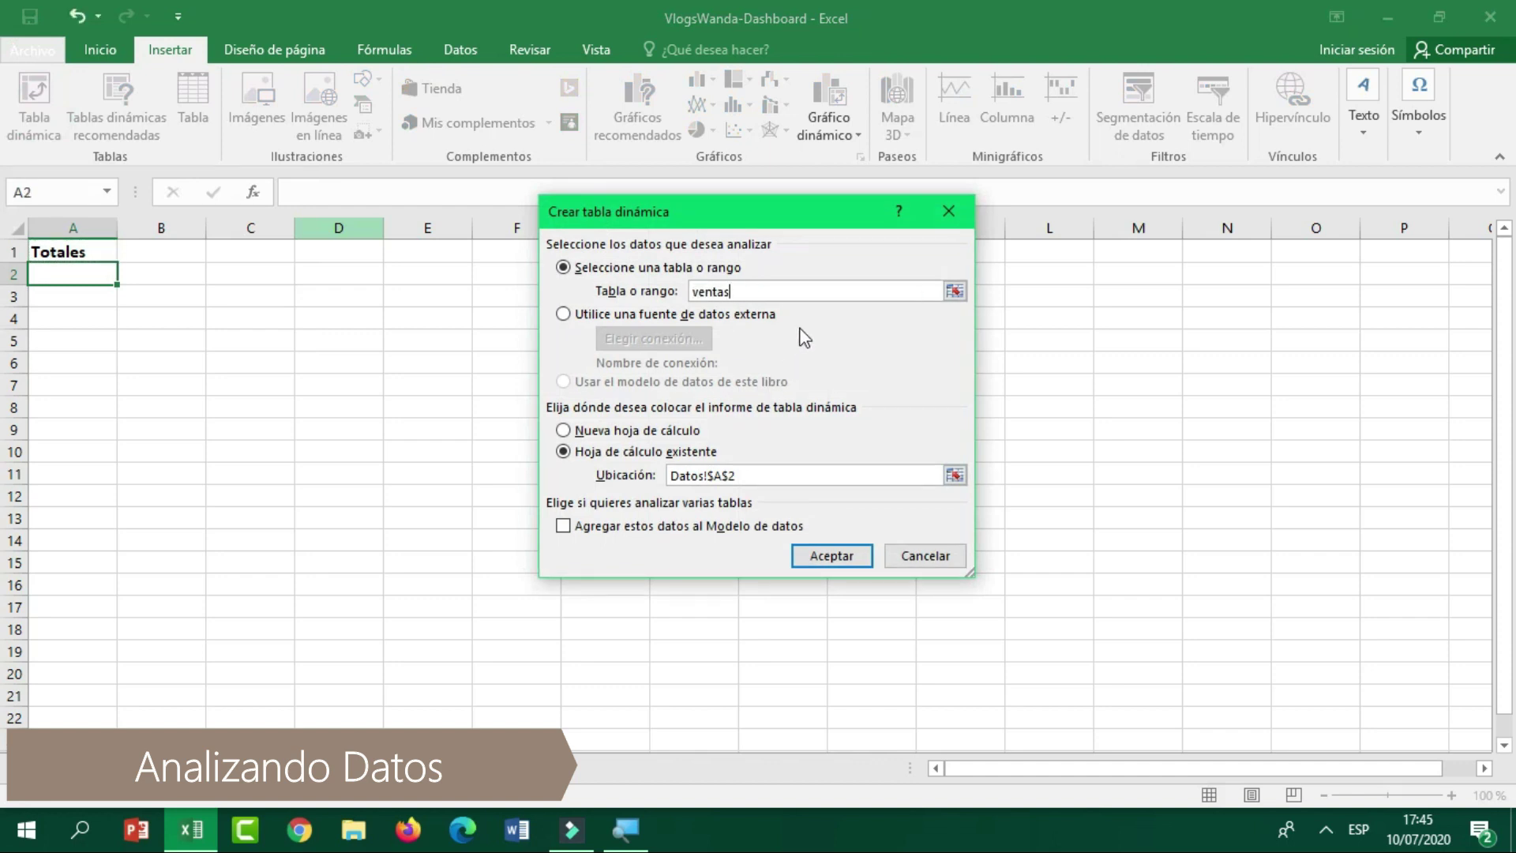
key("Return")
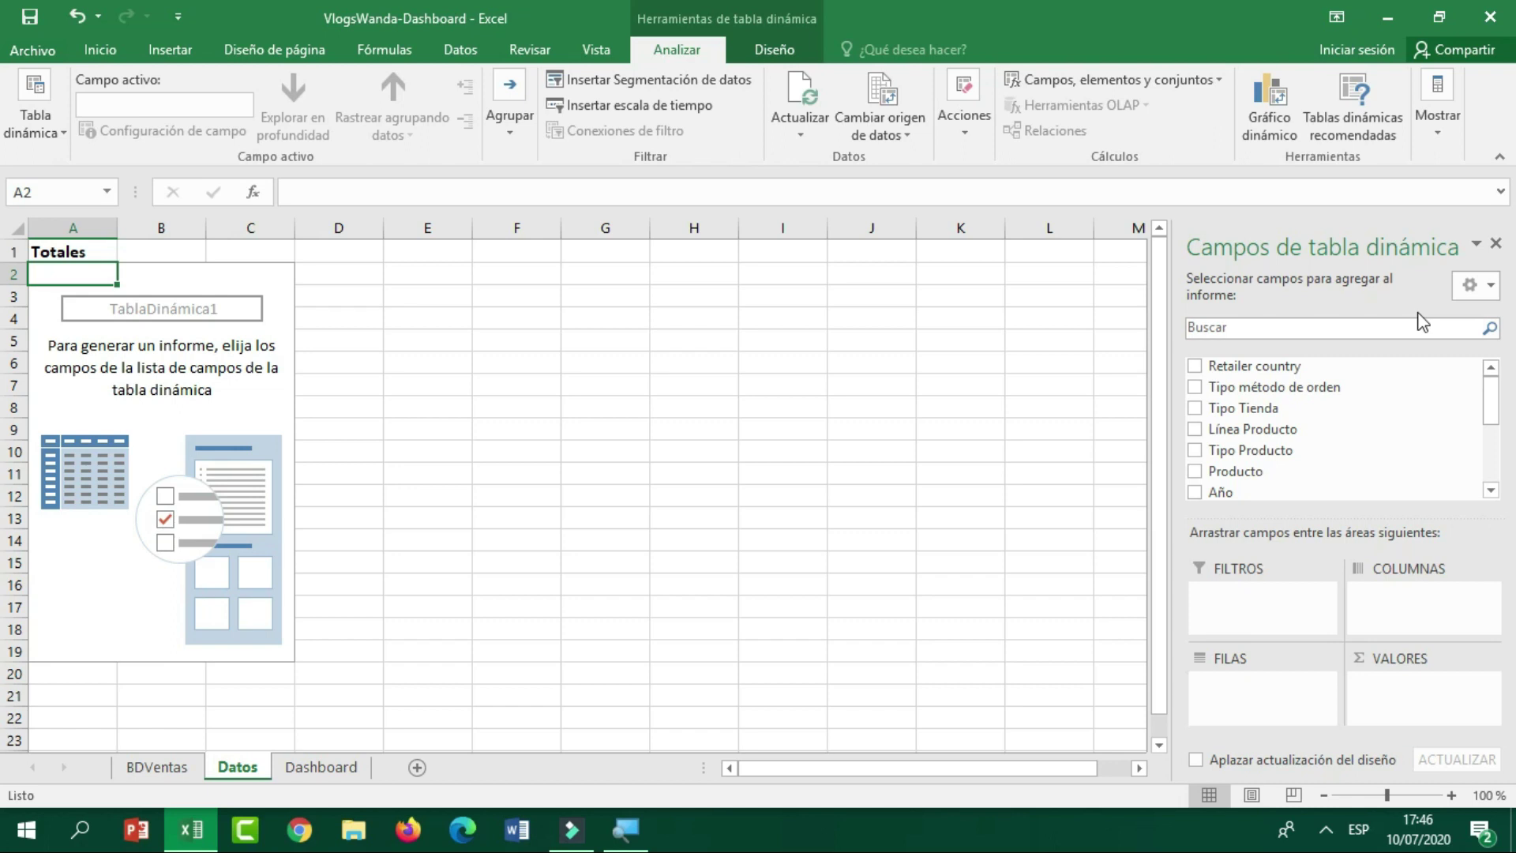
Add the Ingresos, Costos and Ganancias fields to the pivot table as summed values.
left_click_drag(1492, 419, 1488, 462)
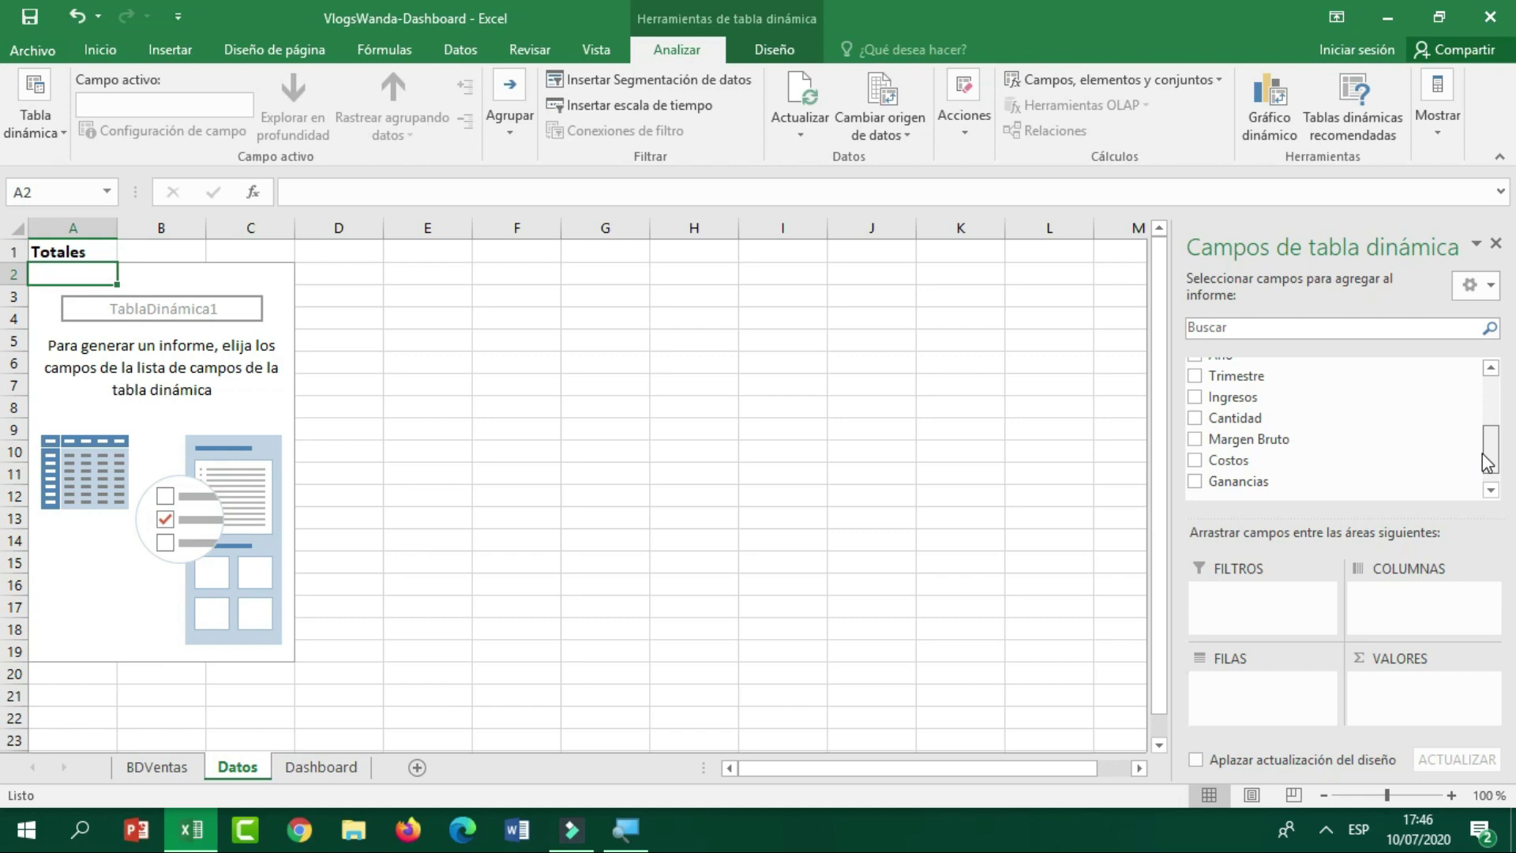
left_click_drag(1488, 463, 1487, 470)
left_click_drag(1285, 391, 1386, 673)
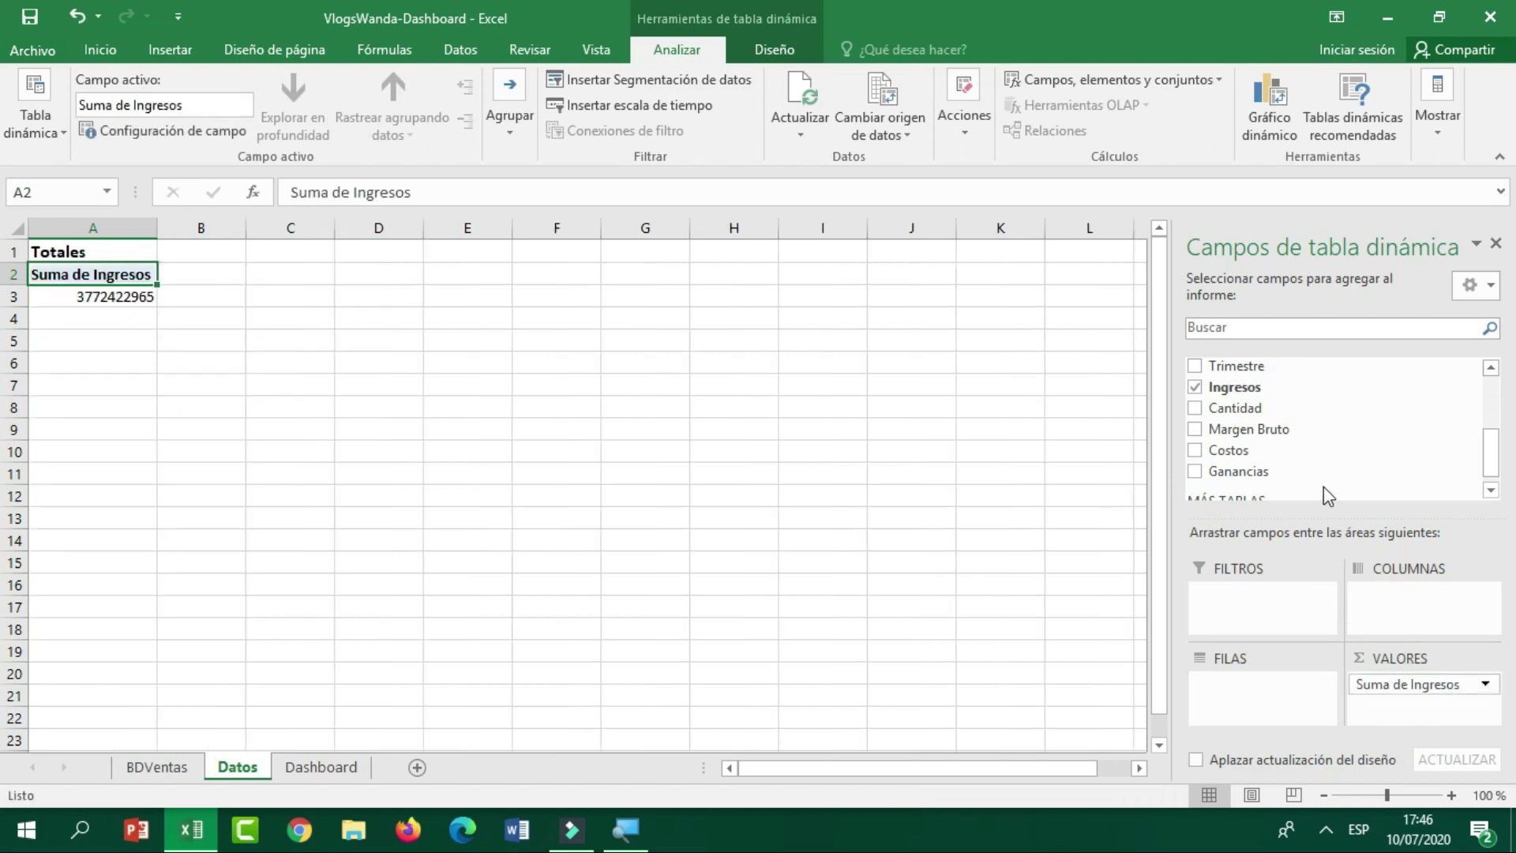
left_click_drag(1299, 450, 1403, 705)
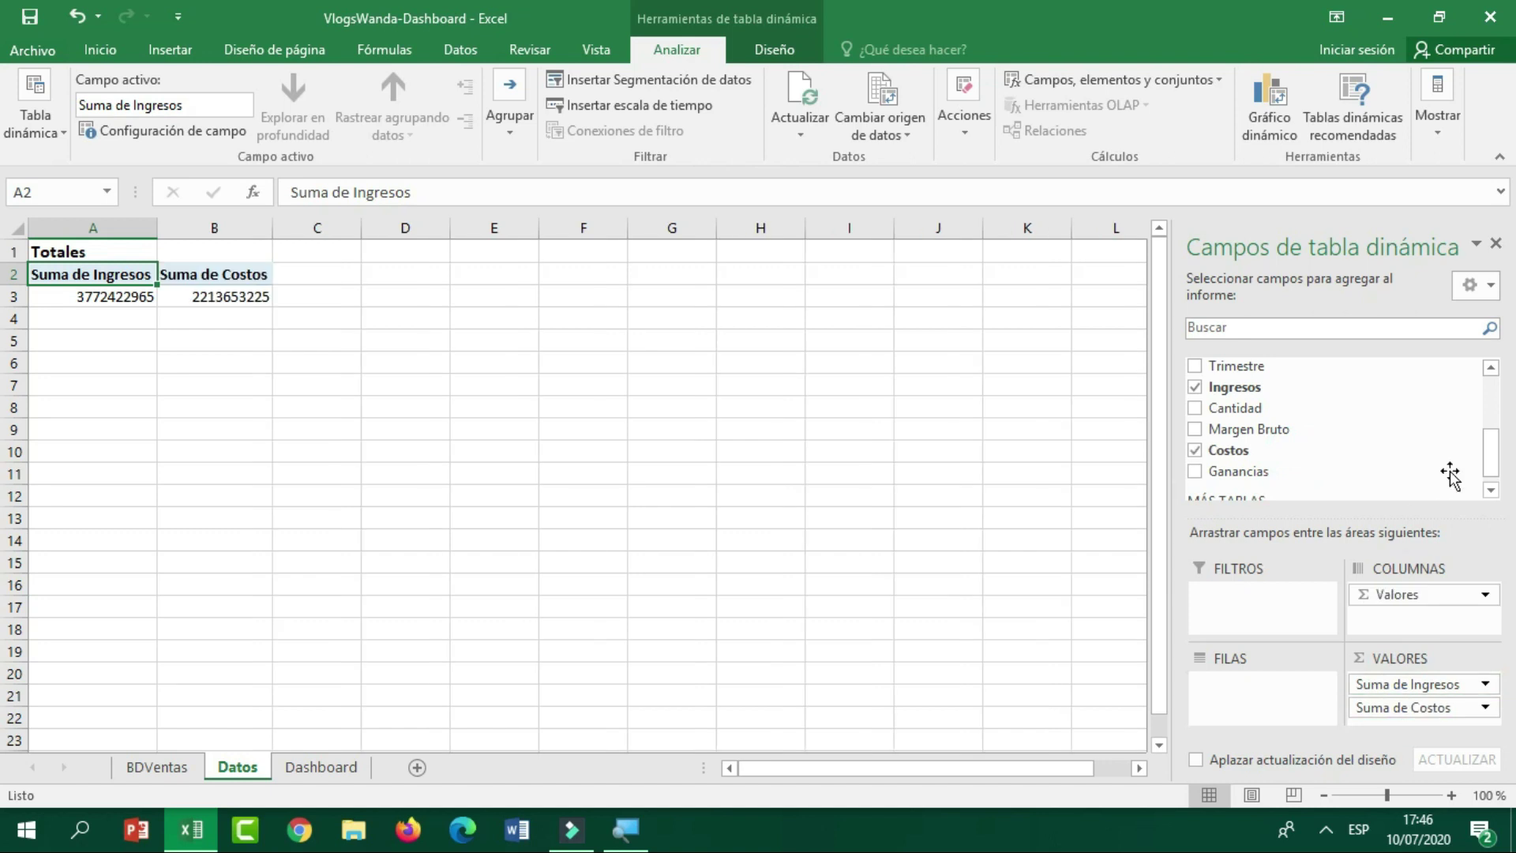
left_click_drag(1315, 471, 1413, 727)
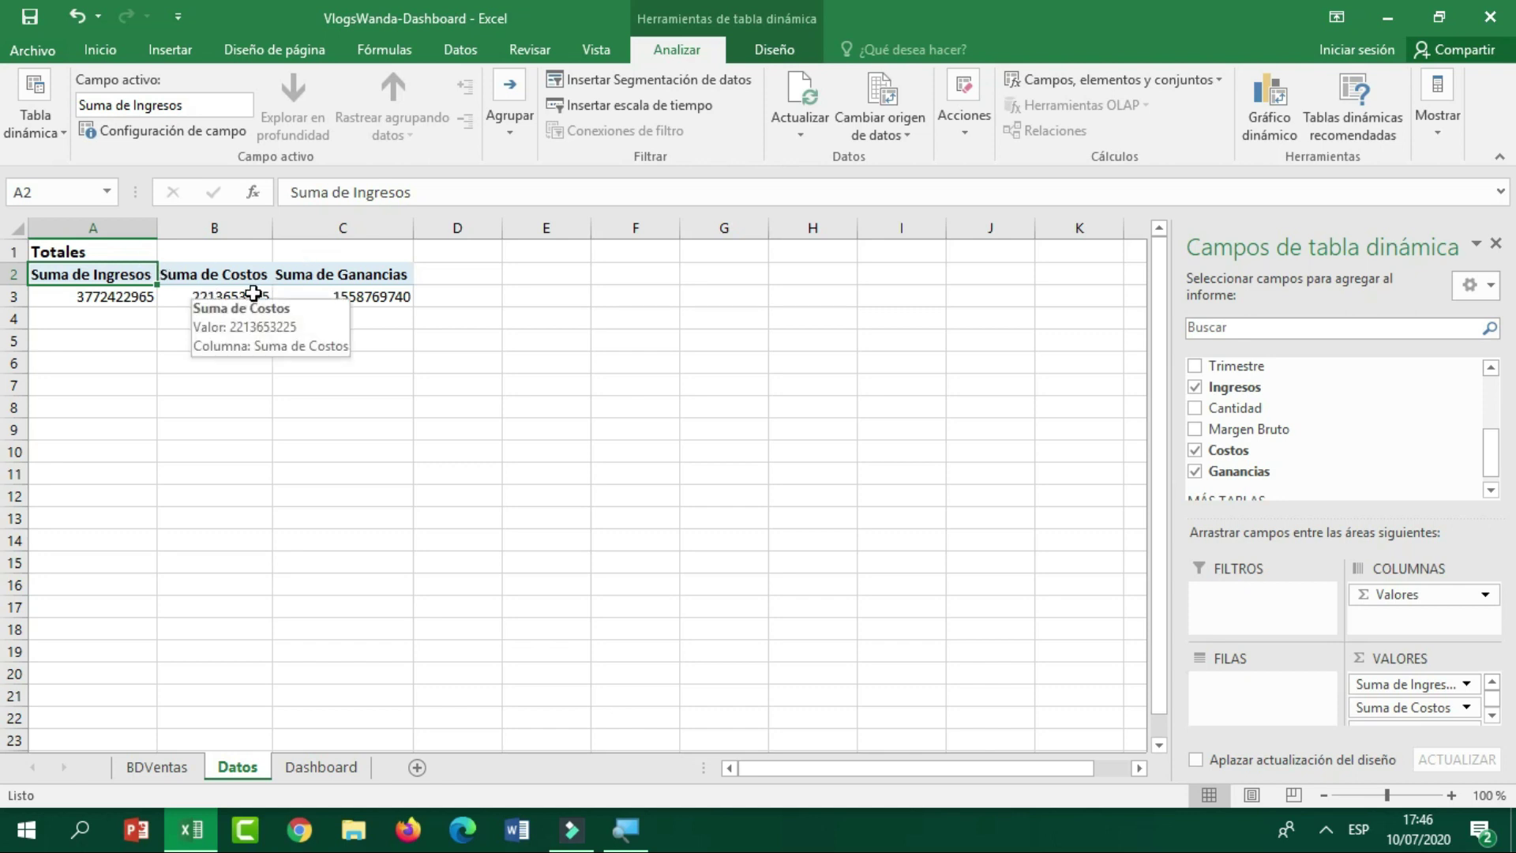
Turn off automatic column width adjustment on update in the pivot table's options.
left_click(217, 278)
right_click(217, 278)
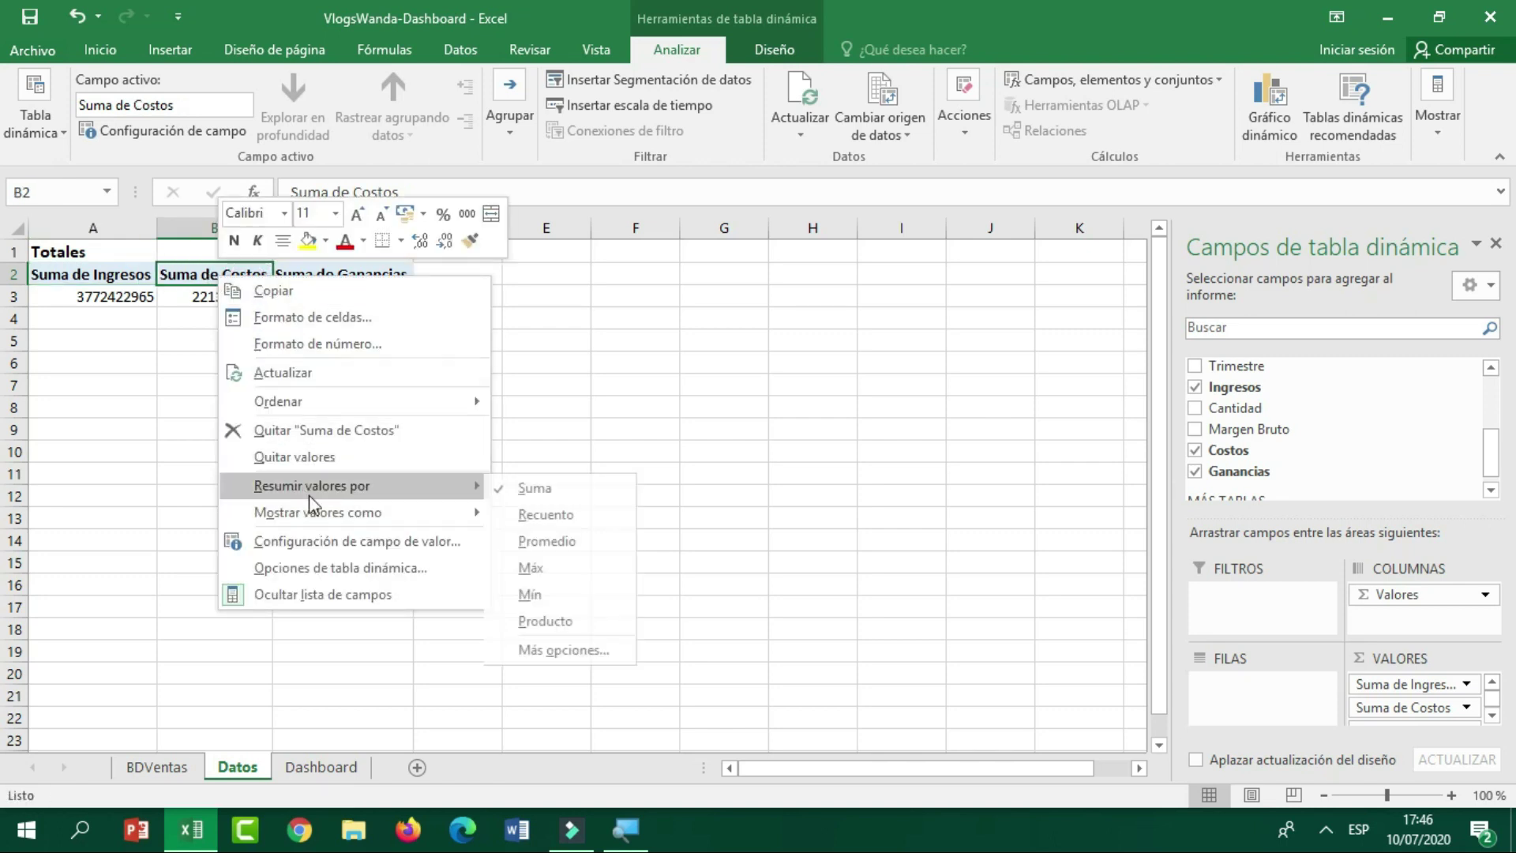
left_click(295, 577)
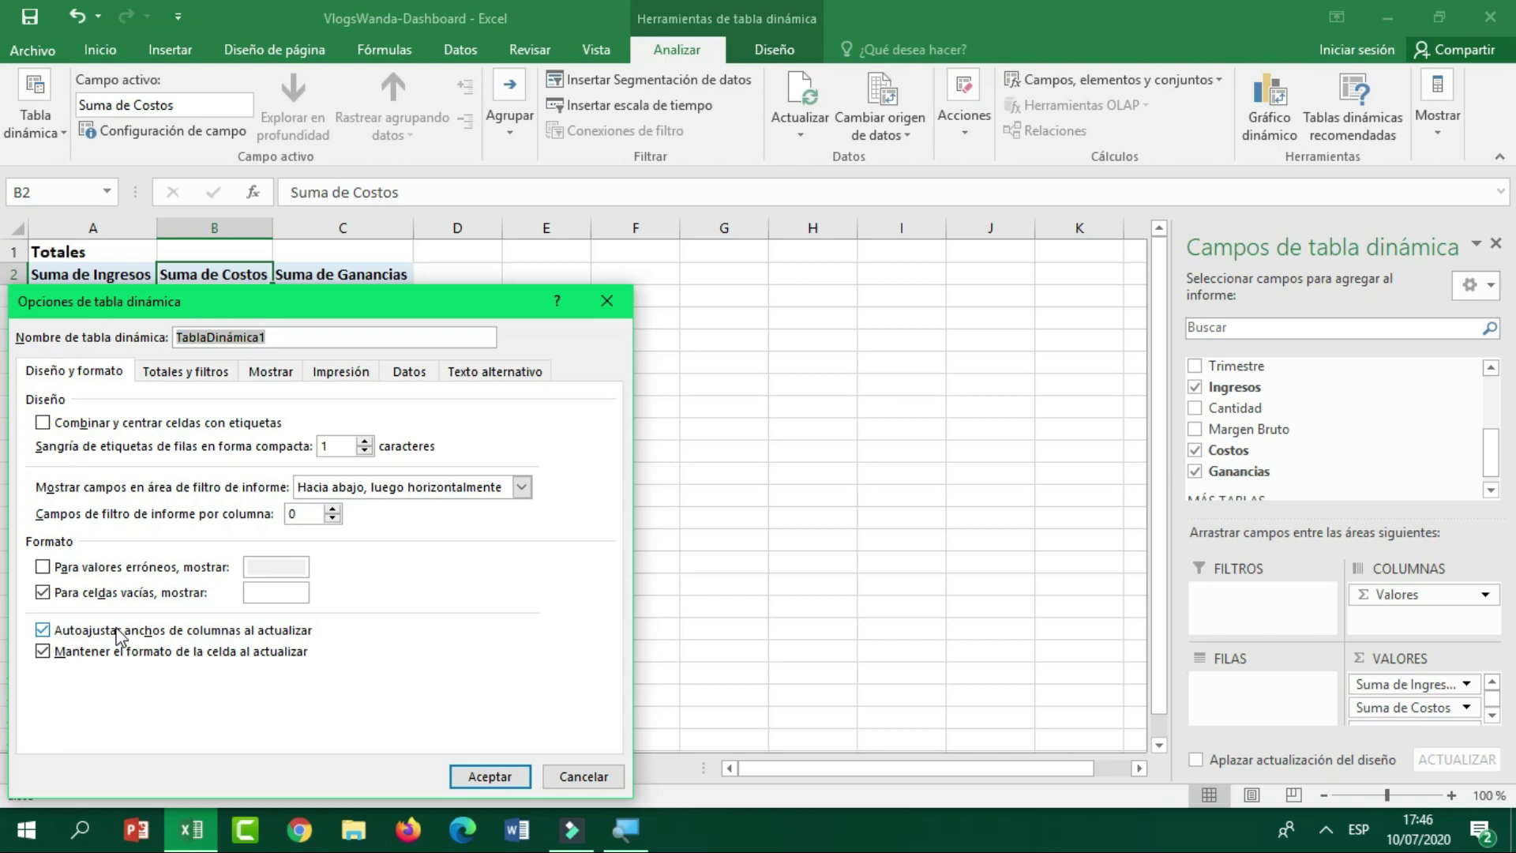
left_click(114, 630)
left_click(477, 776)
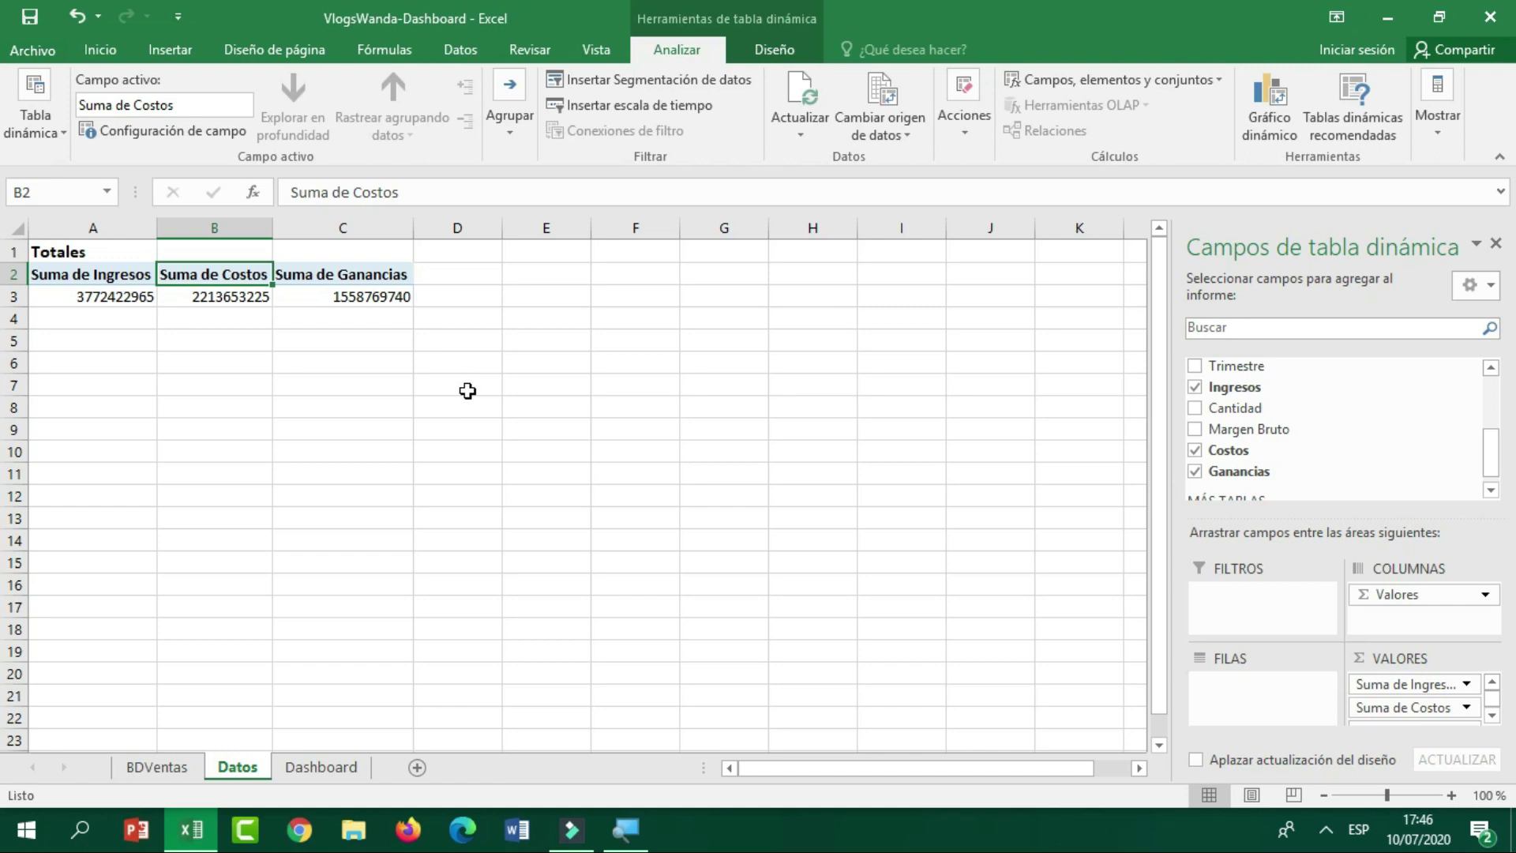
left_click(247, 341)
Rename the pivot table's income header in cell A2 to "Total De Ingresos".
left_click(126, 277)
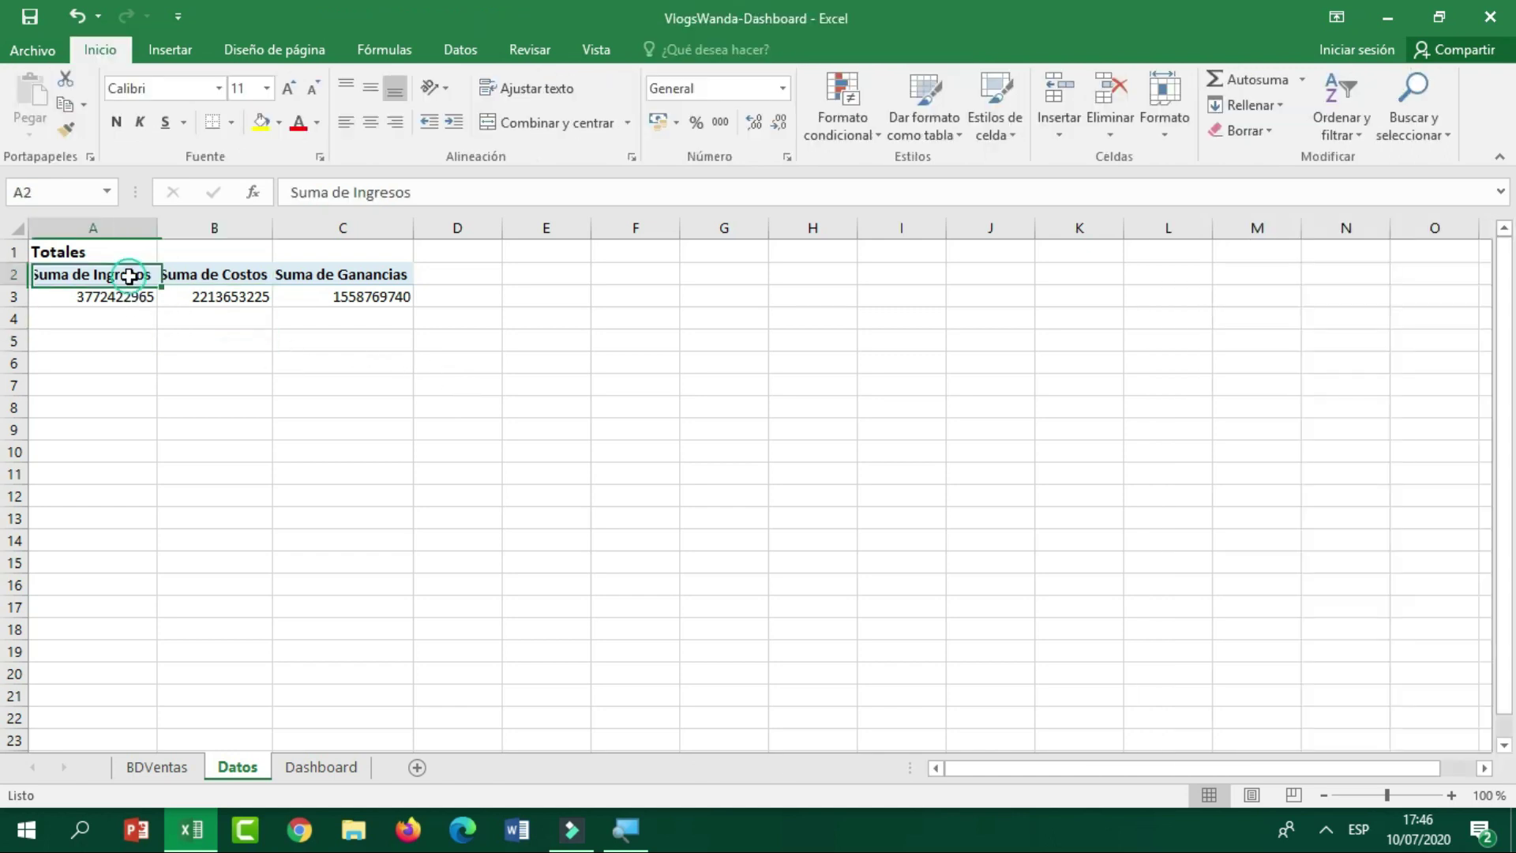
left_click_drag(348, 191, 259, 192)
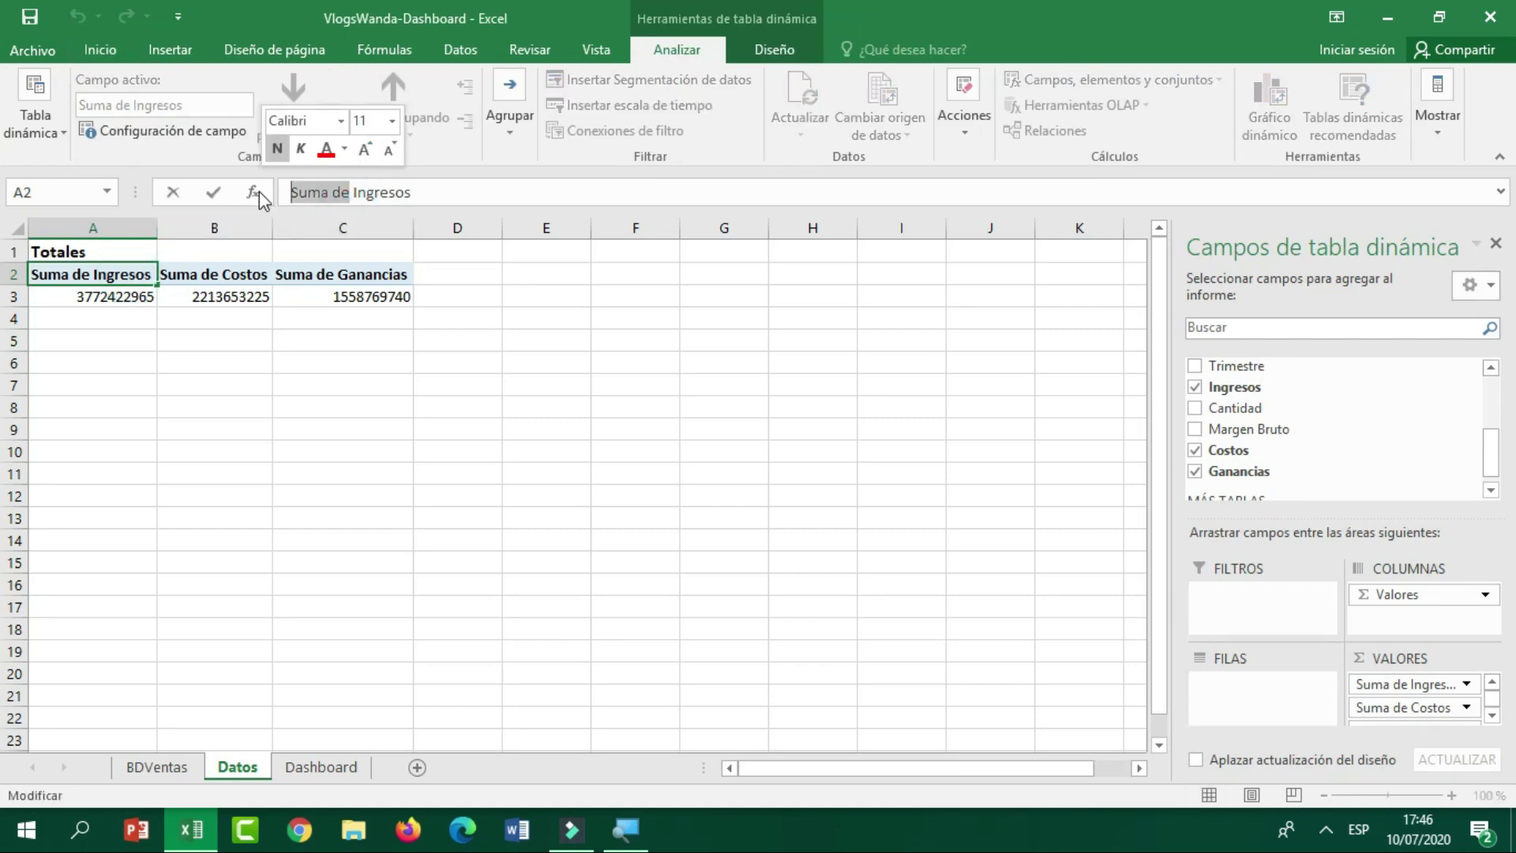
key("BackSpace")
type("Tt")
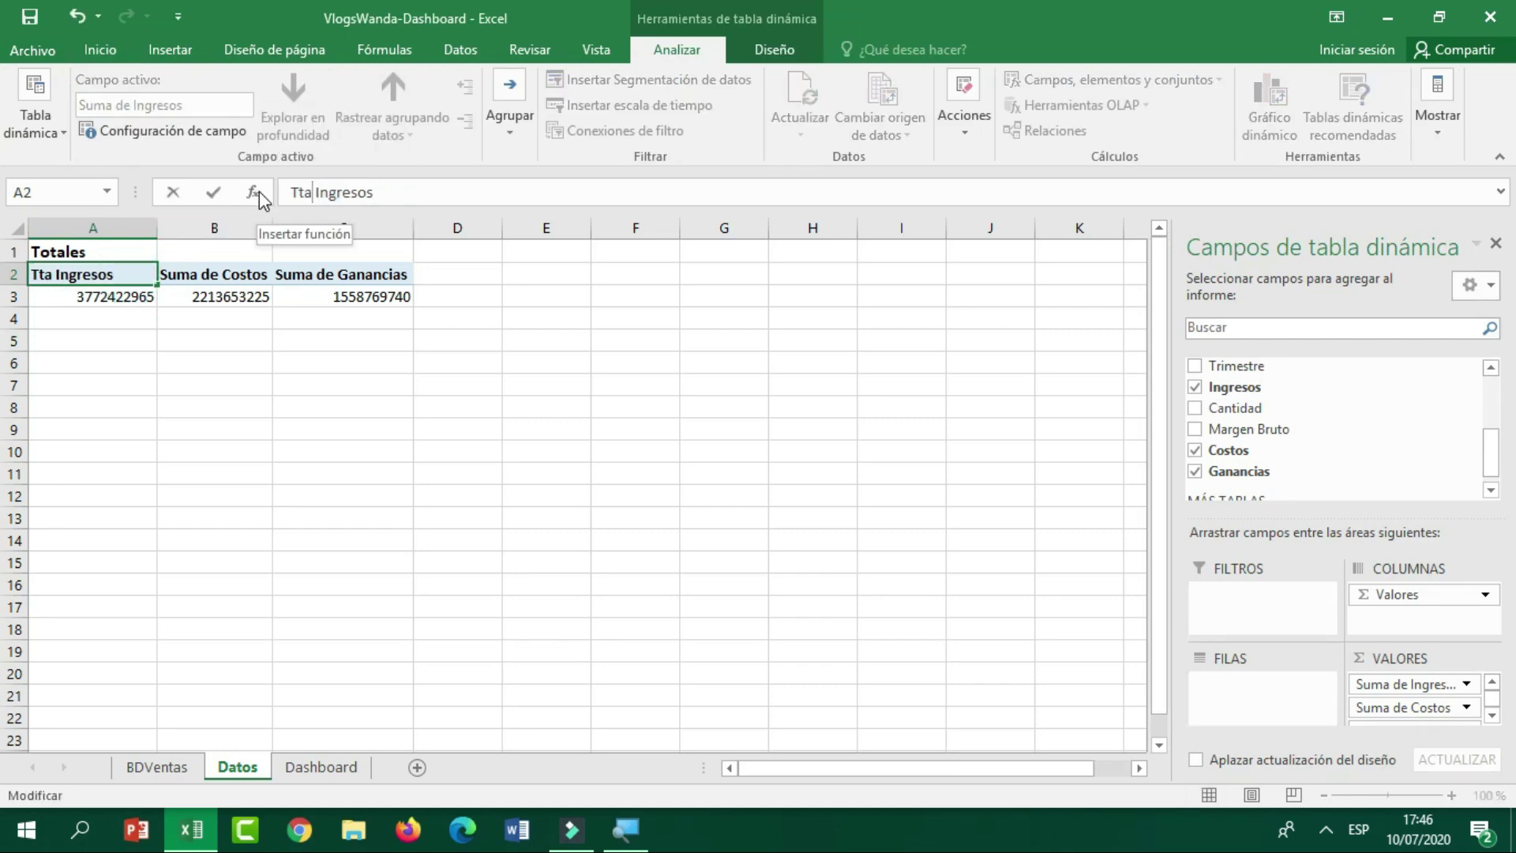
key("BackSpace")
type("otal ")
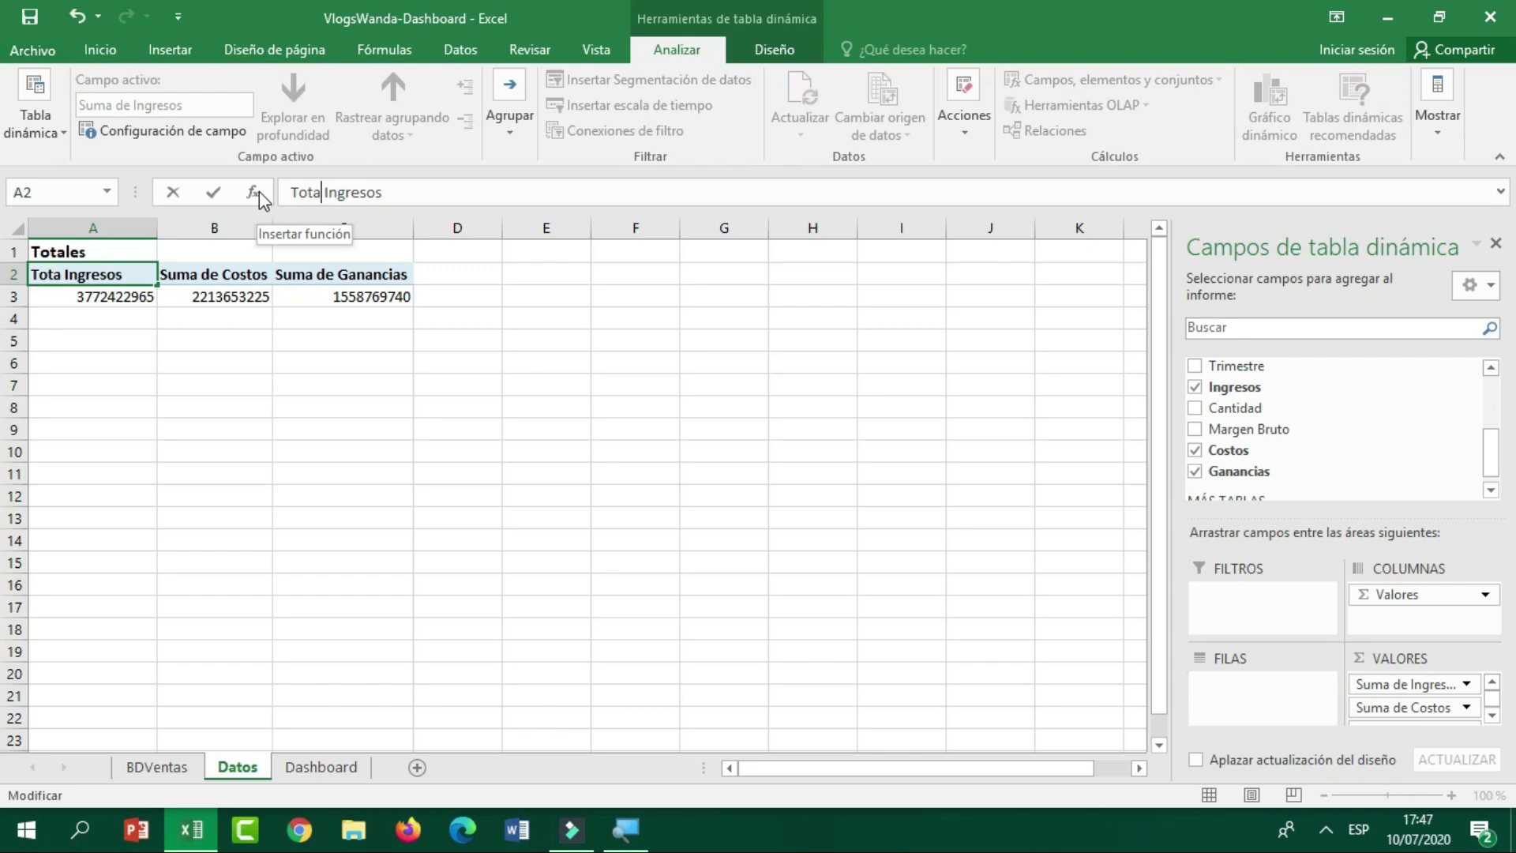
type("De")
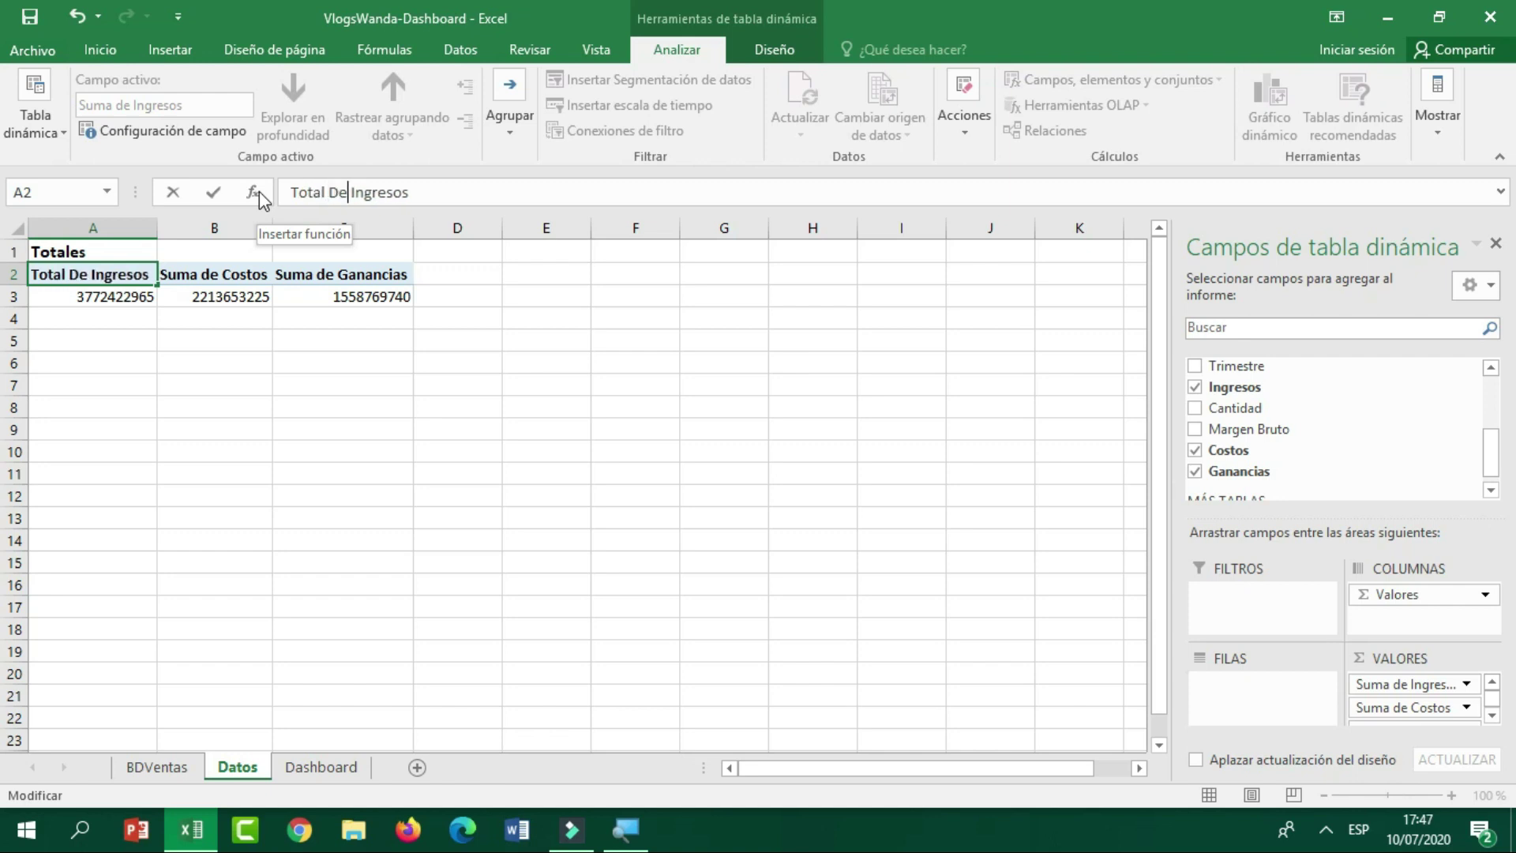
key("shift+Left")
key("shift+Left")
key("shift+Left")
key("shift+Left")
key("shift+Left")
key("shift+Left")
key("shift+Left")
key("shift+Left")
key("shift+Left")
key("Return")
Rename the pivot table's cost header in cell B2 to "Total De Costos".
left_click(215, 273)
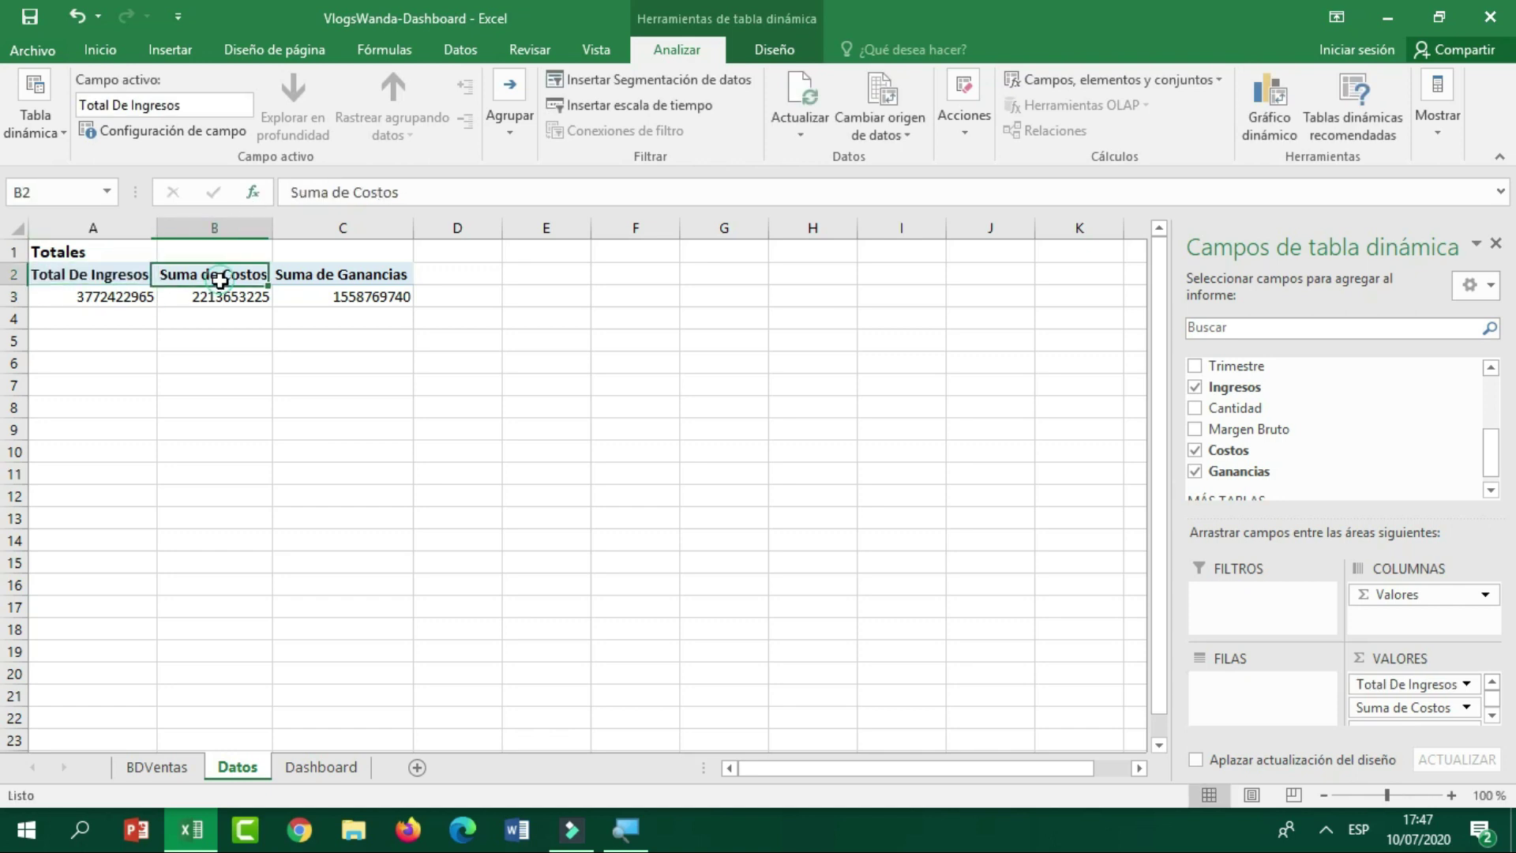
left_click(356, 193)
key("shift+Left")
key("shift+Left")
key("shift+Left")
key("shift+Left")
key("shift+Left")
key("shift+Left")
key("shift+Left")
key("shift+Left")
type("Total De")
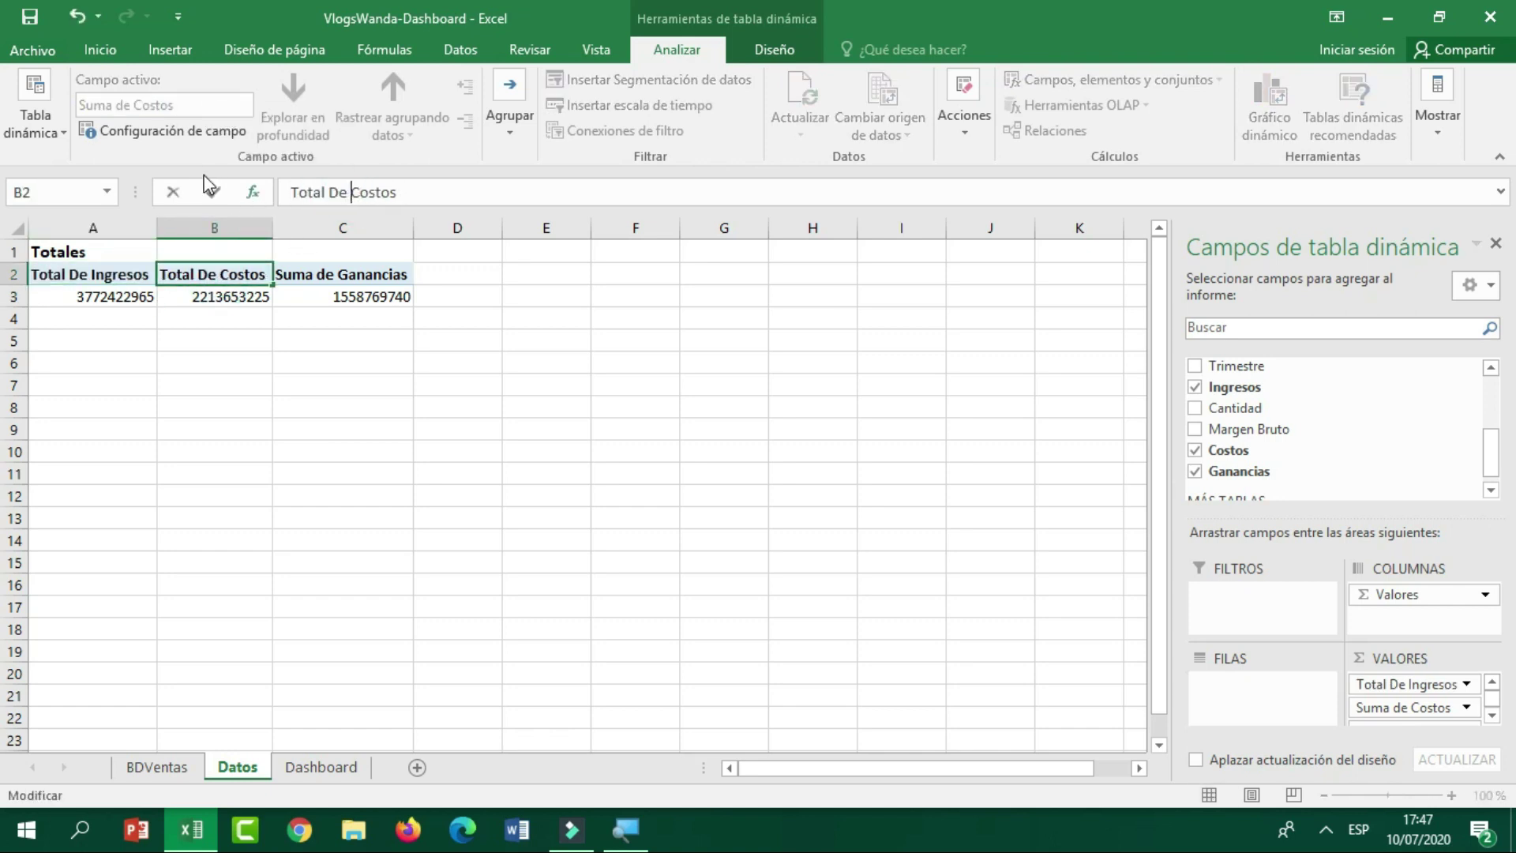
key("Return")
Rename the pivot table's profit header in cell C2 to "Total De Ganancias".
left_click(328, 273)
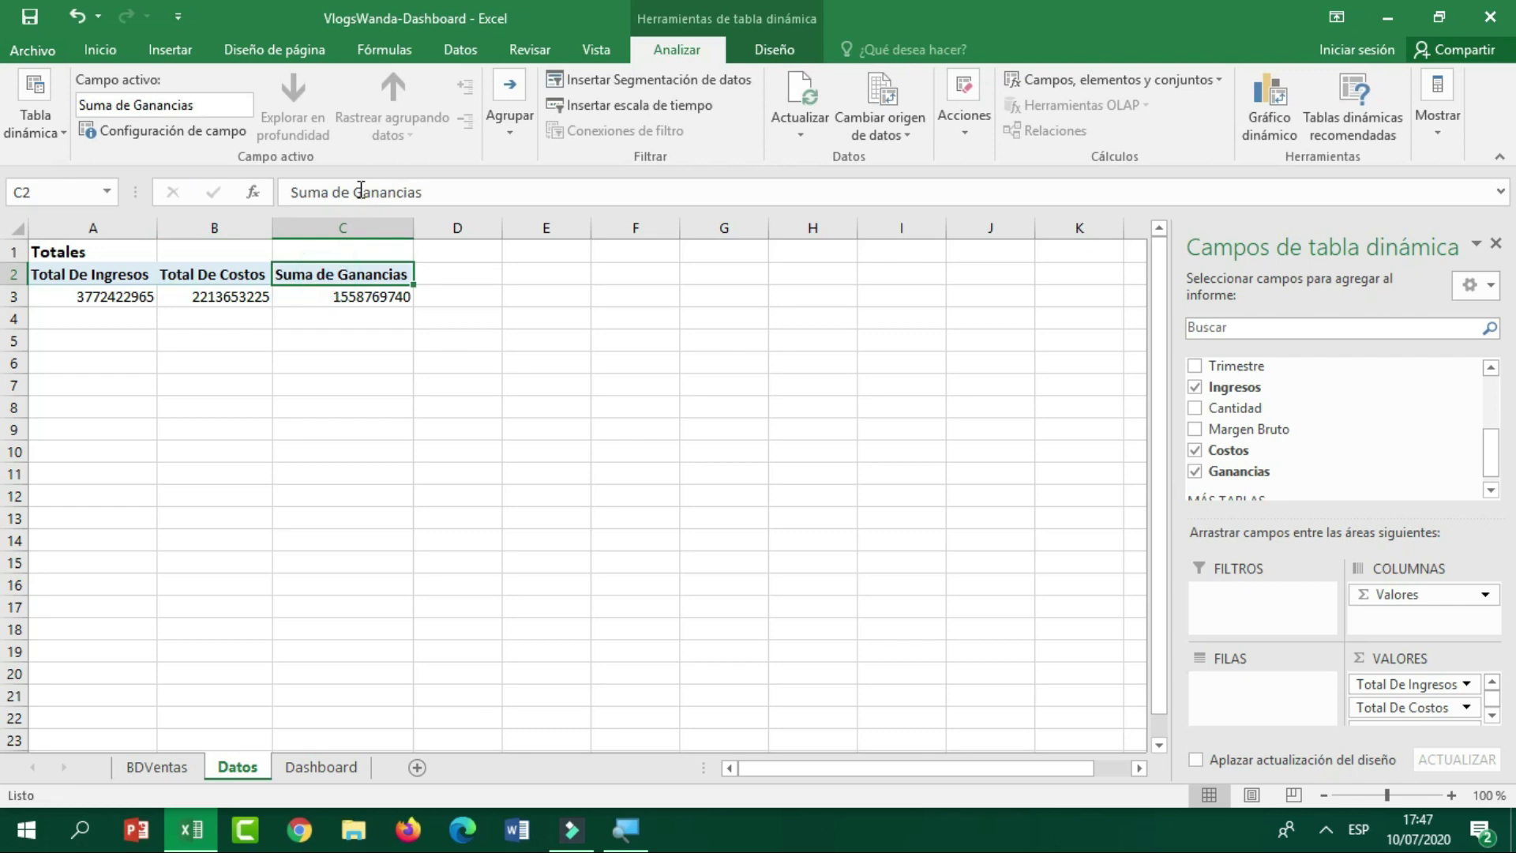
left_click(354, 192)
key("shift+Left")
key("shift+Left")
key("shift+Left")
key("shift+Left")
key("shift+Left")
key("shift+Left")
key("shift+Left")
key("shift+Left")
type("Total De")
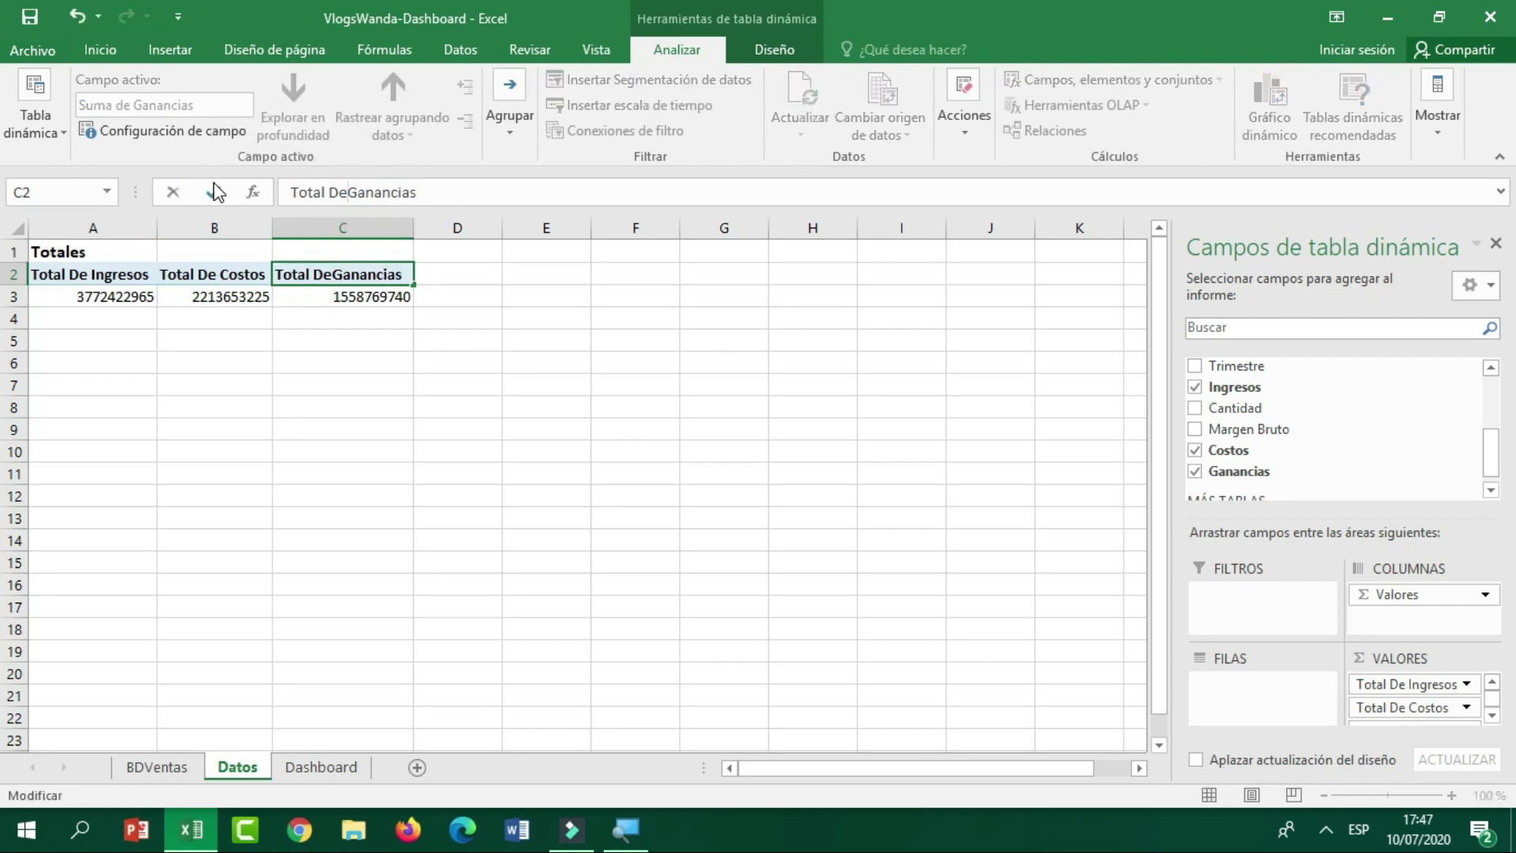
key("Return")
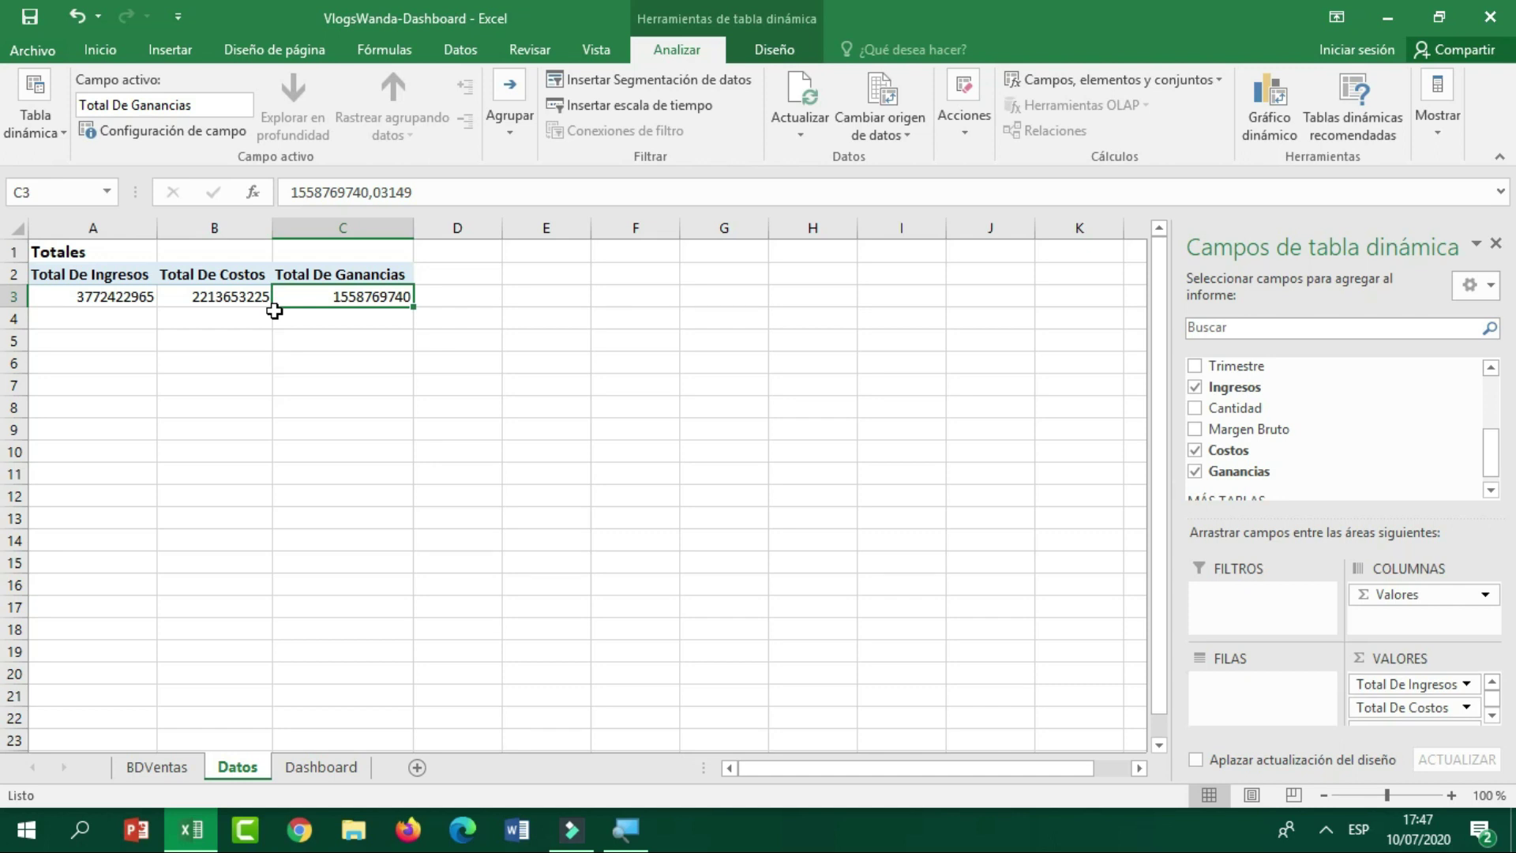
Enter the label "Replica" in cell A5 below the pivot table.
left_click(103, 344)
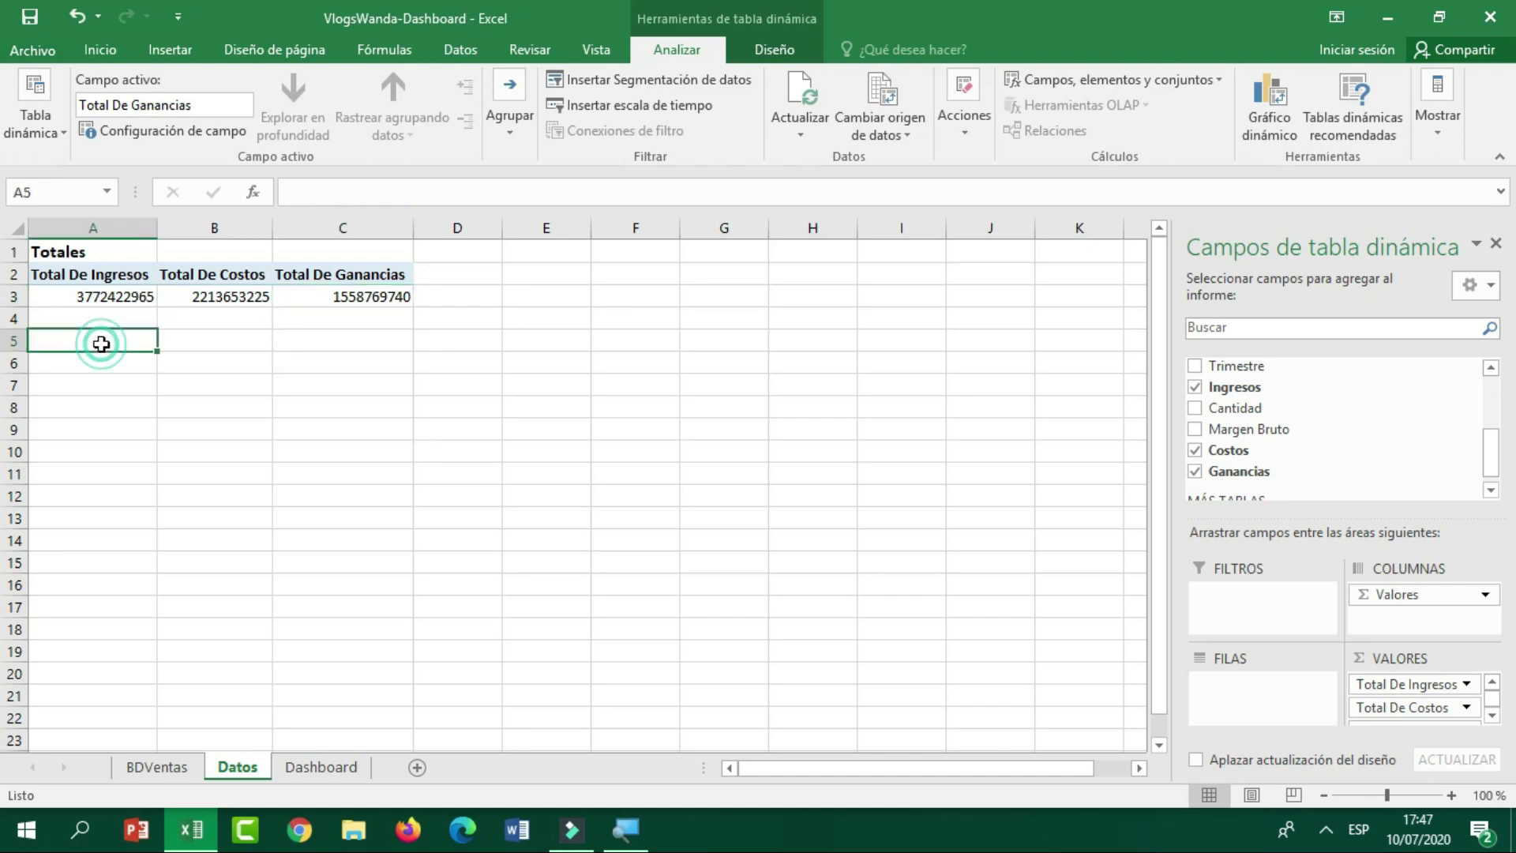
type("Replñica")
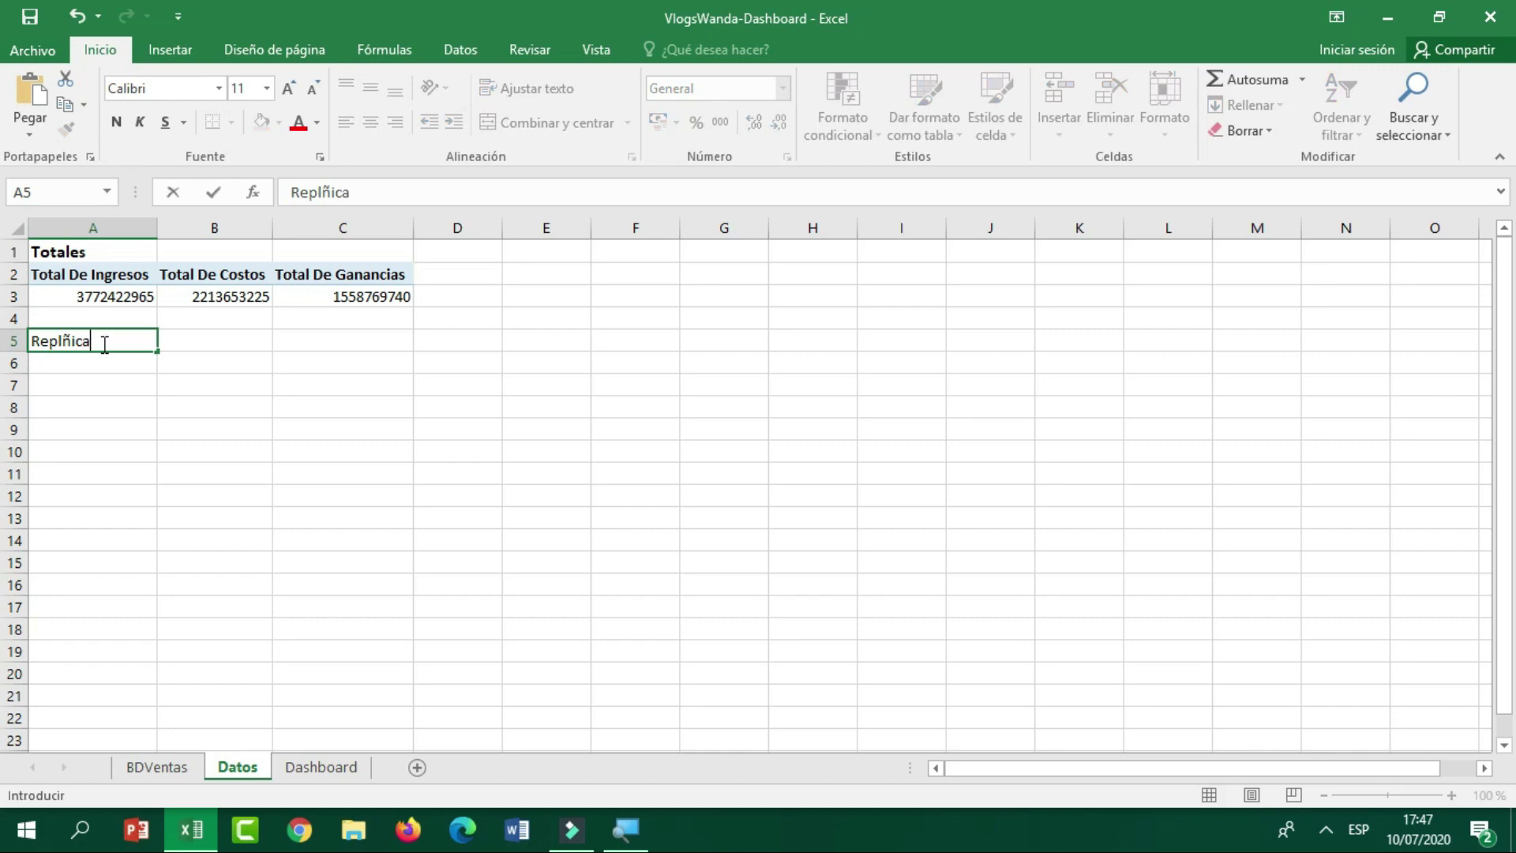
key("BackSpace")
key("BackSpace")
key("BackSpace")
key("BackSpace")
type("ica")
key("Return")
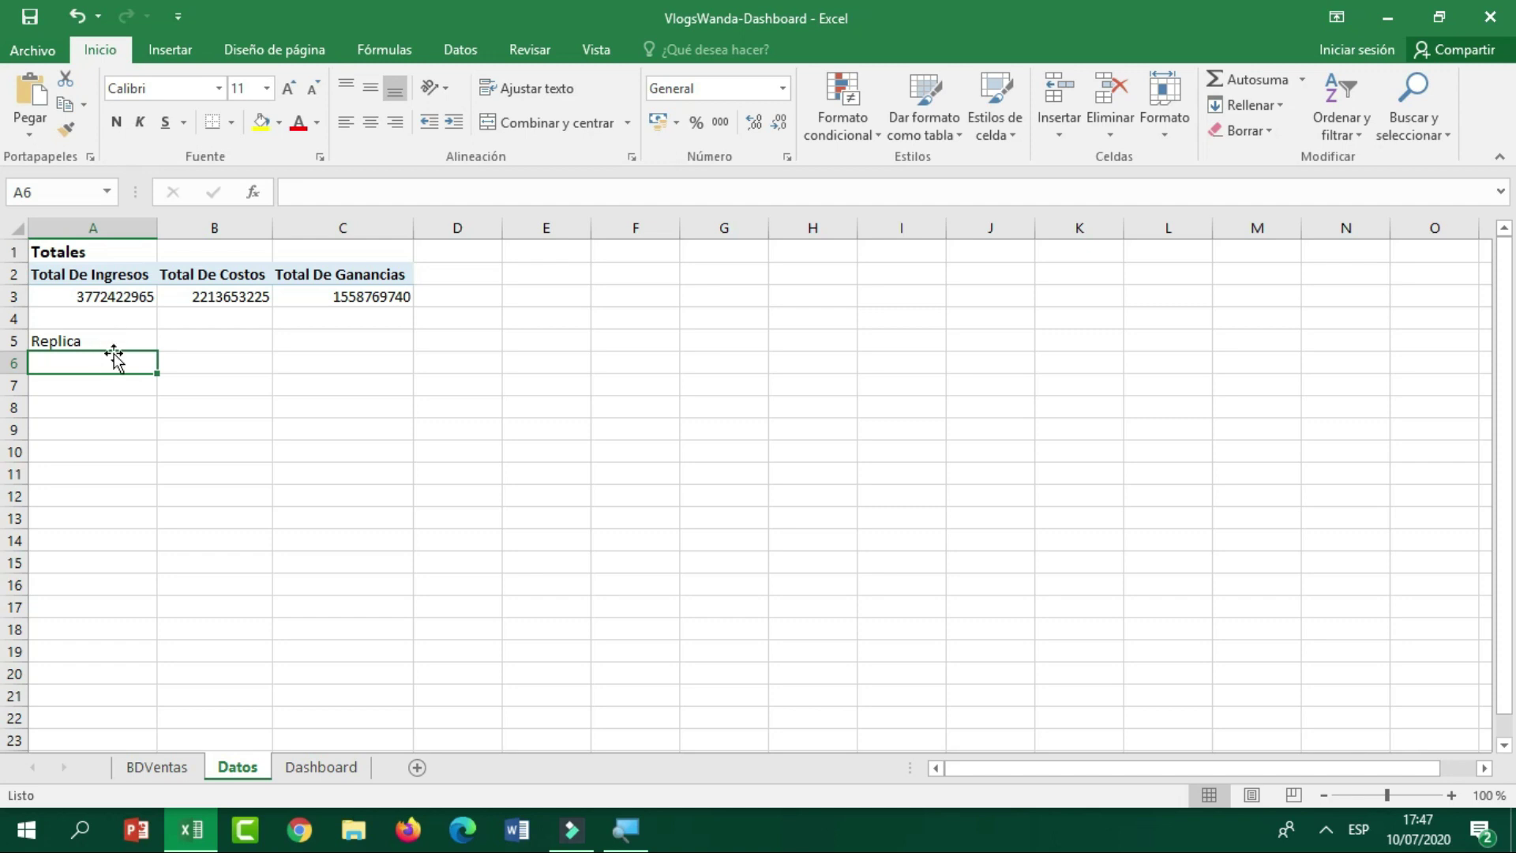
Link cells A6, B6 and C6 to the pivot table headers in A2, B2 and C2 with cell-reference formulas.
type("=")
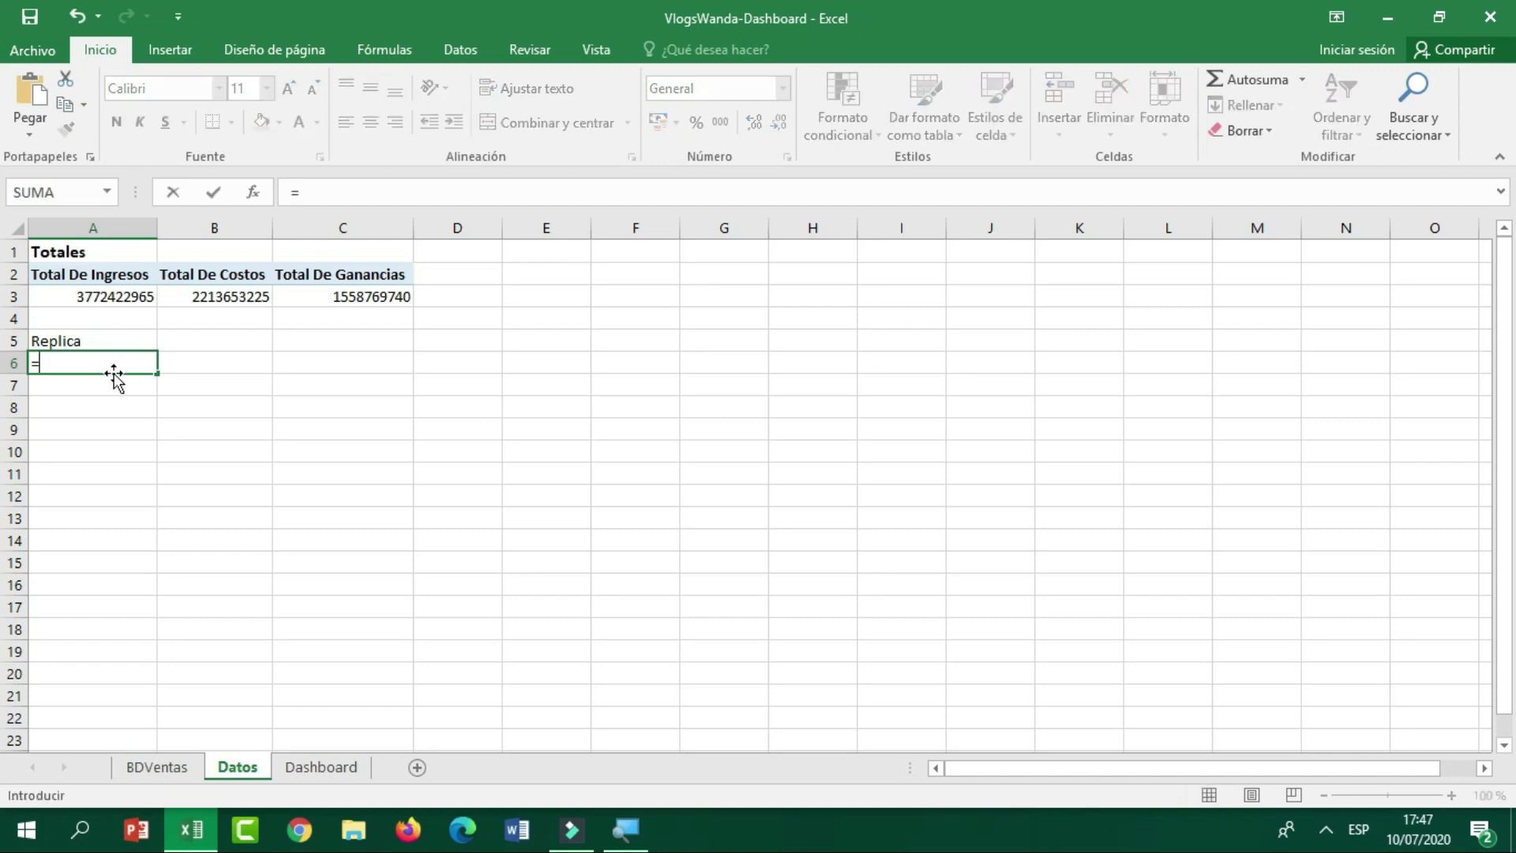
left_click(103, 281)
key("Return")
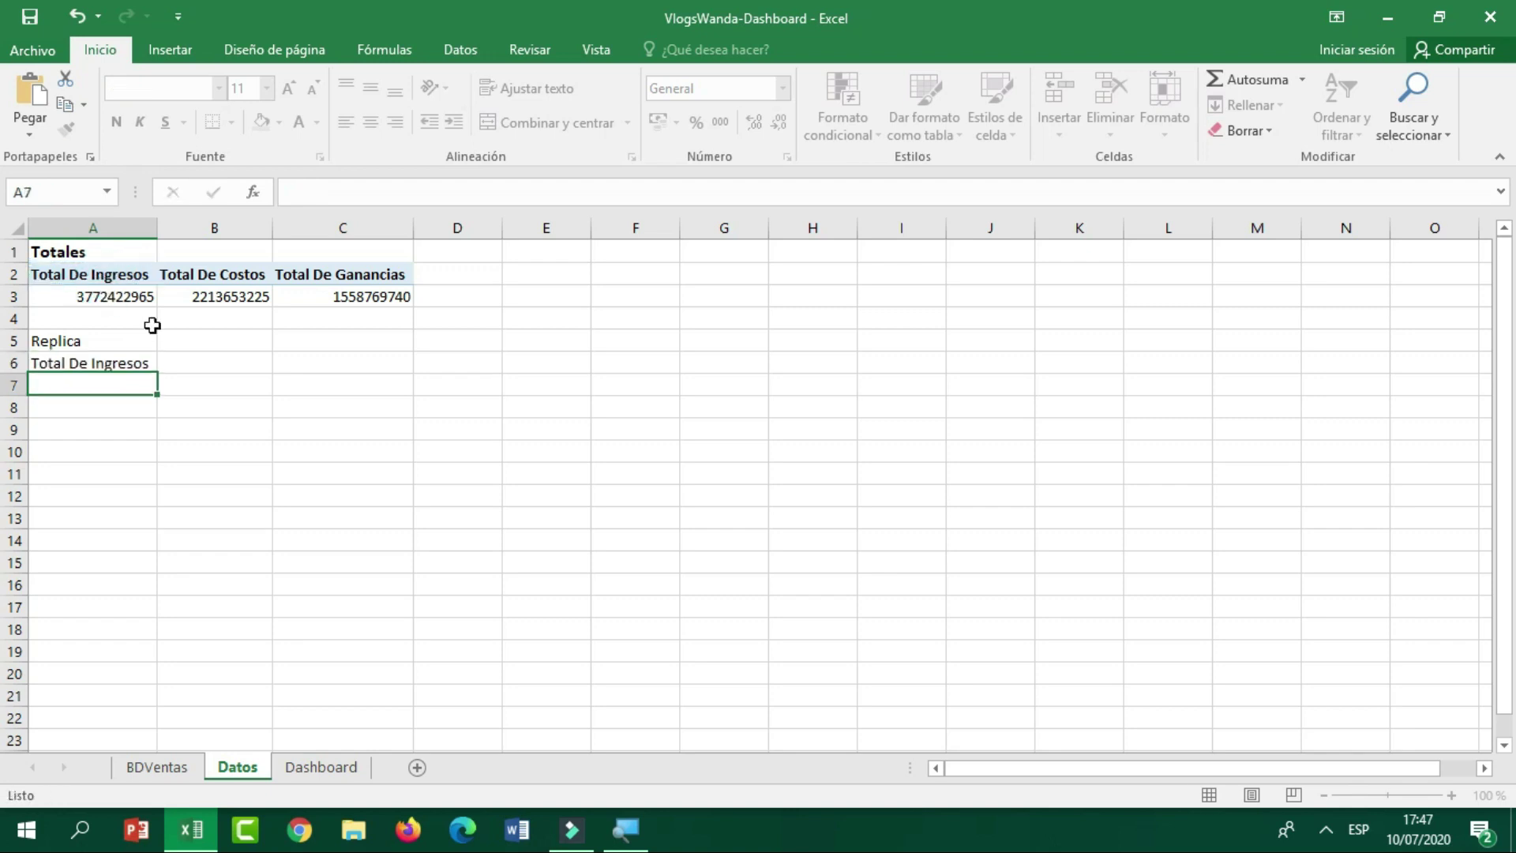
left_click(175, 359)
type("=")
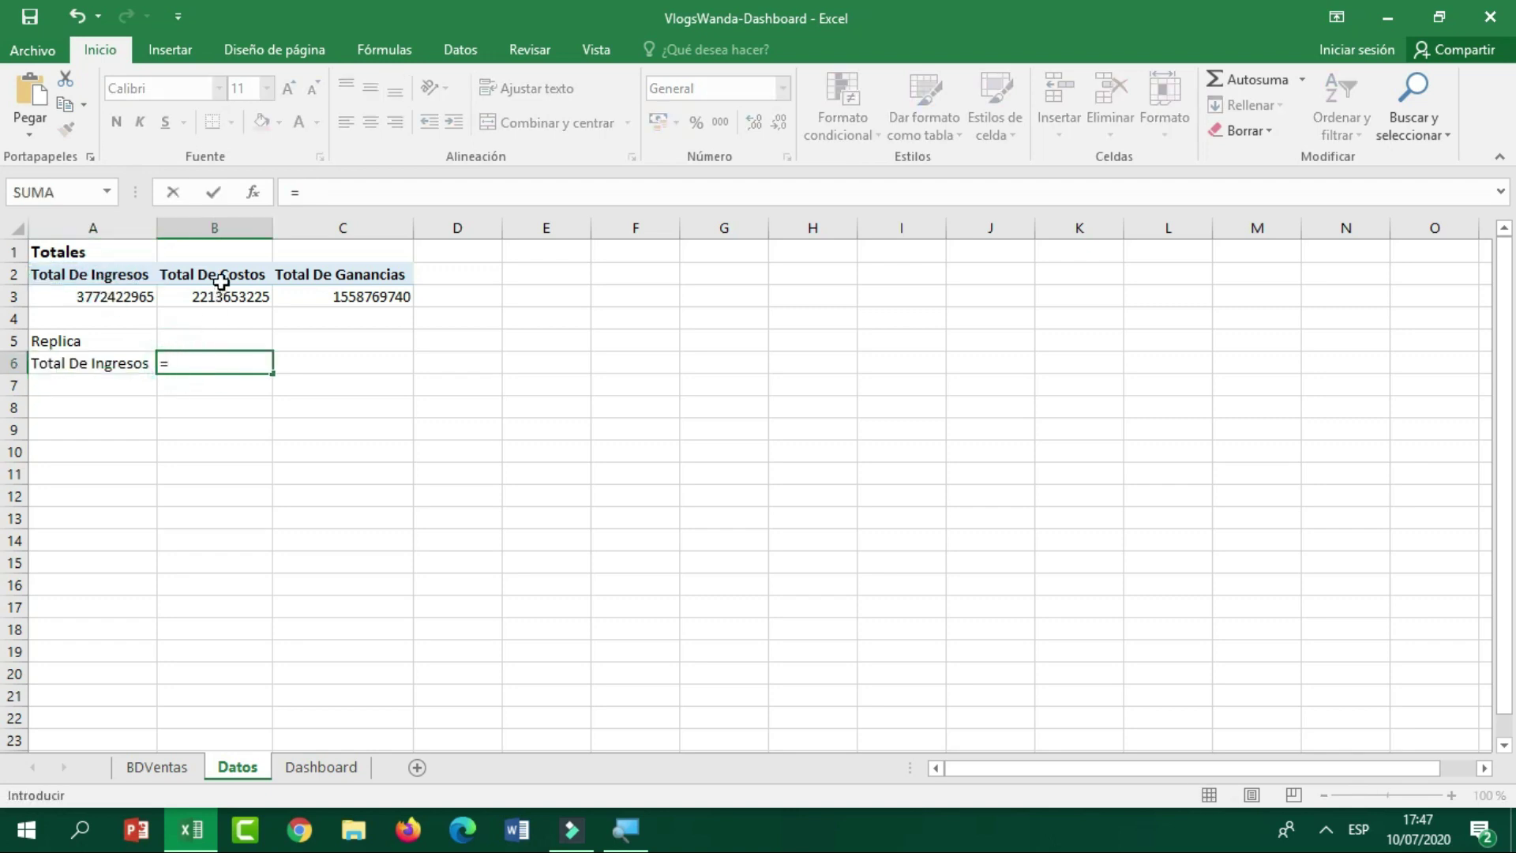
left_click(223, 276)
left_click(301, 363)
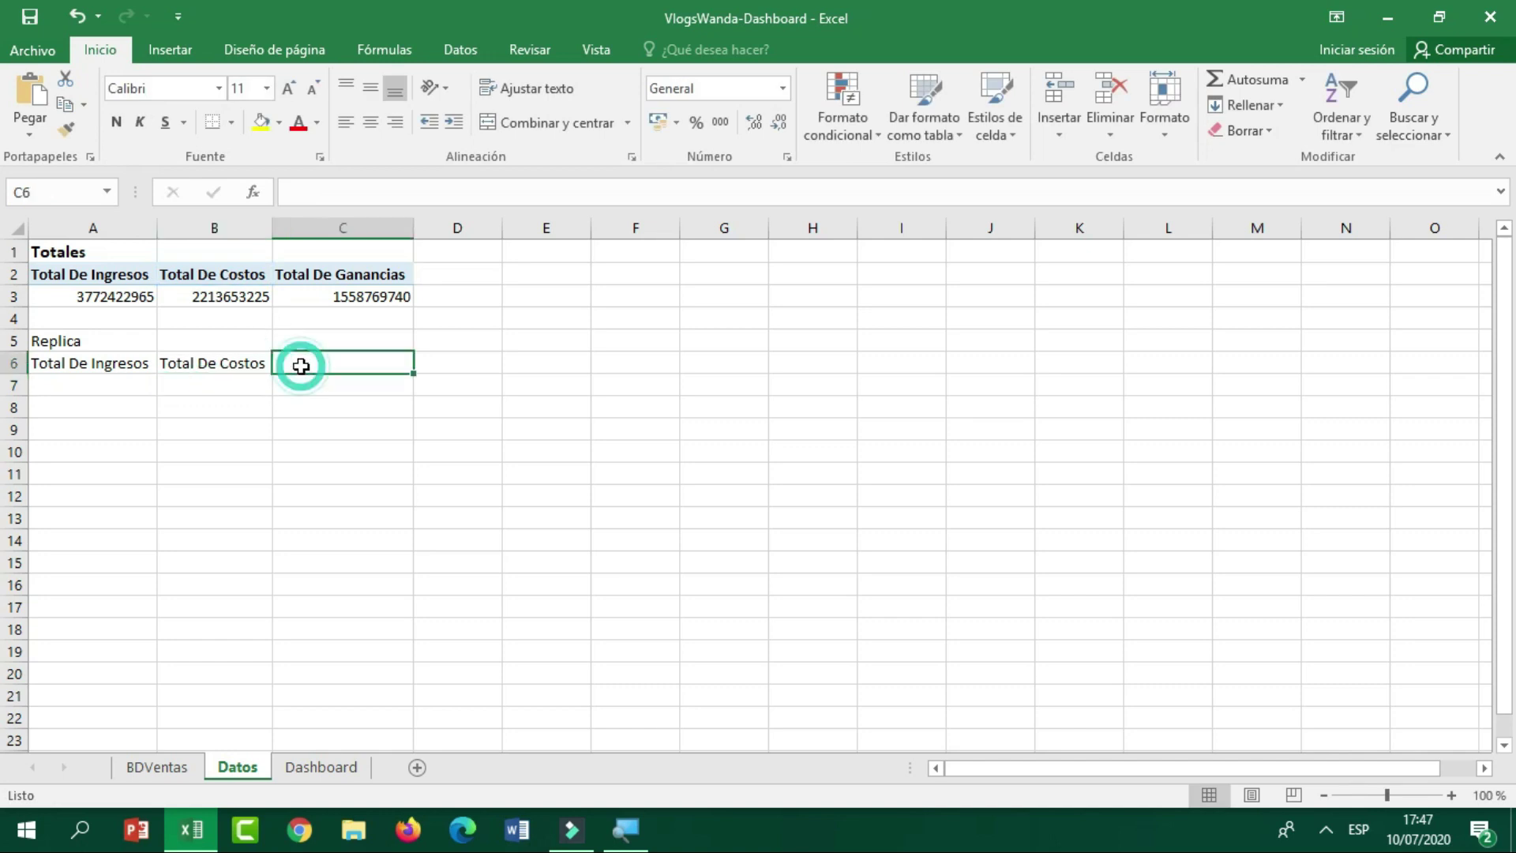
type("=")
left_click(320, 276)
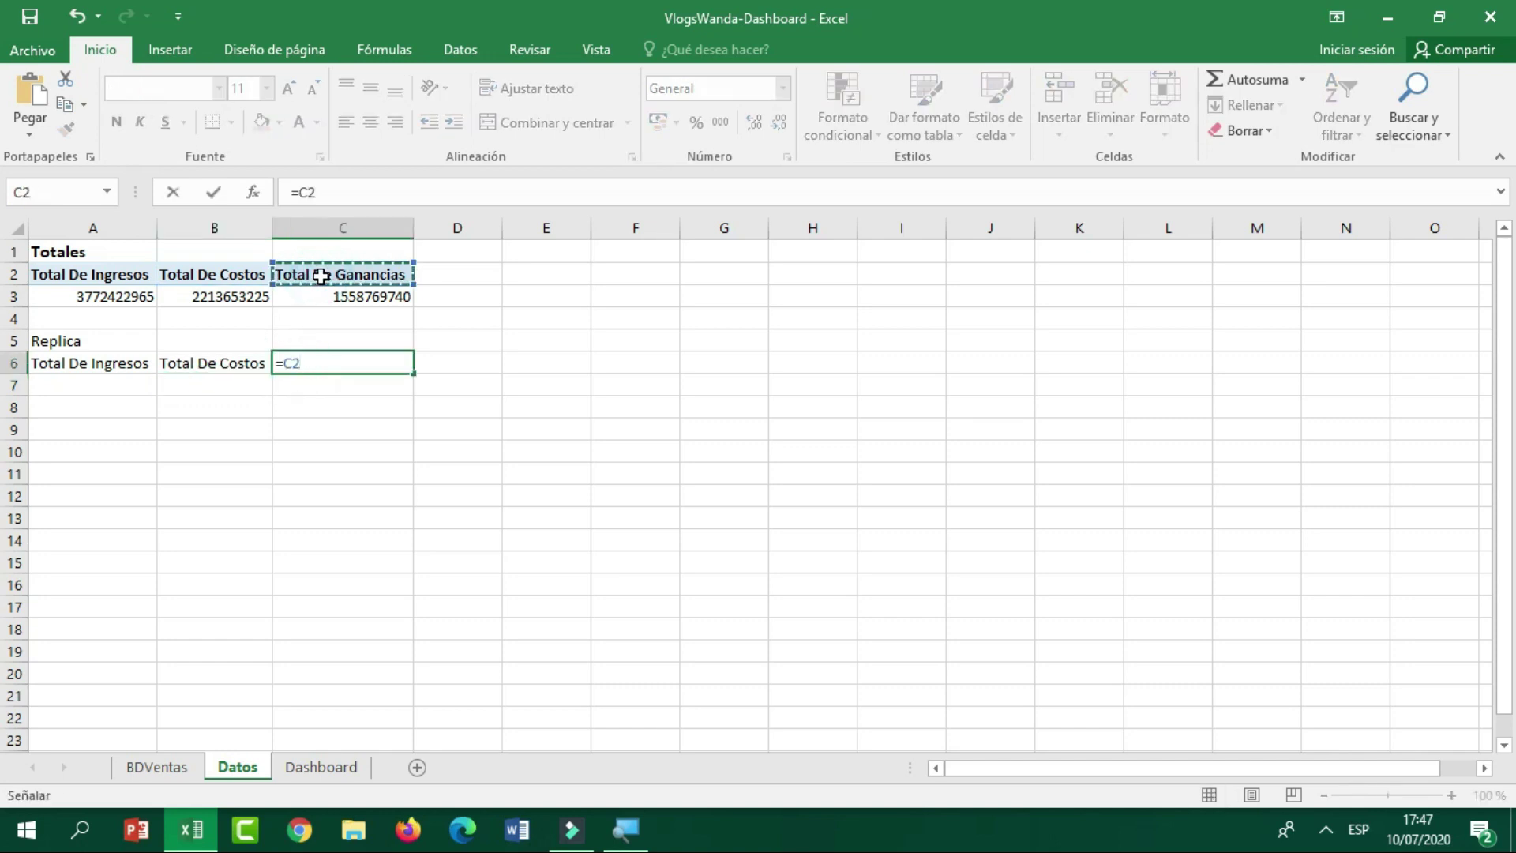
key("Return")
Link cells A7, B7 and C7 to the pivot table's income, cost and profit totals in row 3.
left_click(124, 385)
type("=")
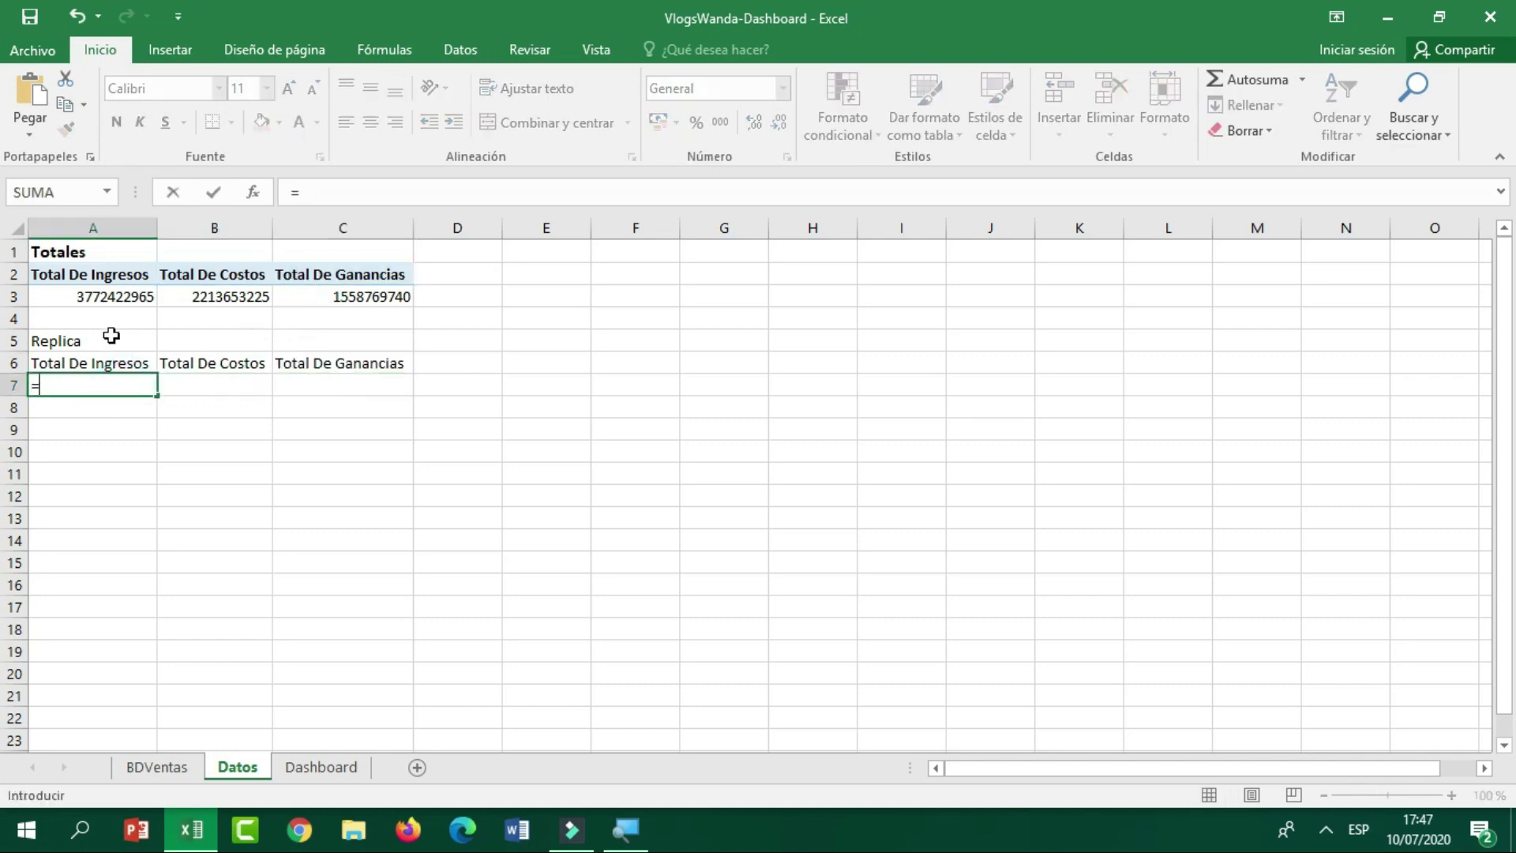
left_click(124, 296)
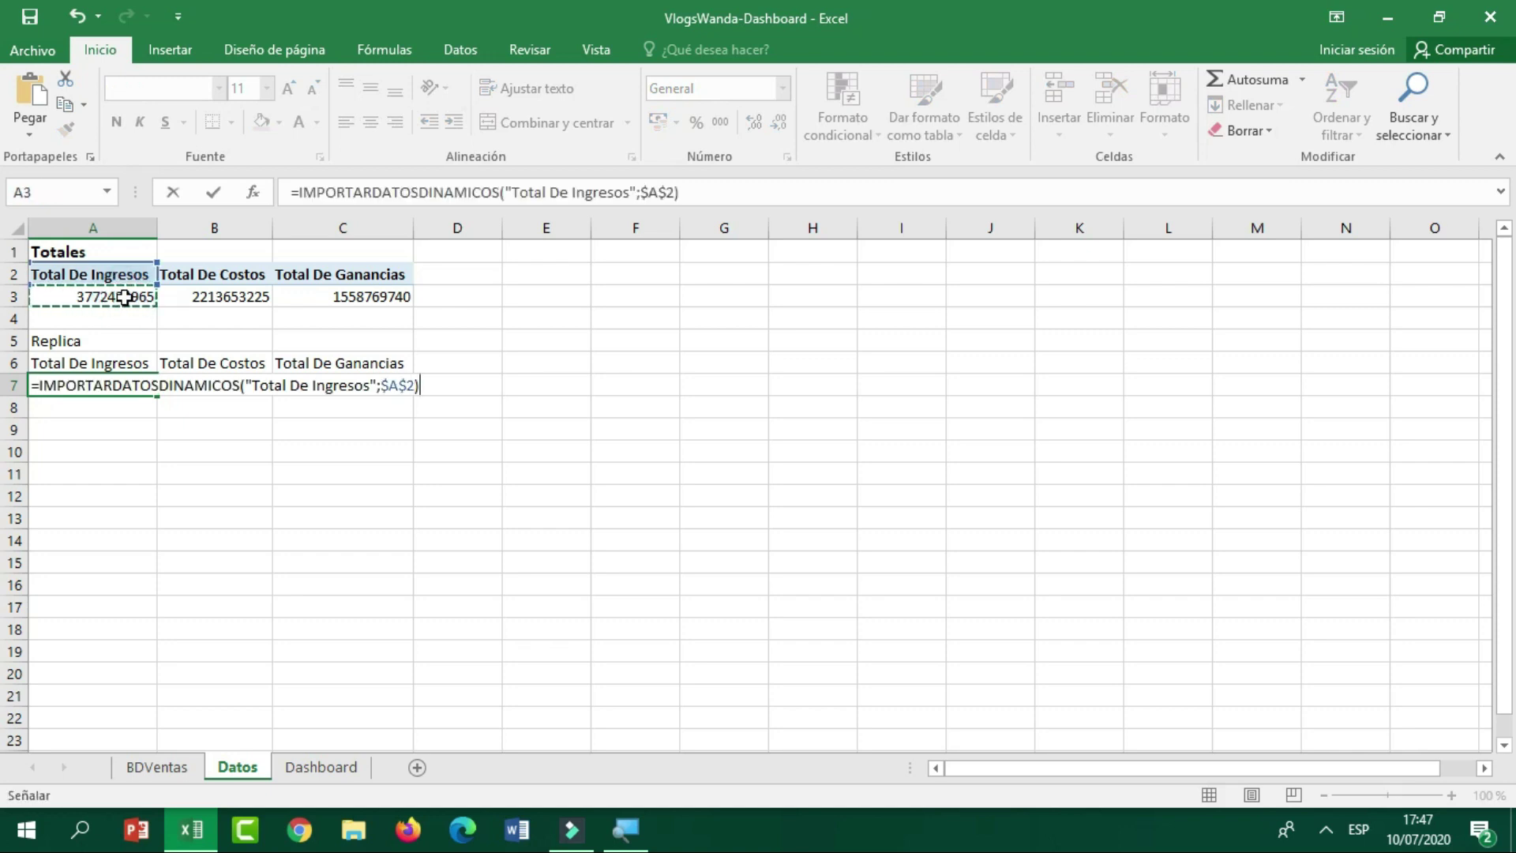
key("Return")
left_click(193, 382)
type("=")
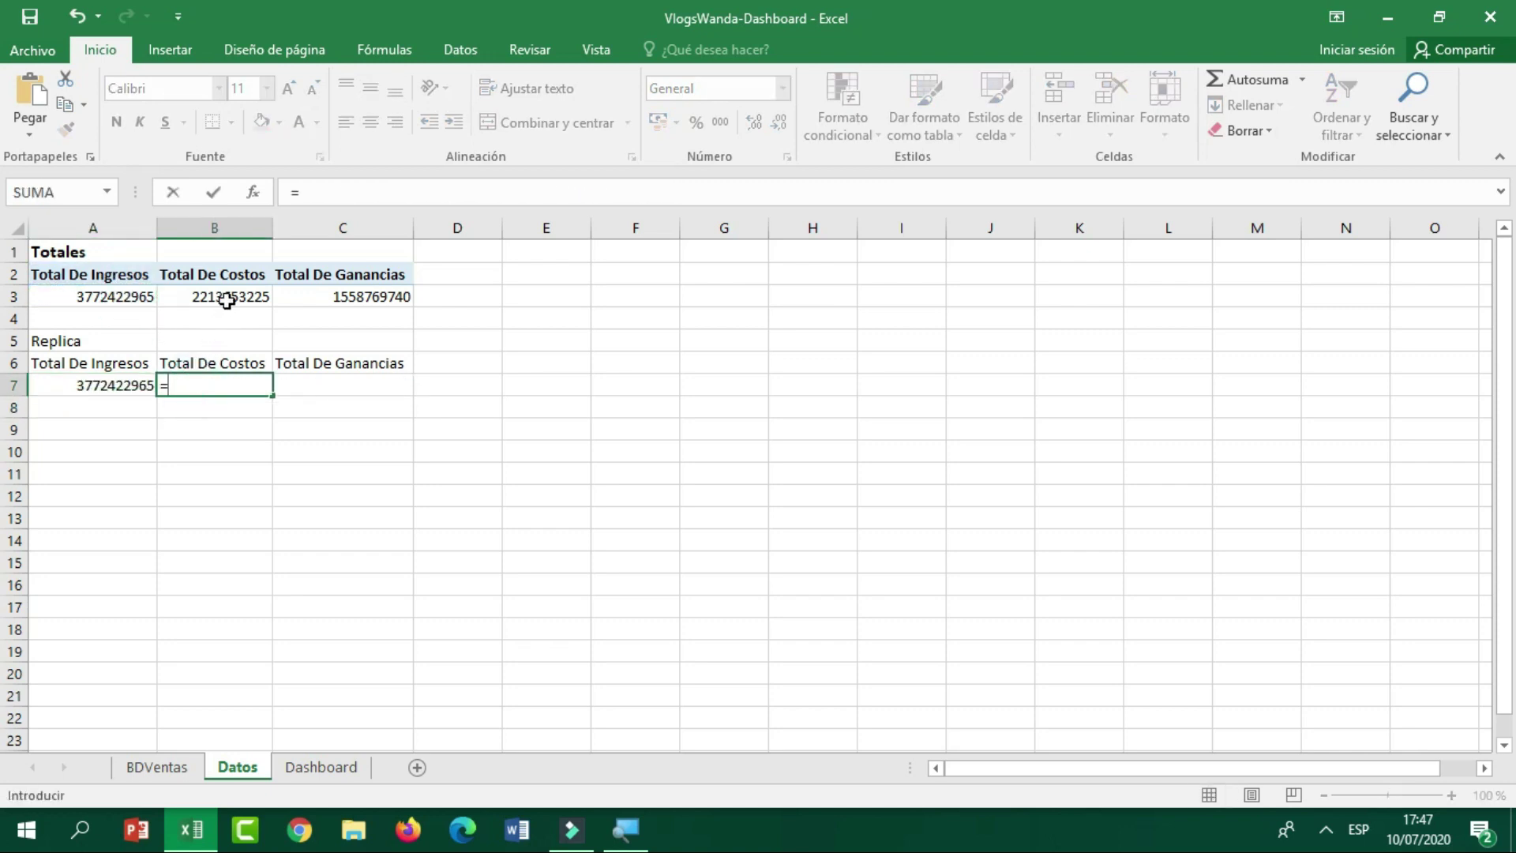
left_click(227, 299)
key("Return")
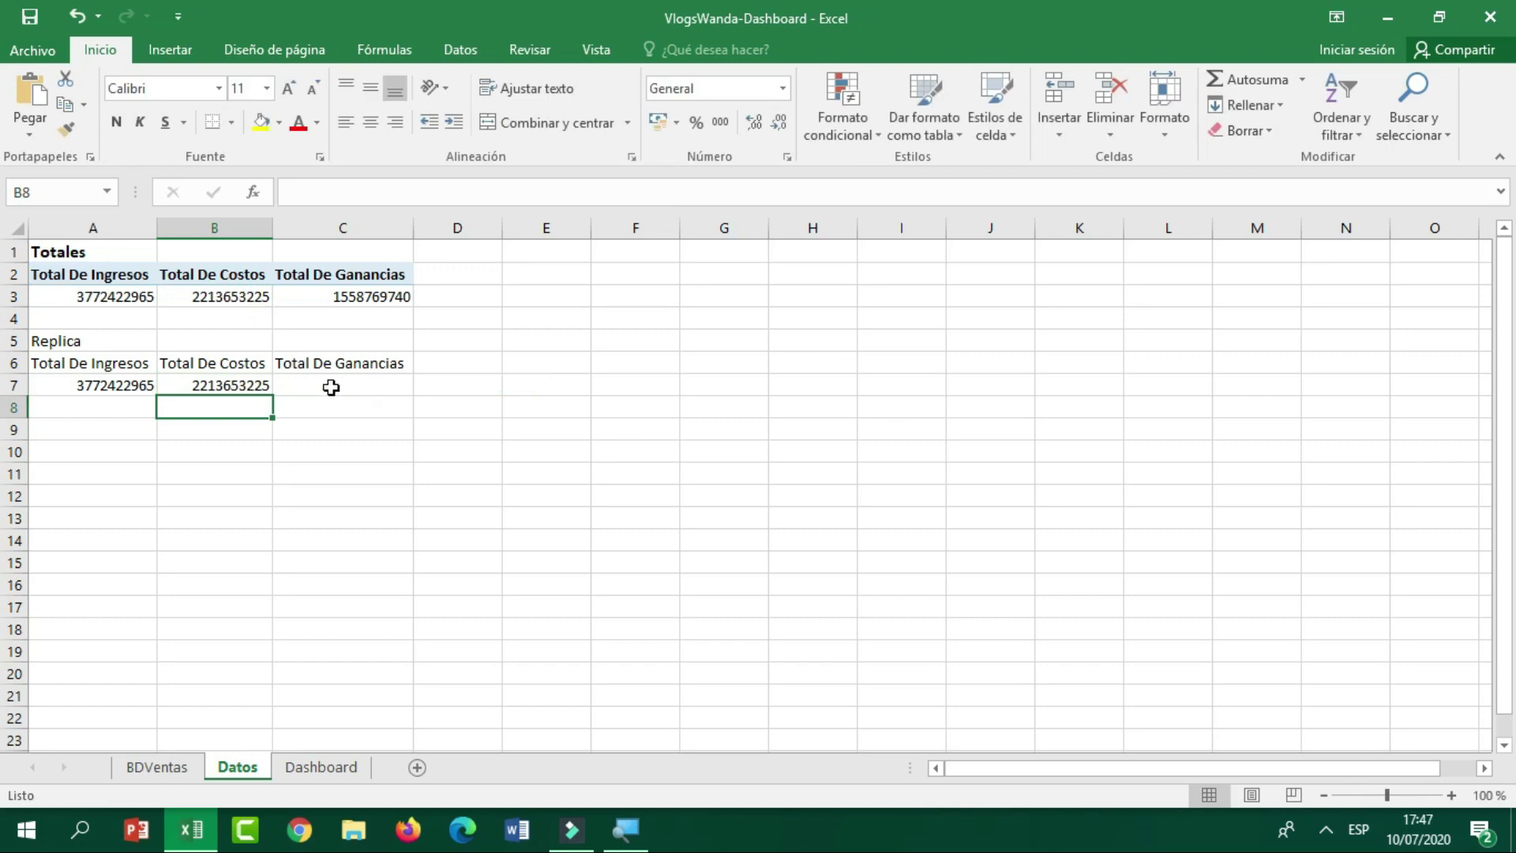
left_click(331, 387)
type("=")
left_click(351, 299)
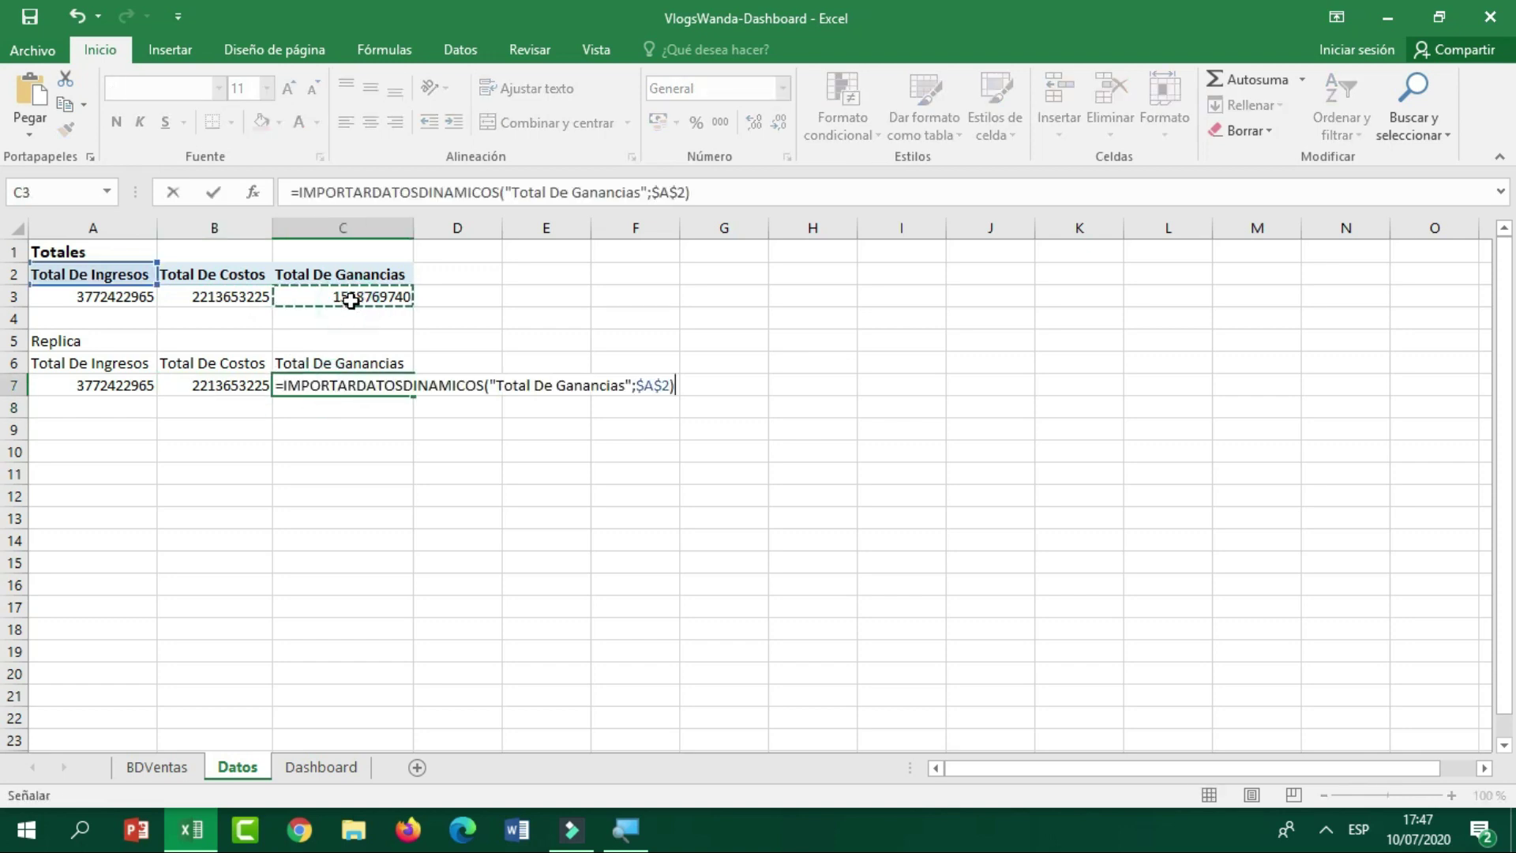
key("Return")
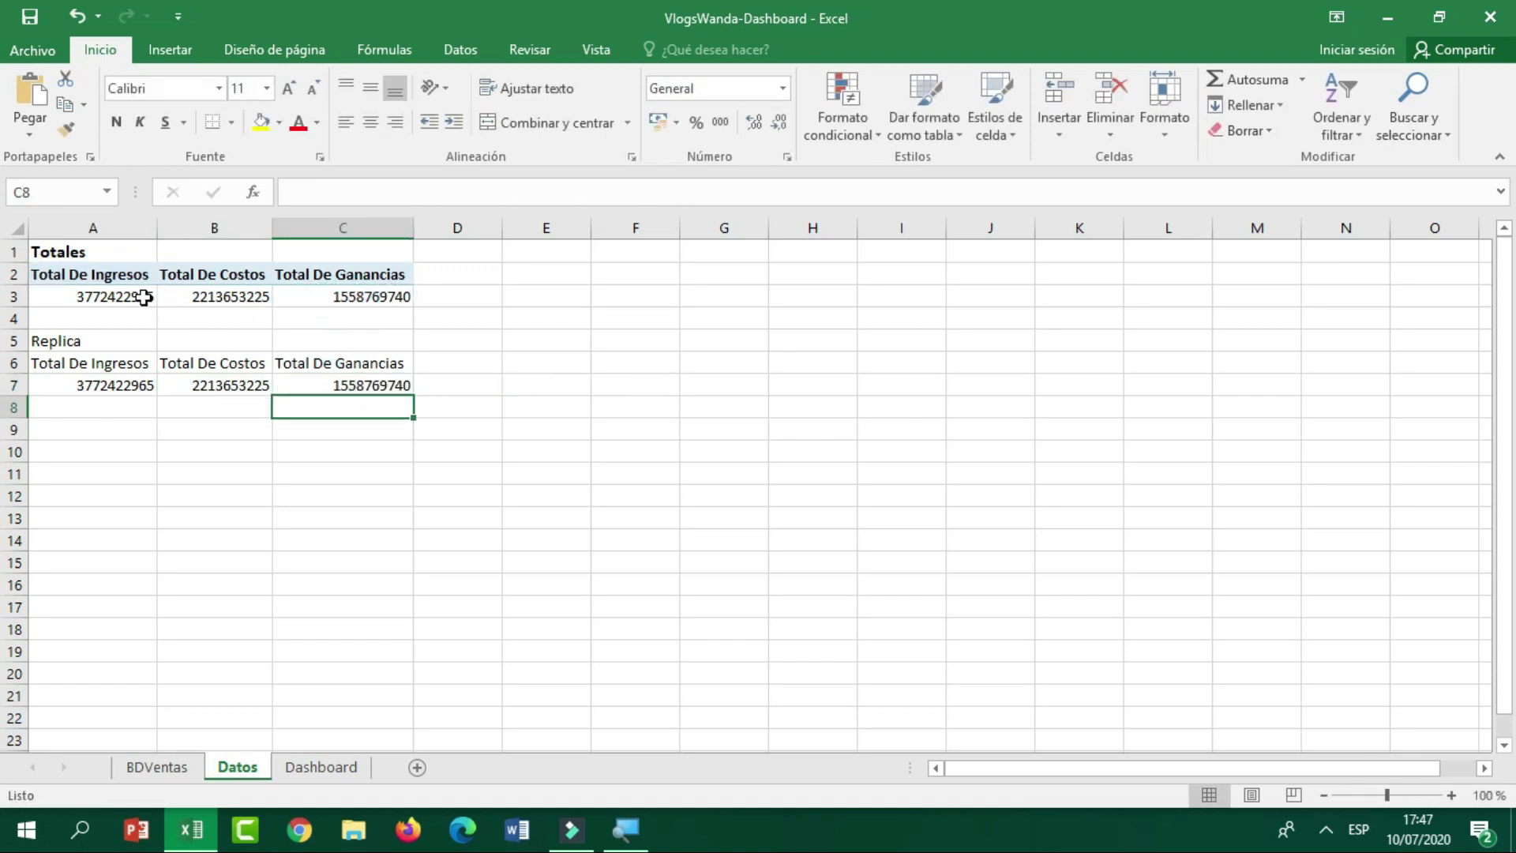
Format the pivot table totals in A3:C3 with the S/ Español (Perú) accounting format.
left_click_drag(142, 298, 319, 297)
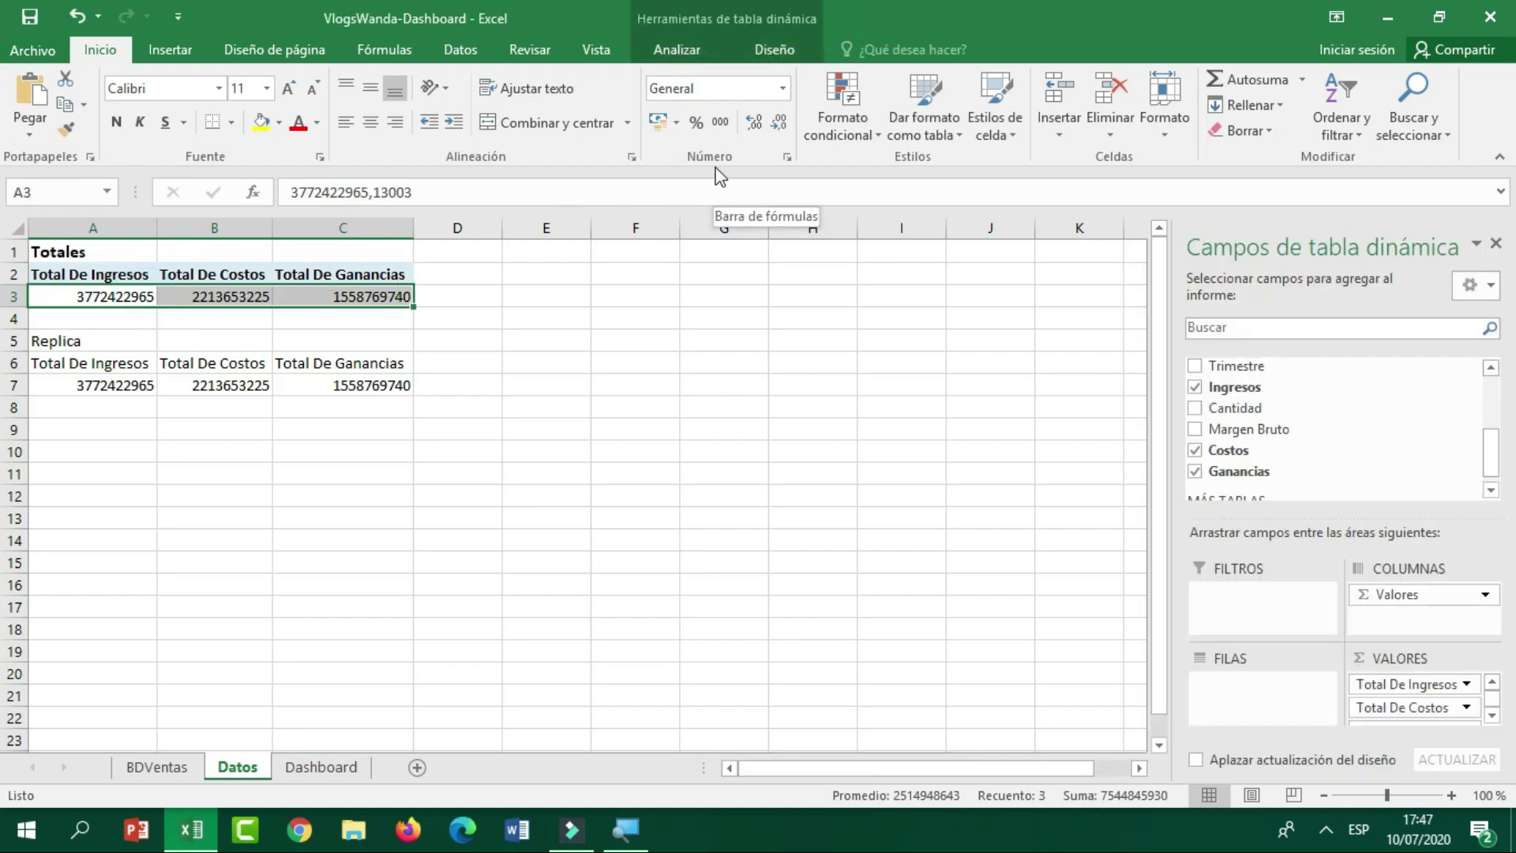
key("ctrl+shift+4")
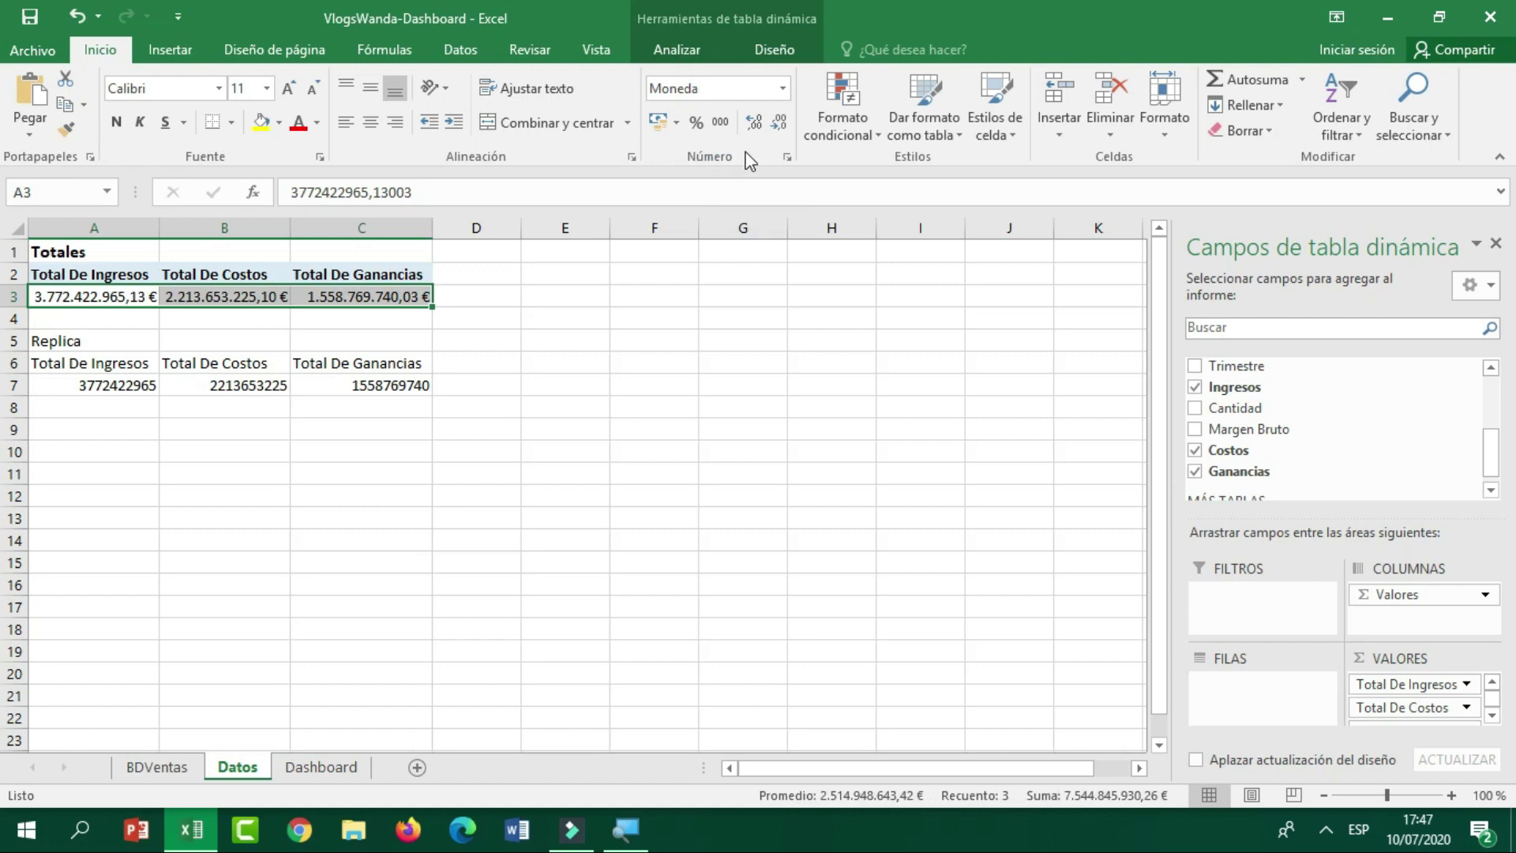
left_click(679, 123)
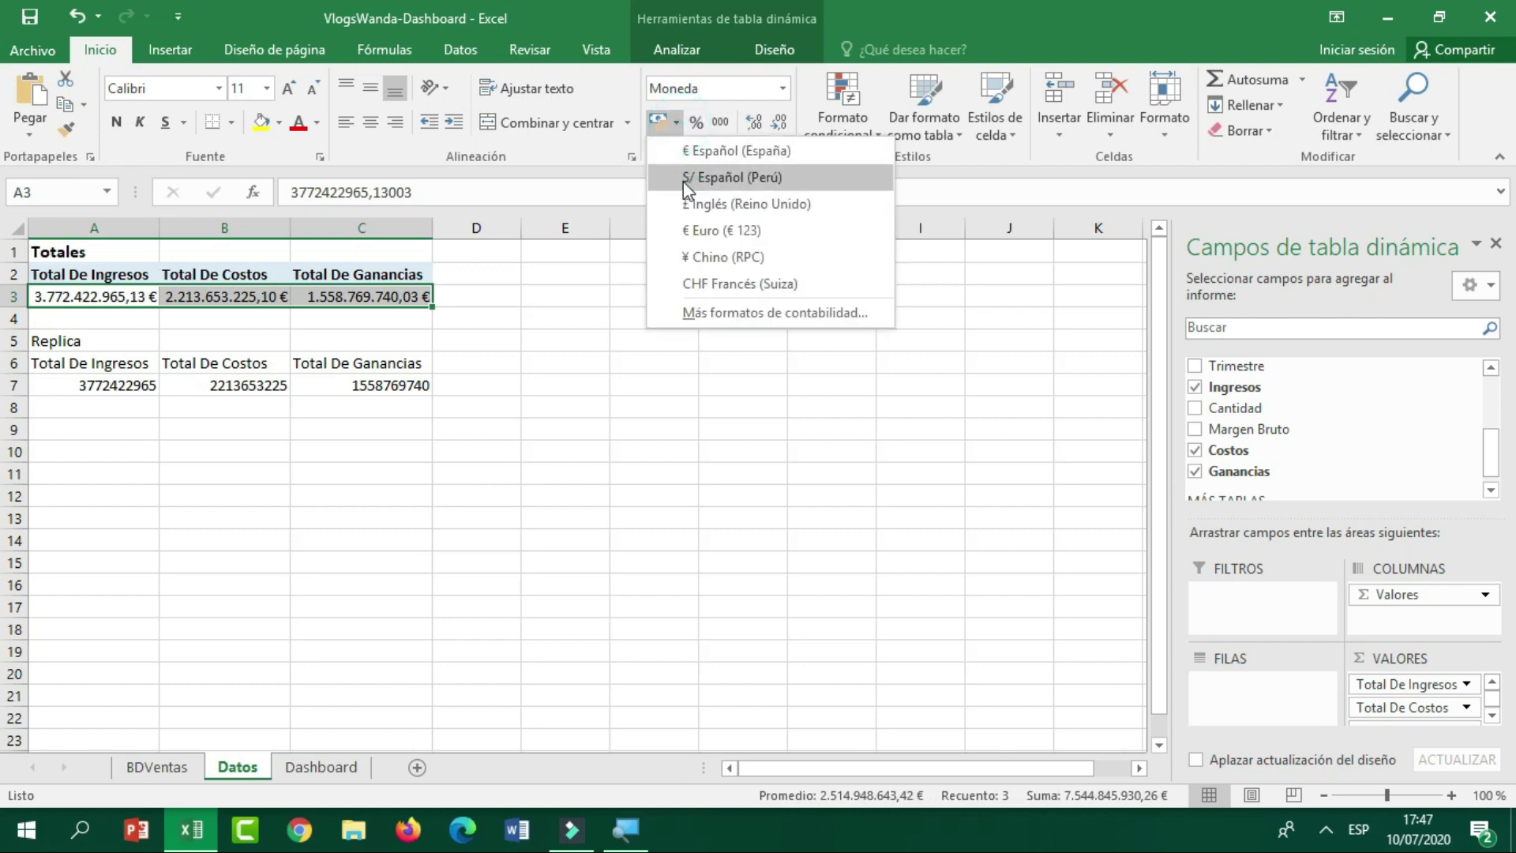
left_click(705, 179)
Format the replica totals in A7:C7 with the S/ Español (Perú) accounting format.
left_click_drag(152, 387, 450, 386)
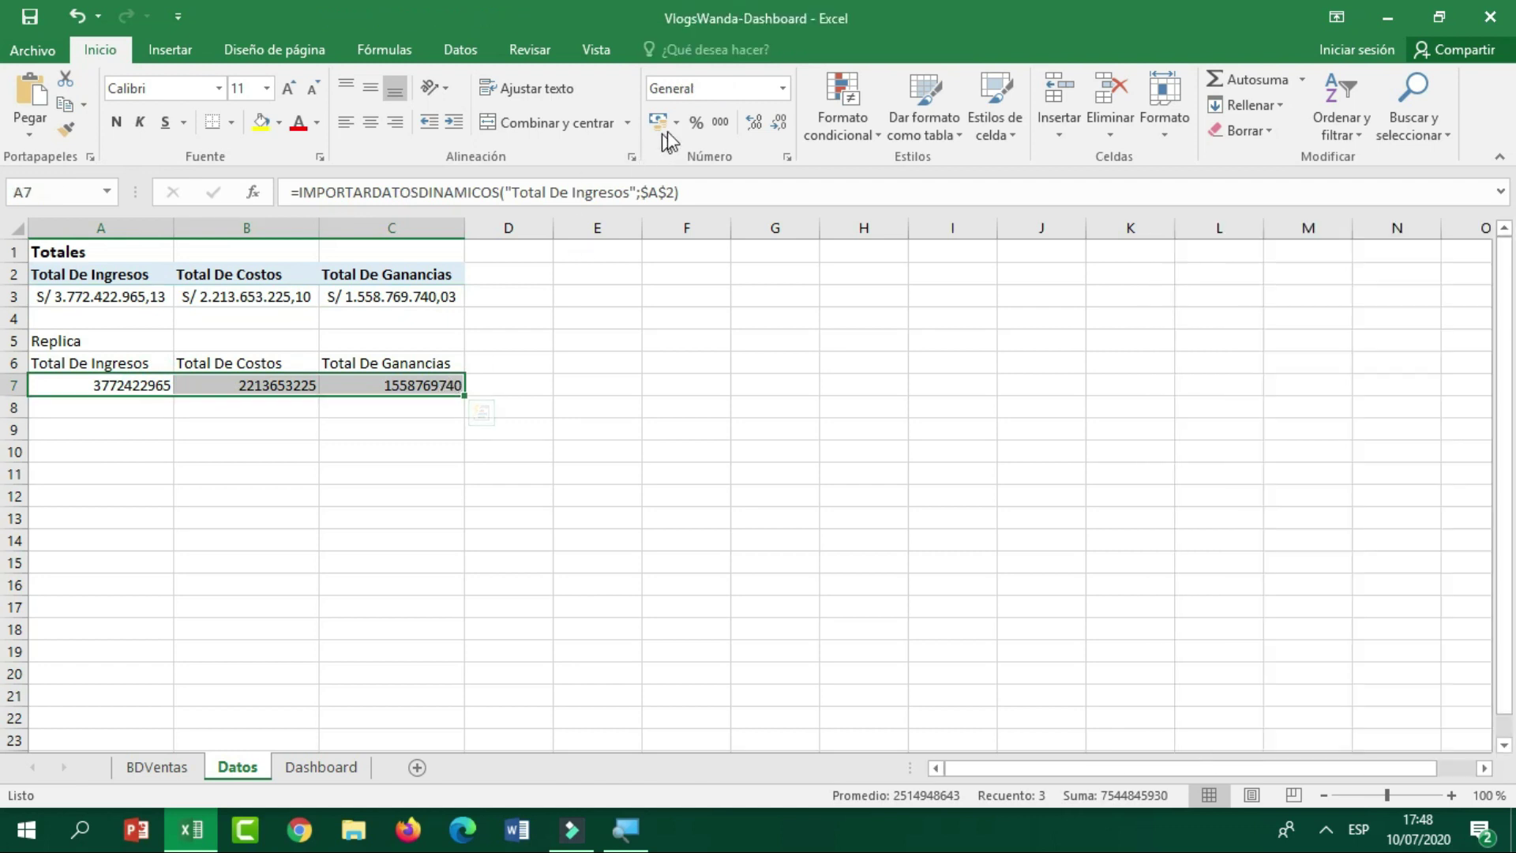
left_click(678, 127)
left_click(684, 177)
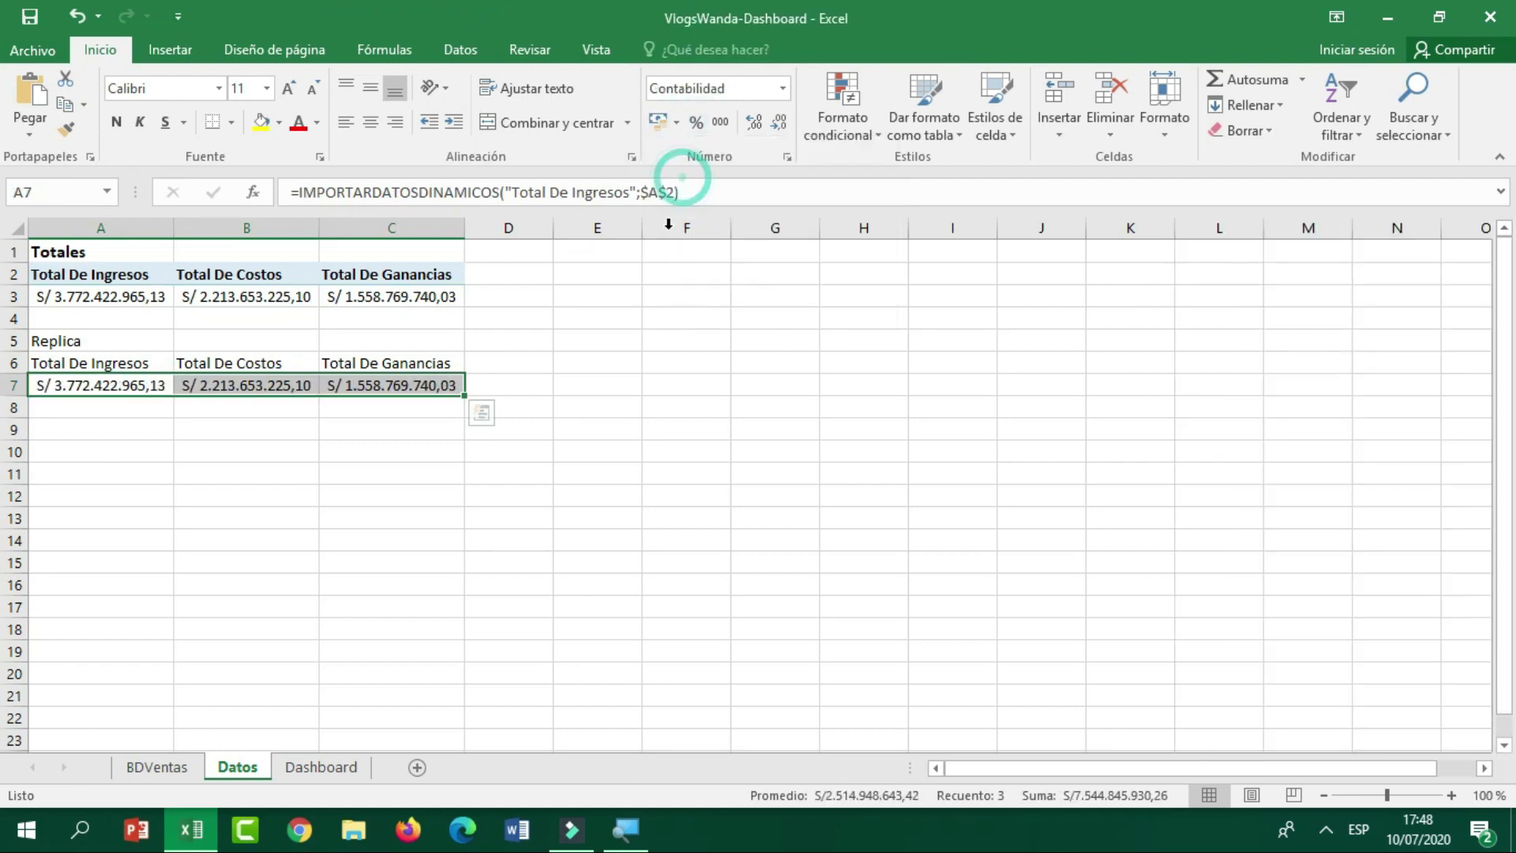
left_click(306, 445)
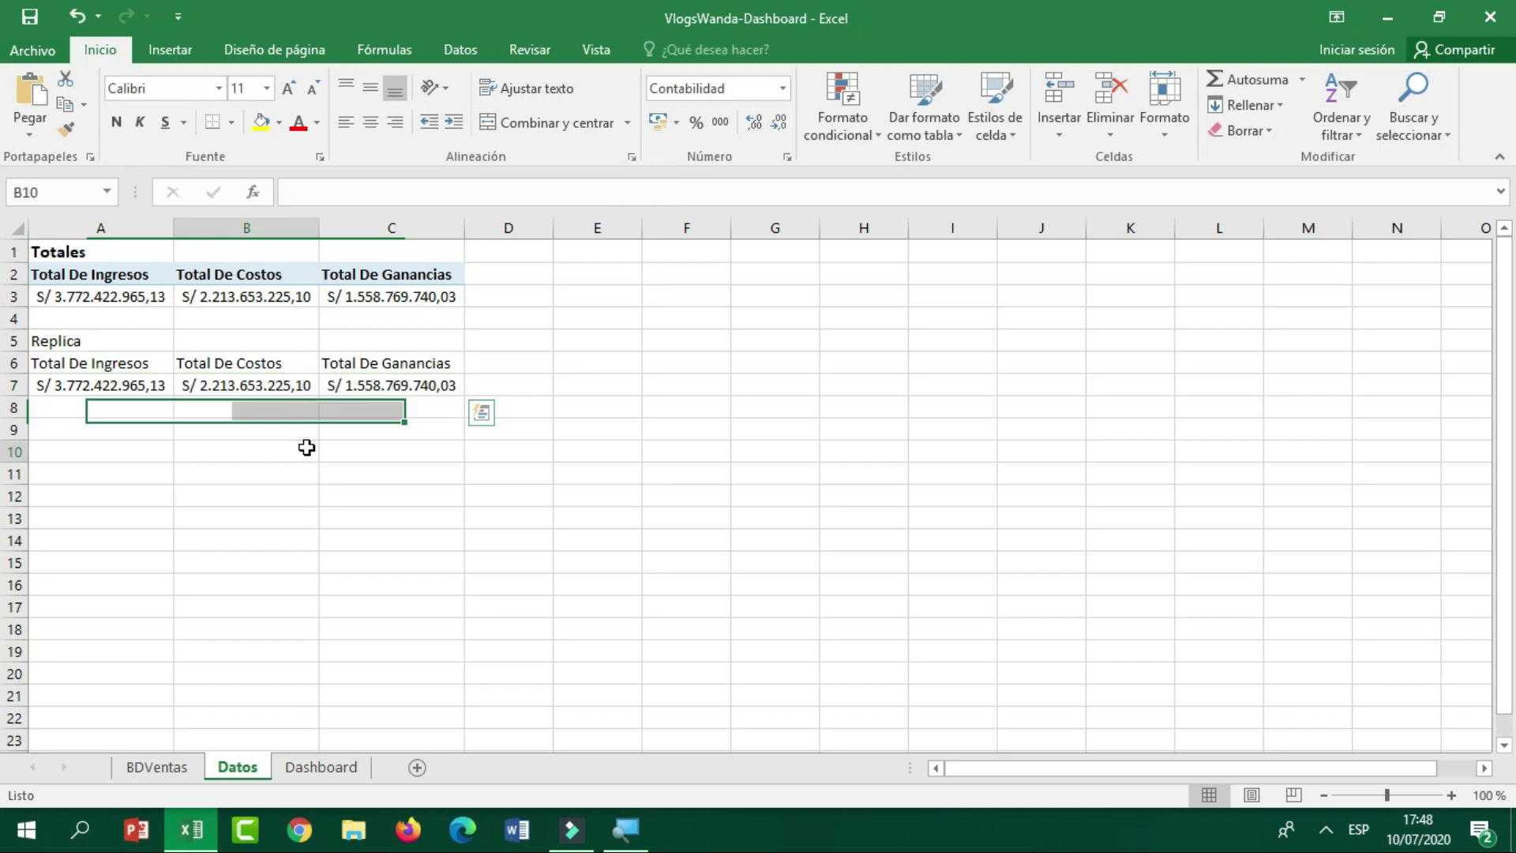
Enter the heading "Ingresos Por Año/Trimestre" in cell A9.
left_click(65, 434)
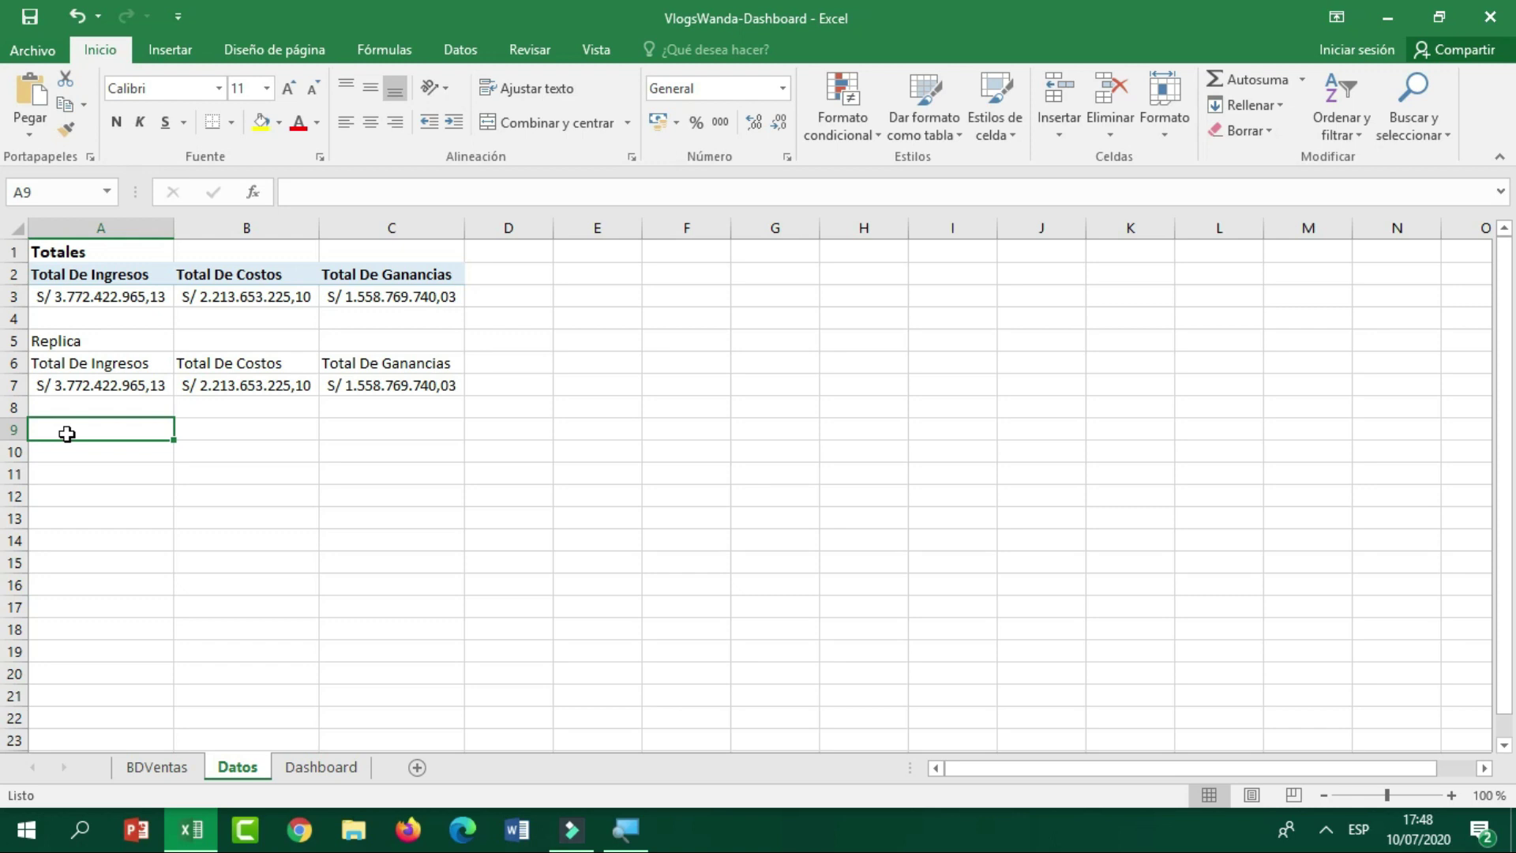
type("T")
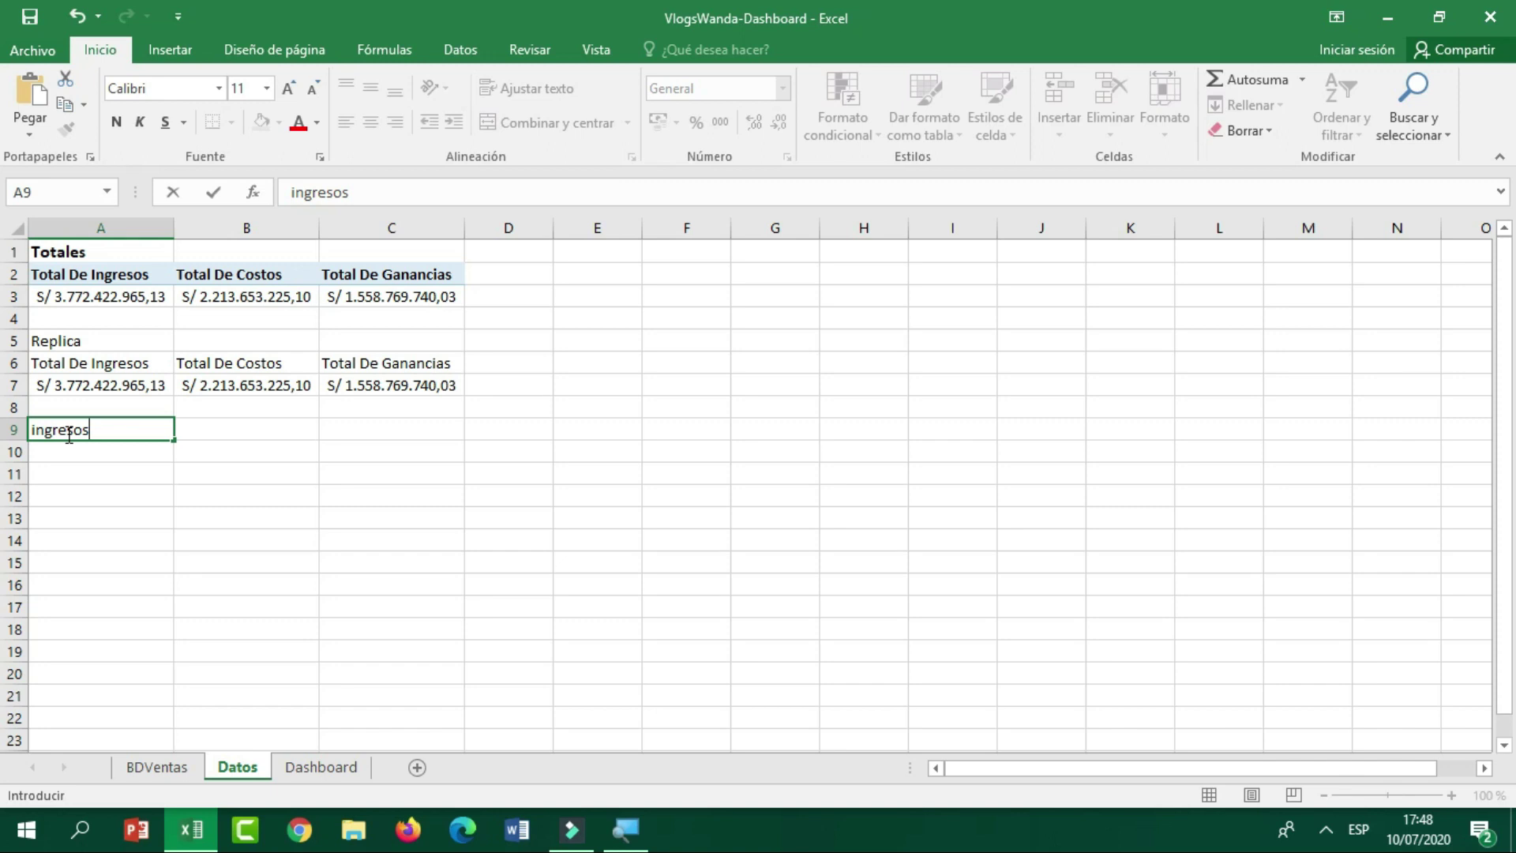
left_click(33, 429)
key("BackSpace")
type("I")
left_click(143, 425)
type("Por Año")
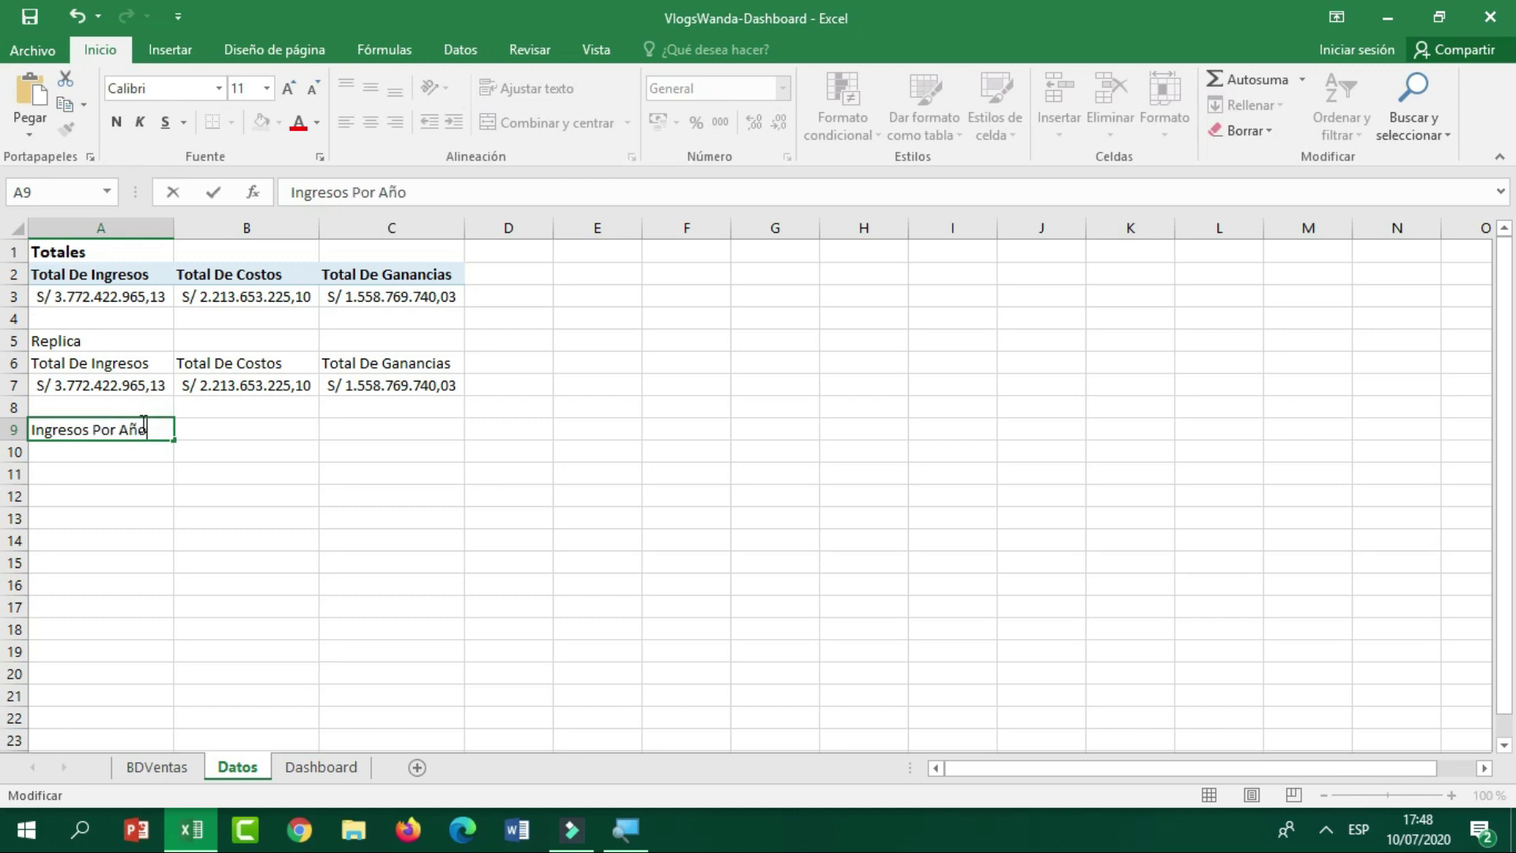
type("/Trimestre")
key("Return")
Make the heading in cell A9 bold and increase its font size to 12.
left_click(150, 427)
left_click(116, 123)
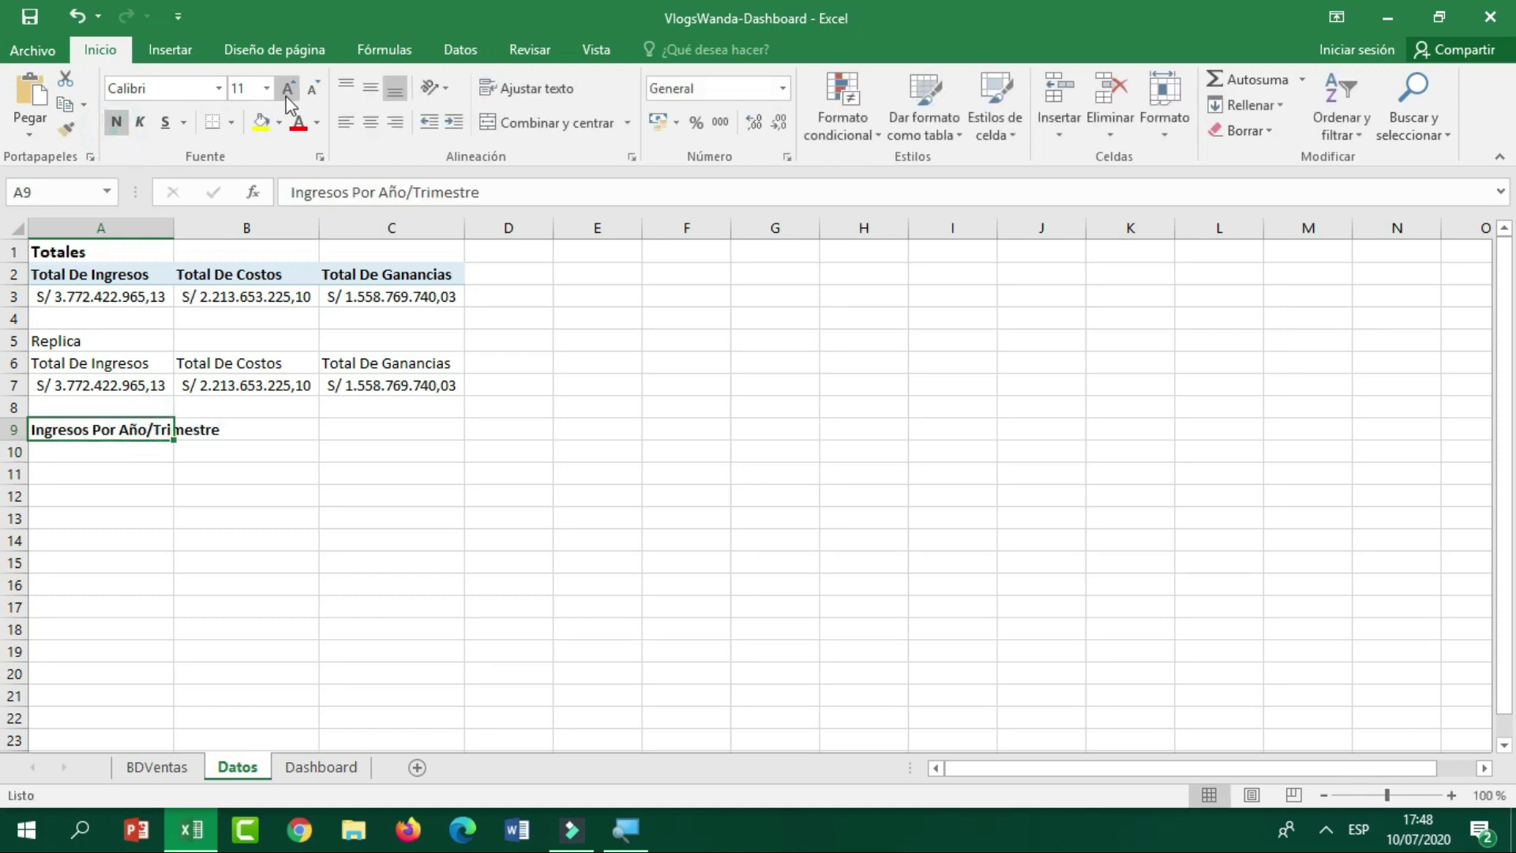
left_click(289, 88)
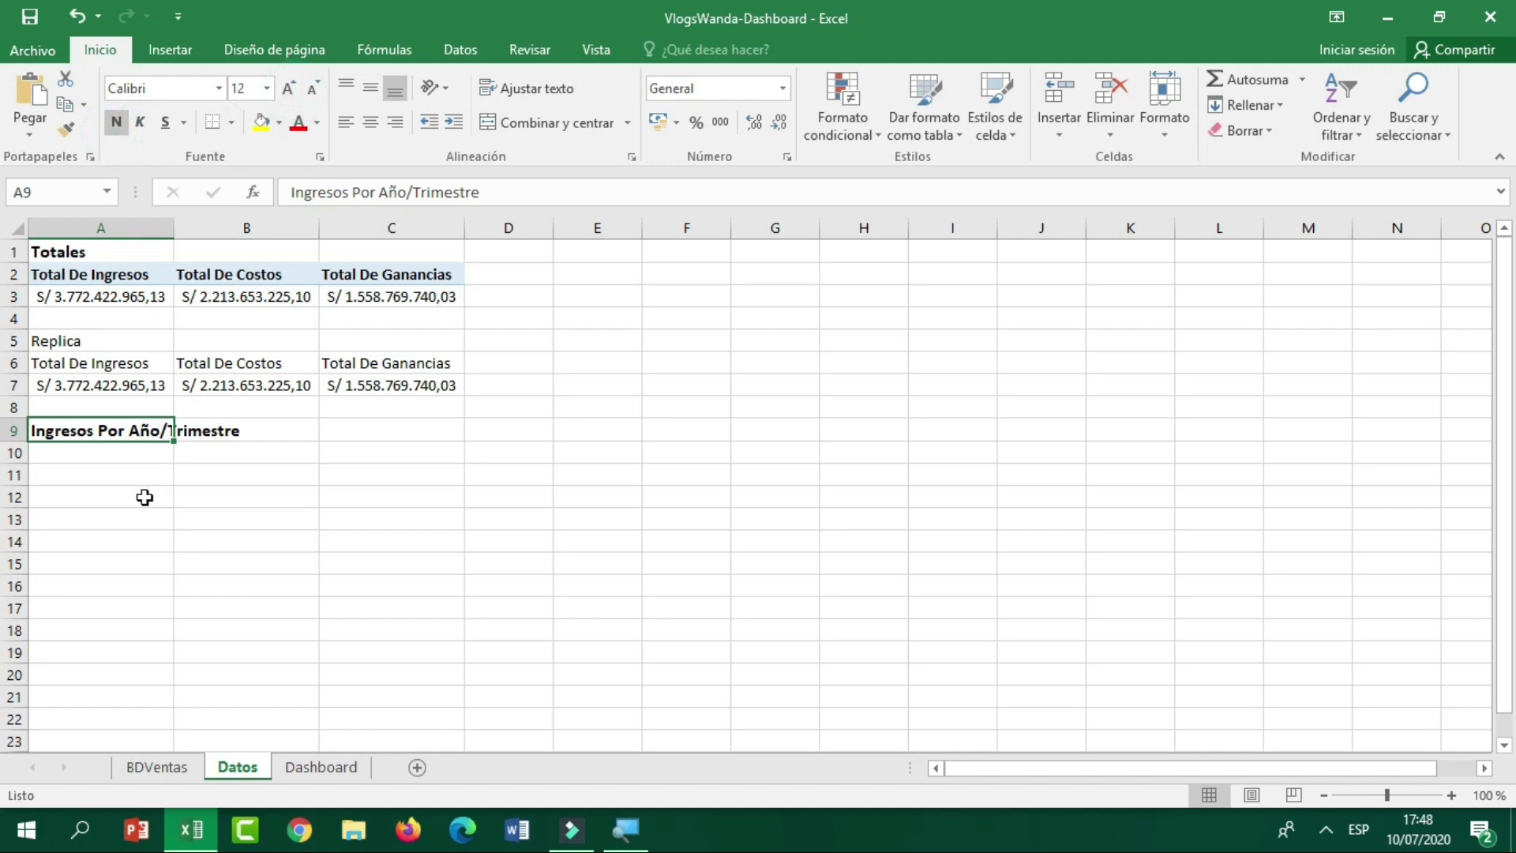
Create a pivot table from the "ventas" table at cell A10 of the Datos sheet.
left_click(87, 457)
left_click(175, 48)
left_click(34, 111)
key("Escape")
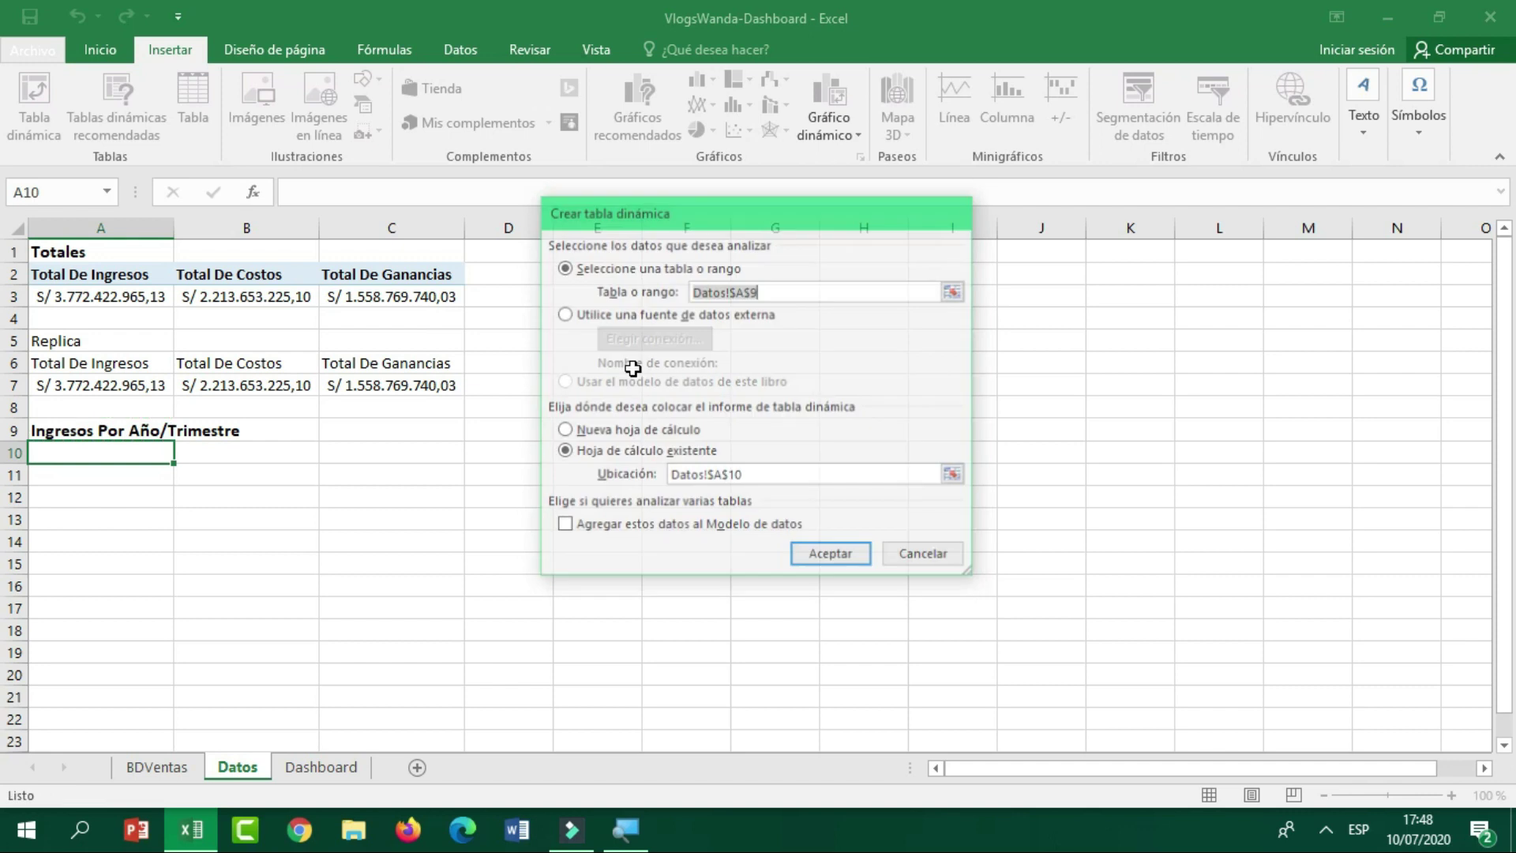
left_click(34, 103)
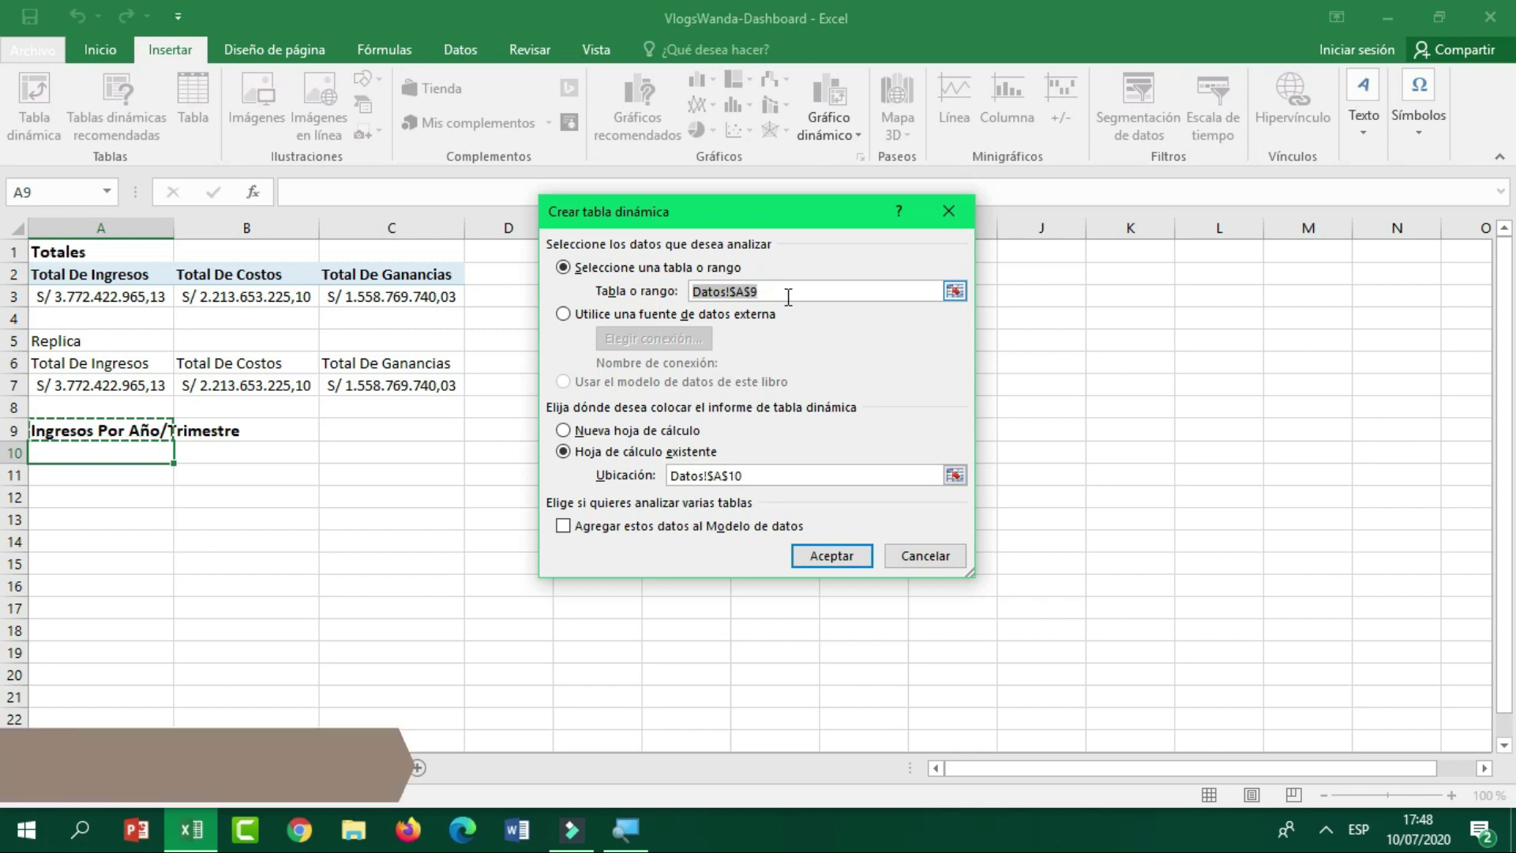
type("ventas")
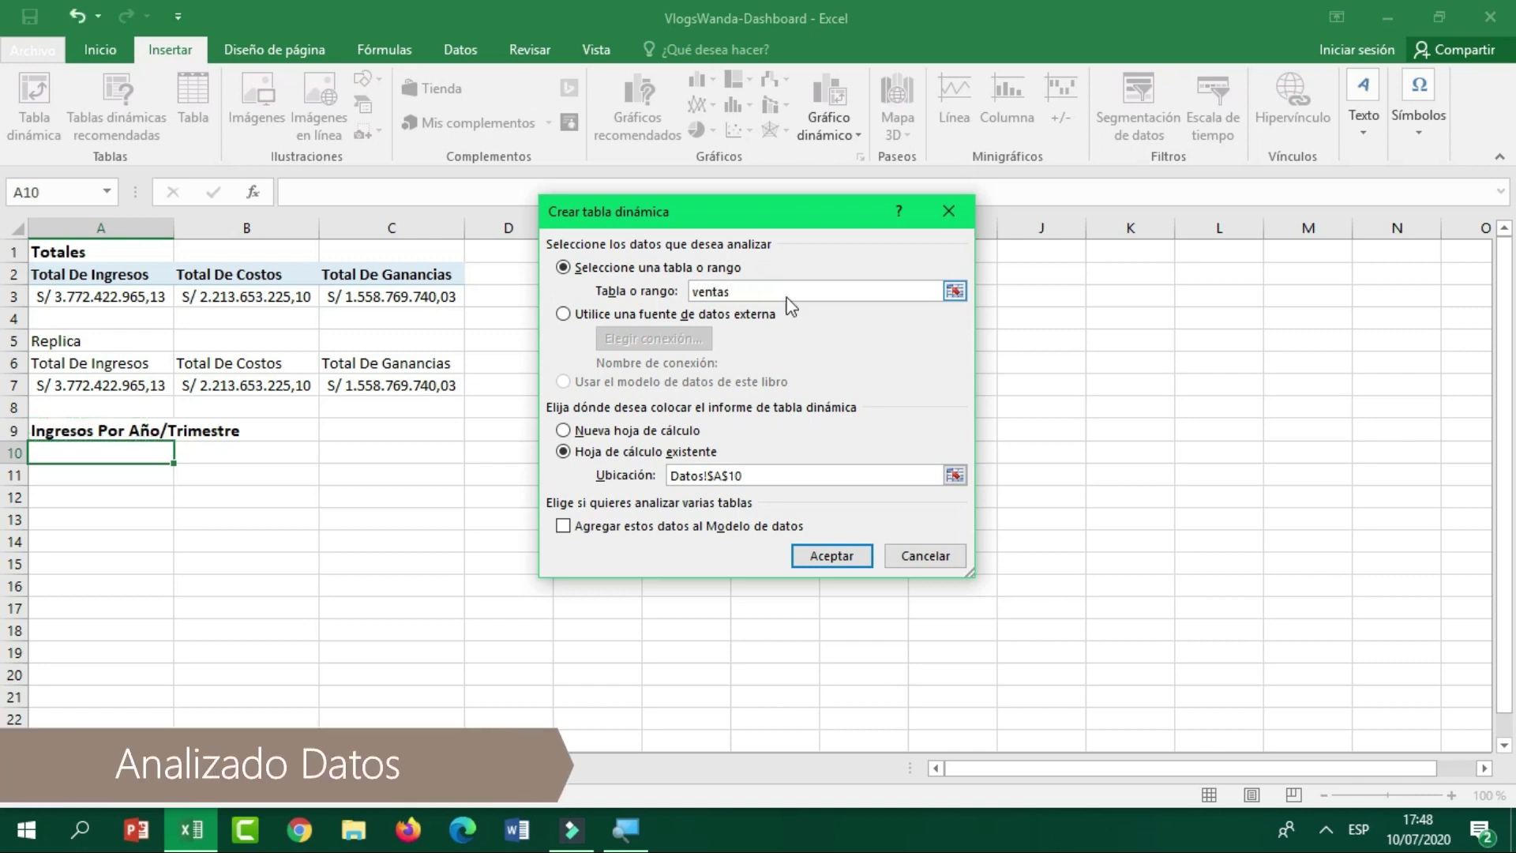
key("Return")
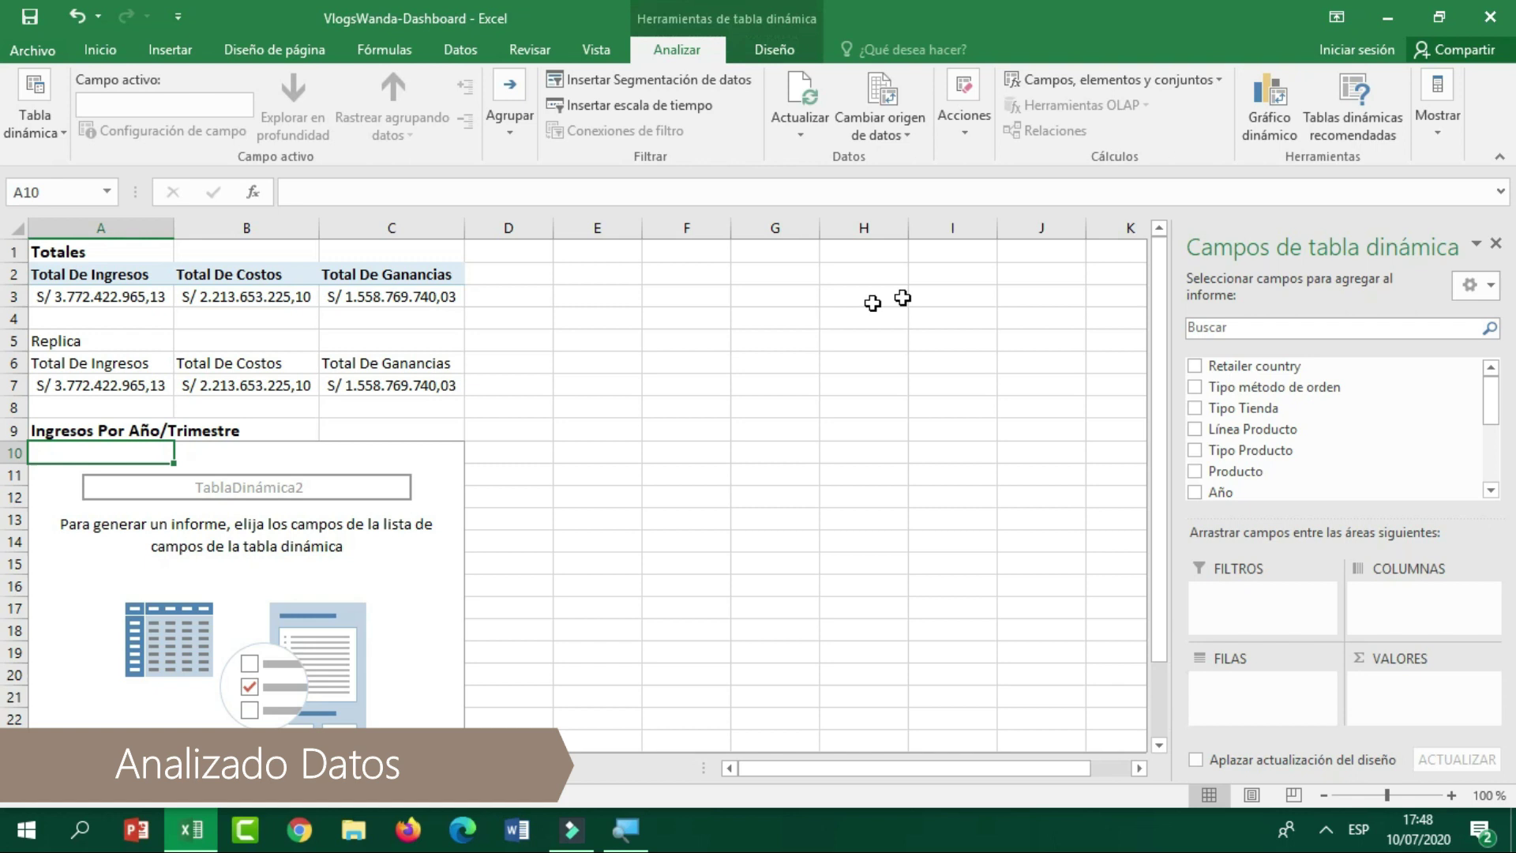
Add the Año and Trimestre fields to the new pivot table's rows, with Trimestre below Año.
left_click_drag(1491, 399, 1492, 424)
left_click_drag(1298, 418, 1289, 695)
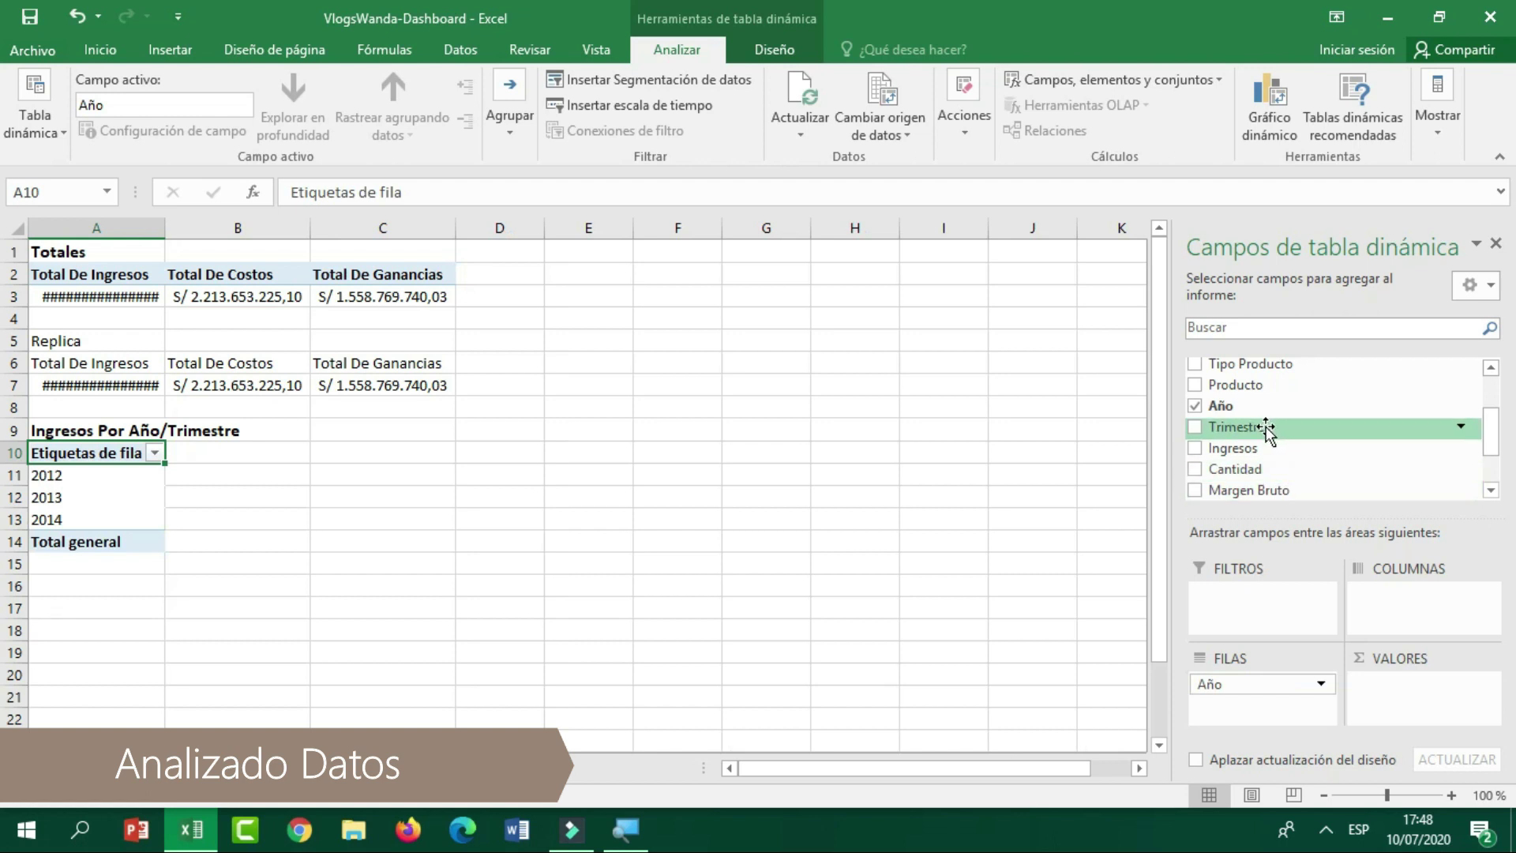
left_click_drag(1268, 427, 1271, 705)
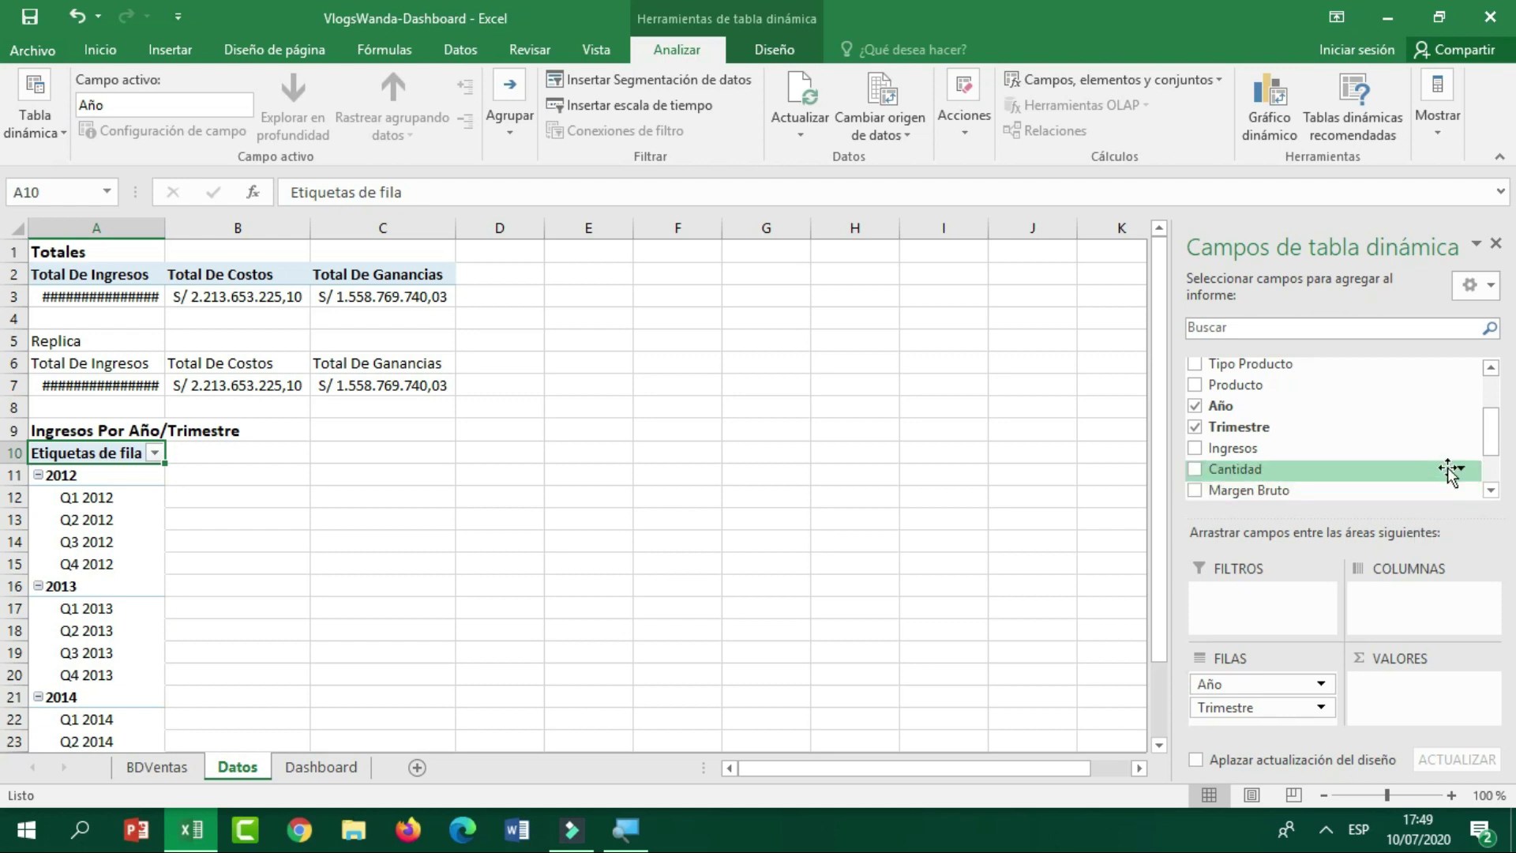
Add the Costos and Ganancias fields to the pivot table's values.
left_click_drag(1495, 442, 1494, 458)
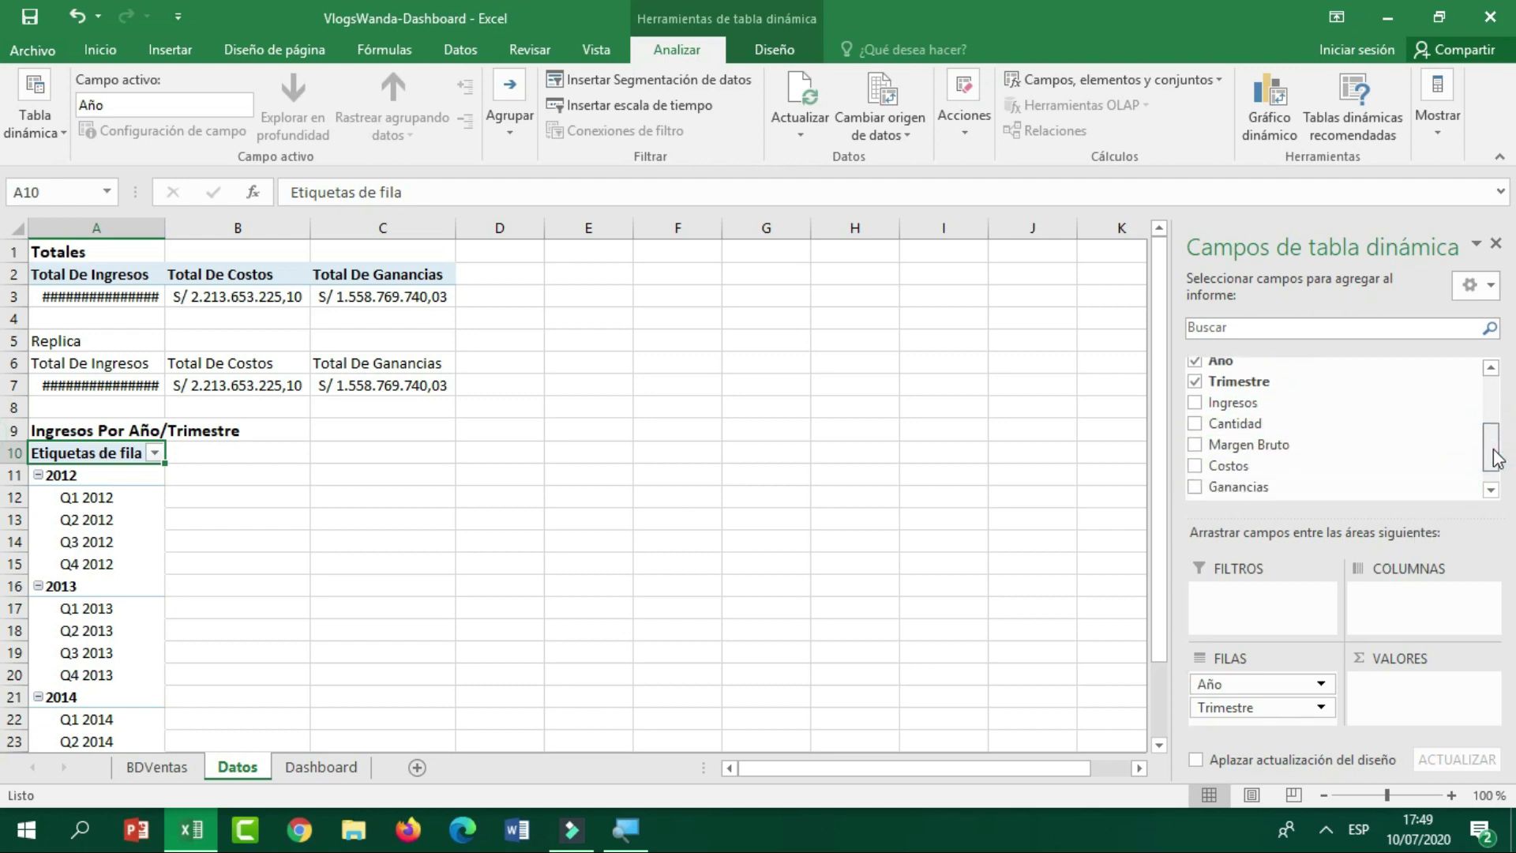
left_click_drag(1286, 468, 1413, 688)
left_click_drag(1279, 488, 1402, 717)
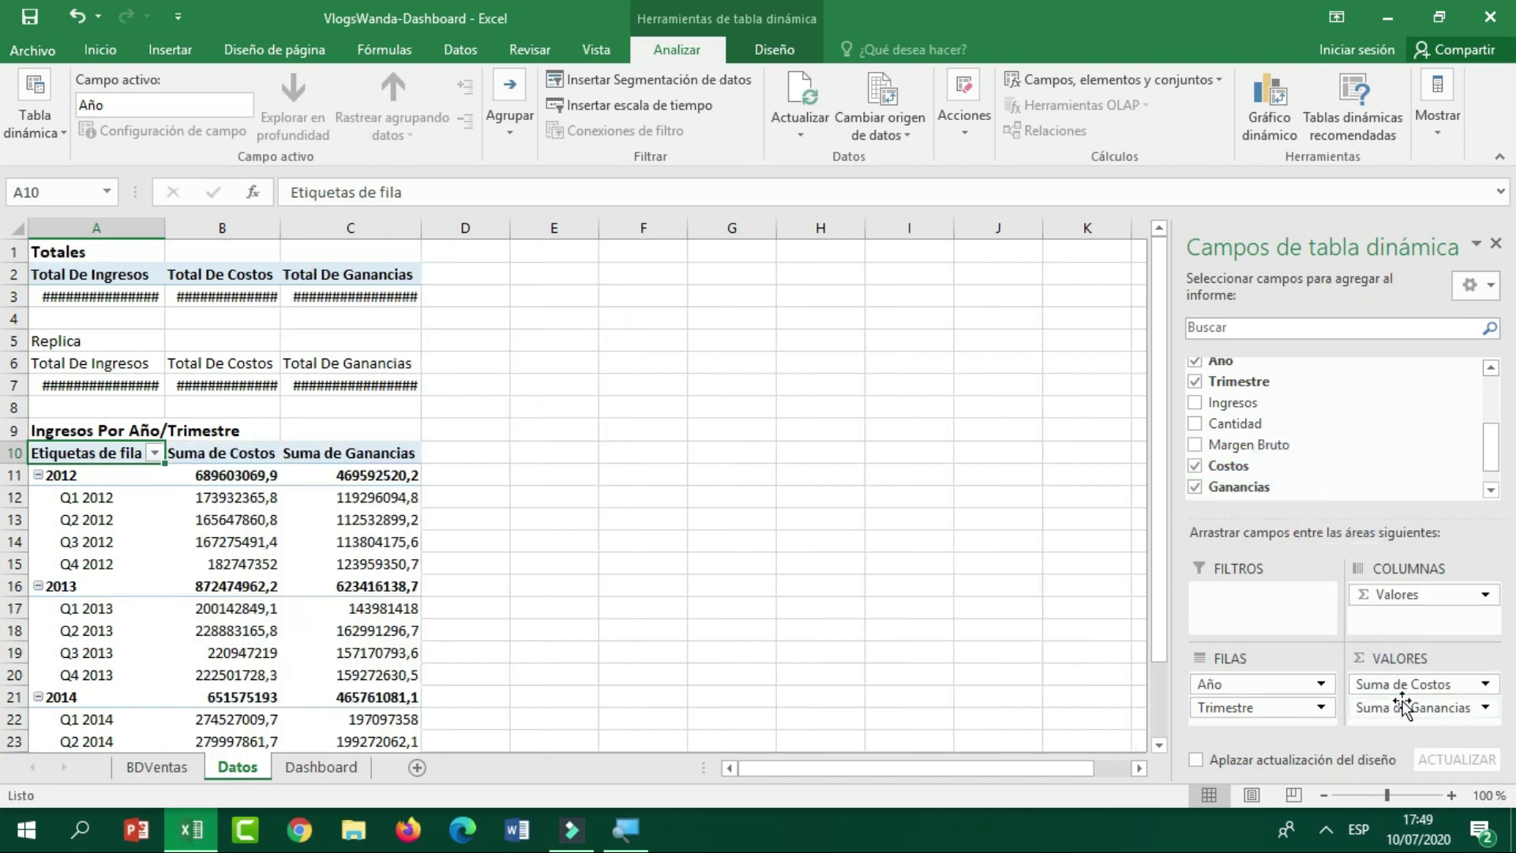
Turn off automatic column width adjustment on update in the year/quarter pivot table's options.
left_click(235, 456)
right_click(234, 458)
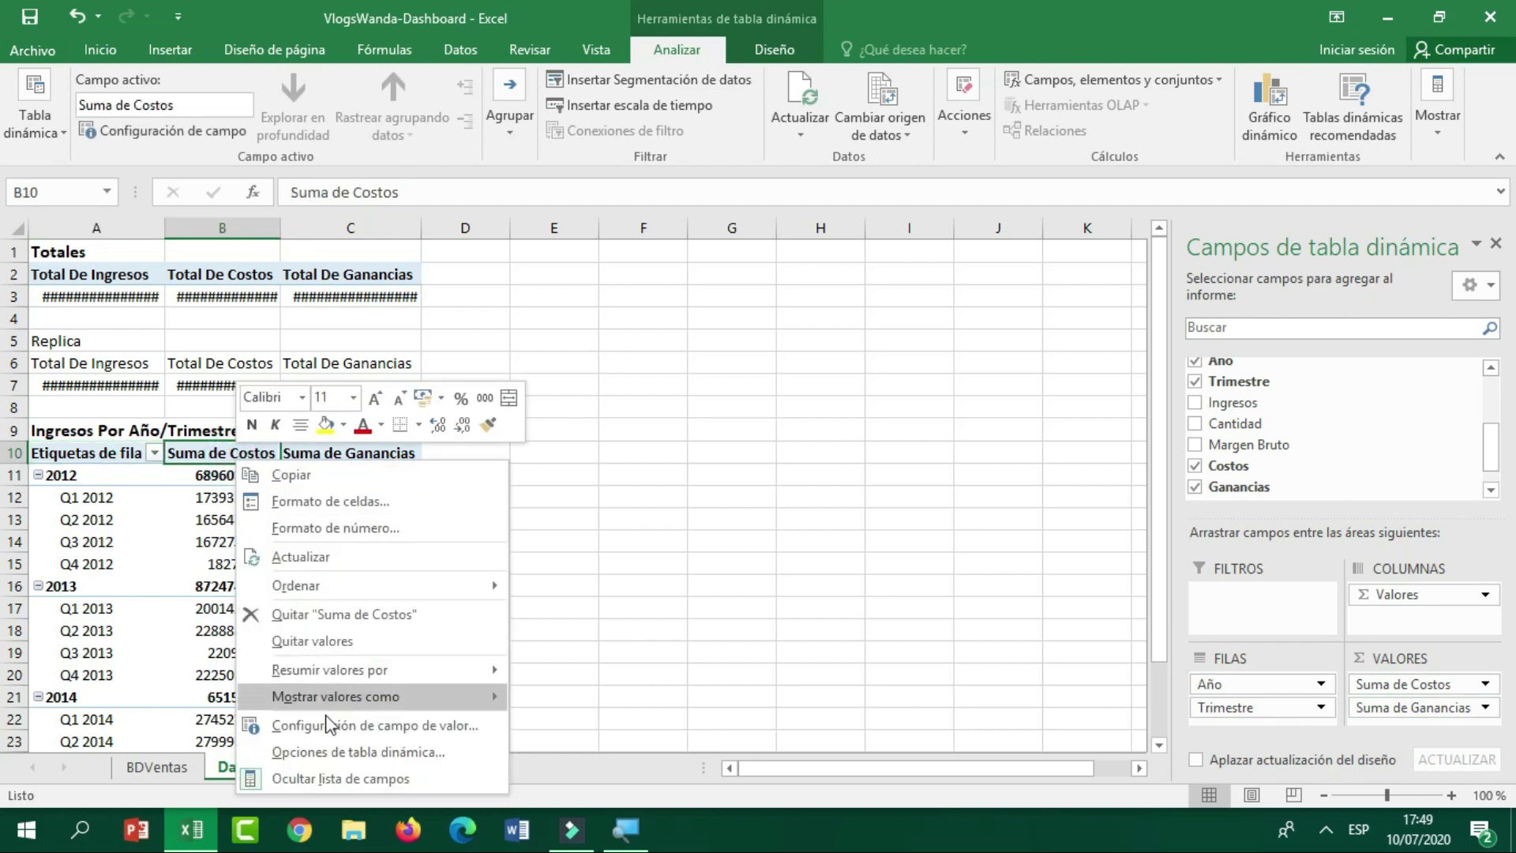
left_click(337, 748)
left_click(71, 628)
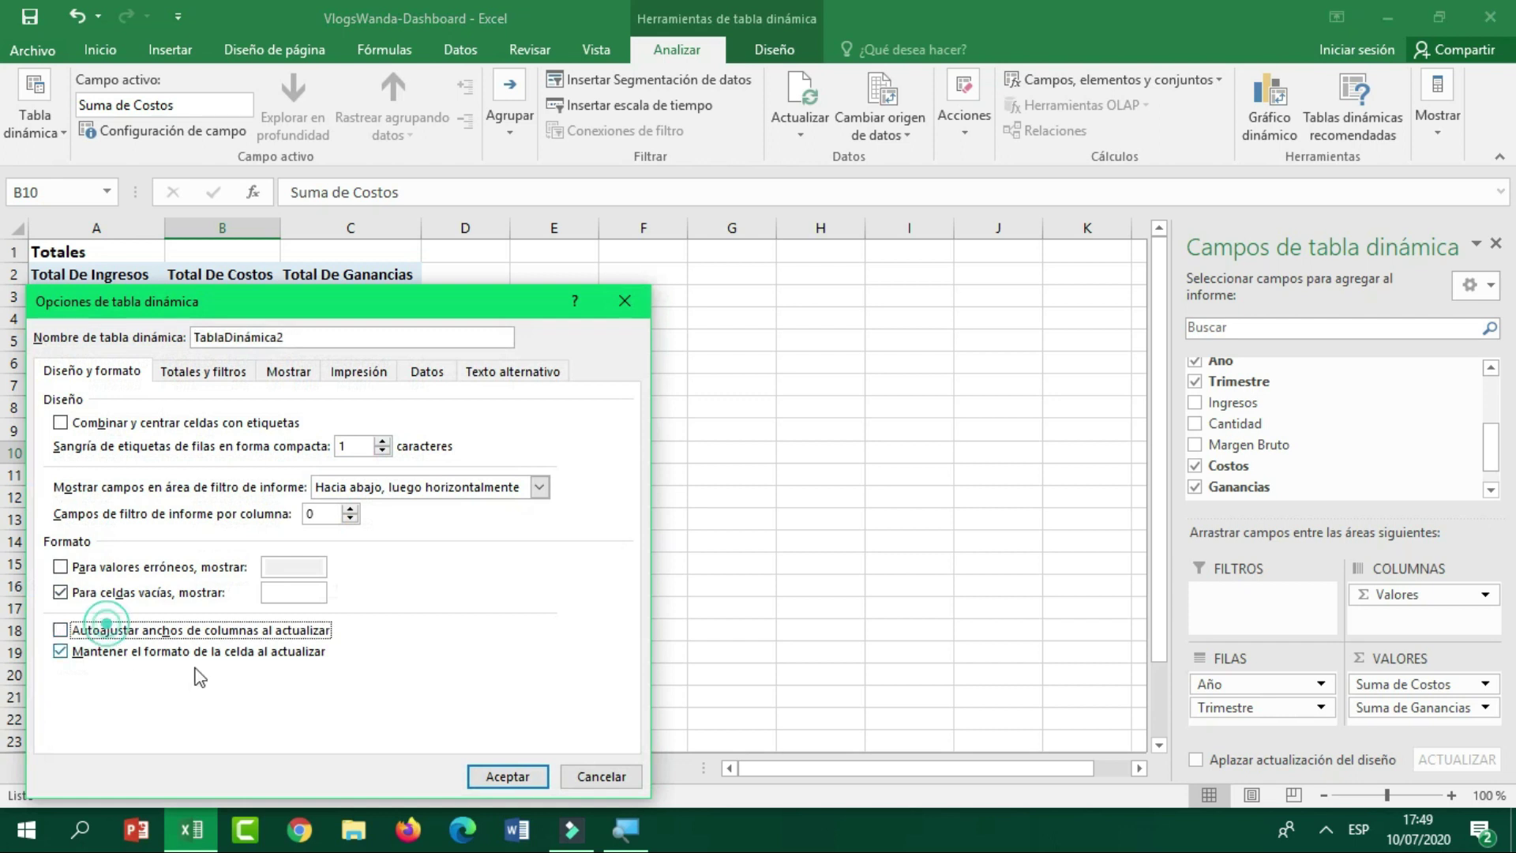
left_click(491, 767)
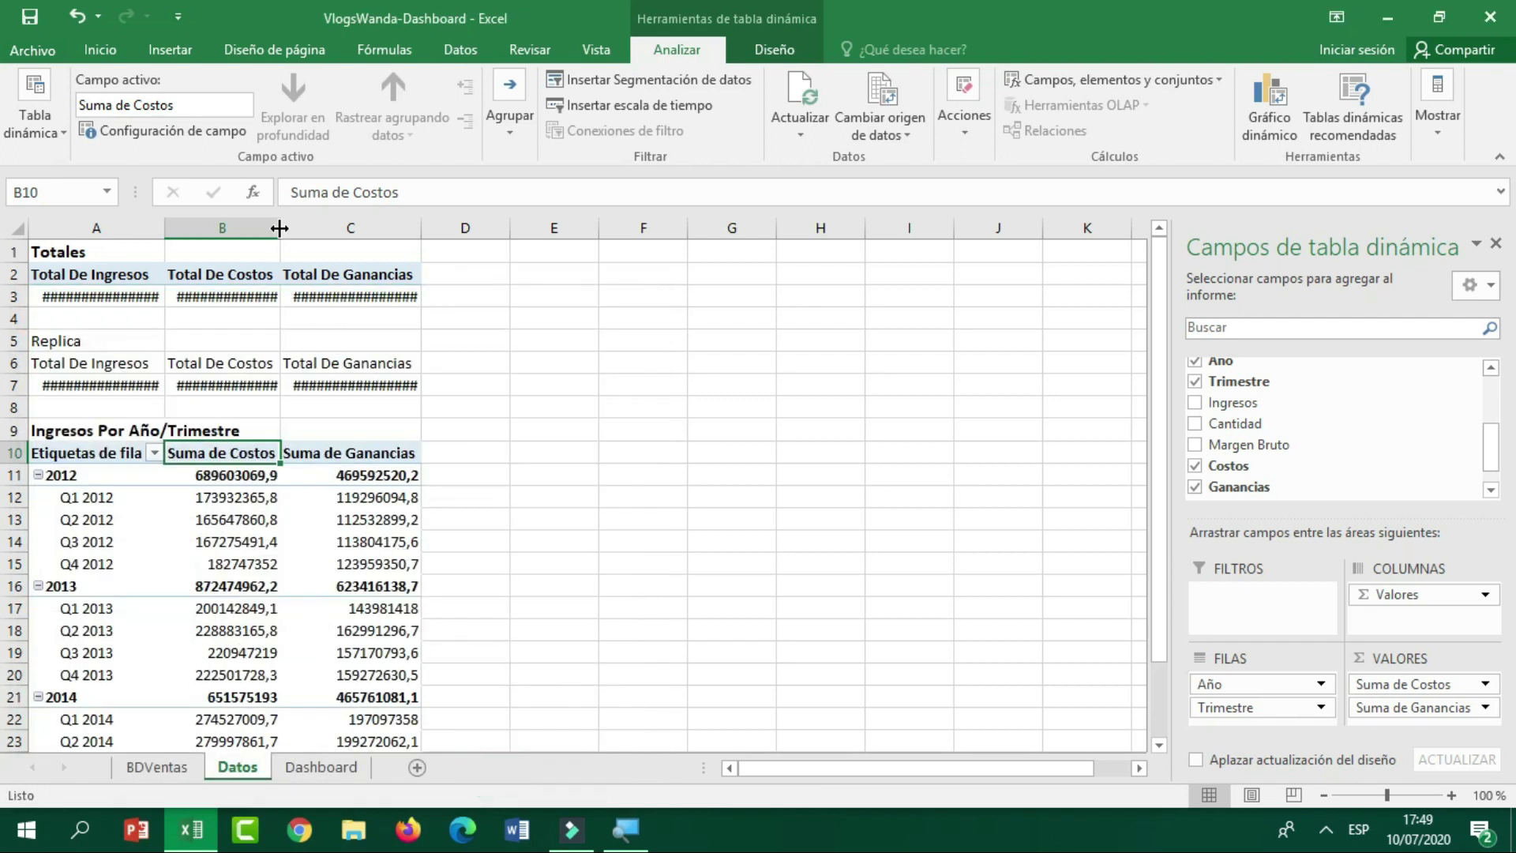
Autofit the widths of columns A, B and C to their contents.
double_click(280, 228)
double_click(167, 225)
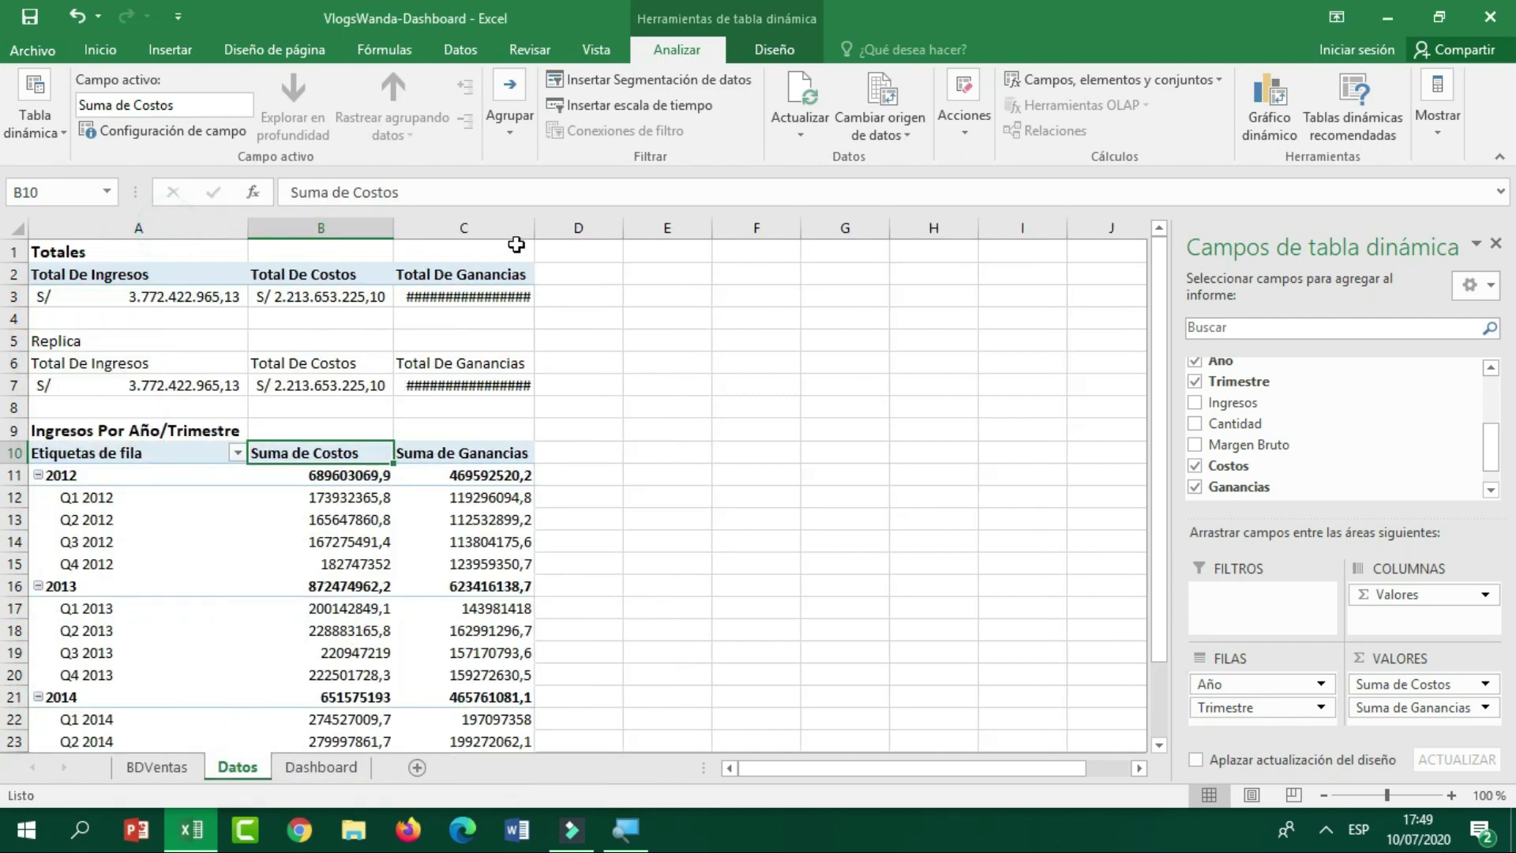
double_click(532, 227)
scroll(523, 319, "down", 2)
scroll(523, 348, "up", 2)
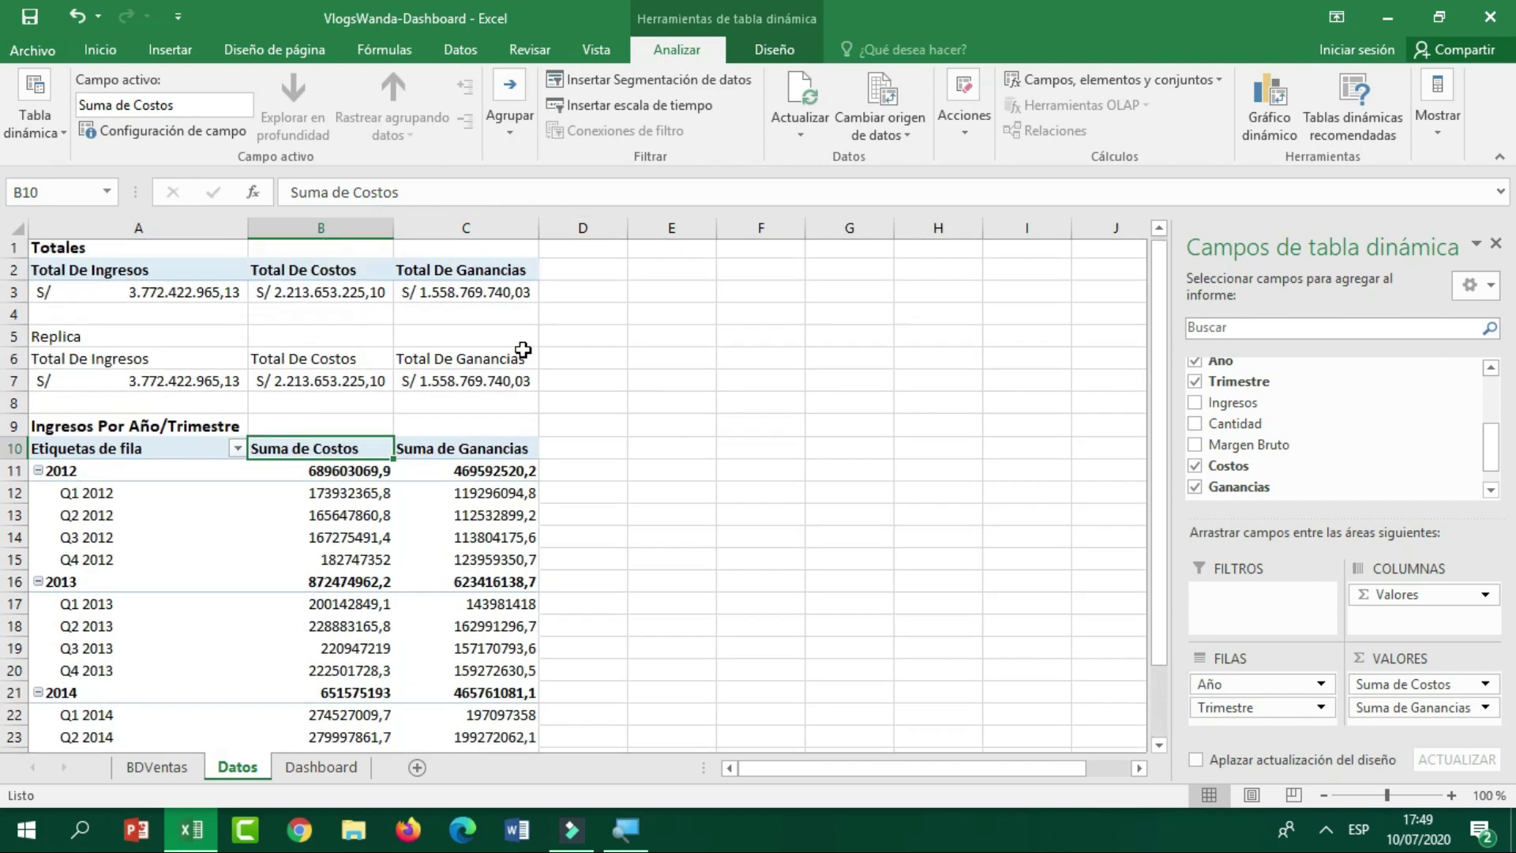
Format the year/quarter pivot table's cost and profit values in B11:C25 with the S/ Español (Perú) accounting format.
scroll(361, 409, "down", 1)
left_click_drag(362, 409, 509, 720)
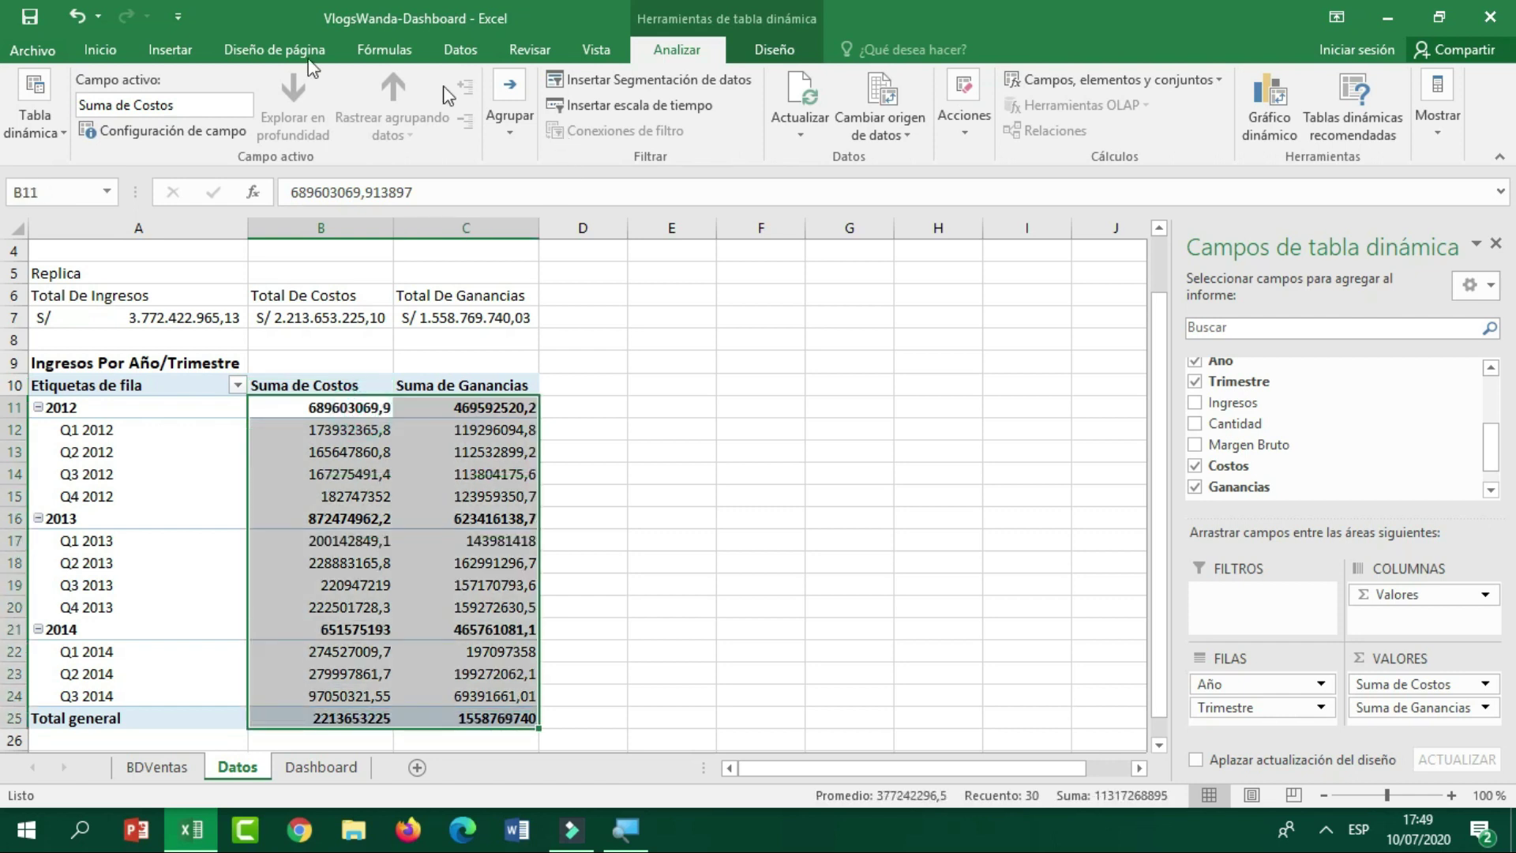
left_click(119, 46)
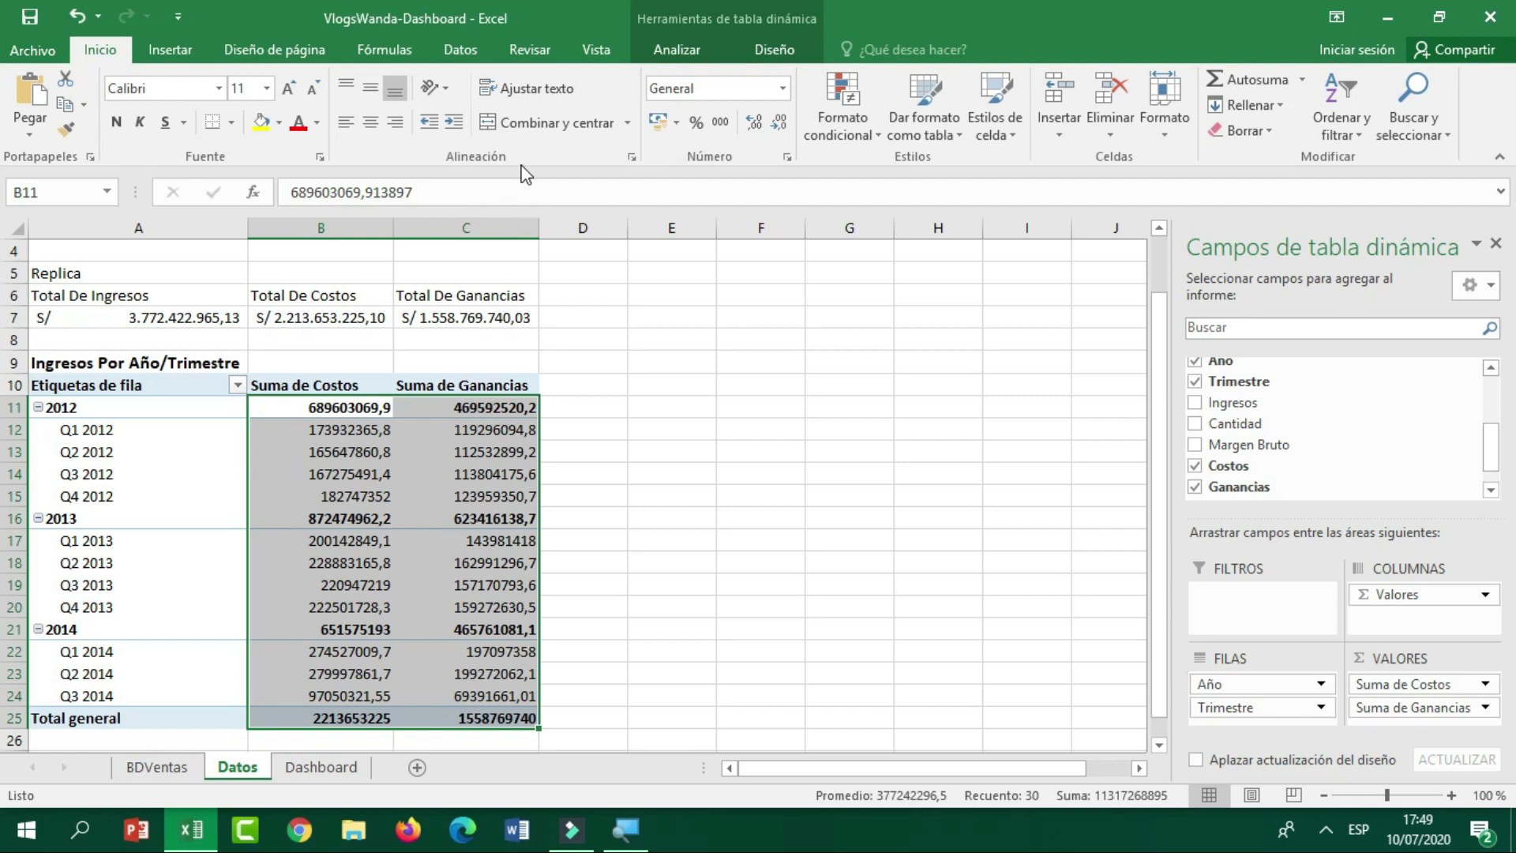
left_click(679, 122)
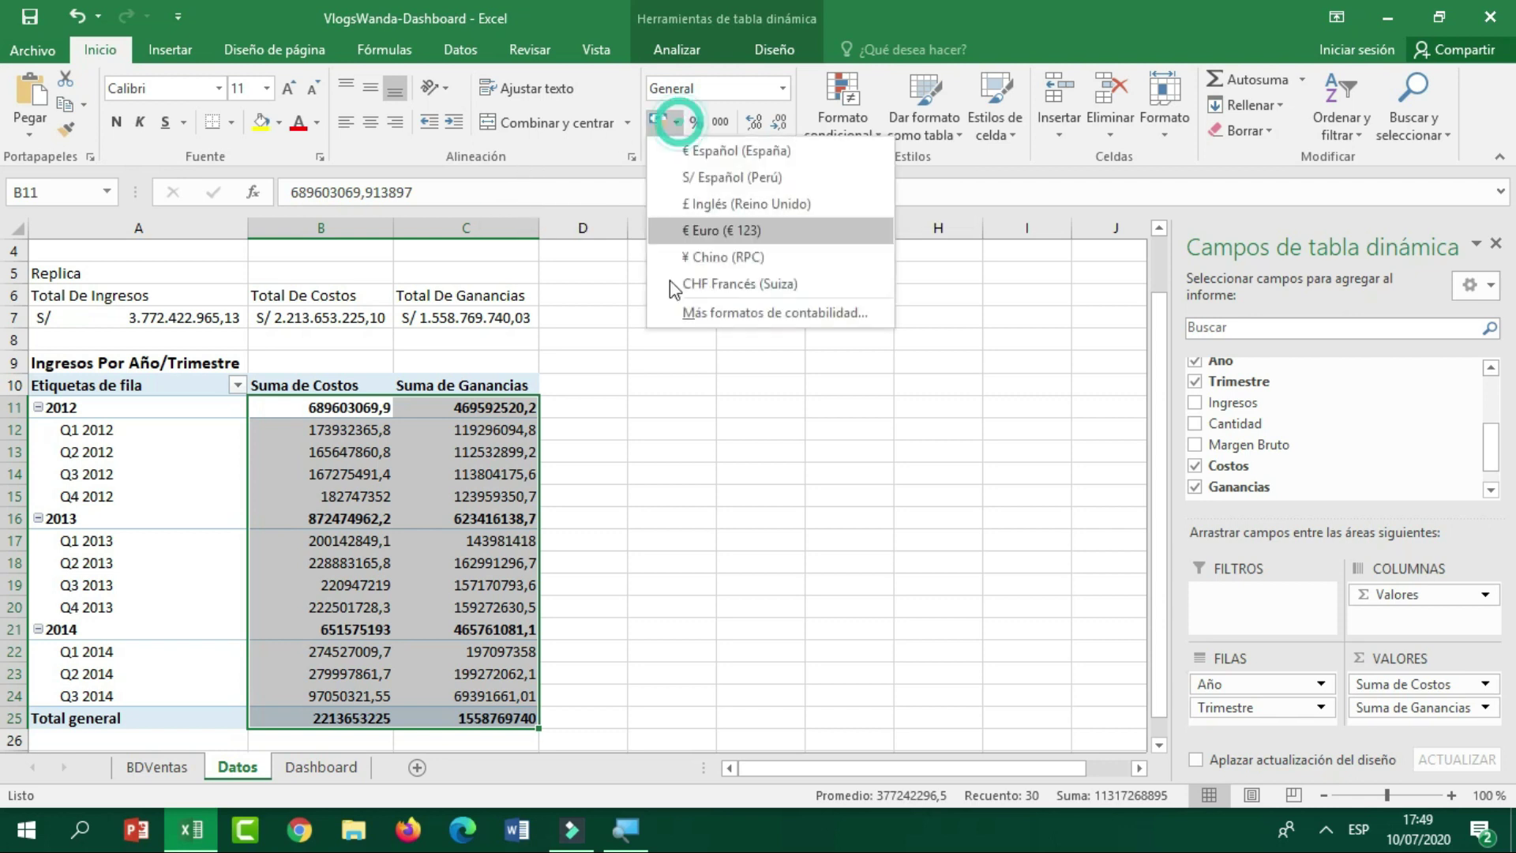
left_click(705, 180)
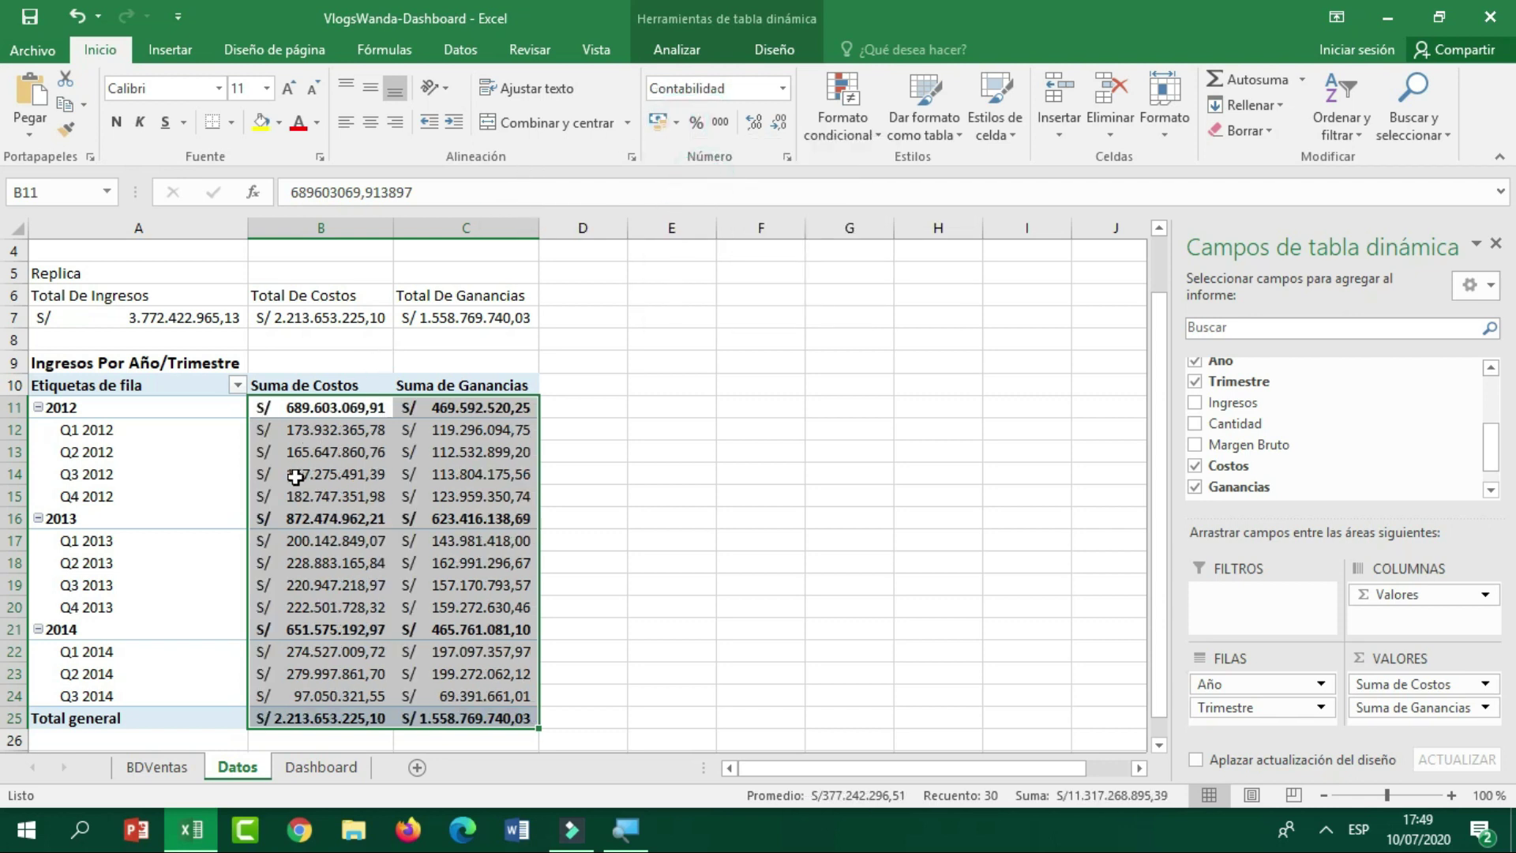
left_click(379, 474)
Rename the row labels header of the year/quarter pivot table in A10 as Años.
scroll(409, 476, "up", 1)
left_click(180, 454)
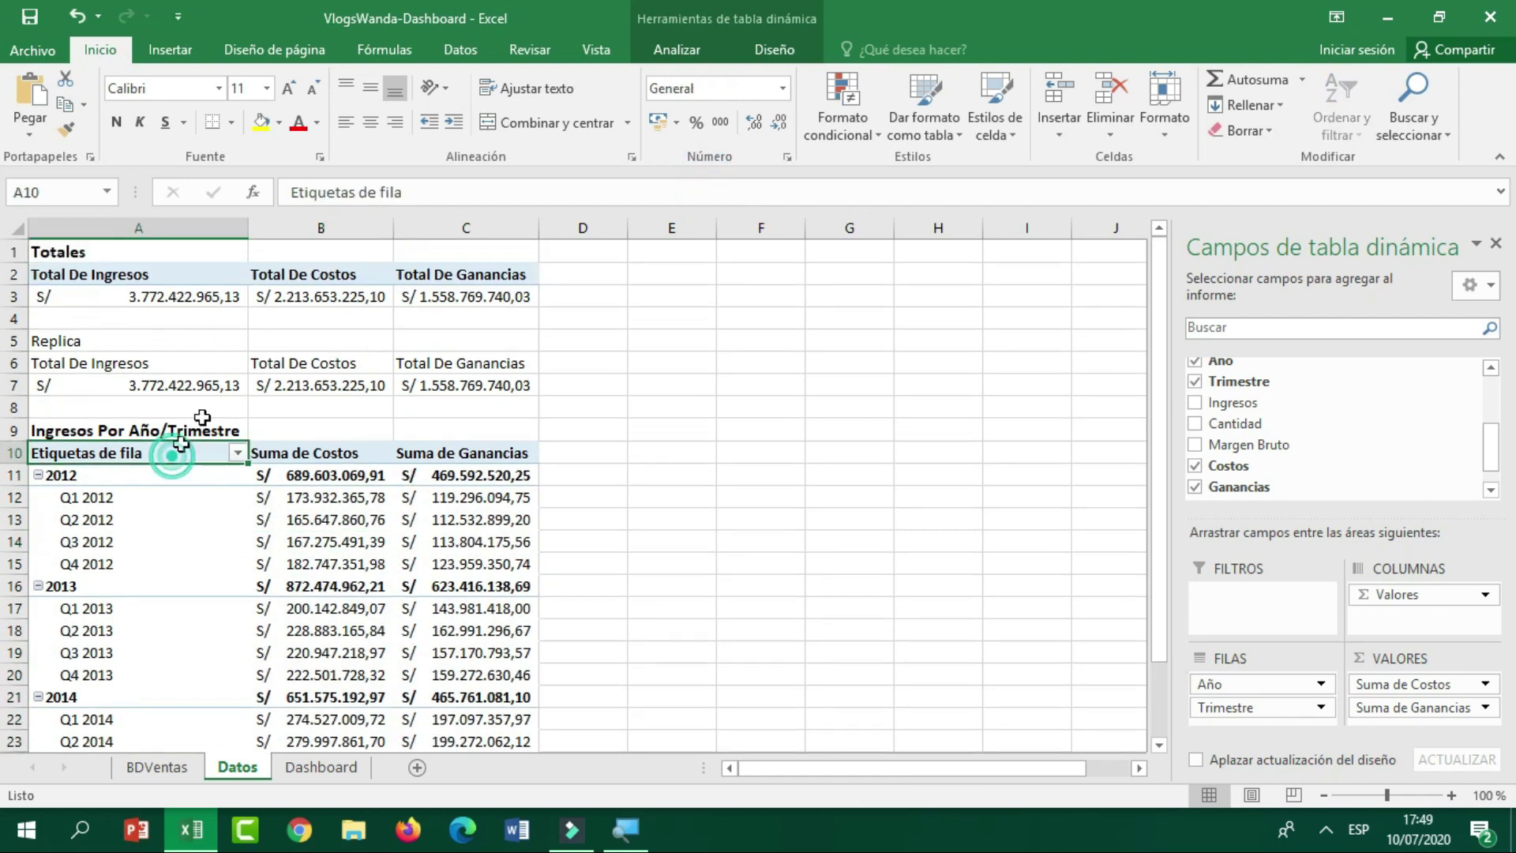
left_click_drag(360, 202, 248, 192)
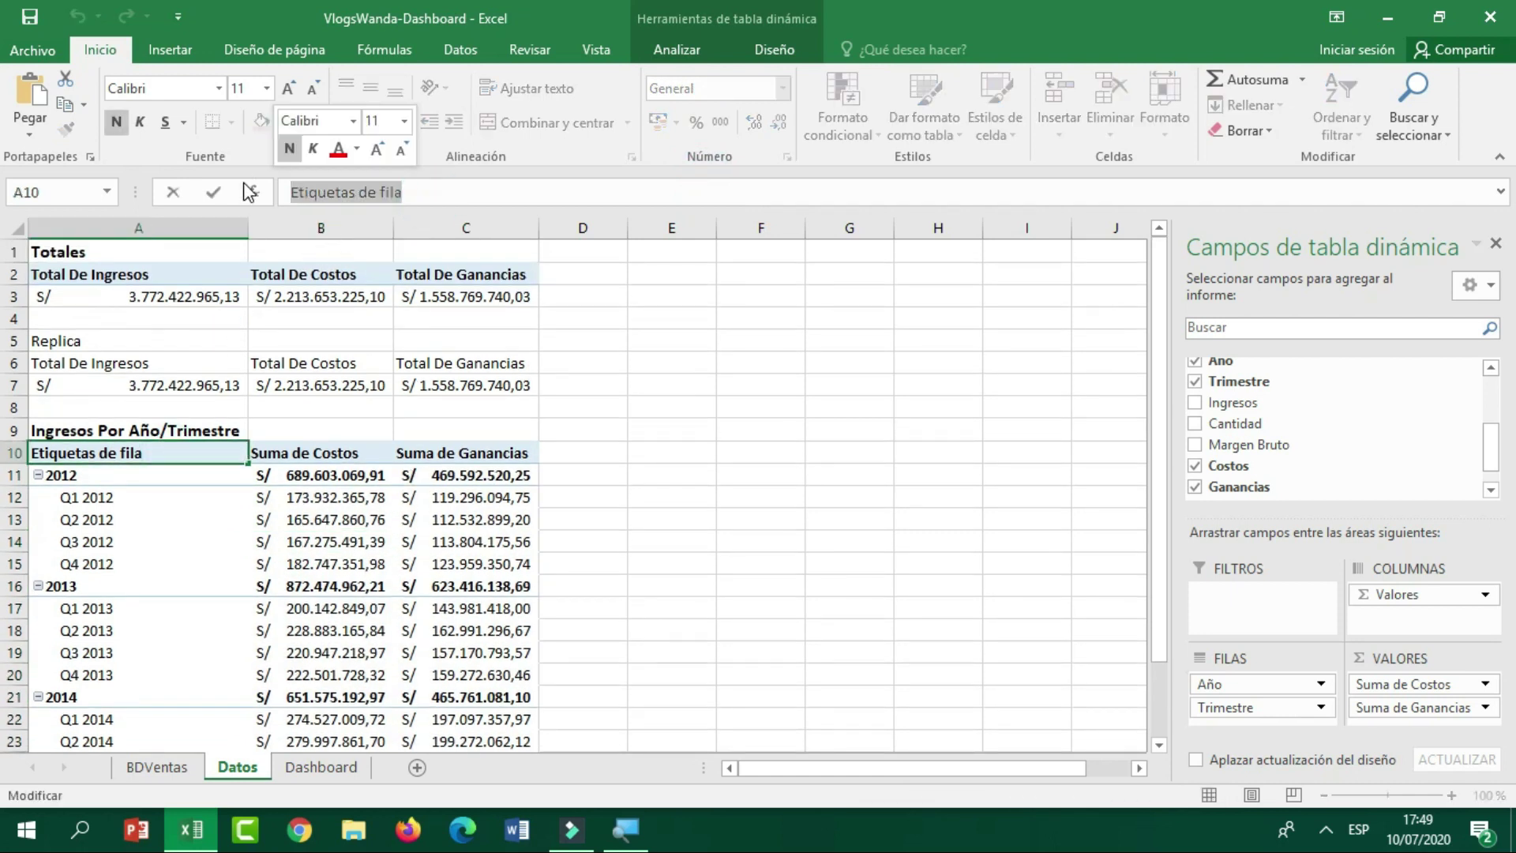
type("Años")
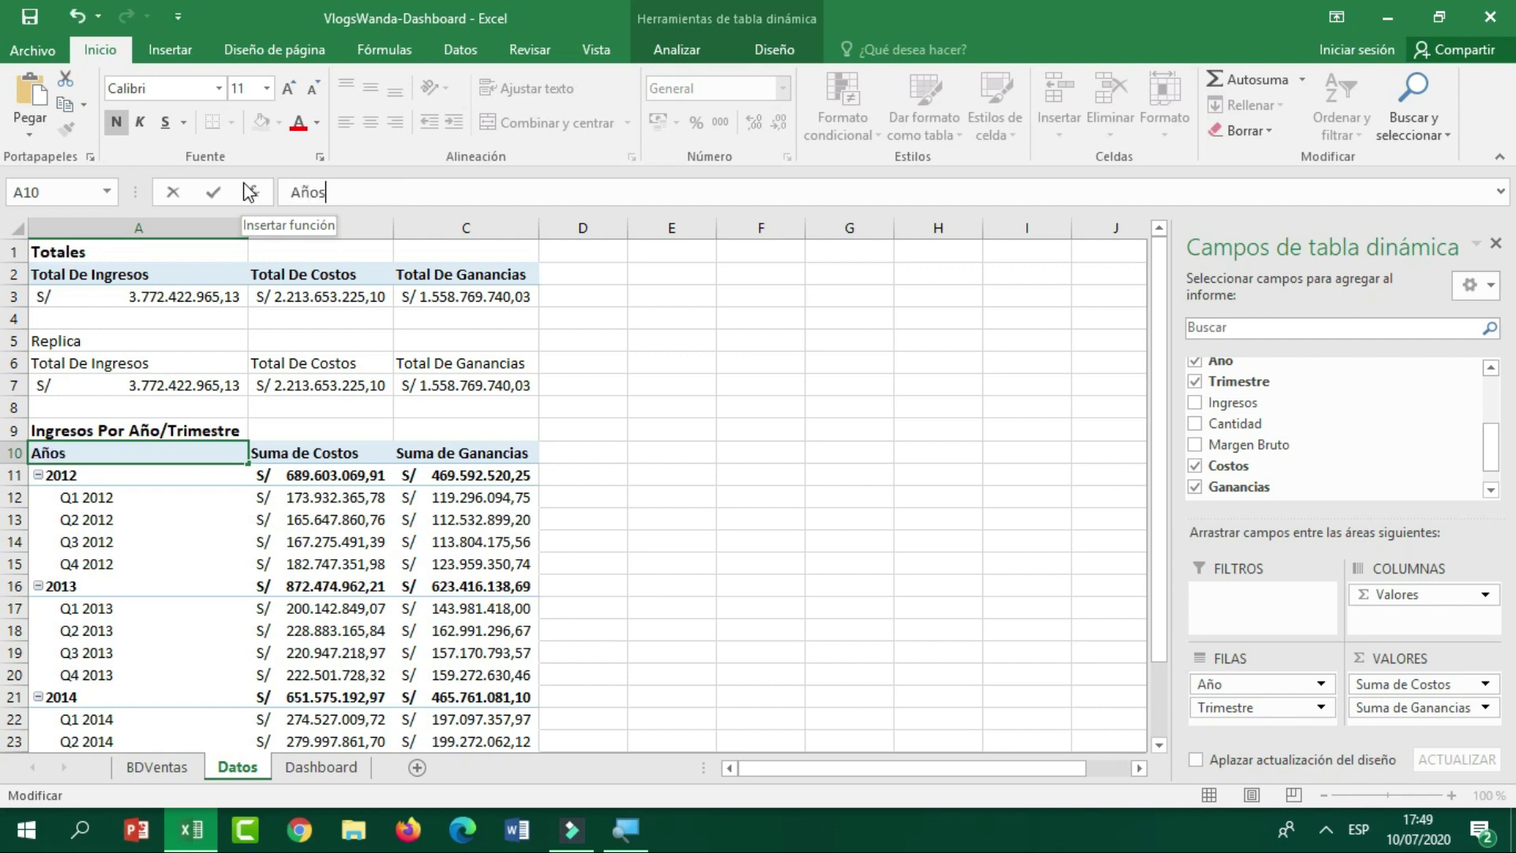
key("Return")
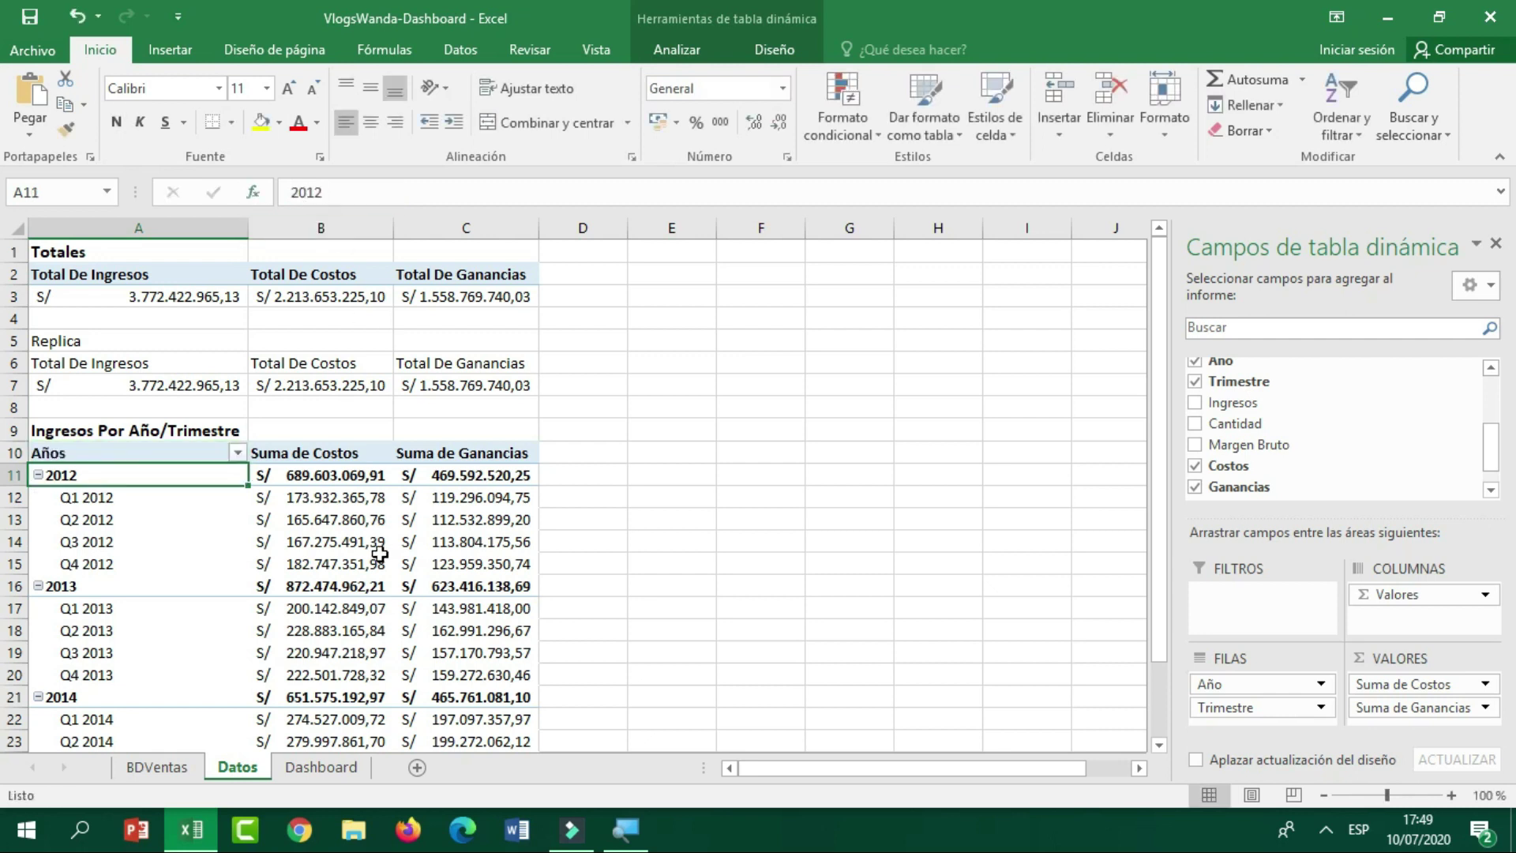
Insert an empty row at row 8, between the Replica totals and the year/quarter pivot table.
scroll(472, 576, "down", 2)
scroll(472, 586, "up", 2)
mouse_move(380, 501)
mouse_move(289, 747)
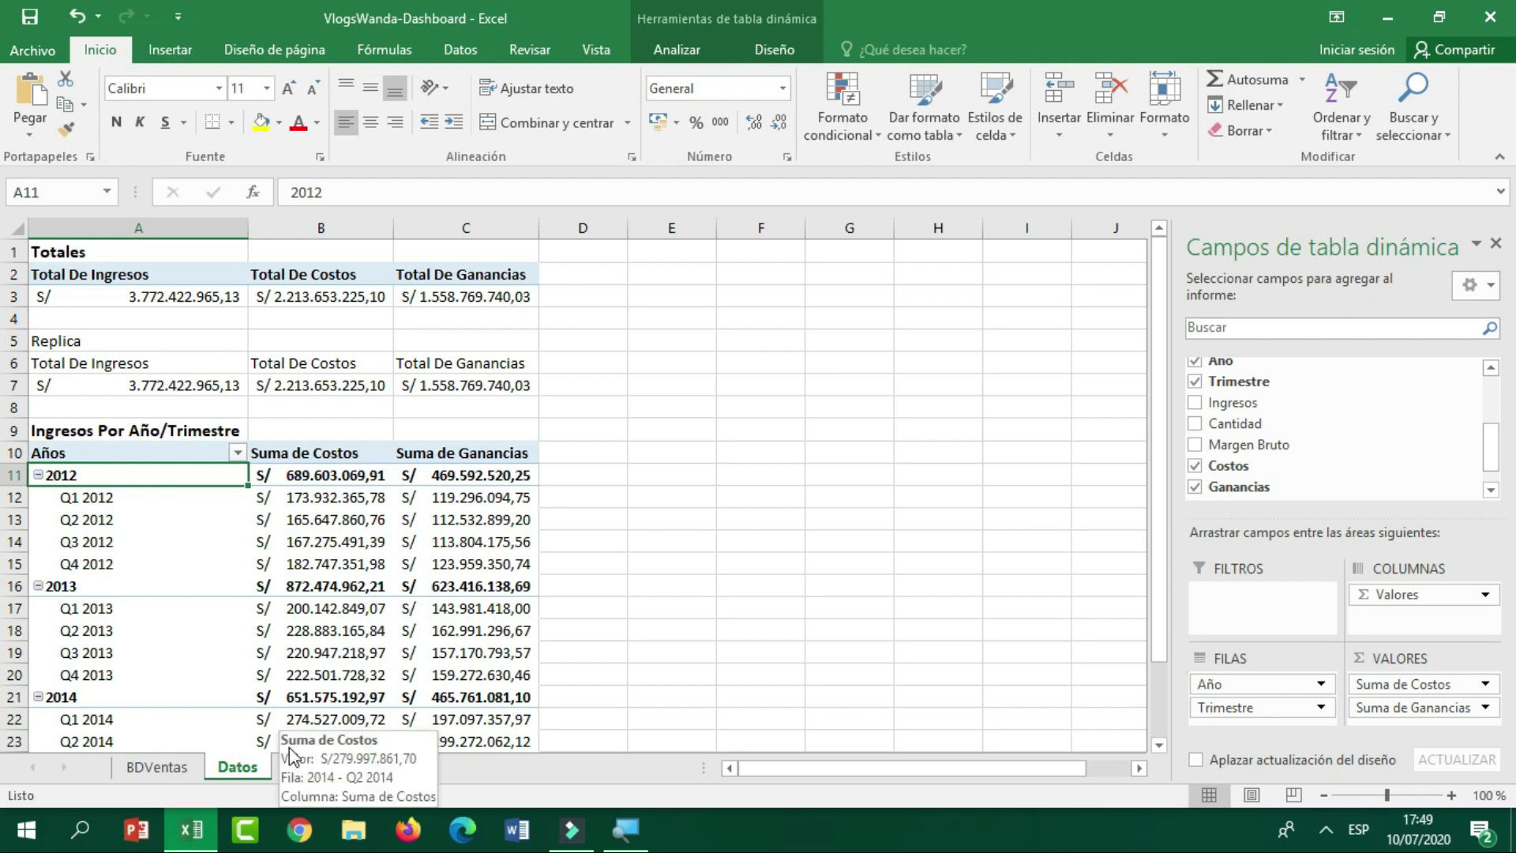
left_click(23, 400)
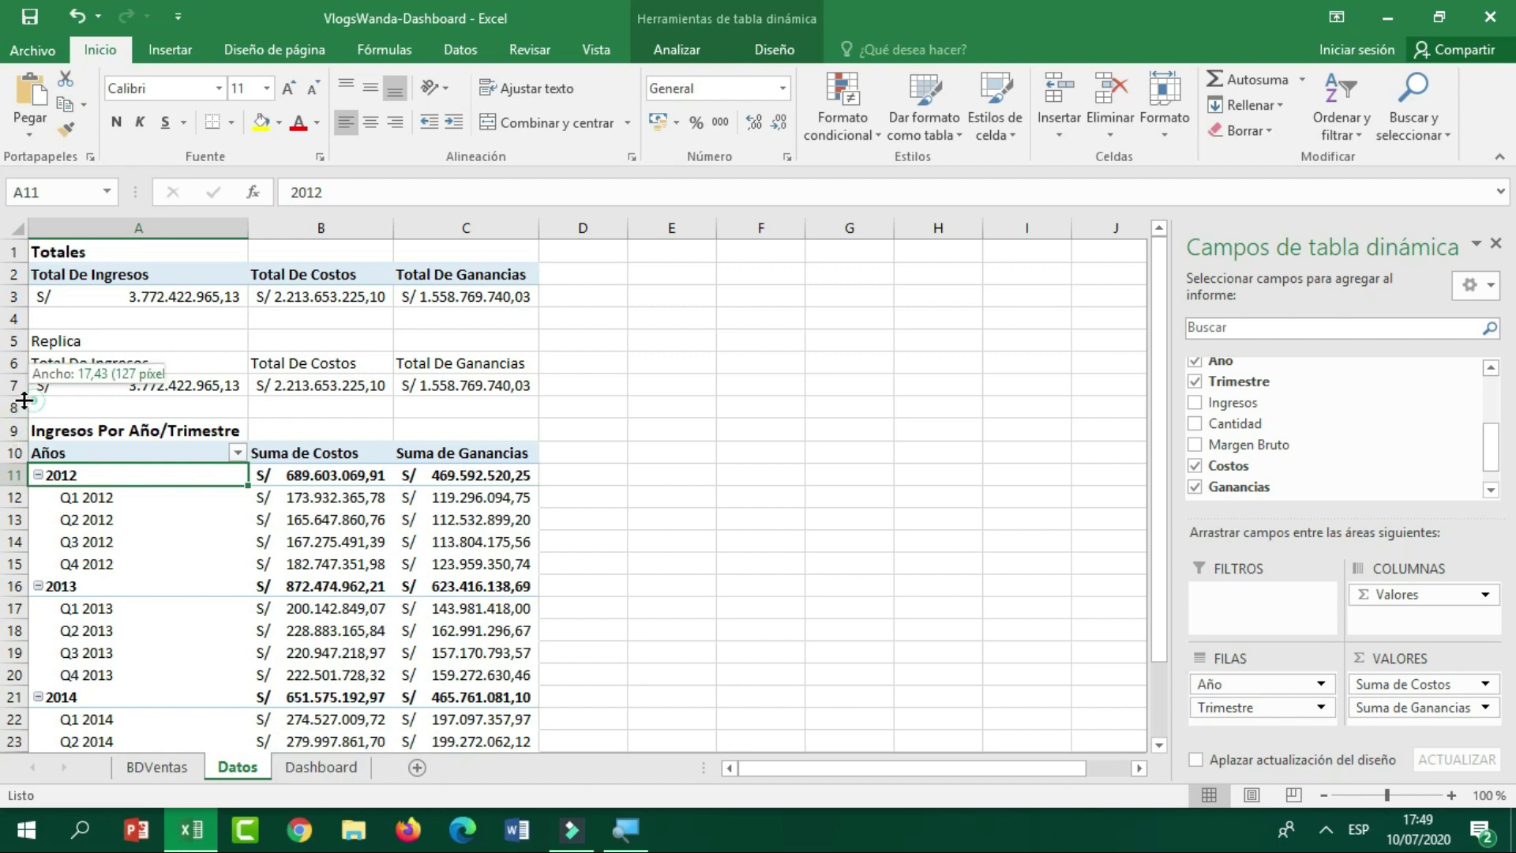
right_click(23, 406)
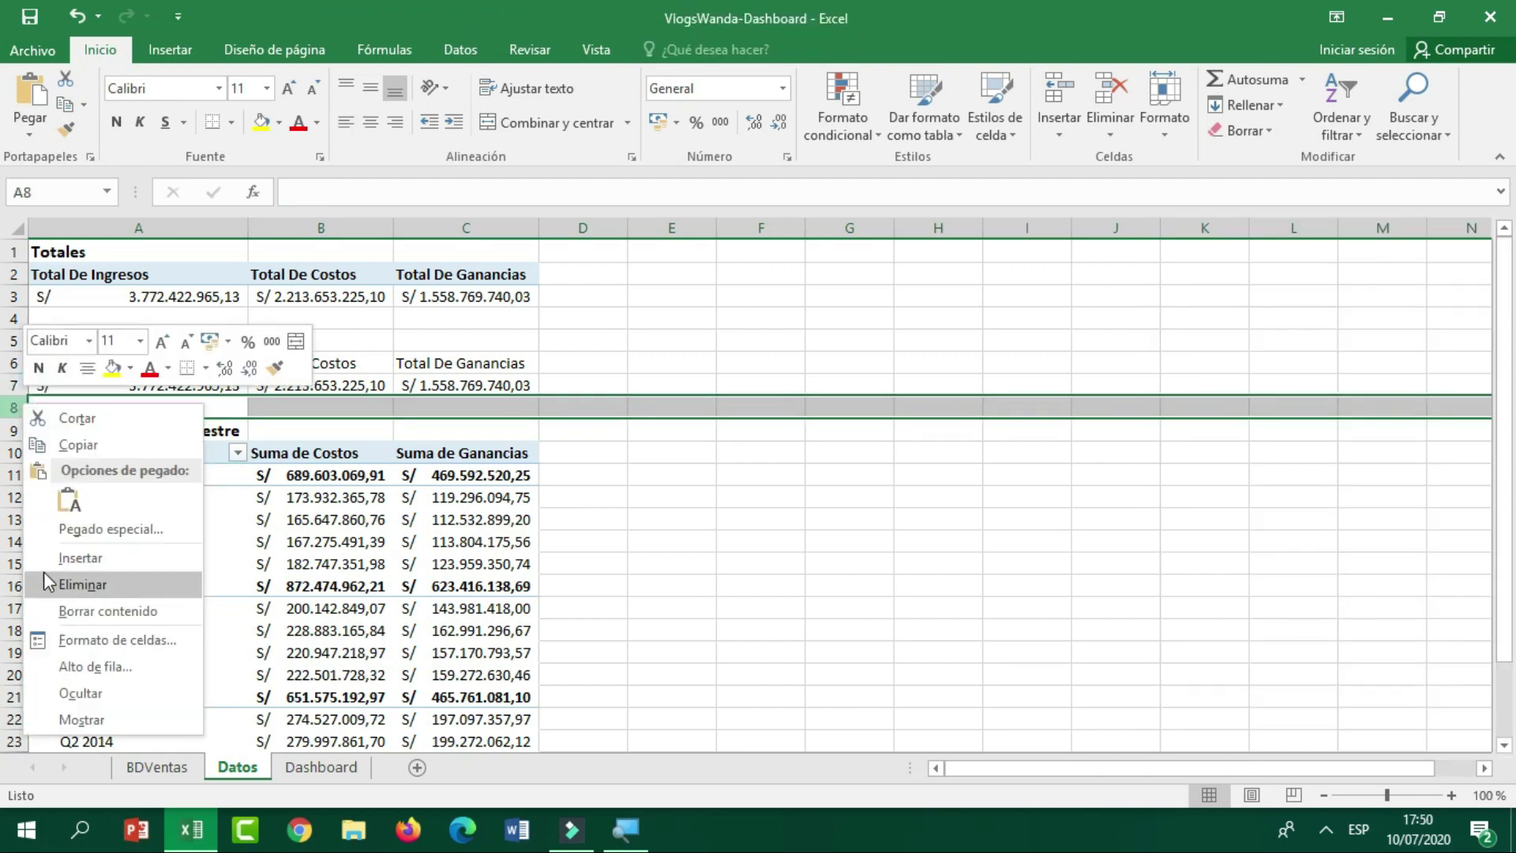
left_click(71, 558)
Calculate the costs' share of income in B8 with the formula +B7/A7 and format it as a percentage.
left_click(347, 407)
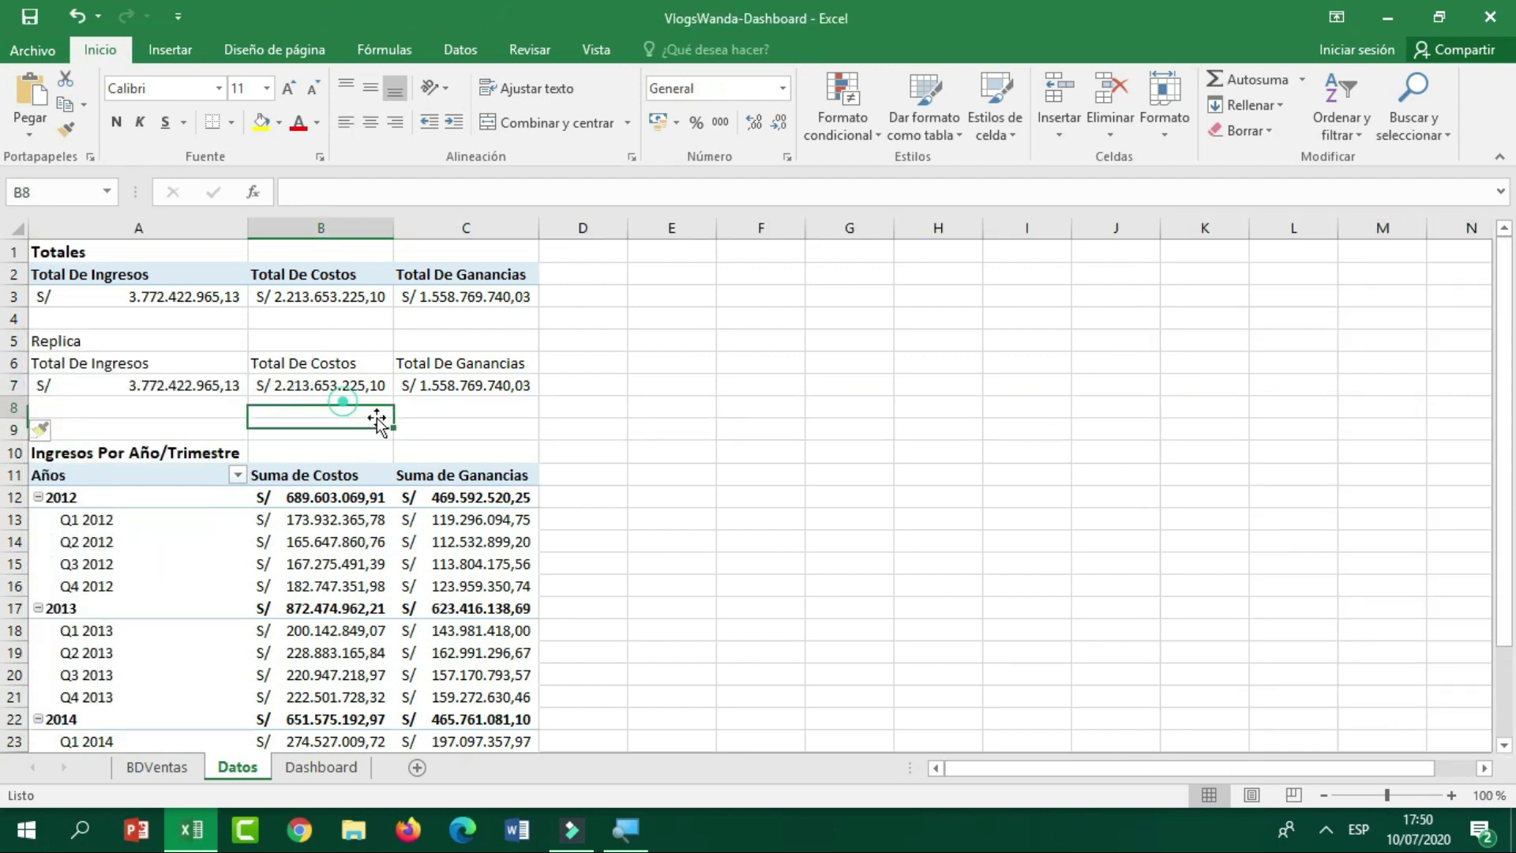
type("+")
key("Up")
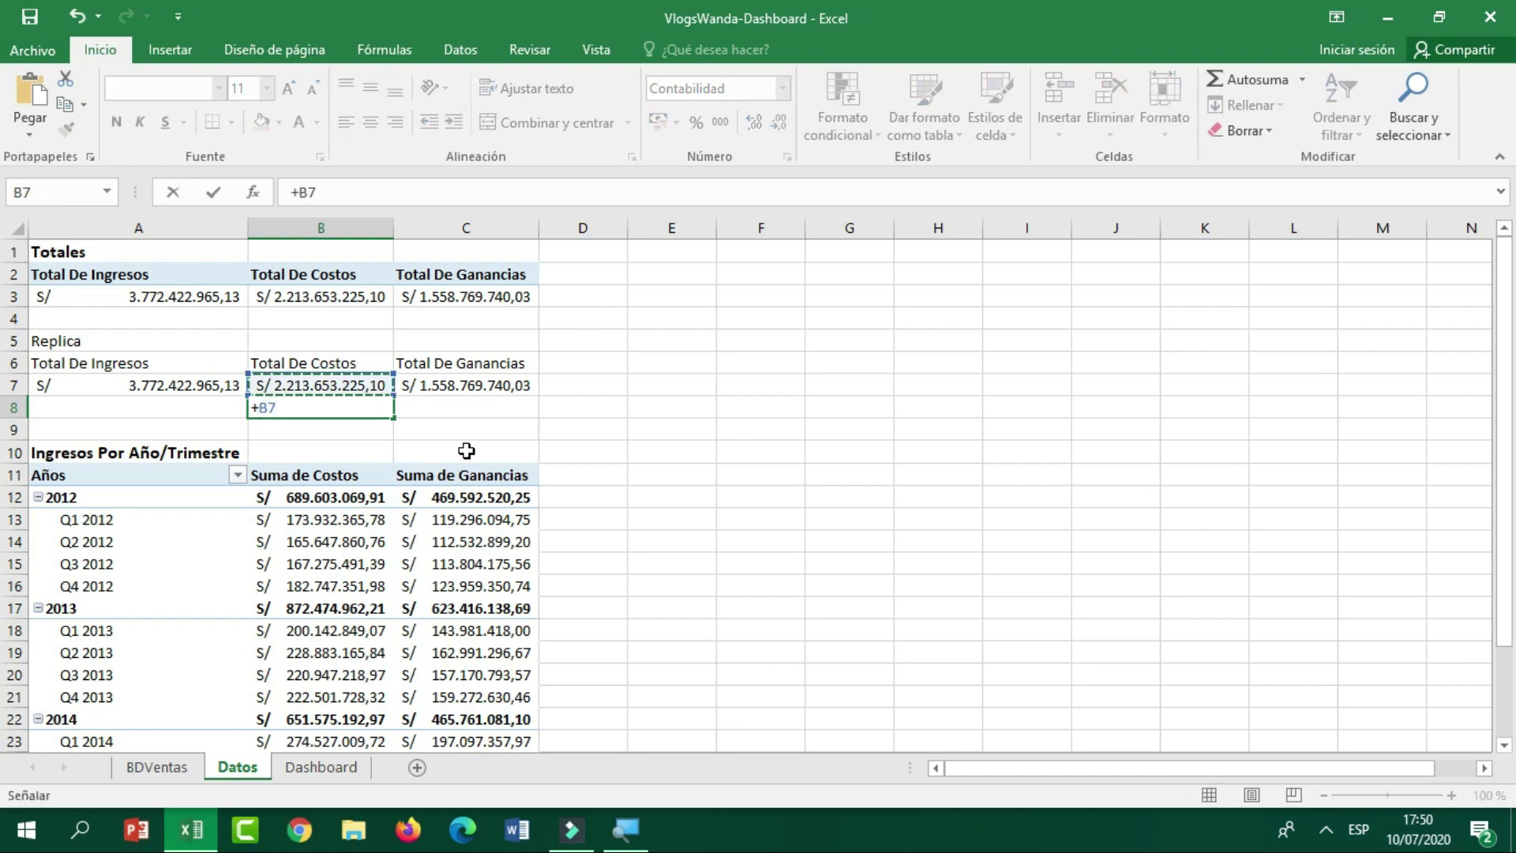
type("/")
key("Left")
key("Up")
key("Return")
key("Up")
key("Right")
key("Left")
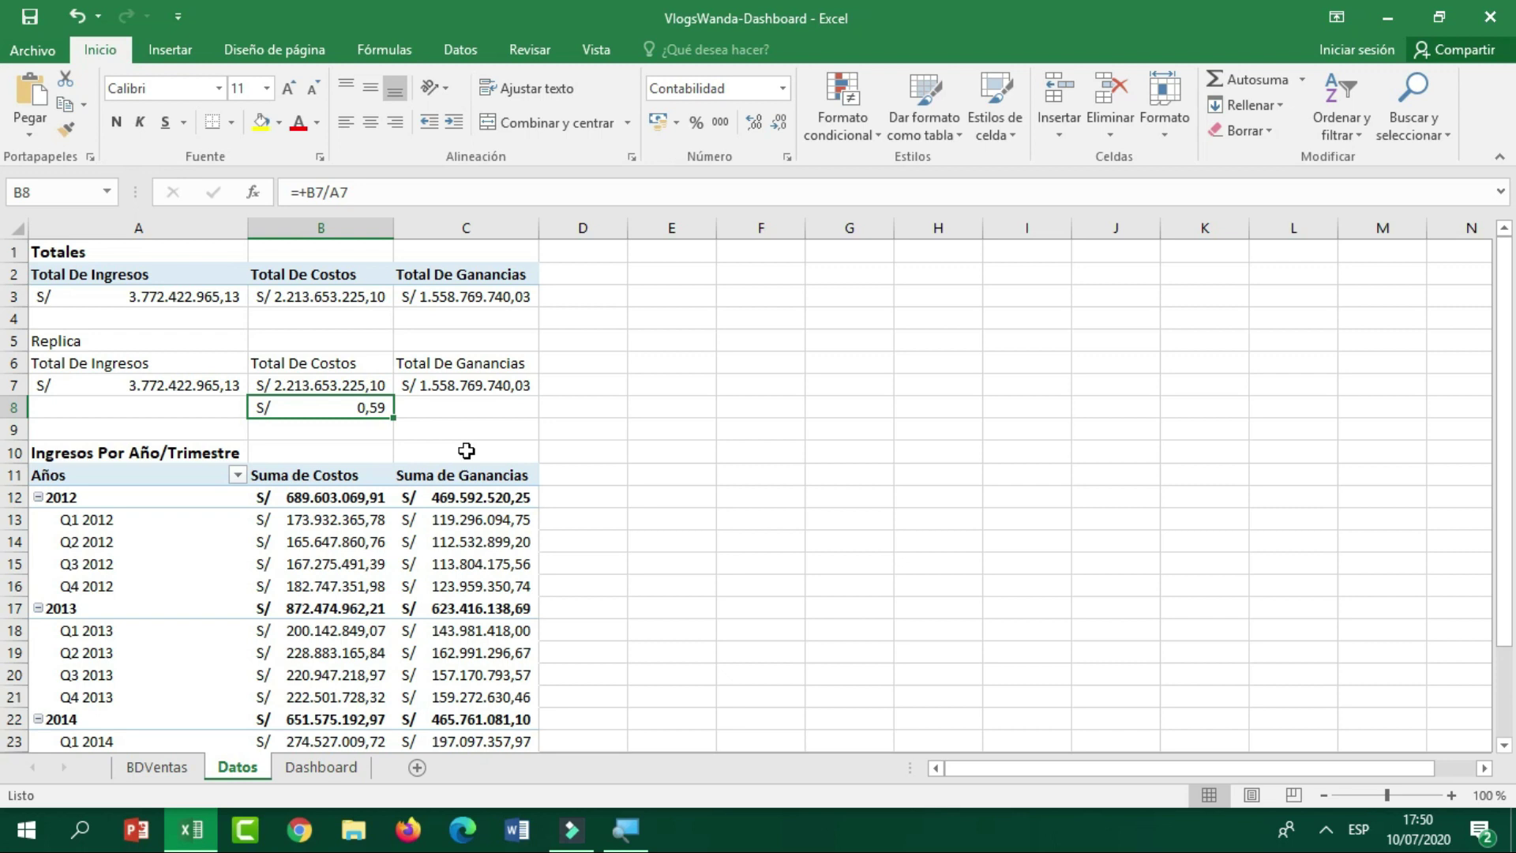
key("ctrl+shift+5")
Calculate the profits' share of income in C8 with the formula +C7/A7 and format it as a percentage.
key("Right")
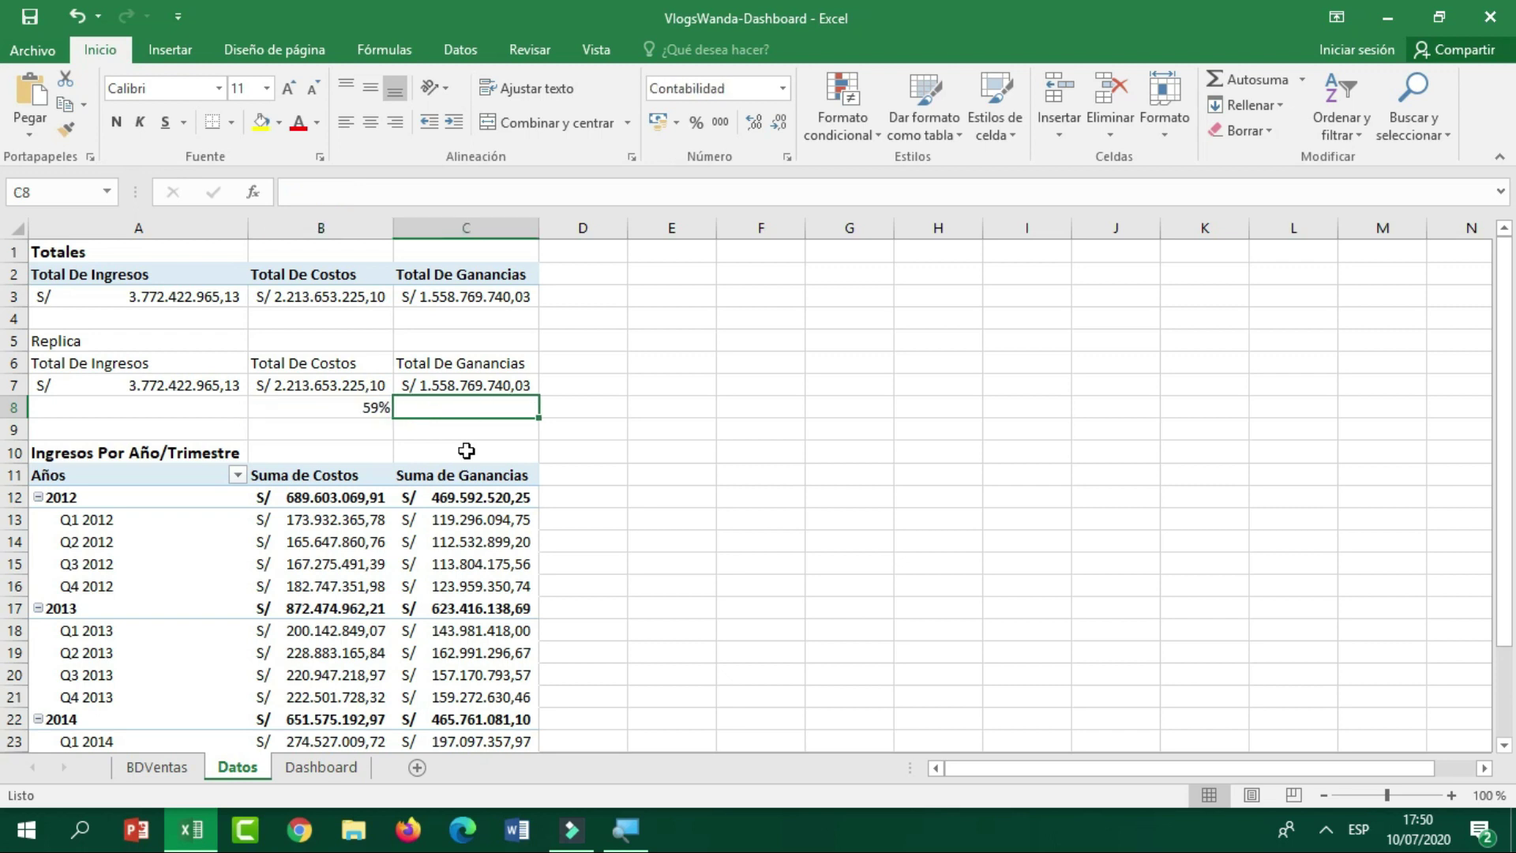
type("+")
key("Up")
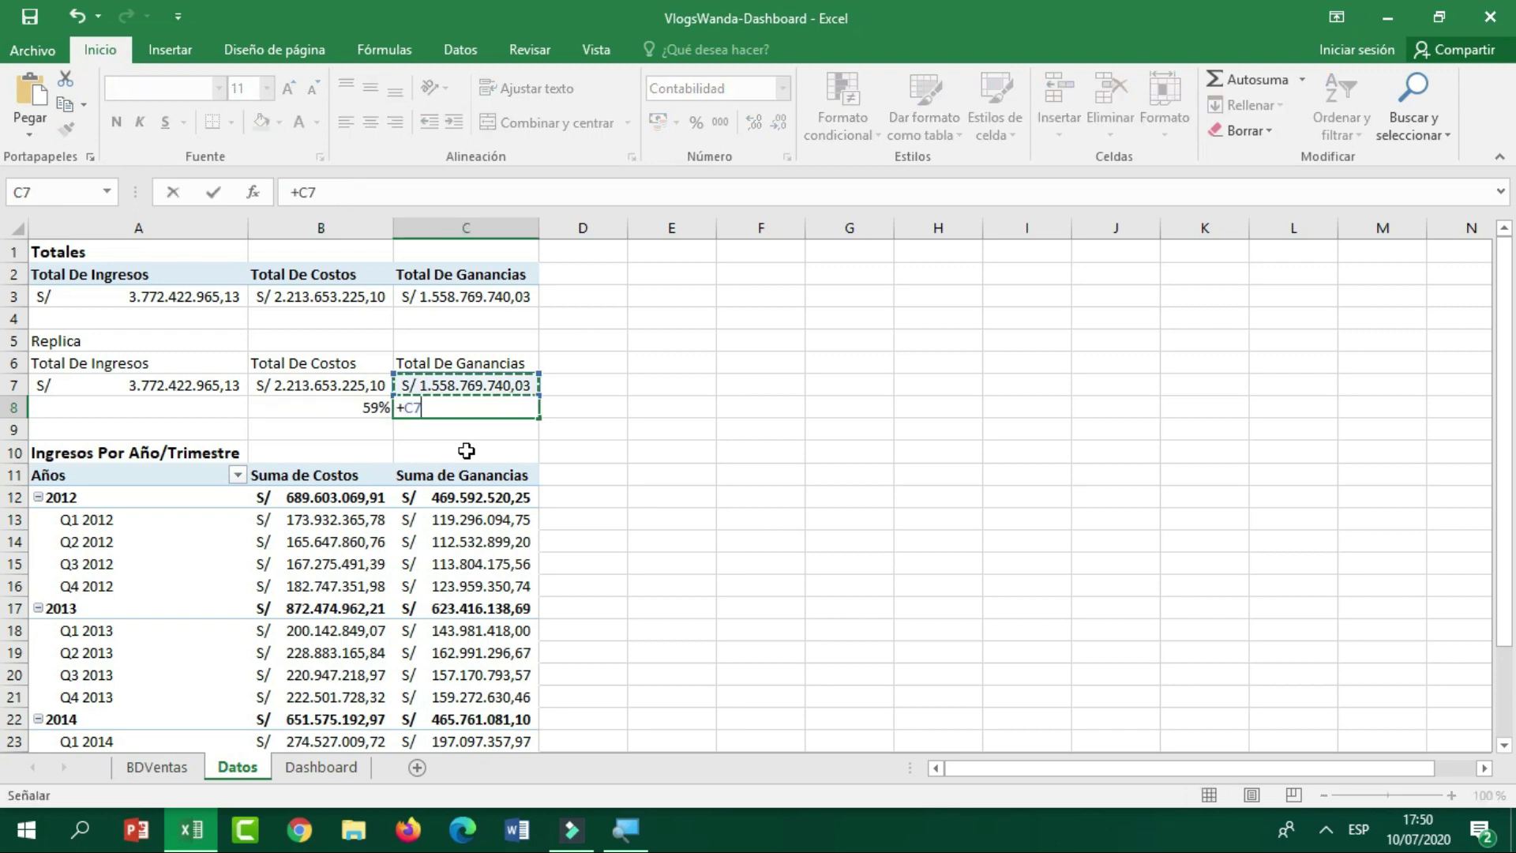
type("/")
key("Left")
key("Left")
key("Up")
key("ctrl+Return")
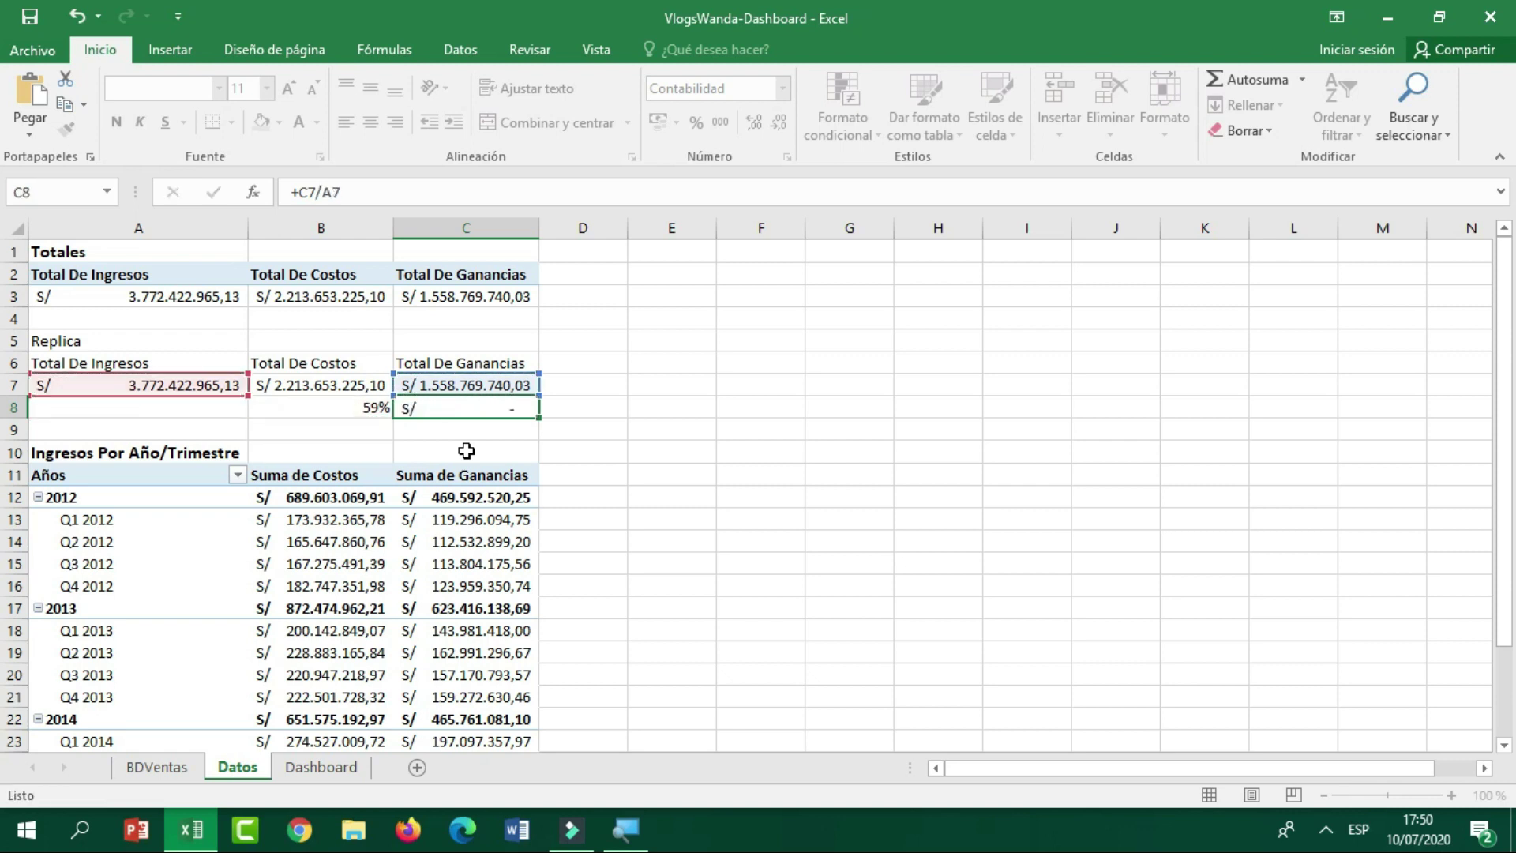
key("ctrl+shift+5")
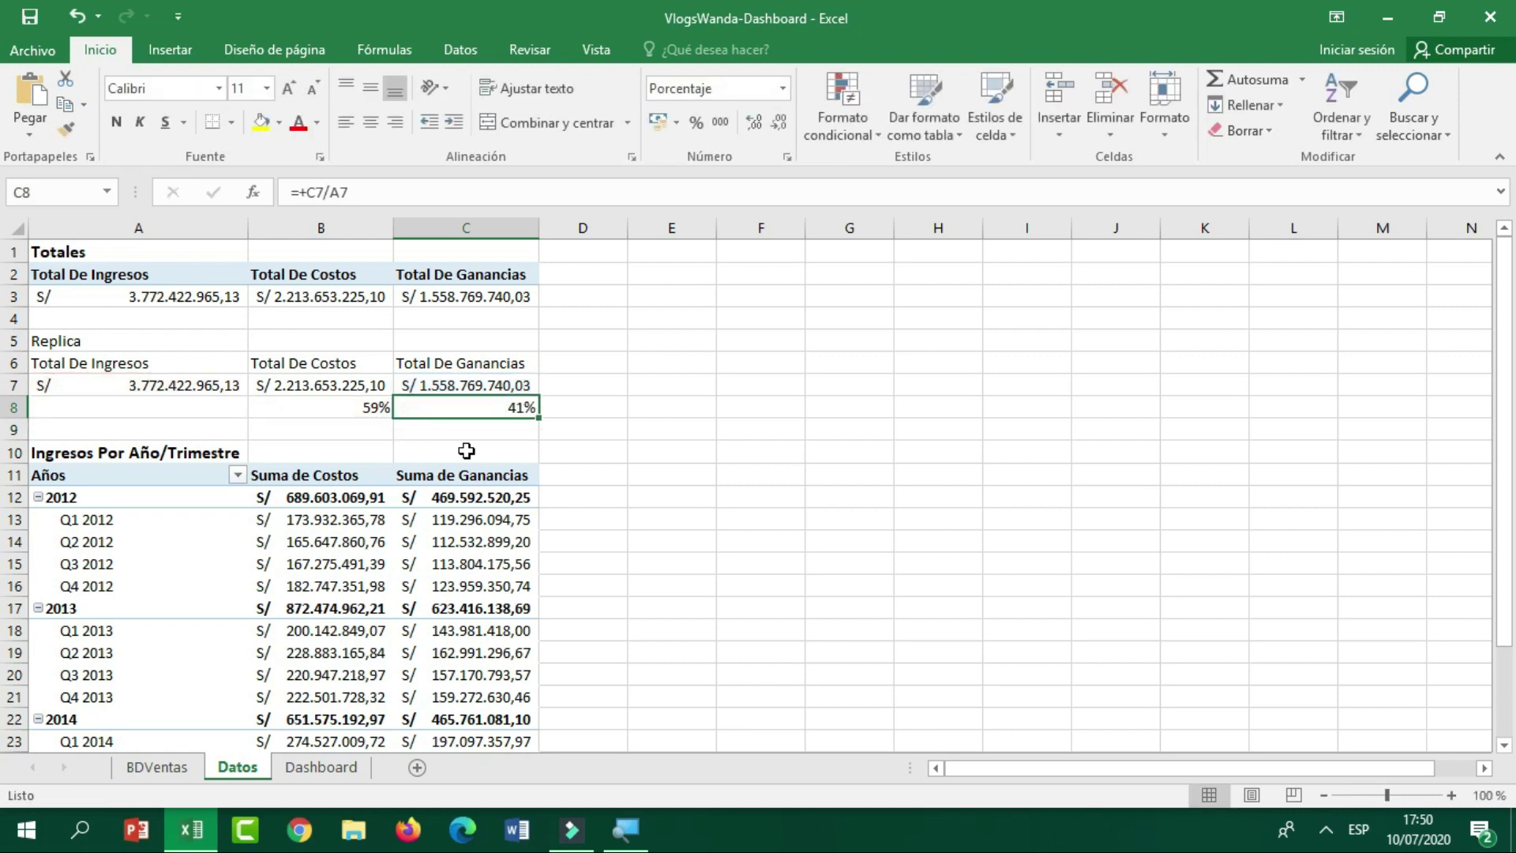
key("shift+Left")
key("Right")
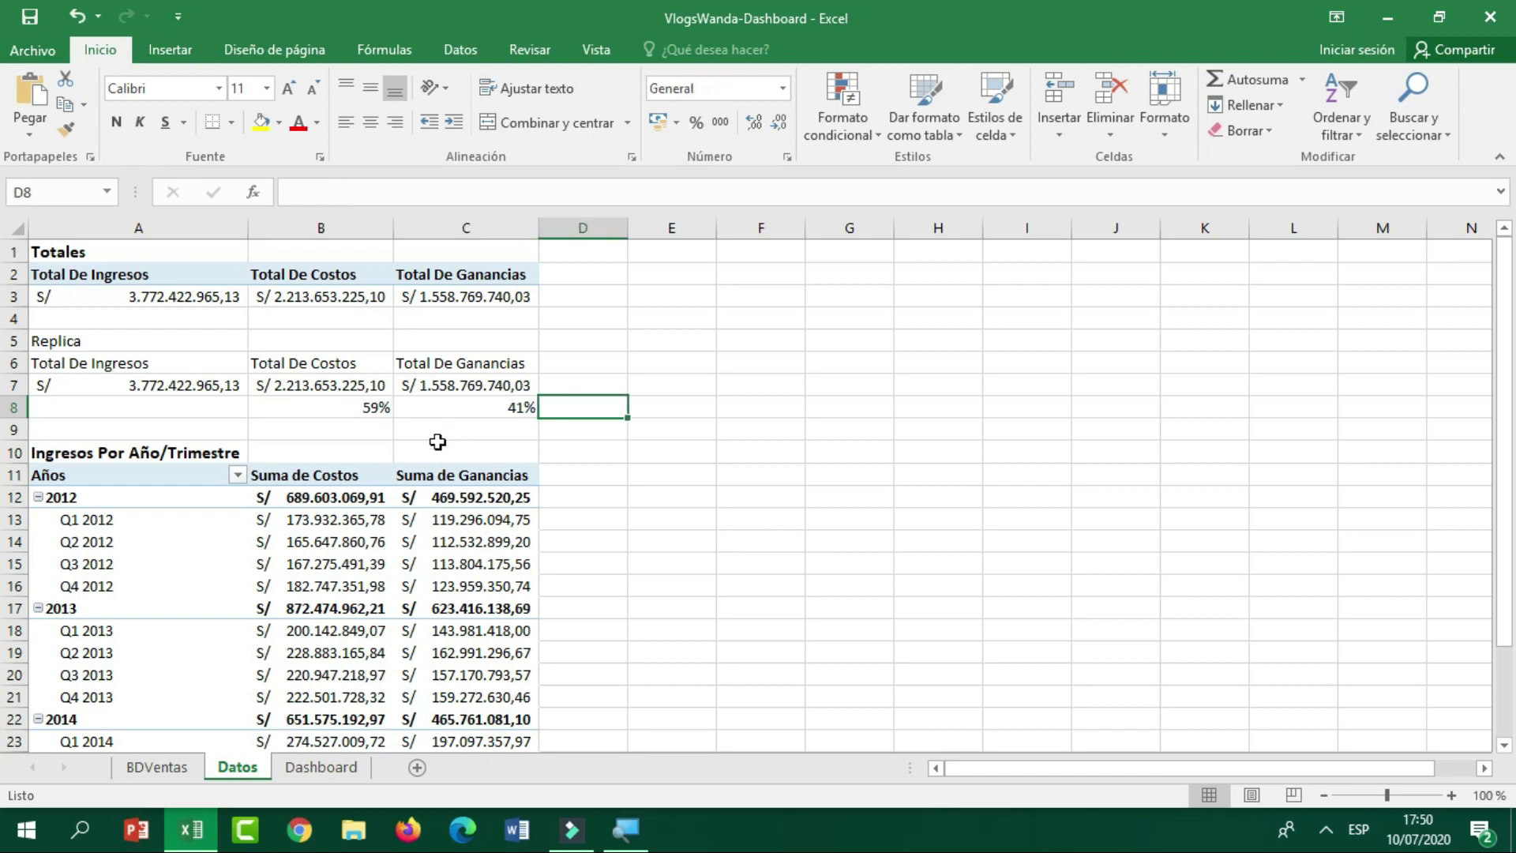
Create a pivot table from the ventas table in cell K17 of the Dashboard sheet, below the Costos card.
left_click(332, 770)
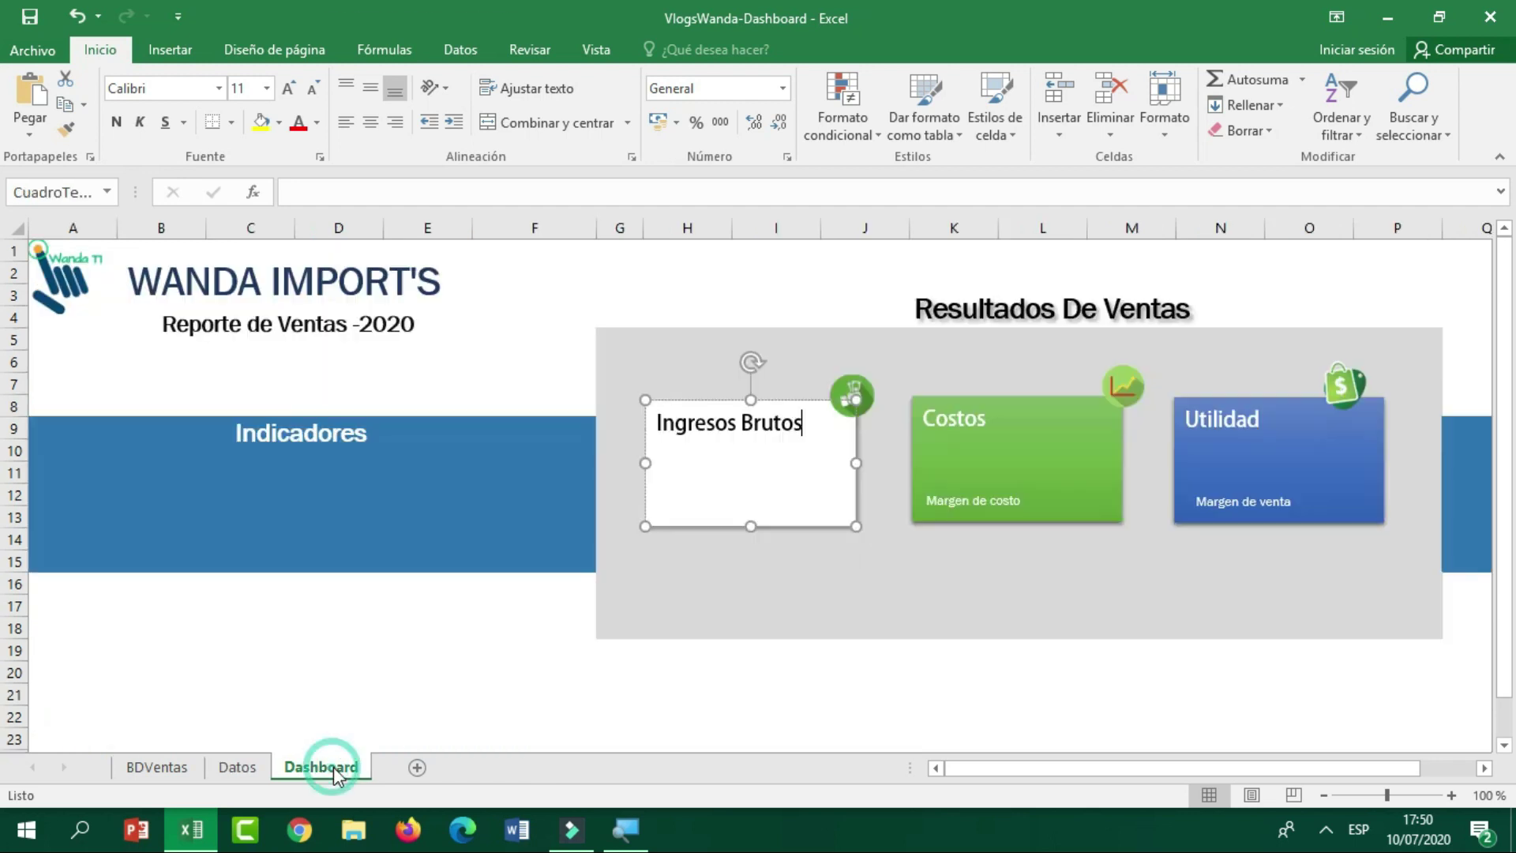
left_click(601, 711)
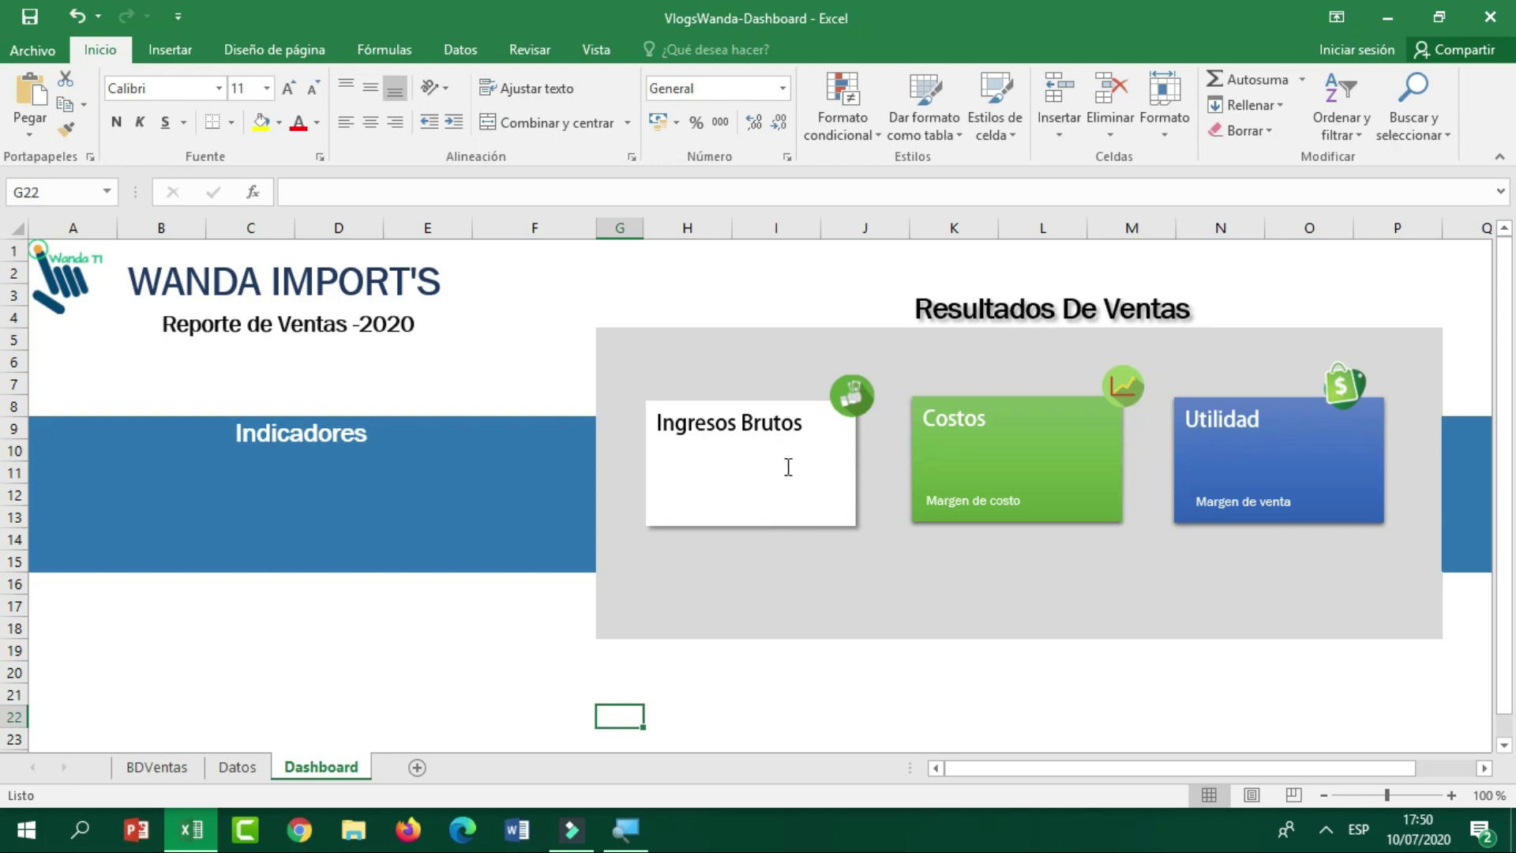
left_click(961, 601)
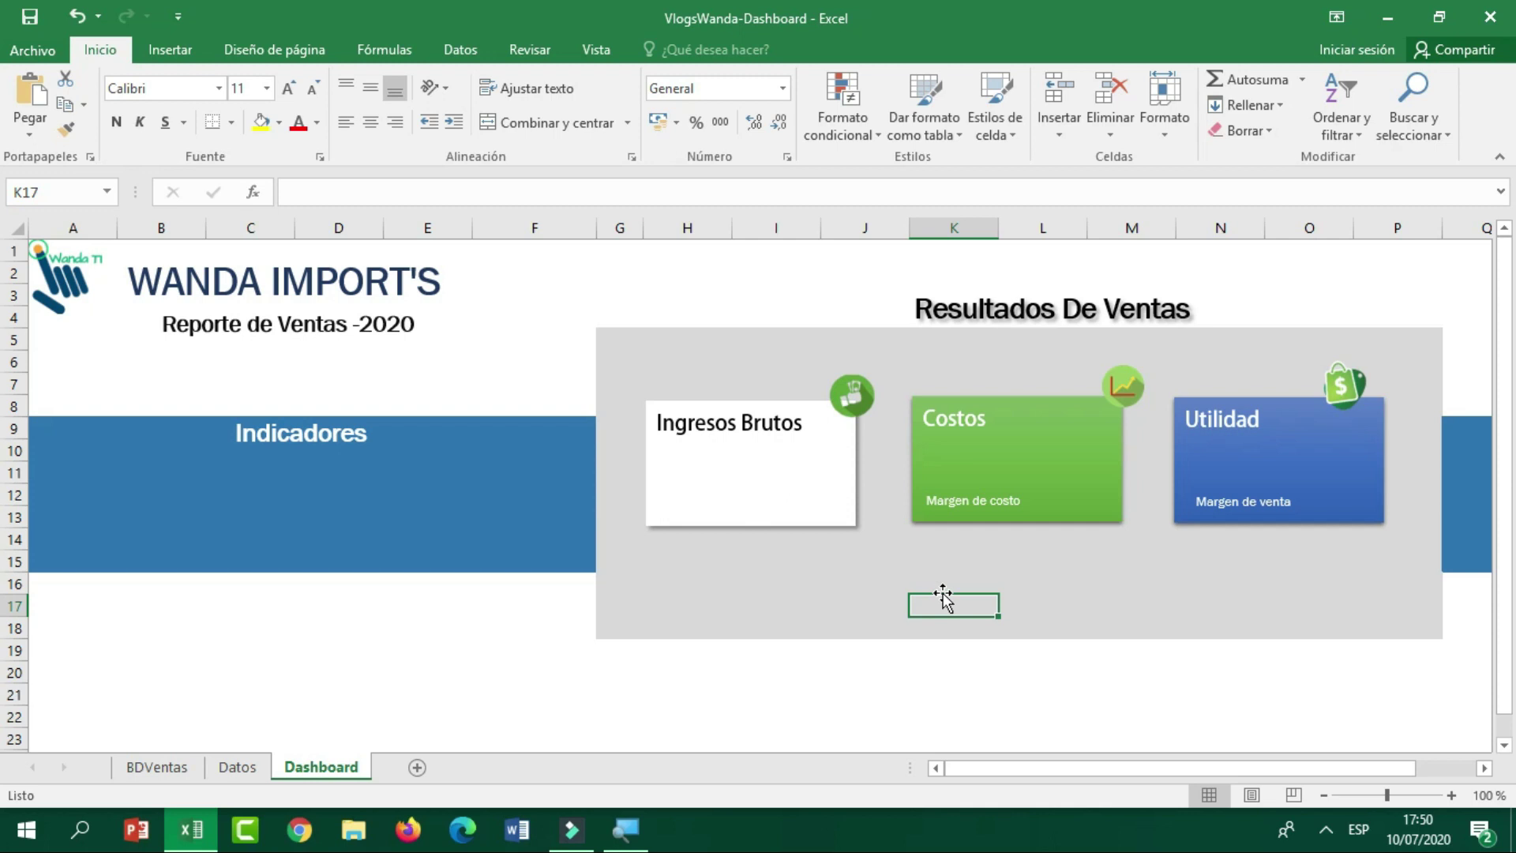
left_click_drag(948, 606, 1140, 707)
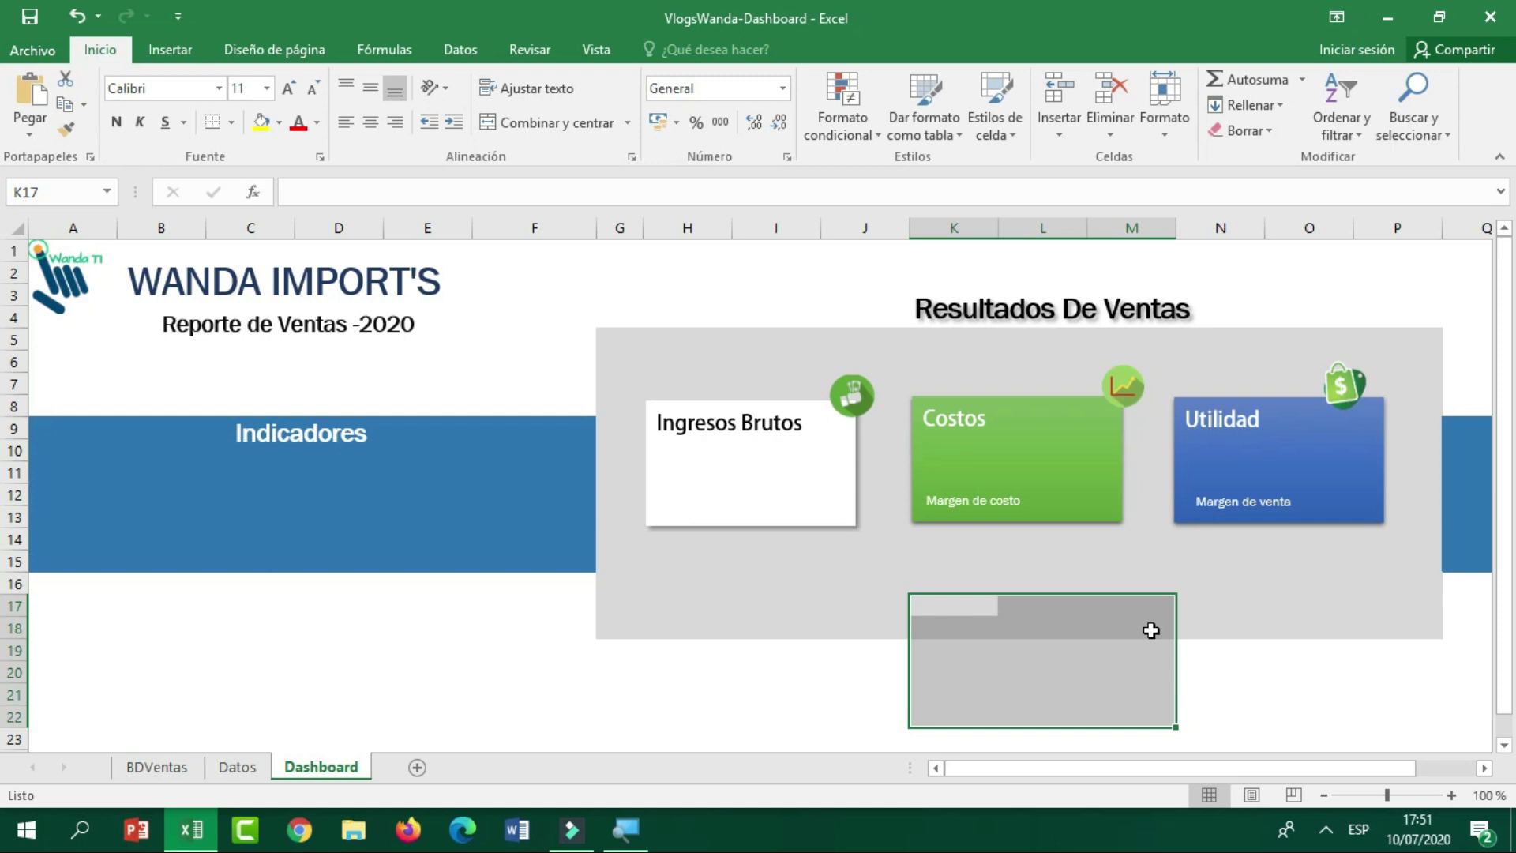
left_click(1005, 622)
left_click(957, 605)
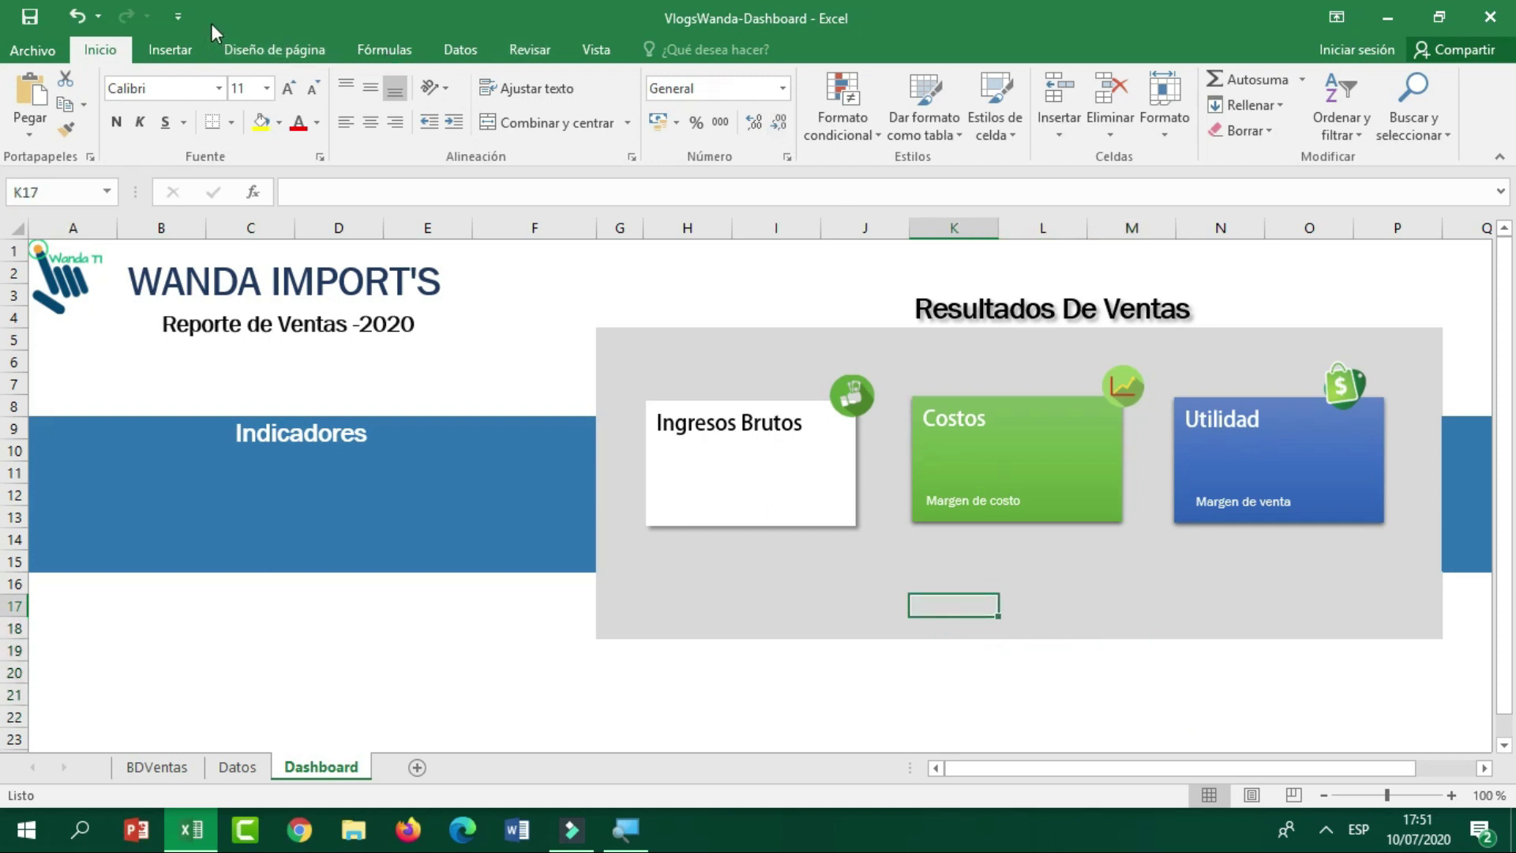
left_click(170, 50)
left_click(47, 111)
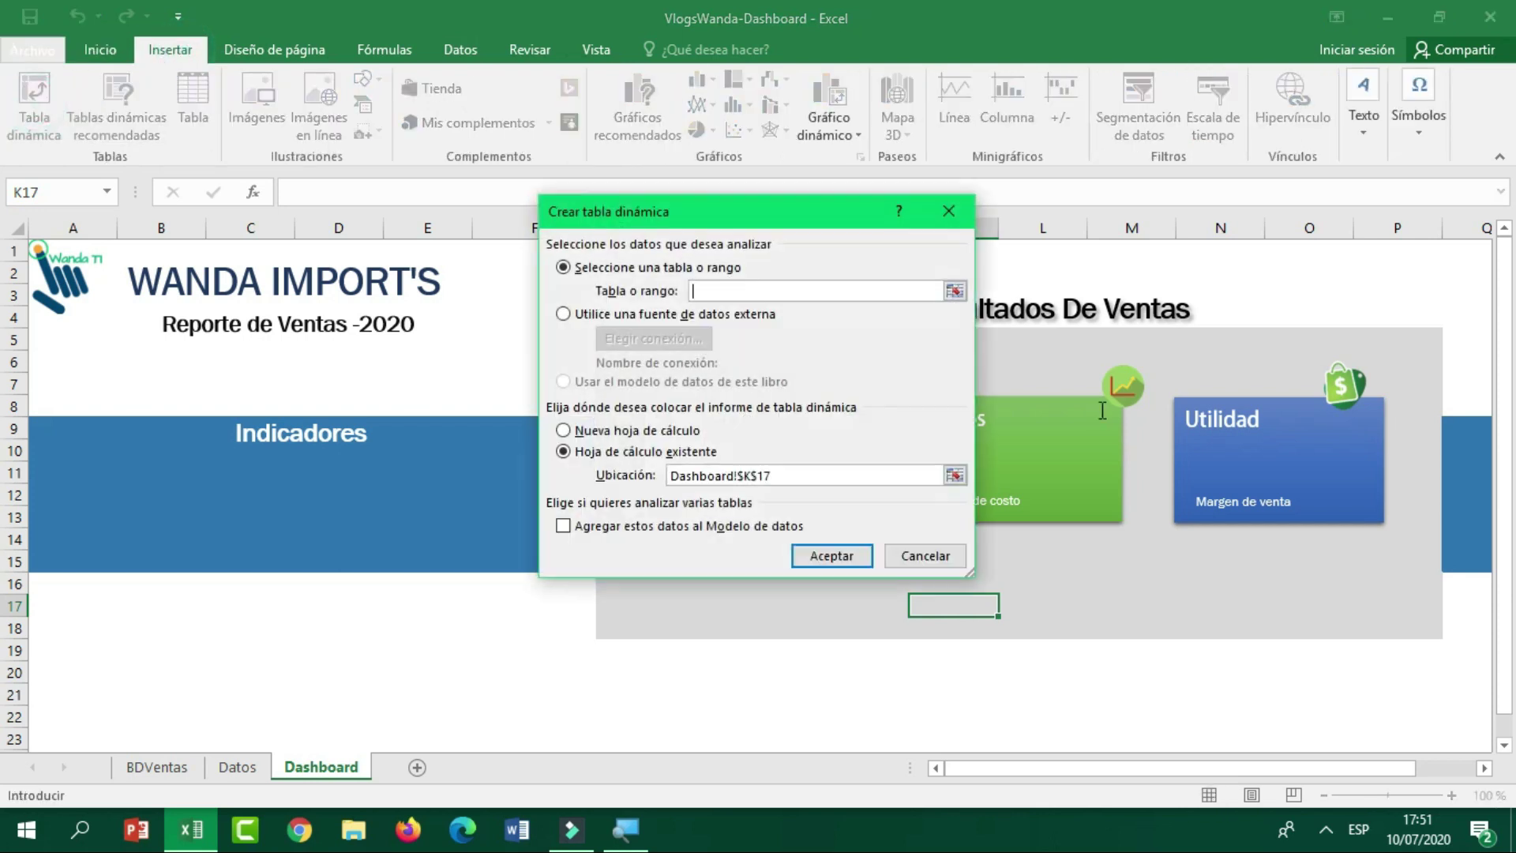
type("ventas")
key("Return")
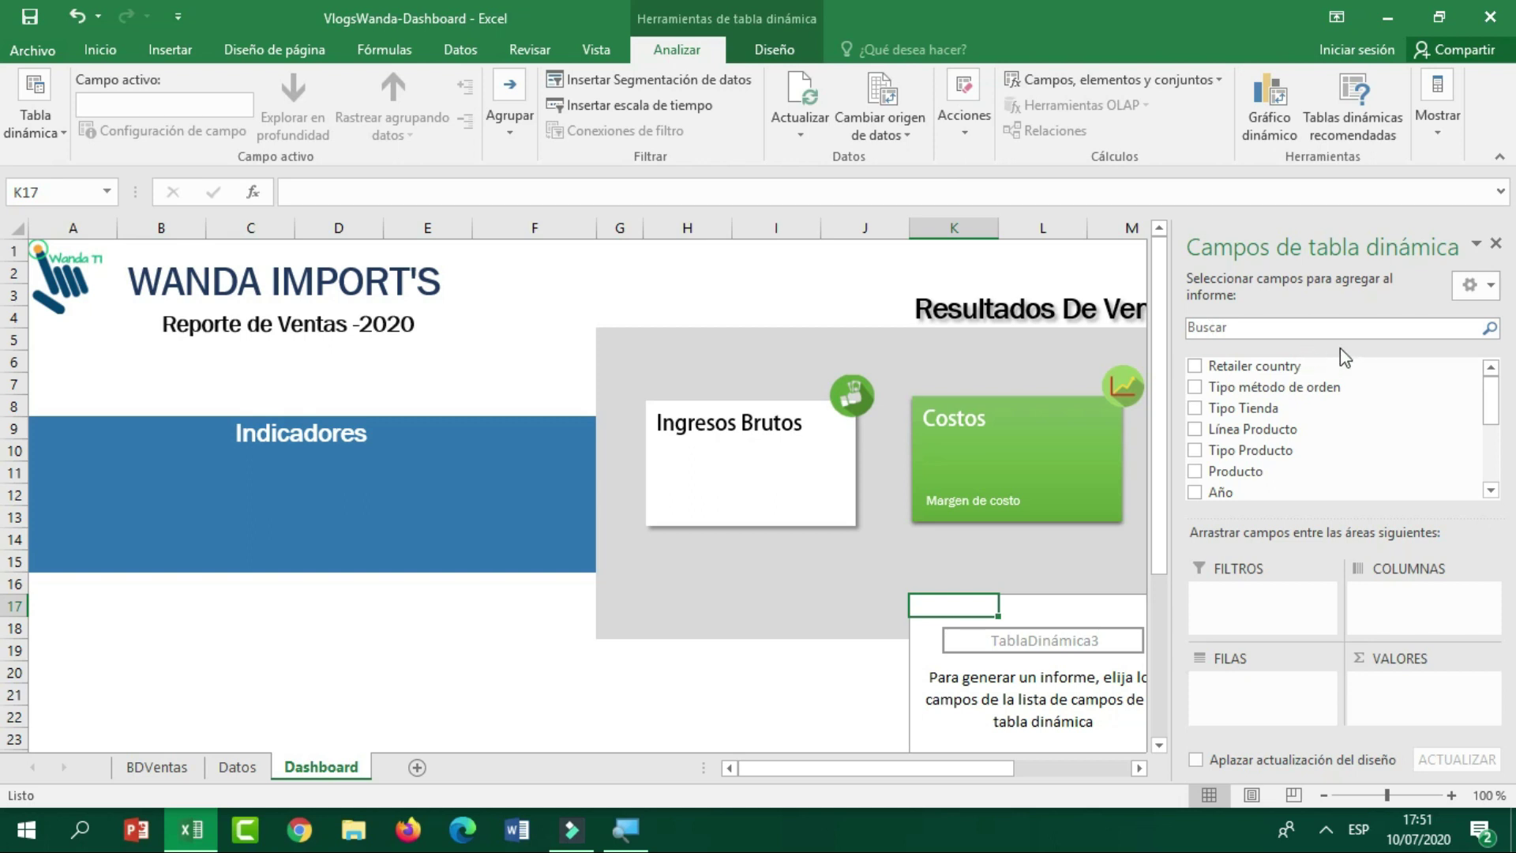
Add Producto to the new pivot table's rows and Ingresos to its values, and close the field list.
left_click_drag(1271, 472, 1284, 694)
left_click_drag(1489, 410, 1493, 477)
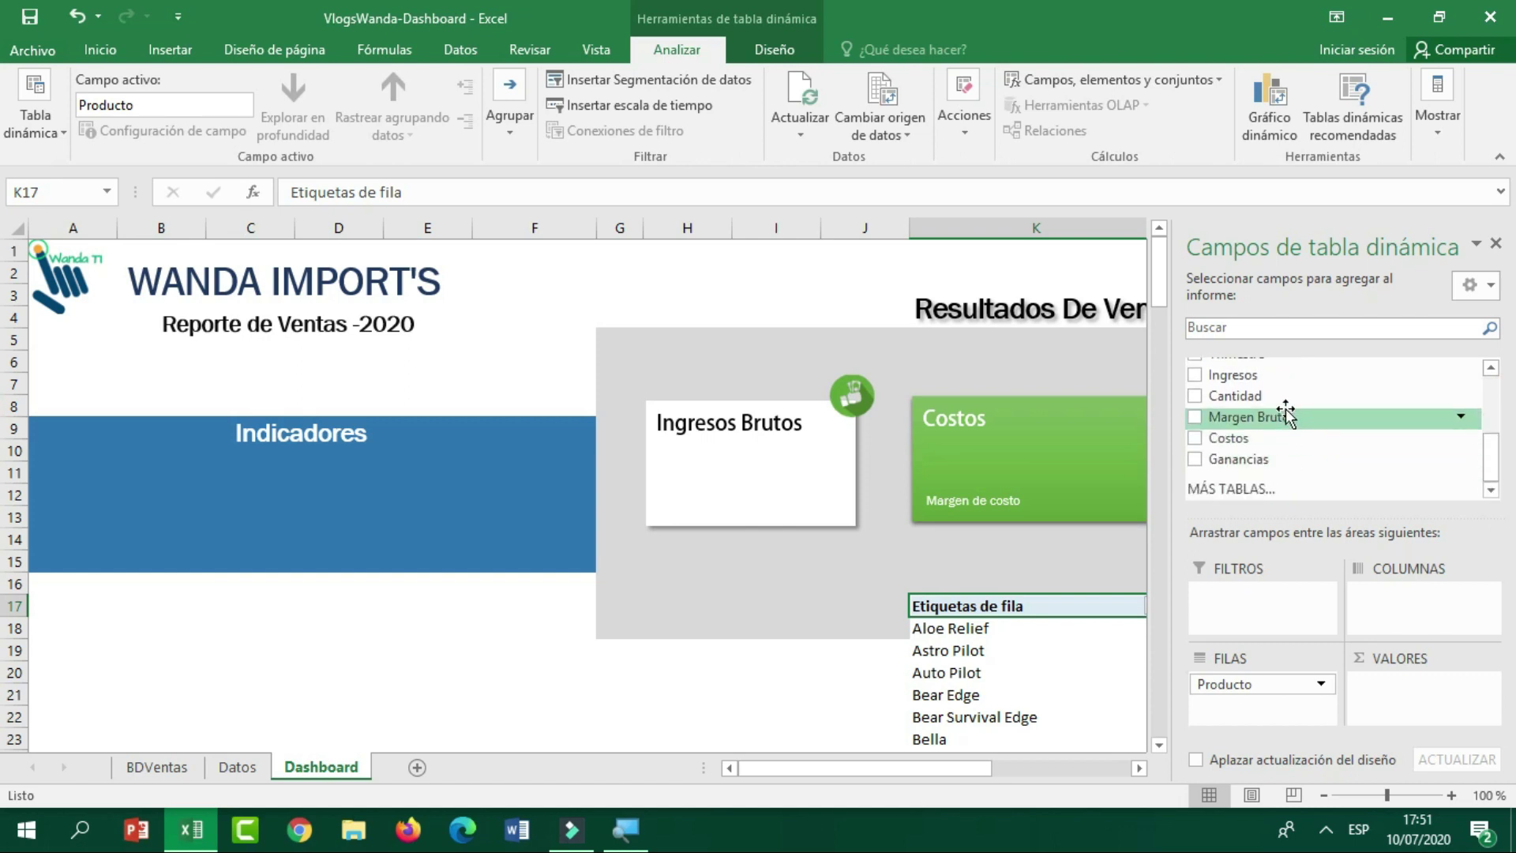
left_click_drag(1285, 376, 1391, 681)
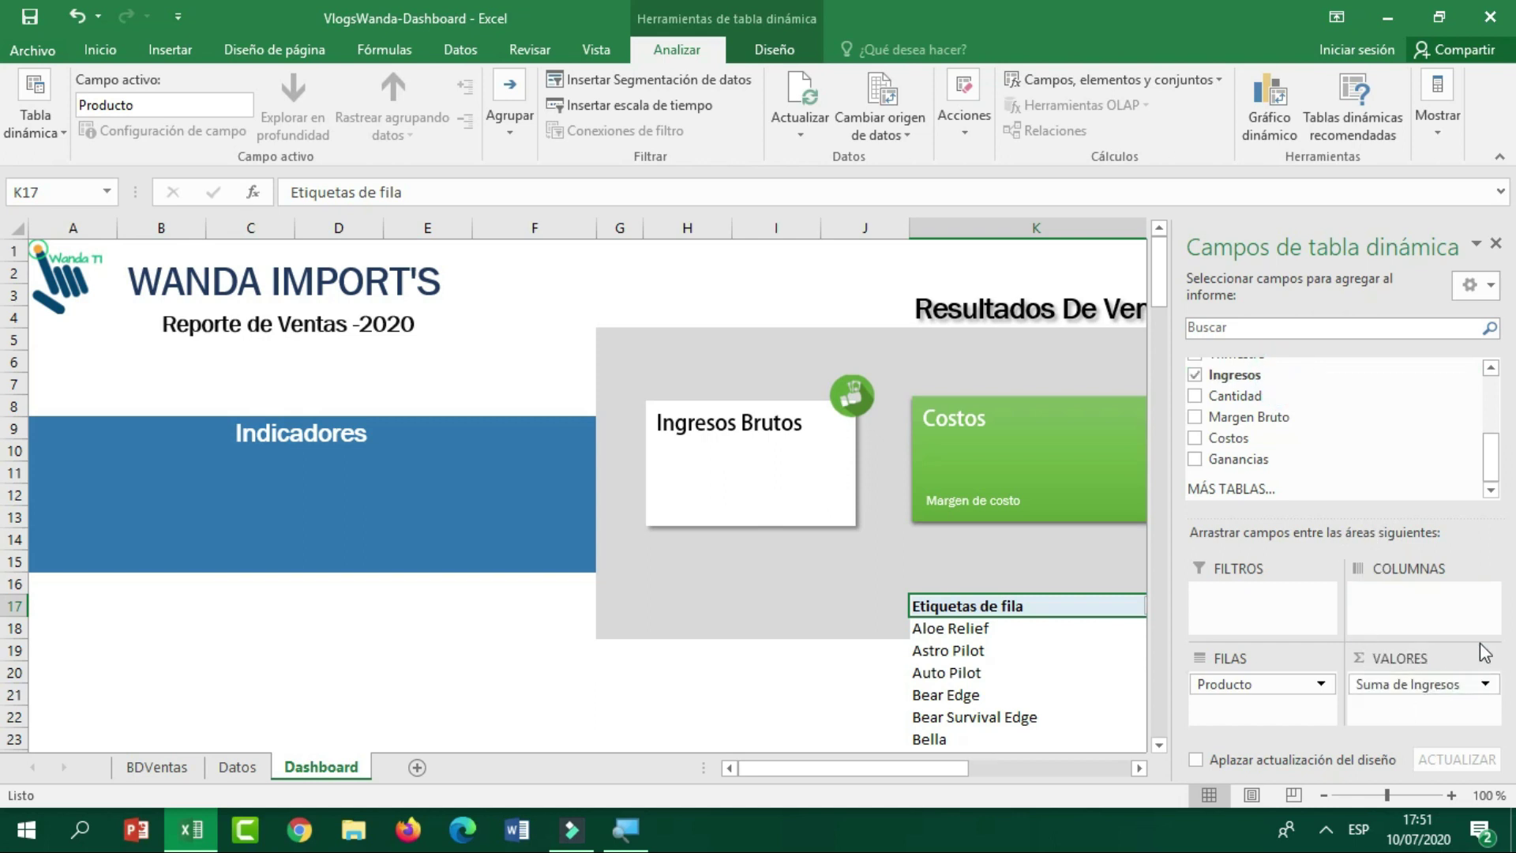
left_click(1497, 244)
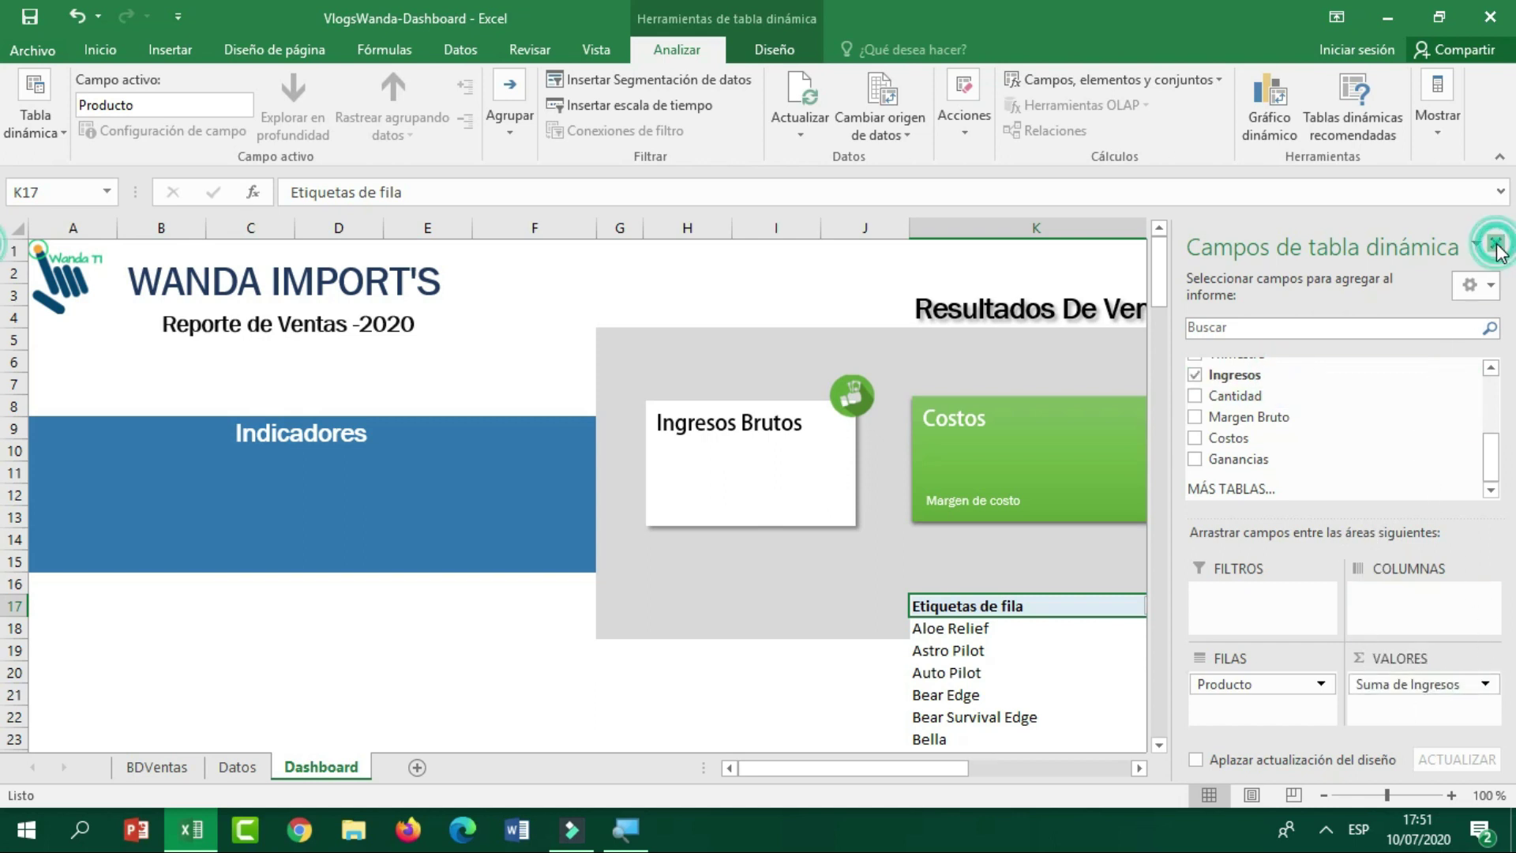
Turn off automatic column width adjustment on update in the product income pivot table's options.
scroll(1089, 489, "down", 2)
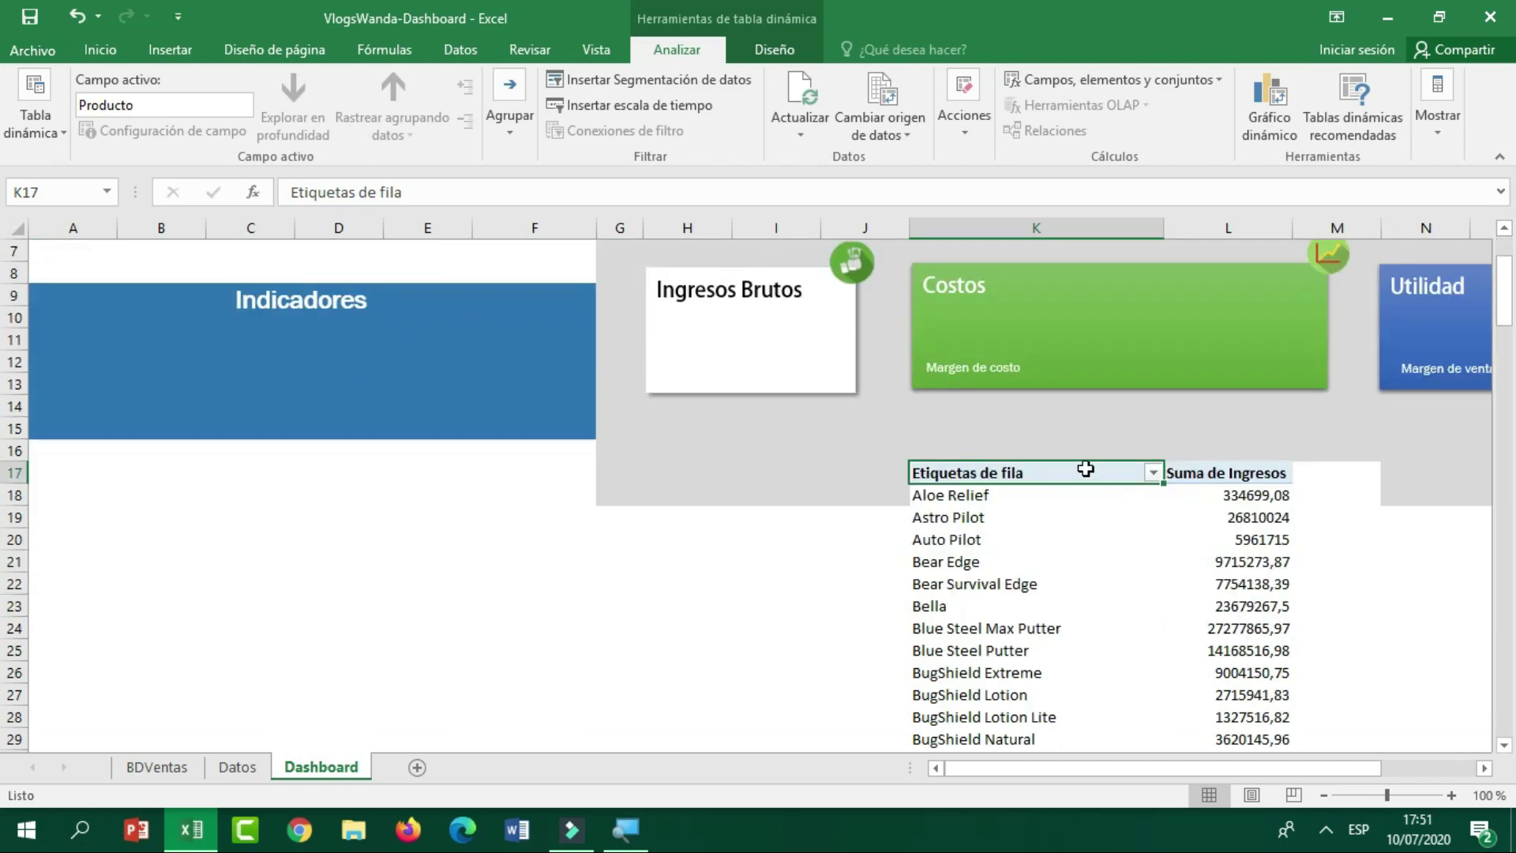
right_click(1085, 469)
left_click(1116, 304)
left_click(1128, 274)
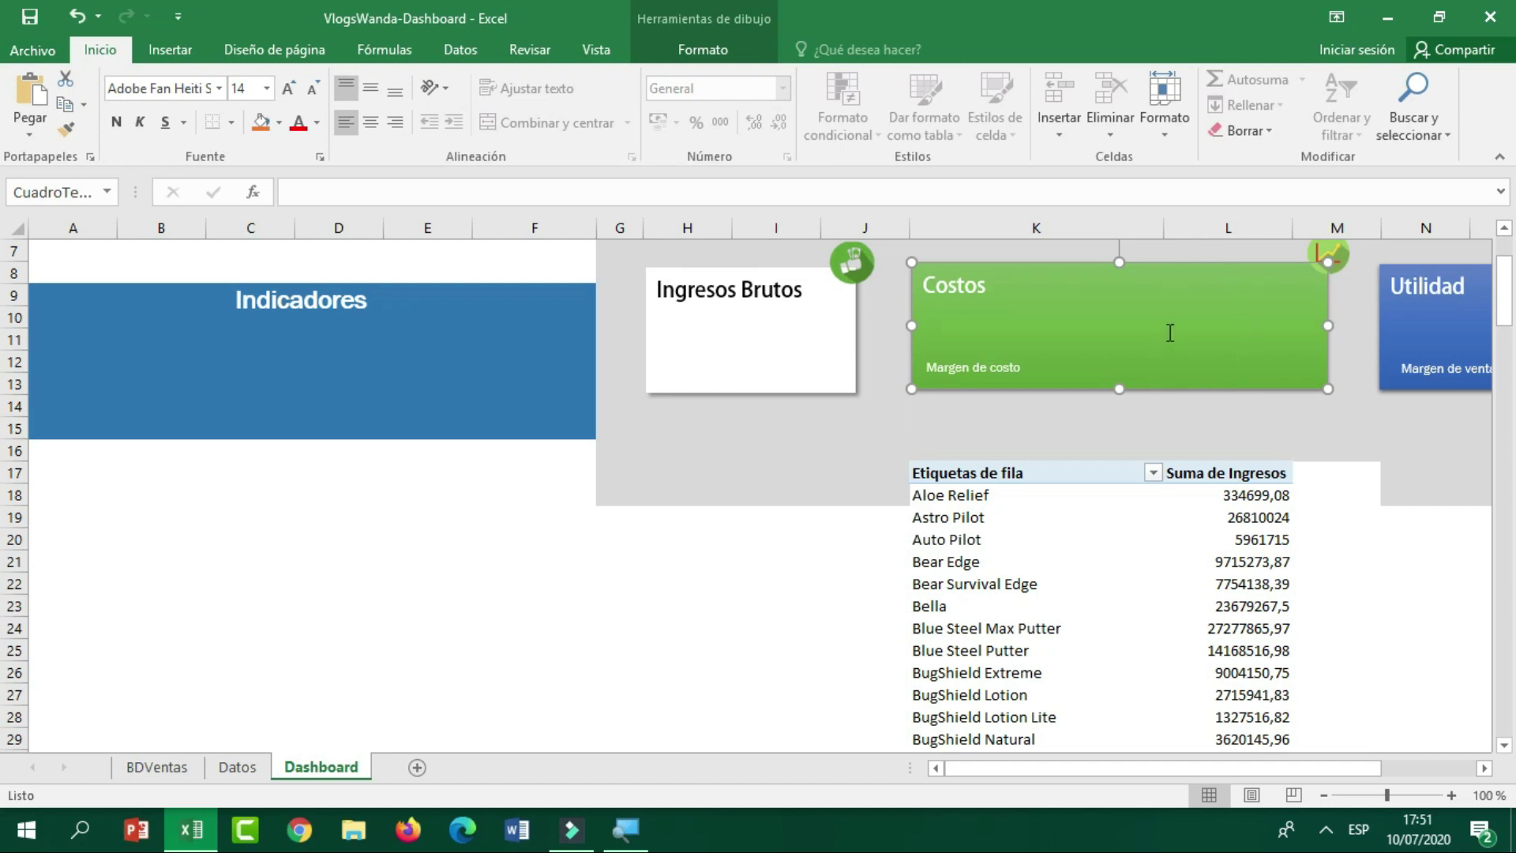
left_click(1103, 479)
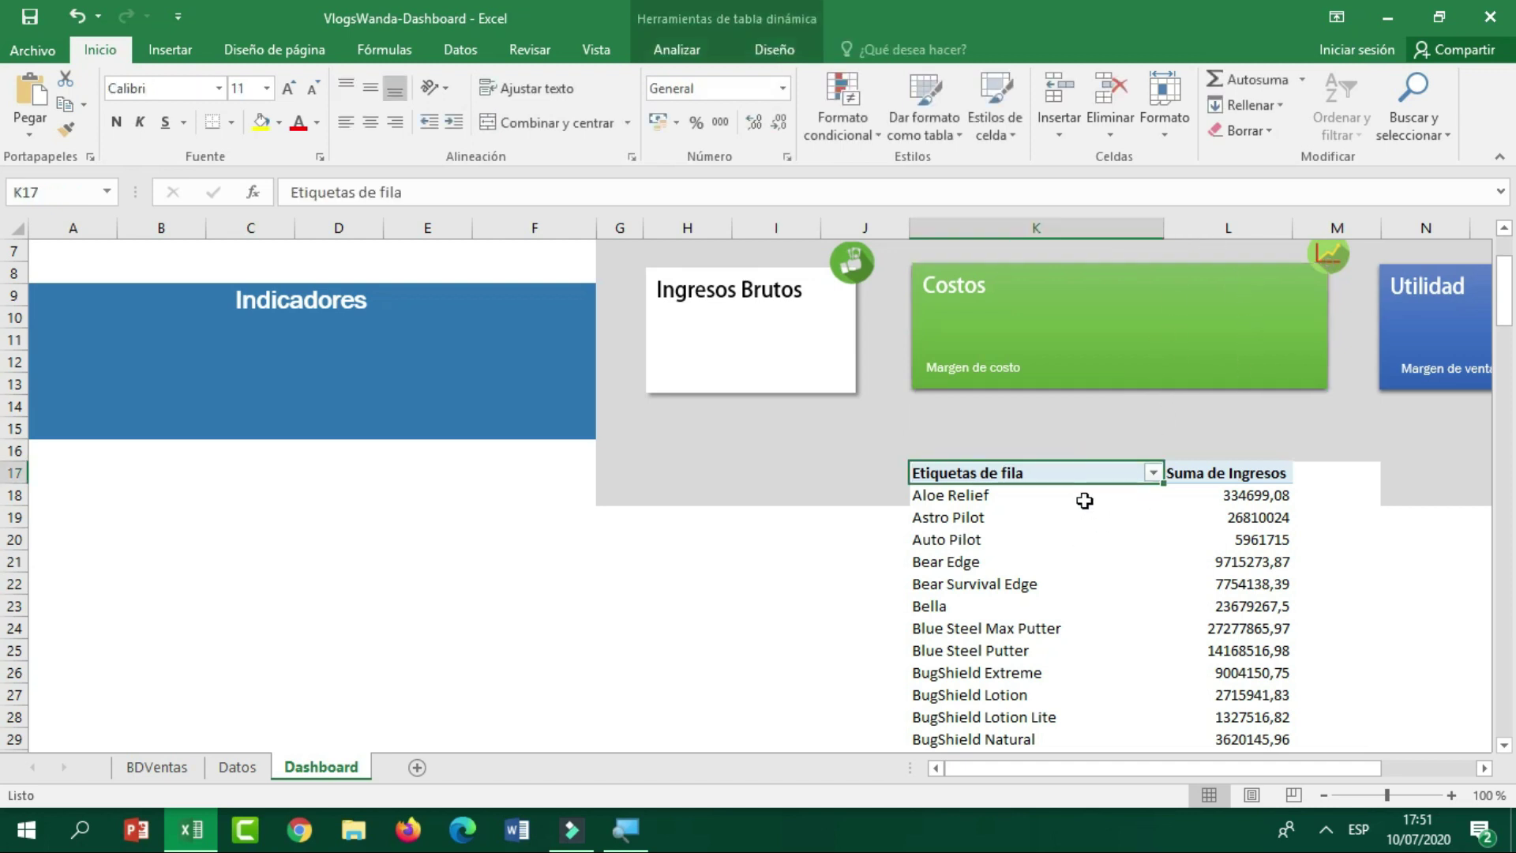
right_click(1089, 483)
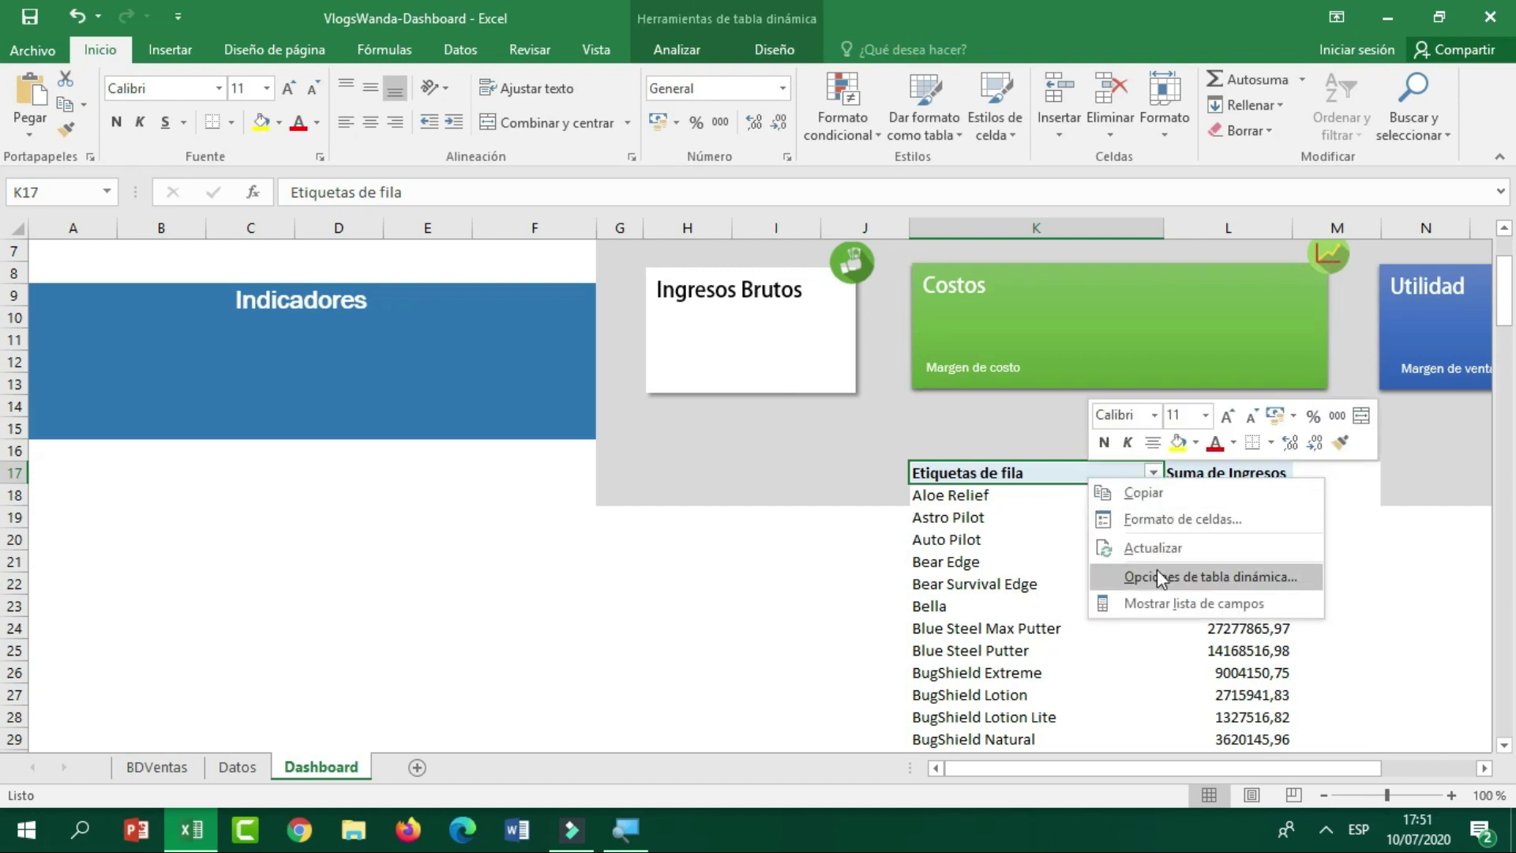
left_click(1184, 582)
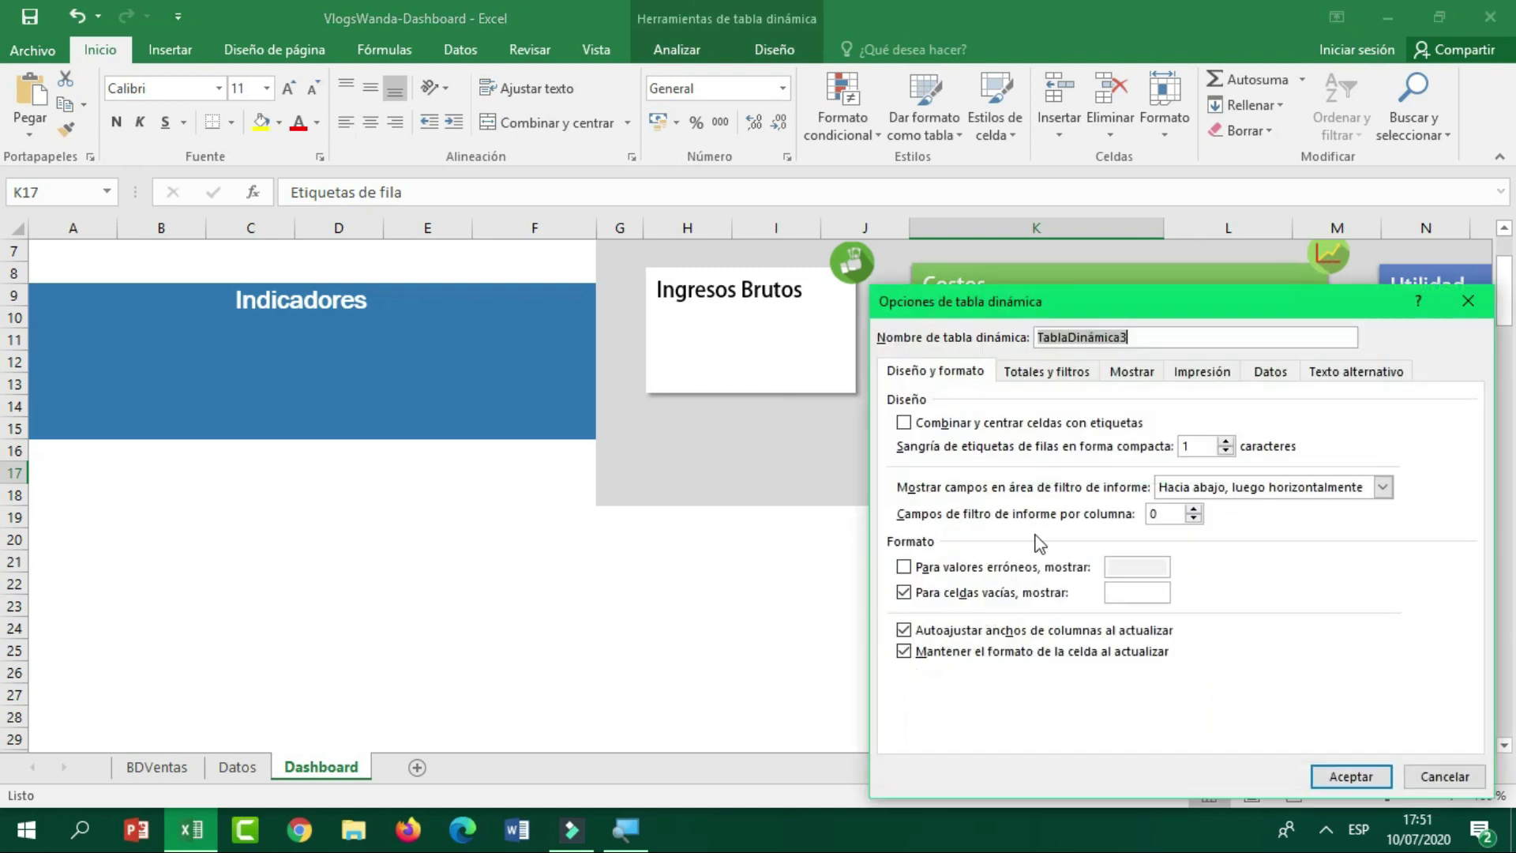
left_click(972, 631)
left_click(1348, 776)
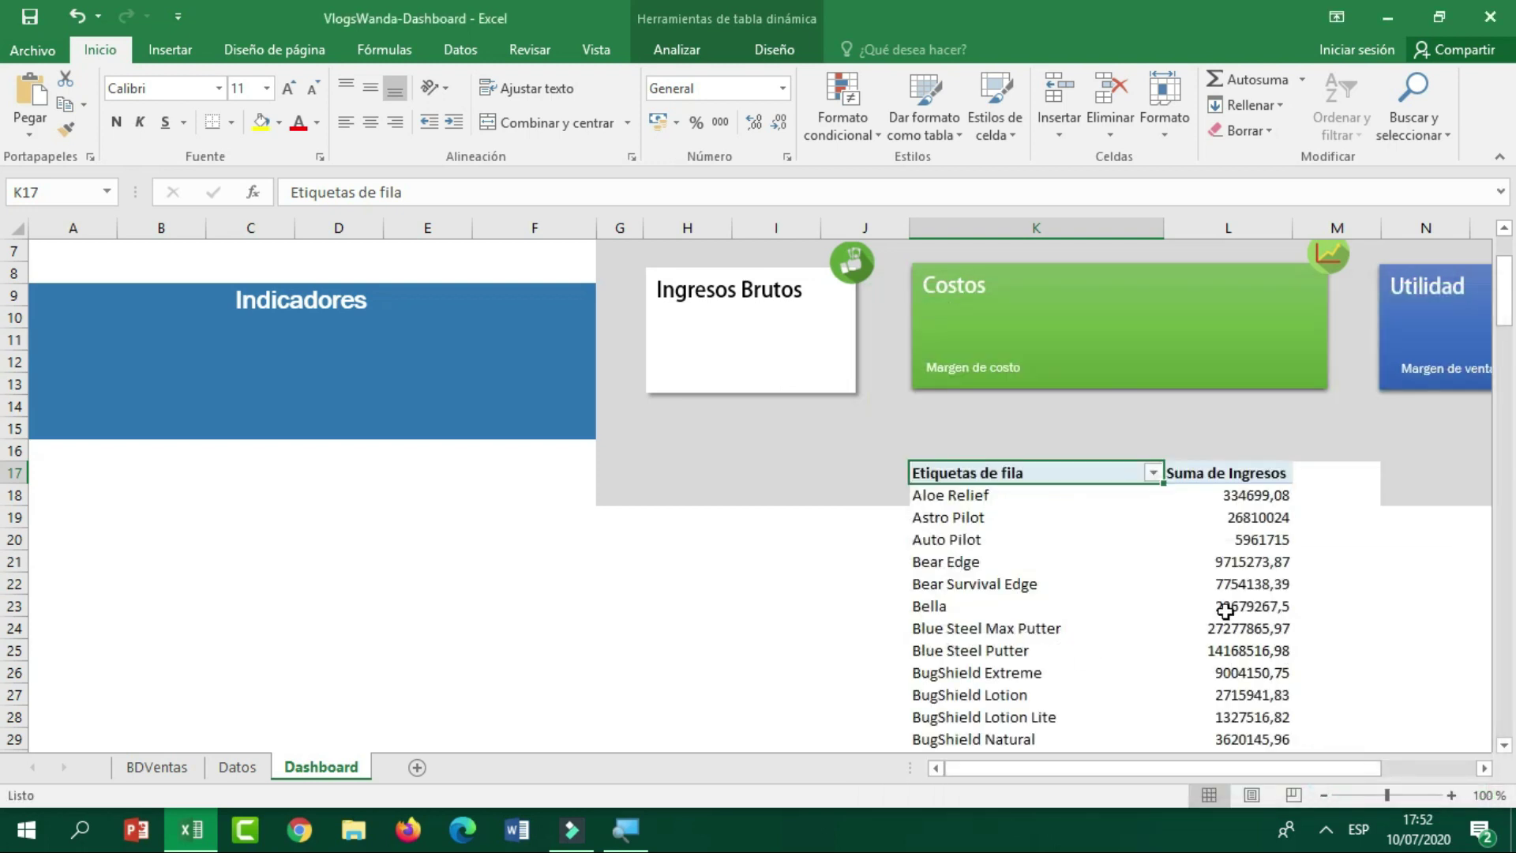
left_click(1153, 473)
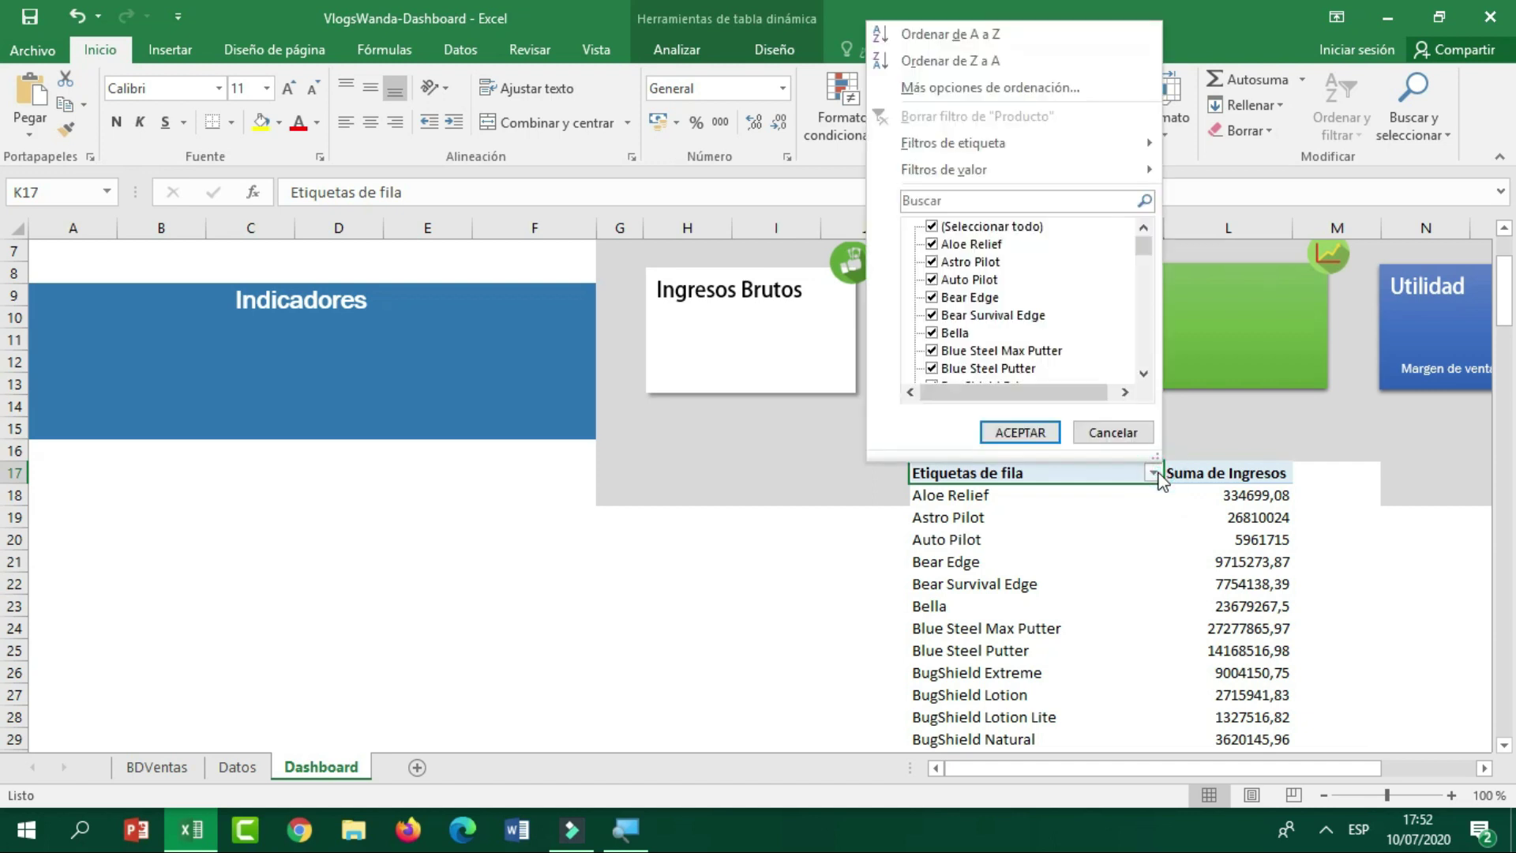
left_click(1208, 545)
scroll(1205, 537, "down", 7)
scroll(1200, 541, "up", 7)
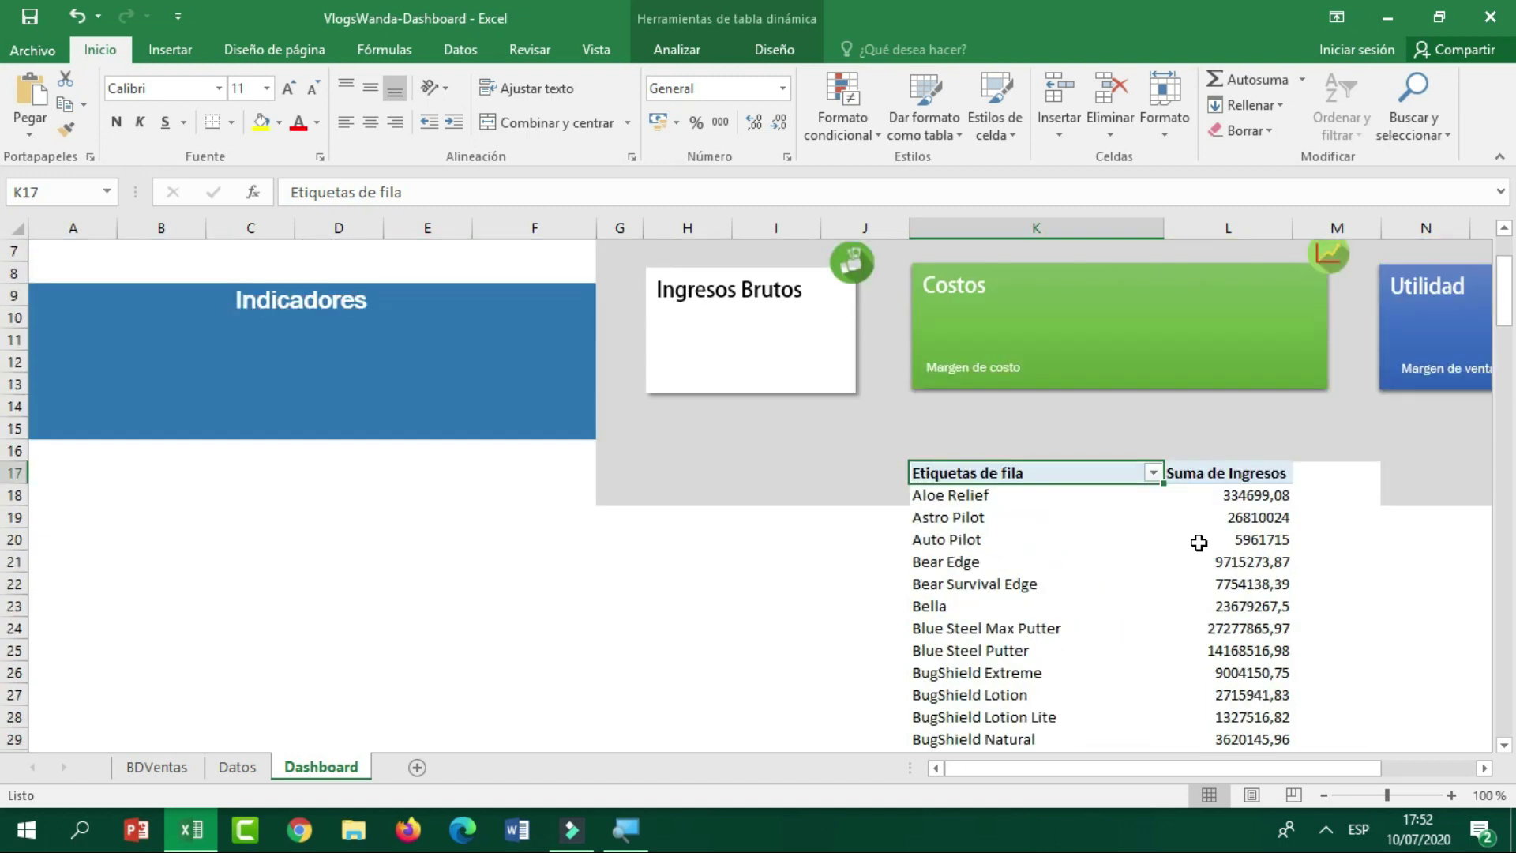
scroll(1199, 542, "up", 2)
scroll(1199, 542, "down", 10)
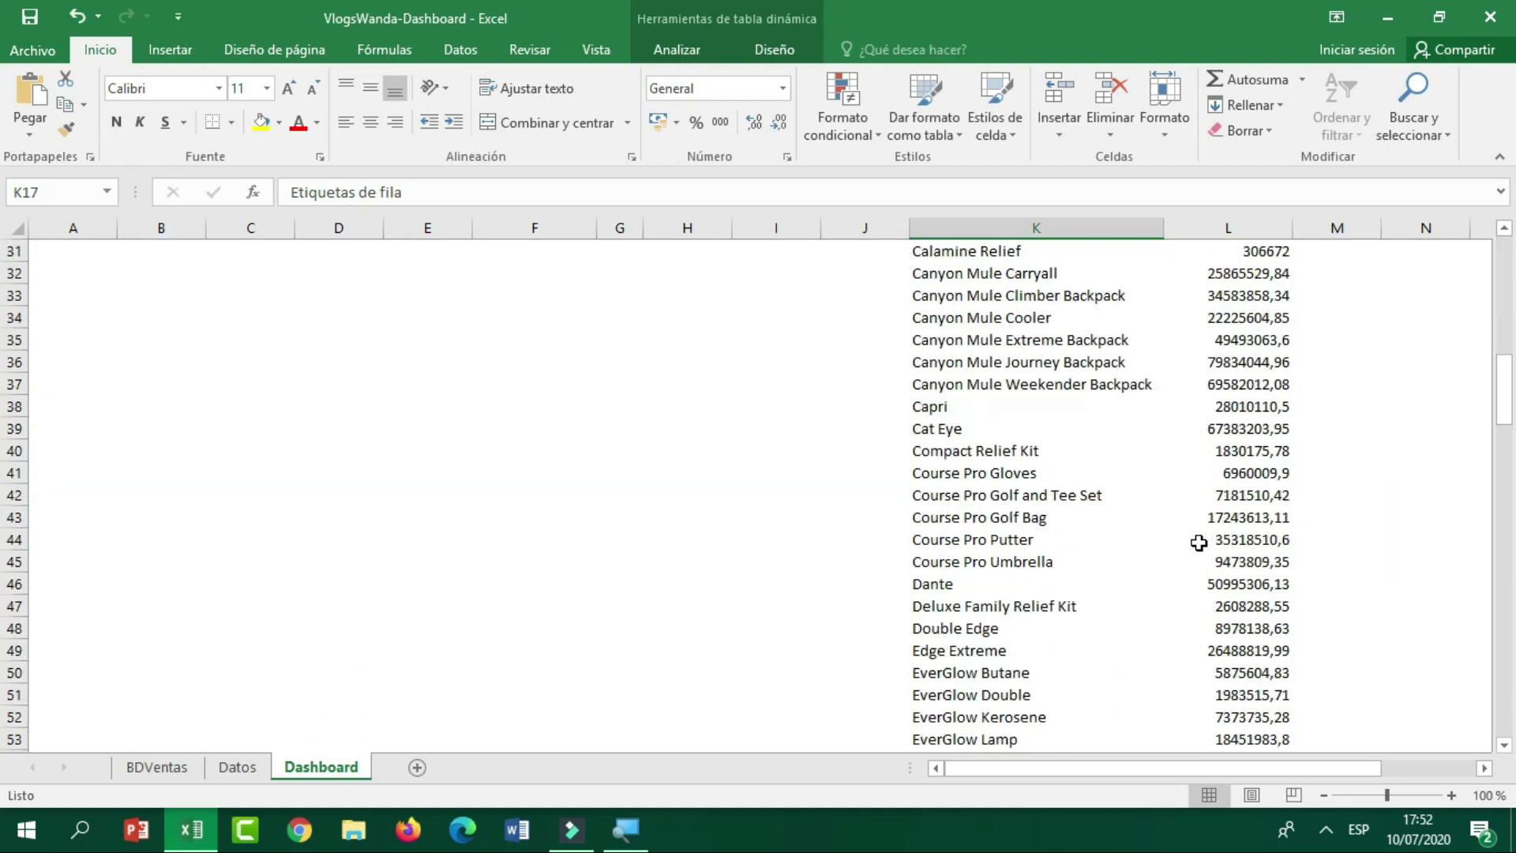
scroll(1198, 542, "up", 10)
Filter the product income pivot table to the top 5 elements by Suma de Ingresos.
left_click(1152, 605)
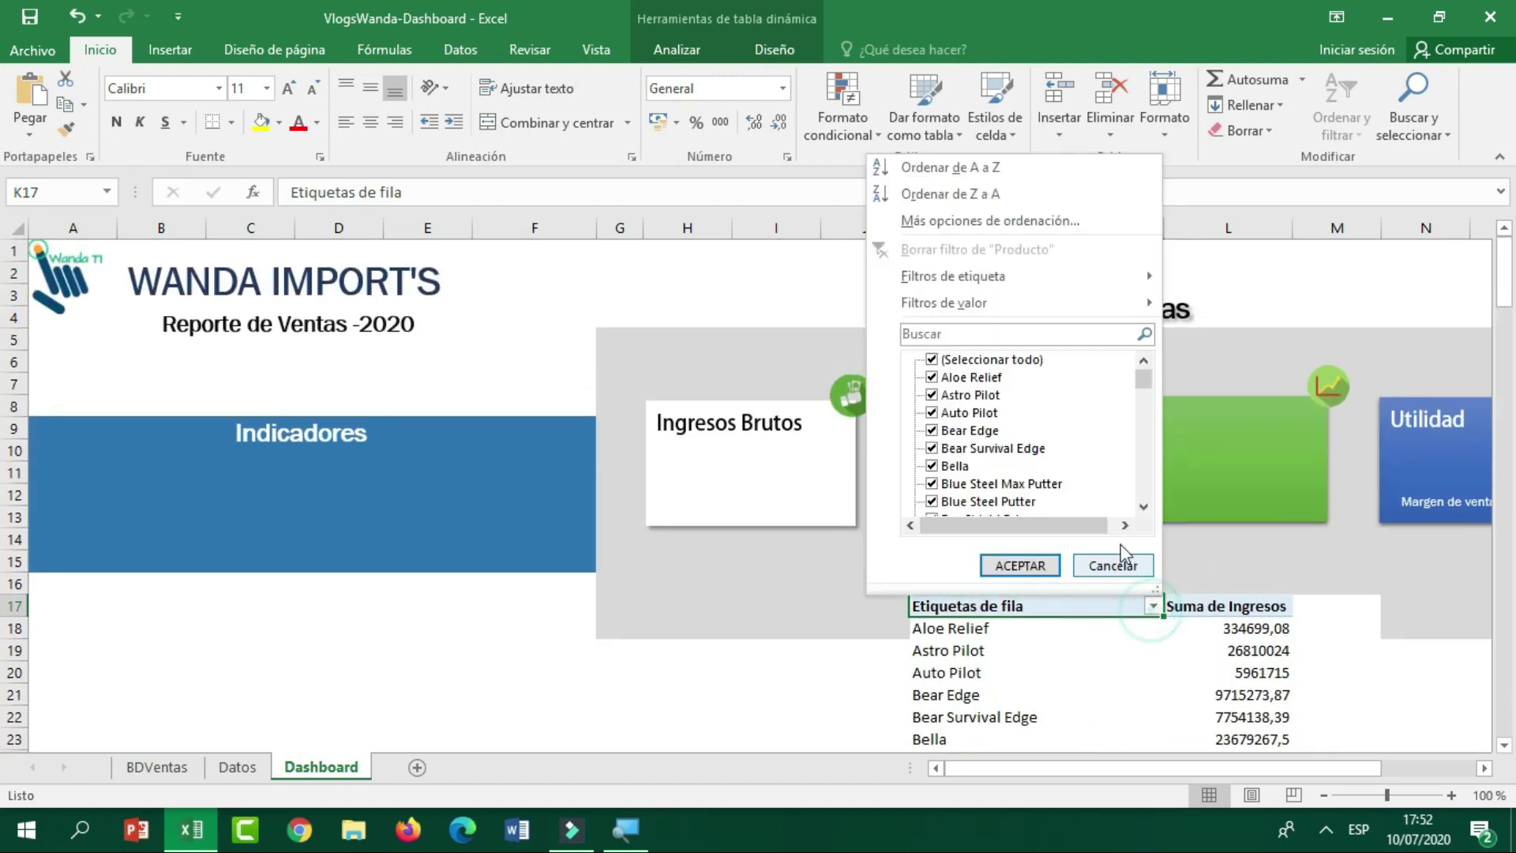
mouse_move(1069, 311)
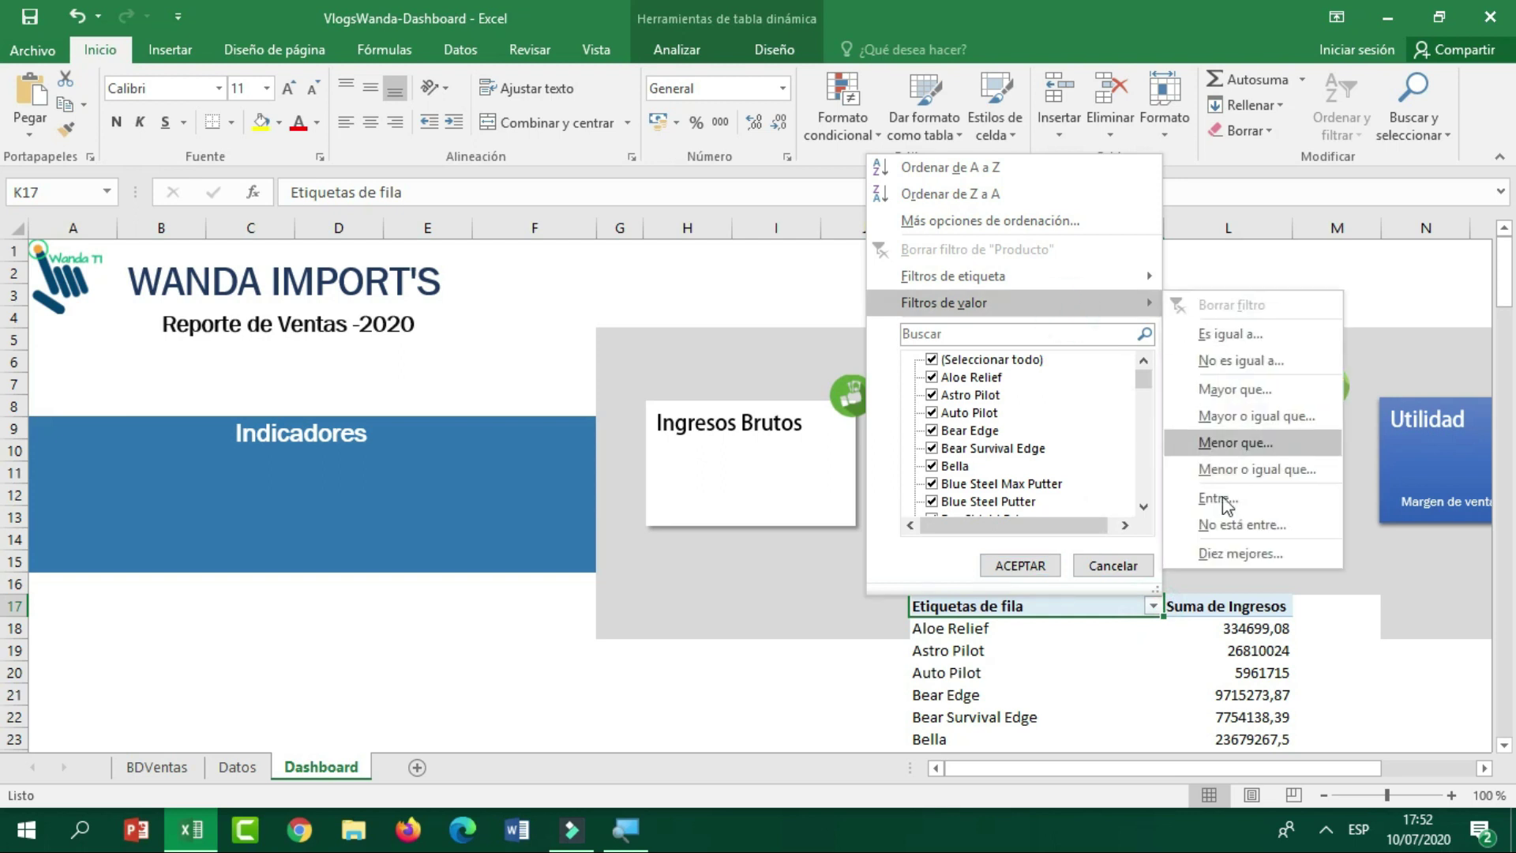
left_click(1216, 553)
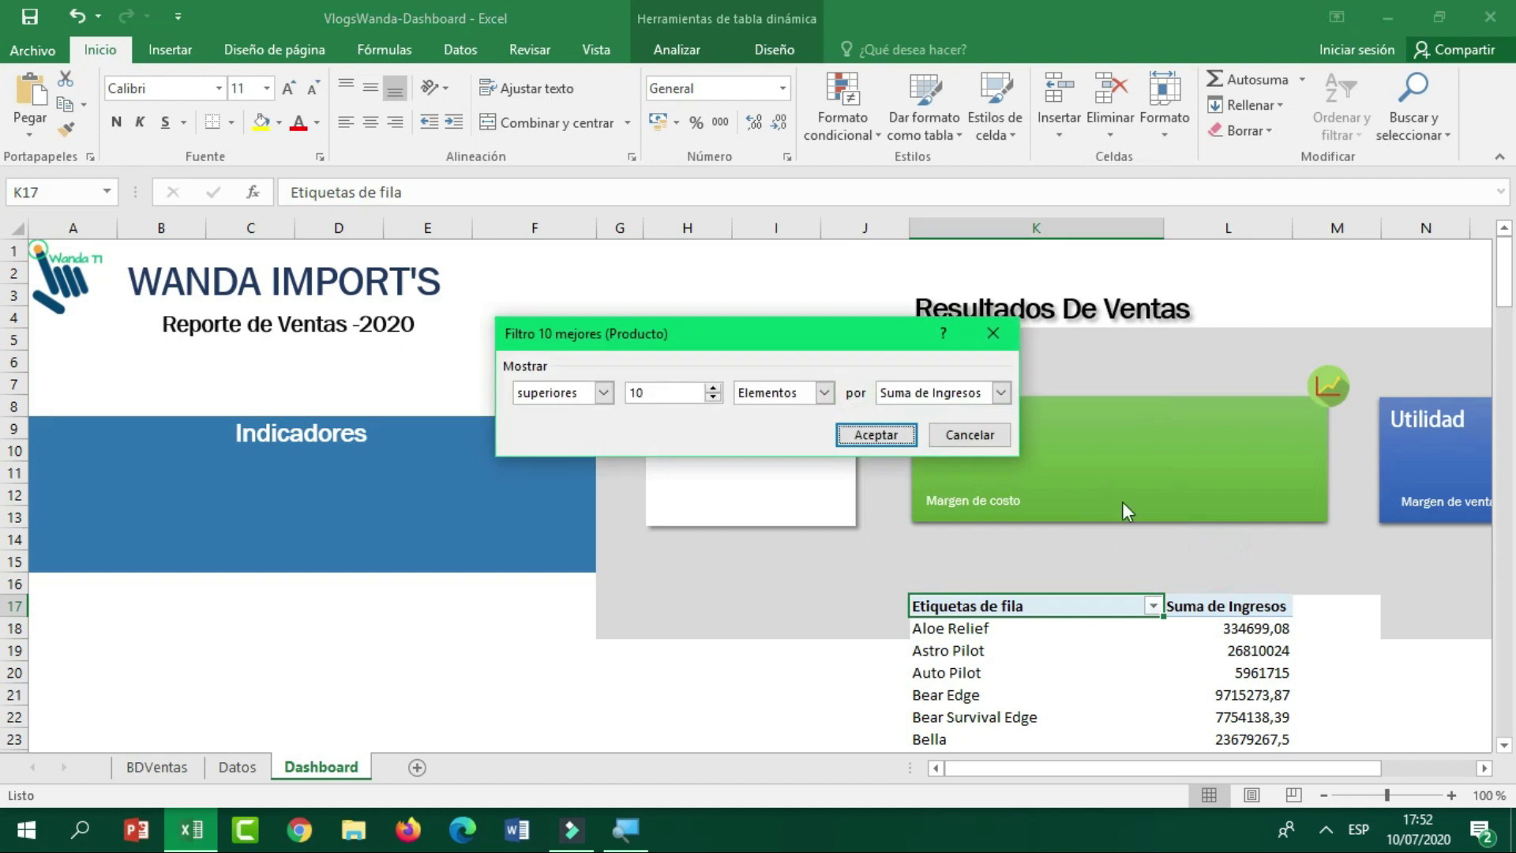
double_click(664, 395)
type("5")
left_click(868, 435)
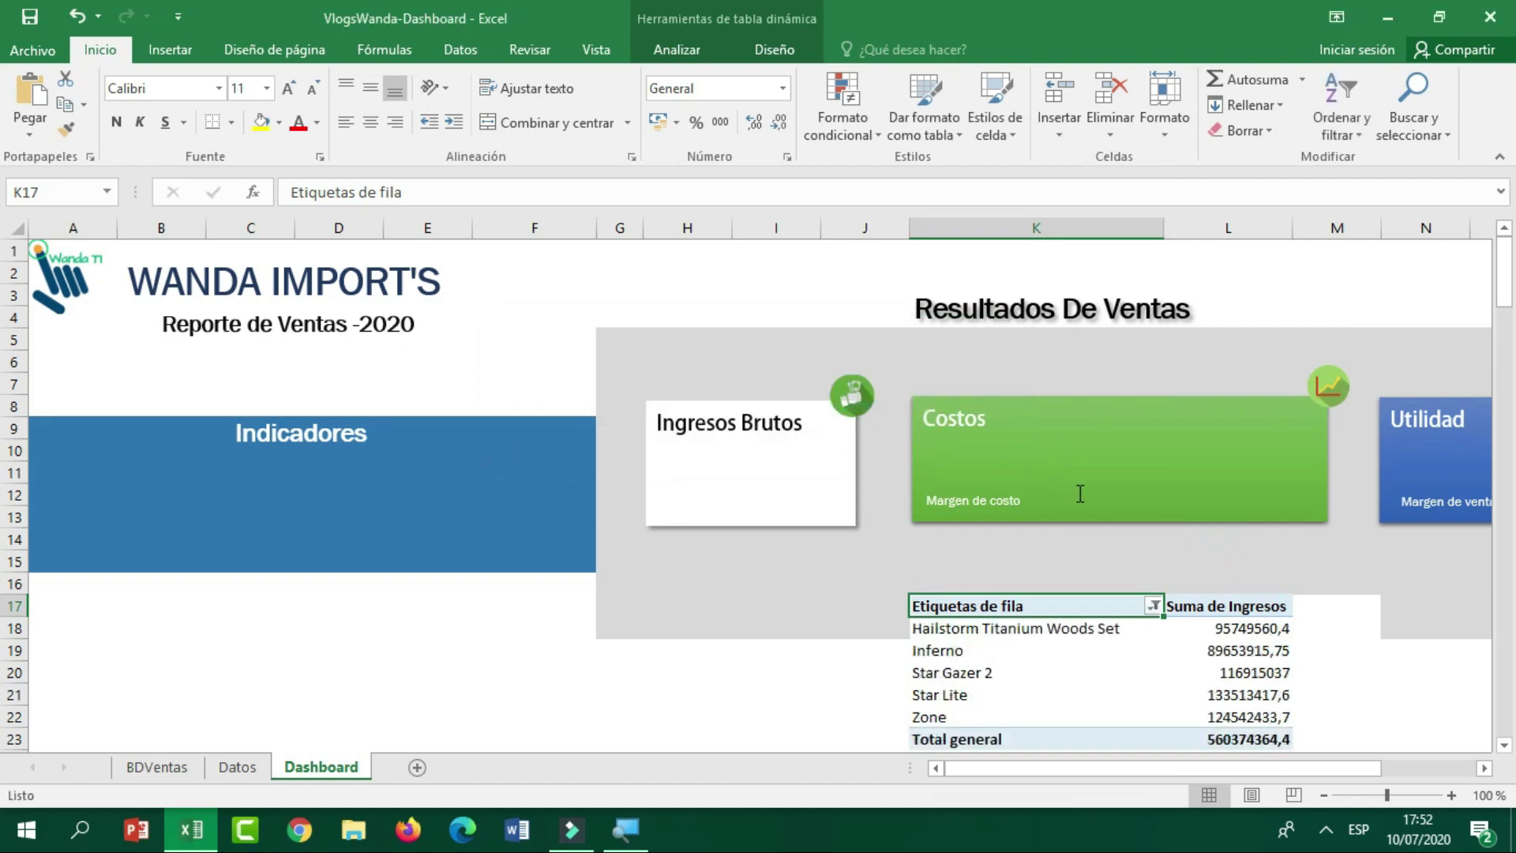
Sort the five products' income values in the pivot table from largest to smallest.
scroll(1079, 494, "down", 1)
left_click_drag(1251, 562, 1249, 647)
left_click(1357, 134)
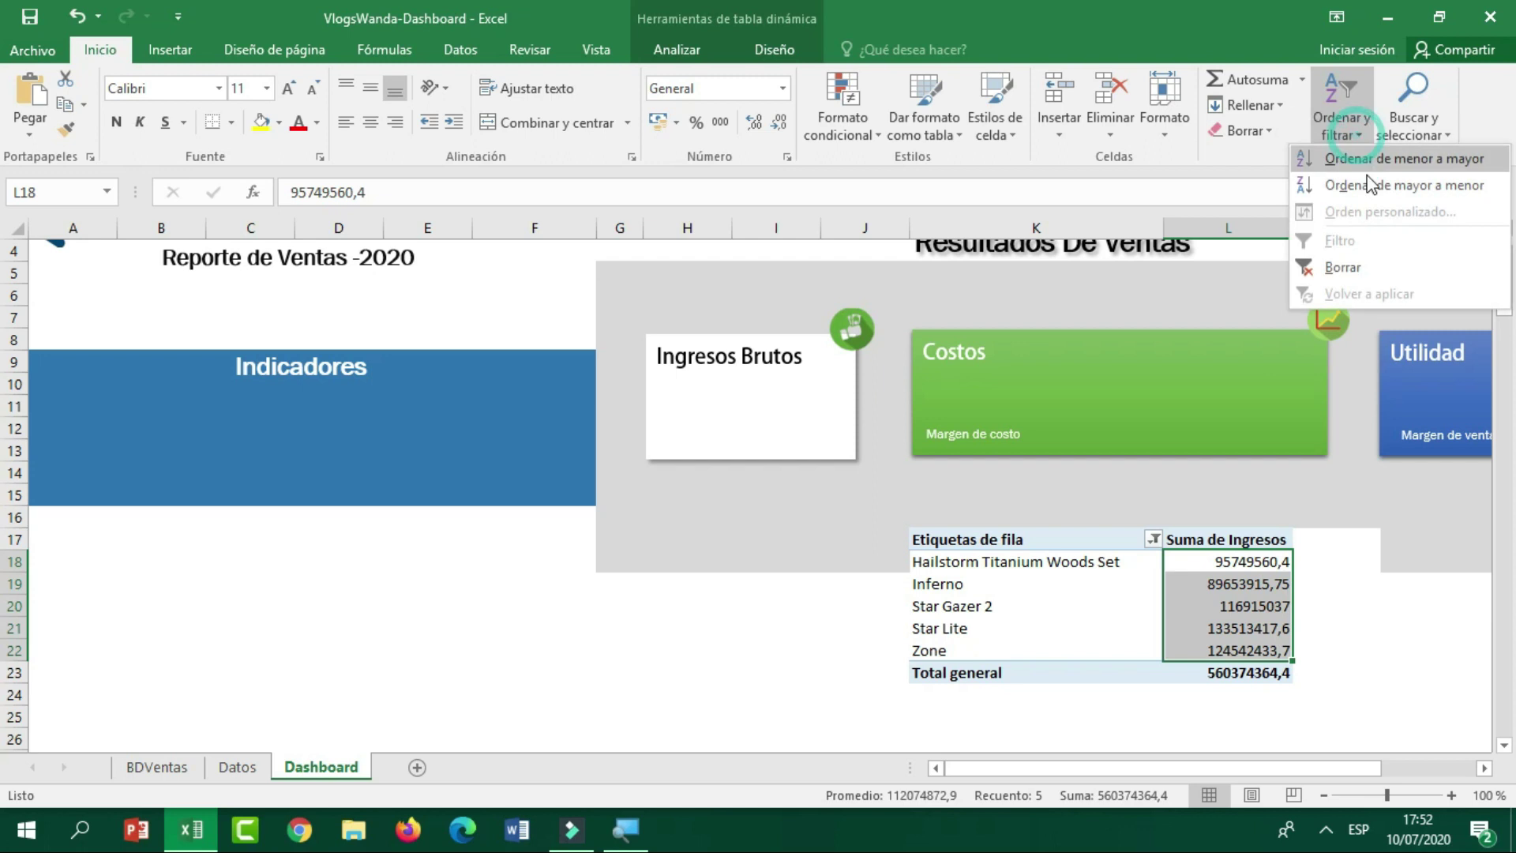
left_click(1371, 192)
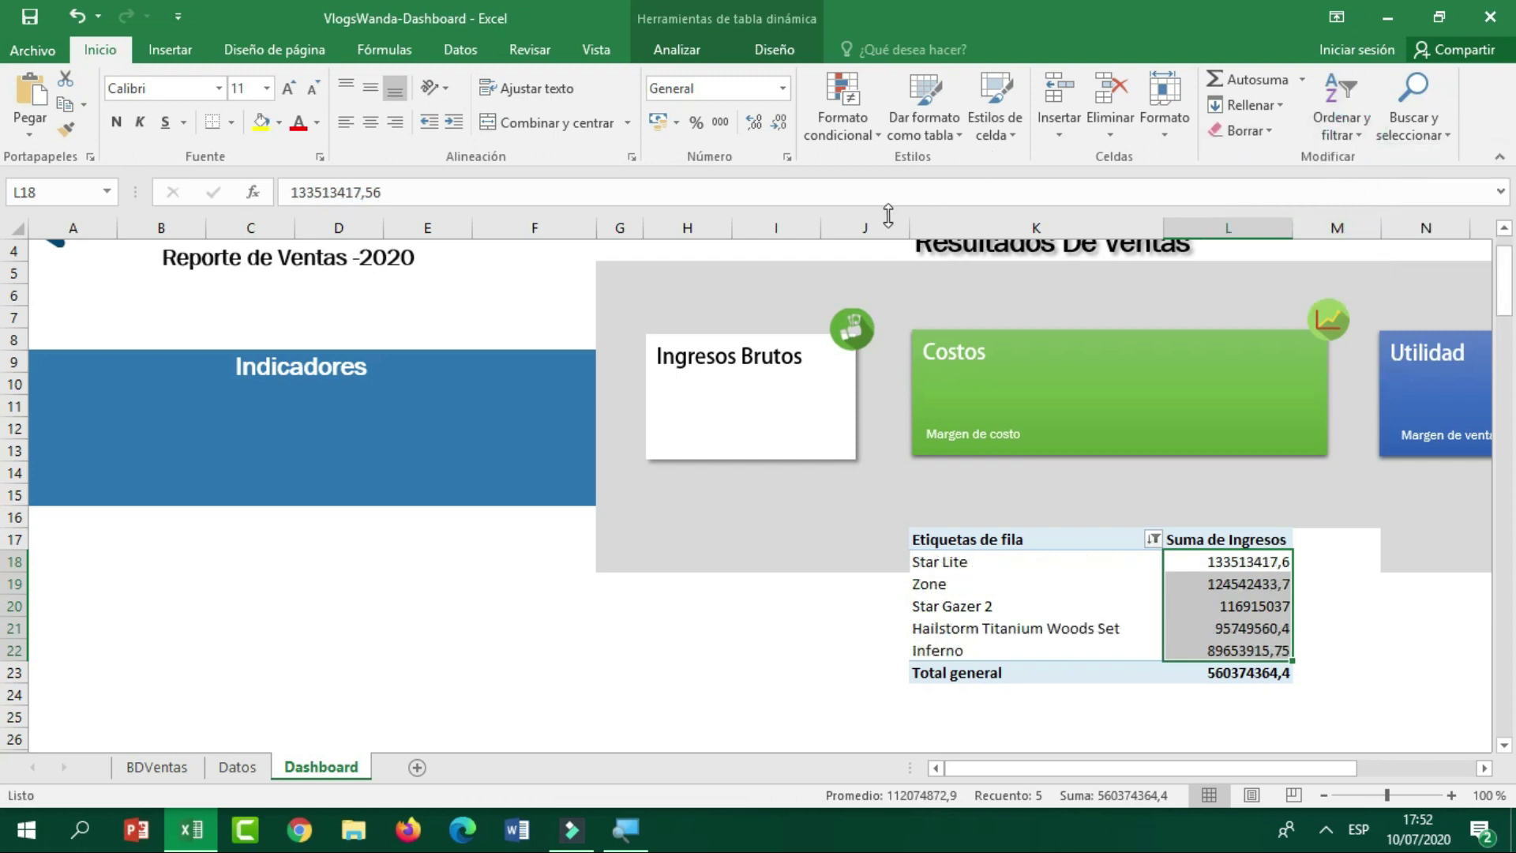
Apply the S/ Español (Perú) accounting format to the pivot table's income values and the grand total.
left_click(675, 124)
left_click(689, 177)
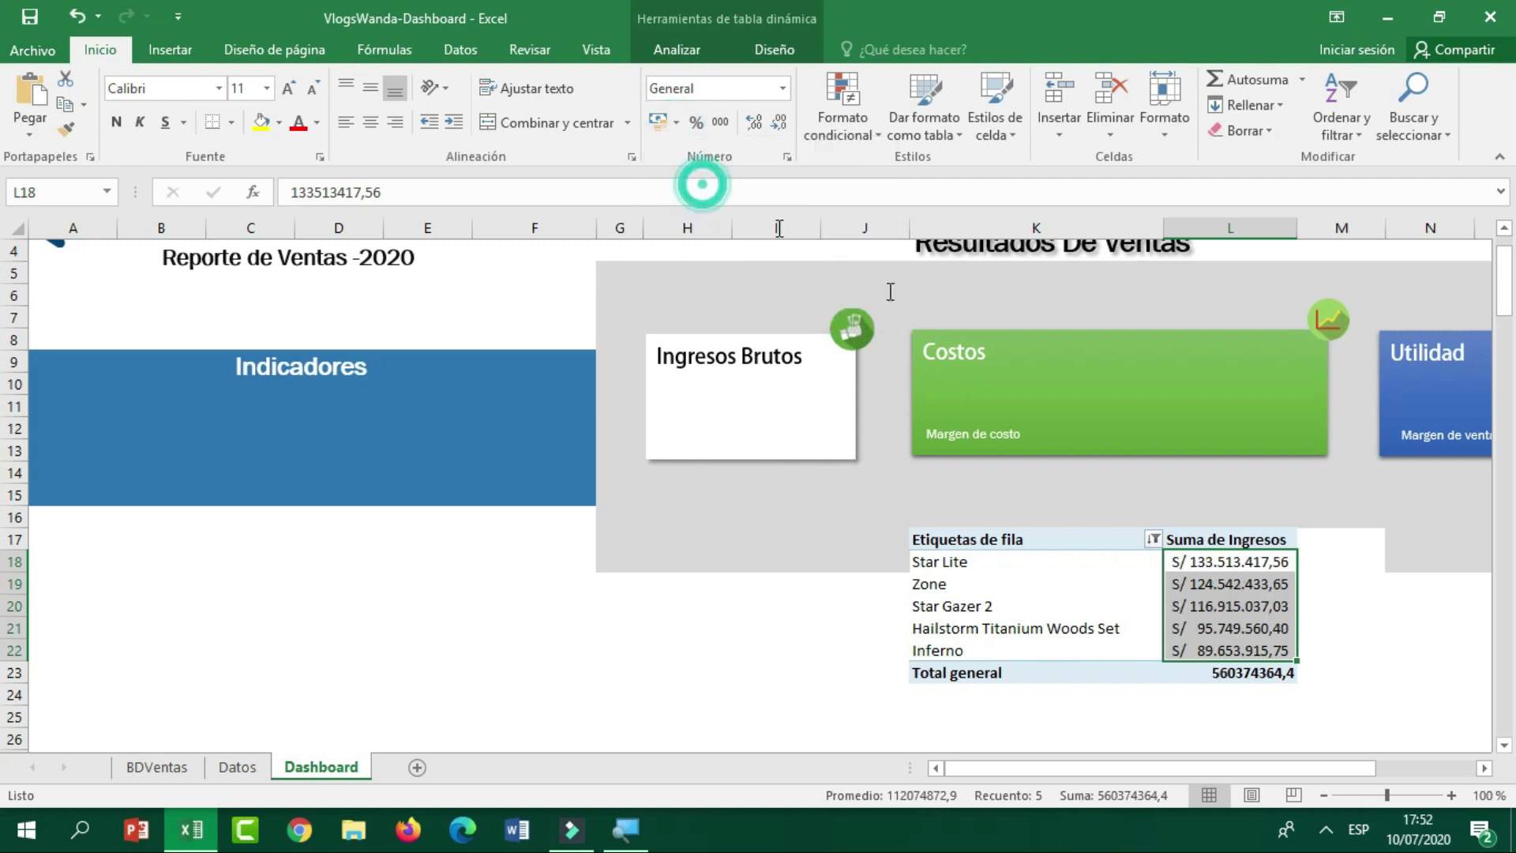
left_click(1226, 673)
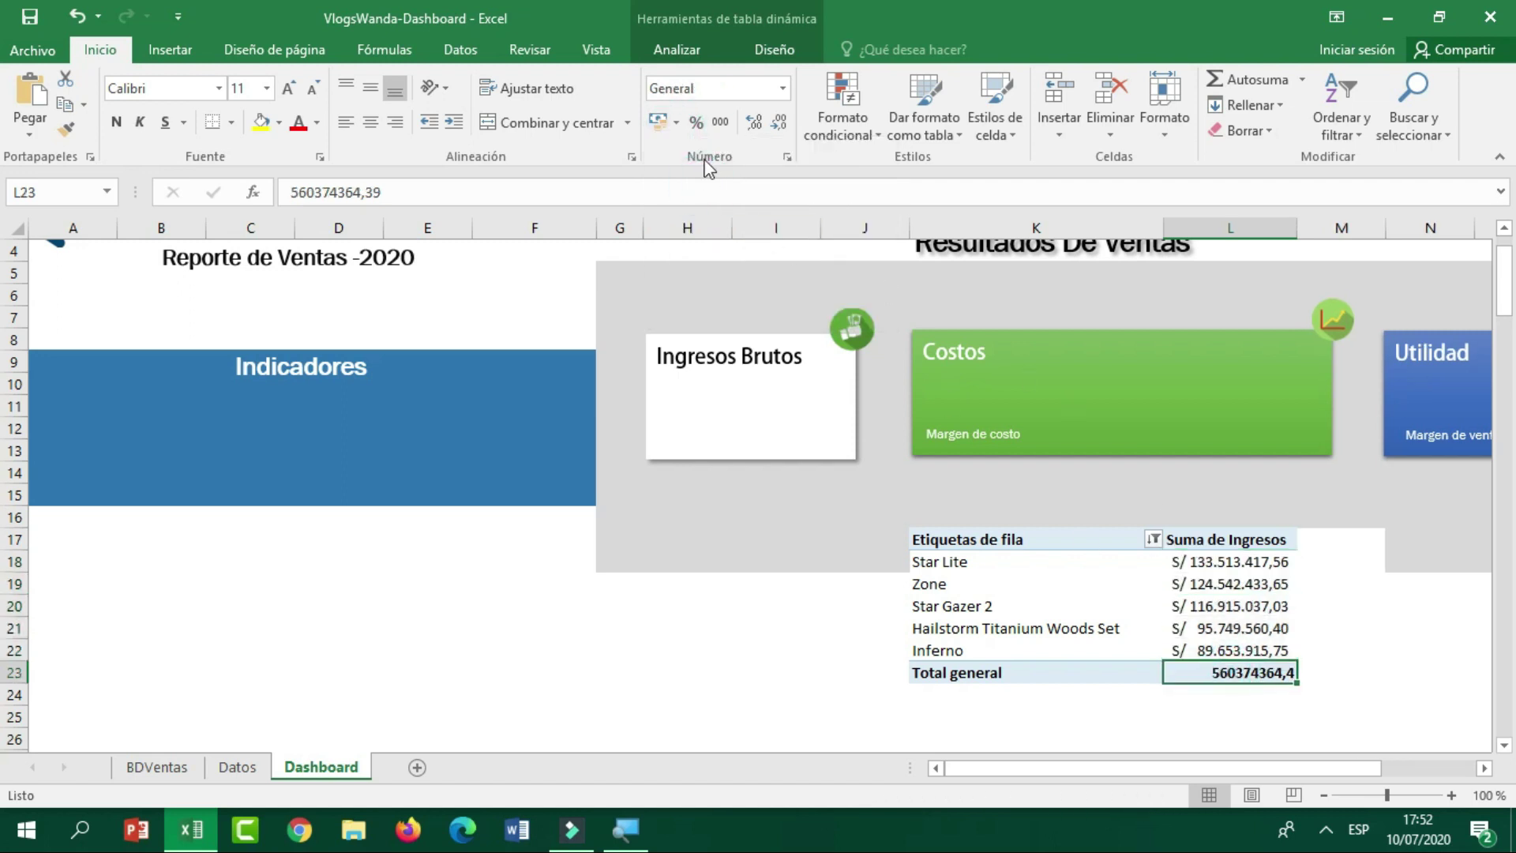
left_click(676, 125)
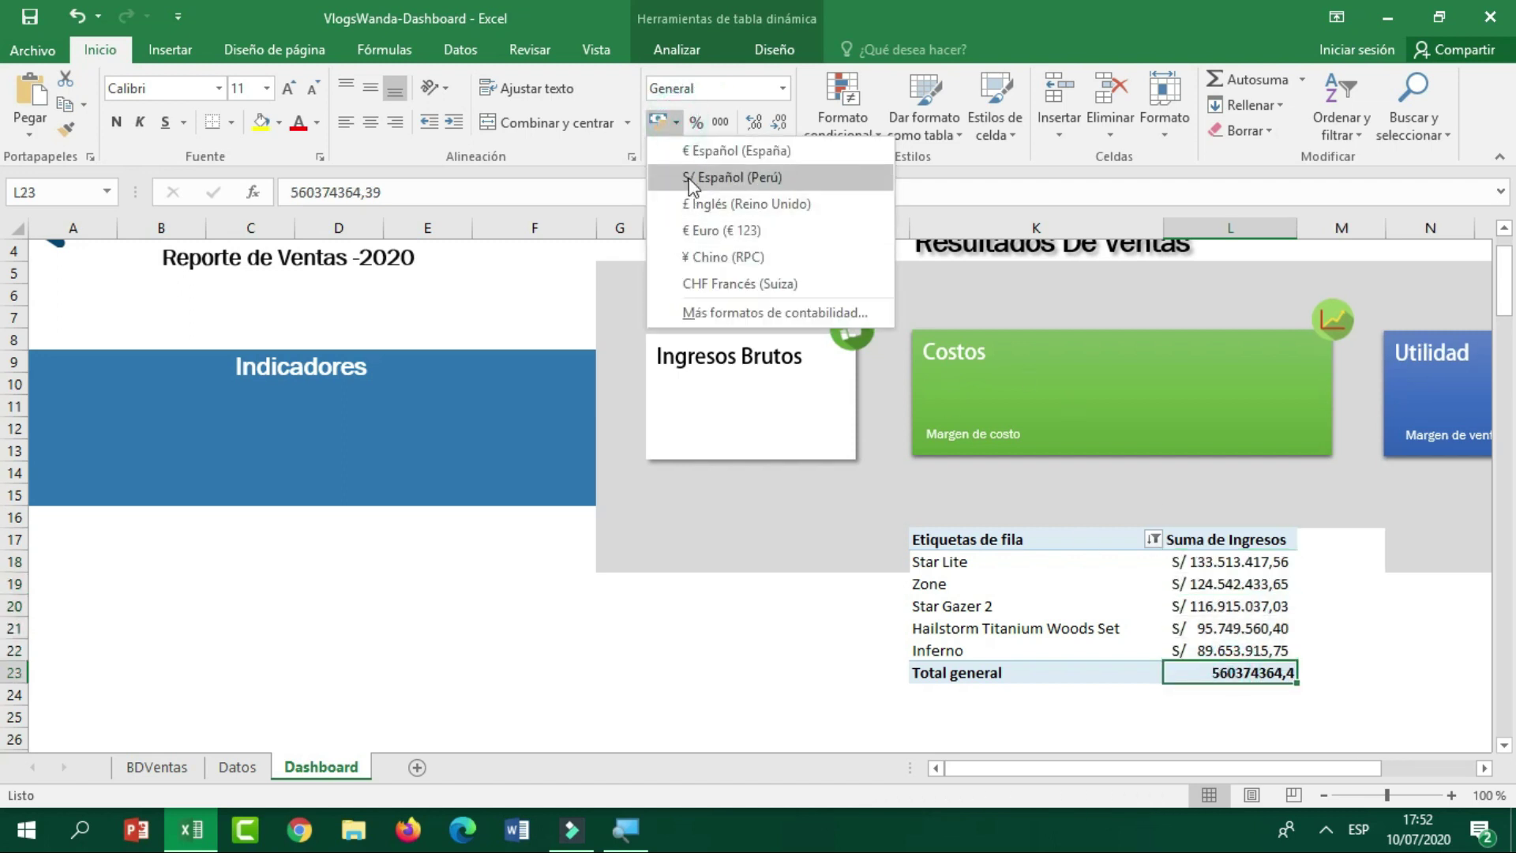
left_click(689, 174)
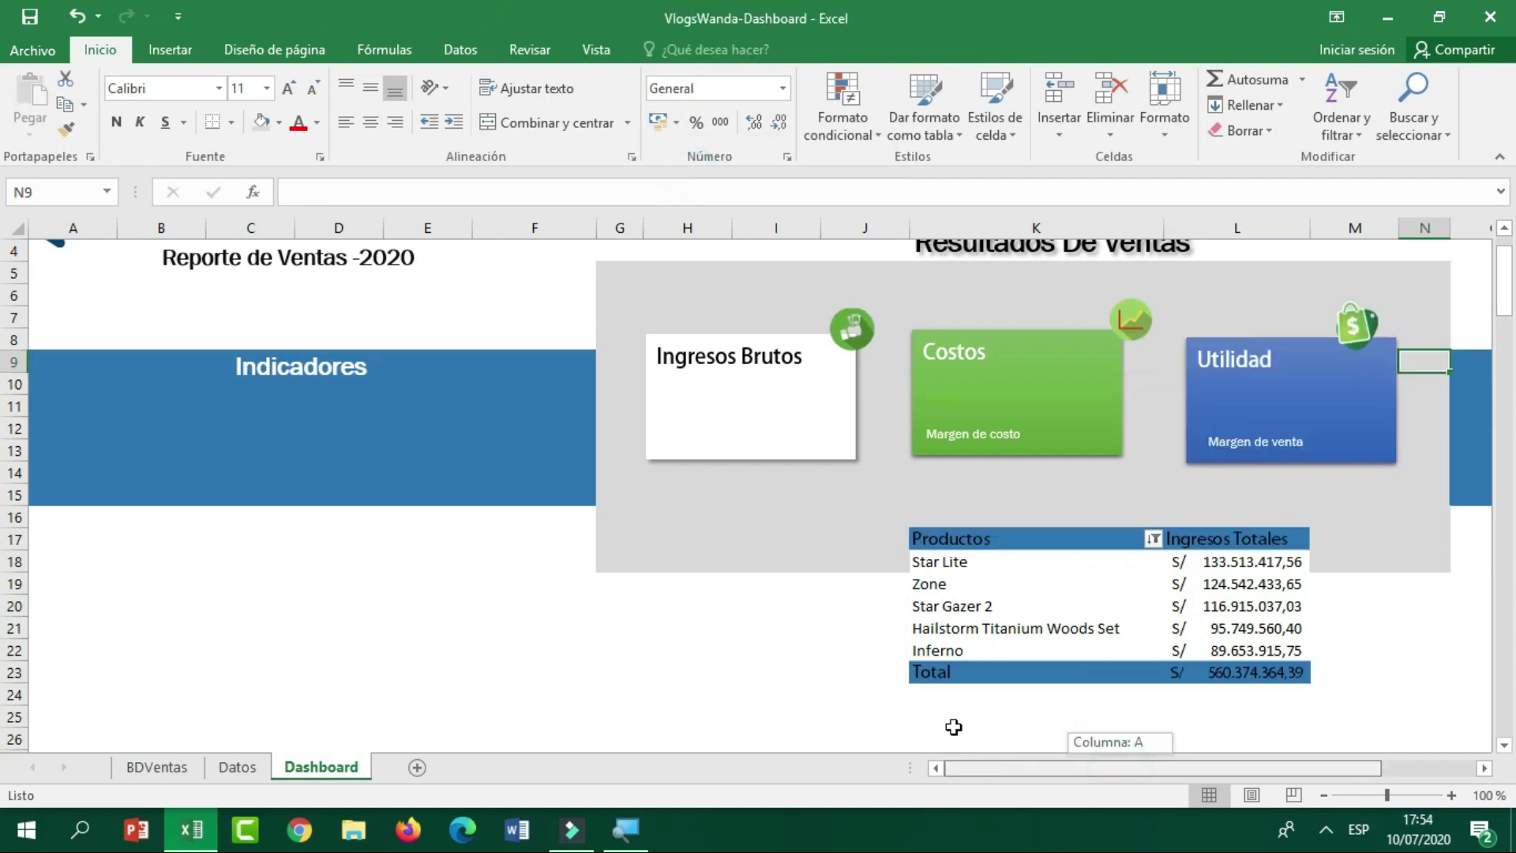
Insert a text box about 4.39 cm wide and 1.09 cm high below the title on the Ingresos Brutos card.
left_click(430, 633)
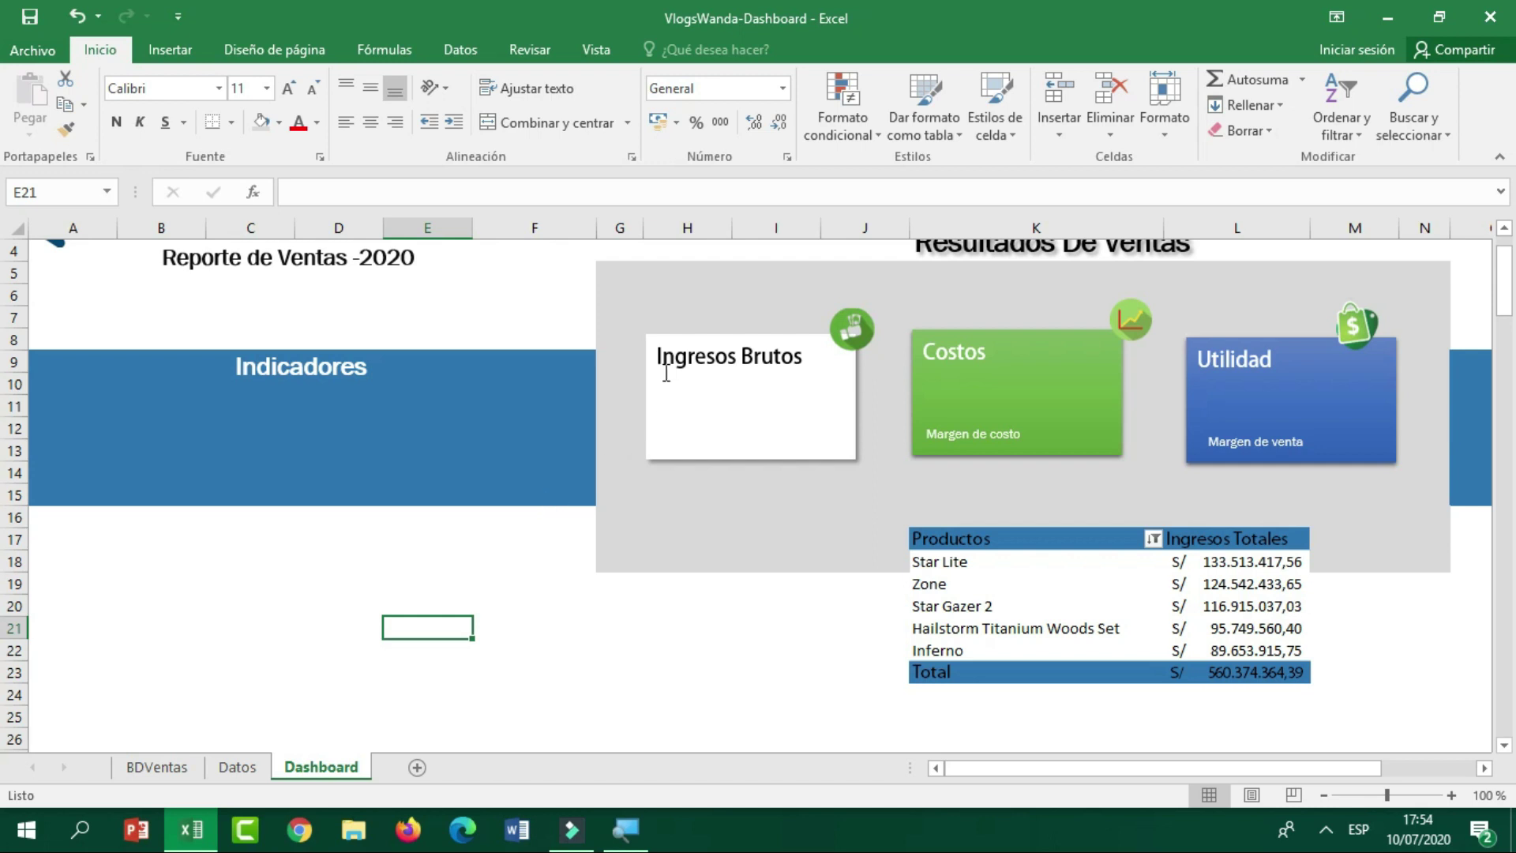
left_click(665, 396)
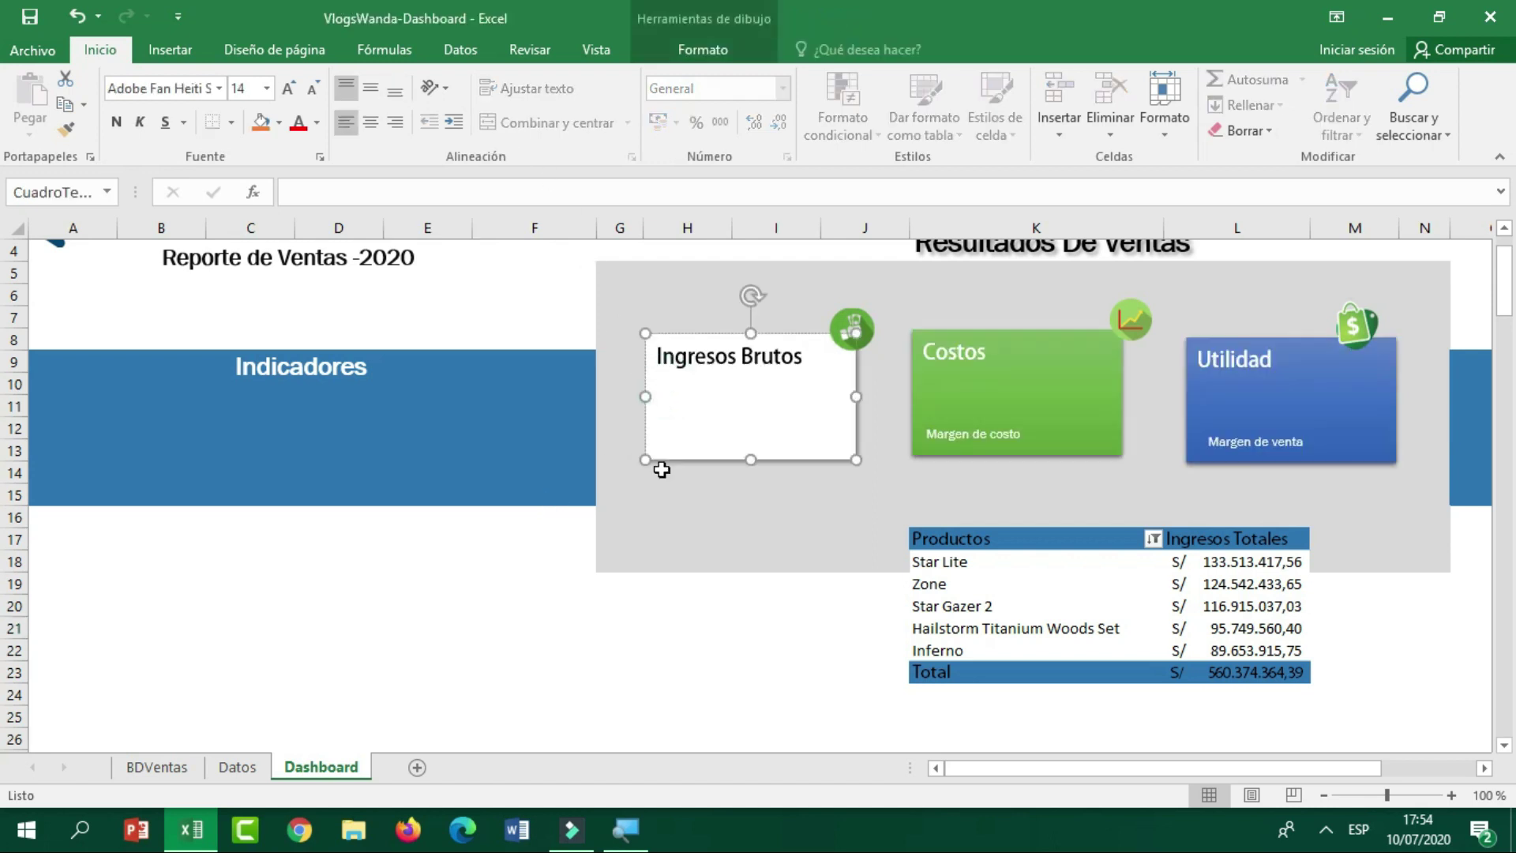
left_click(682, 493)
left_click(171, 49)
left_click(363, 78)
left_click(363, 125)
left_click_drag(659, 429, 843, 382)
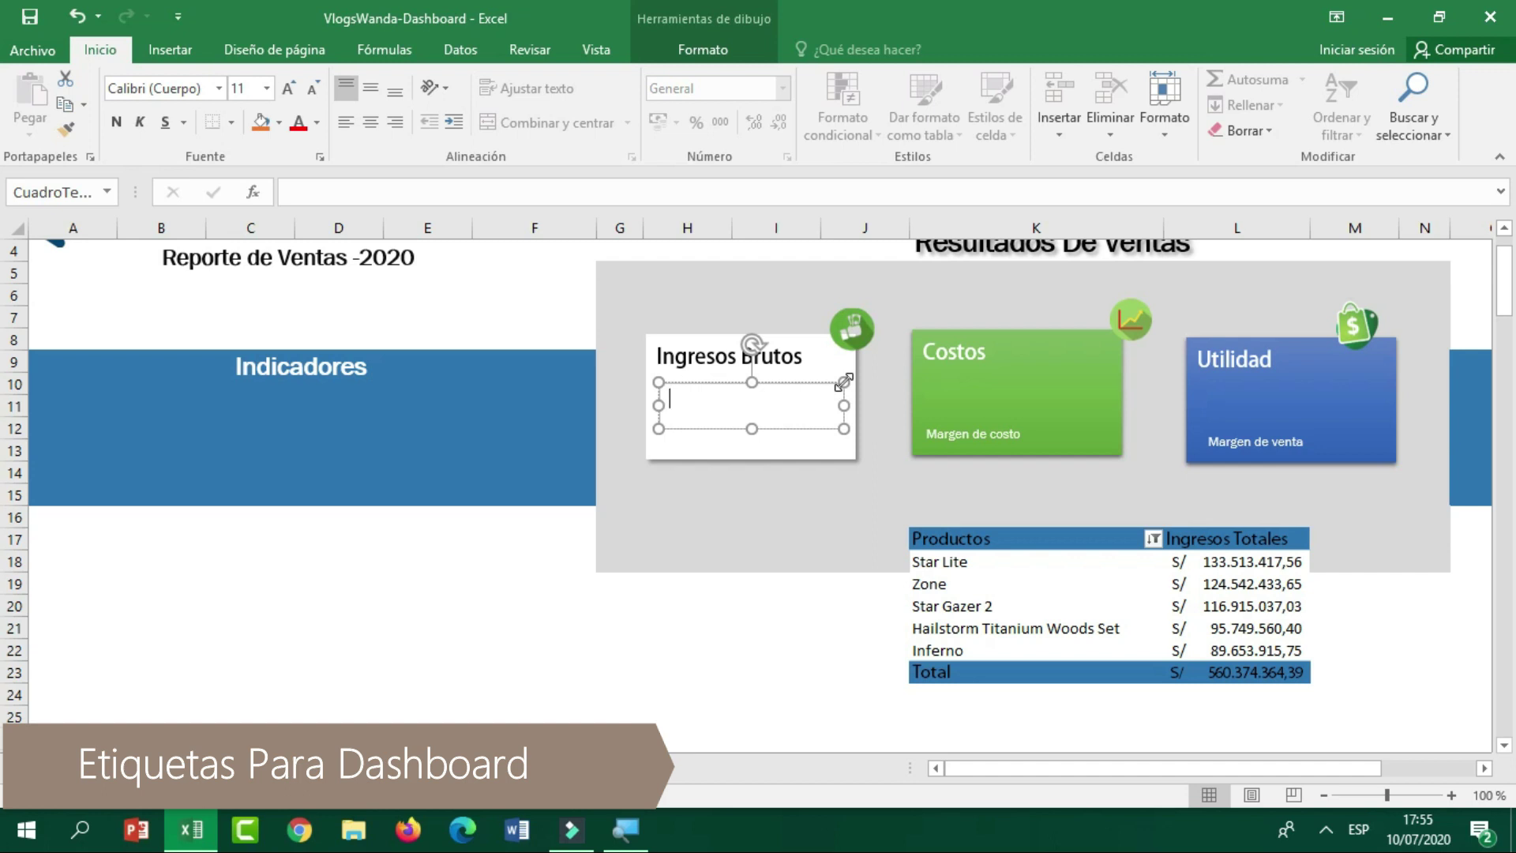
Remove the fill and outline from the text box on the Ingresos Brutos card.
left_click(825, 382)
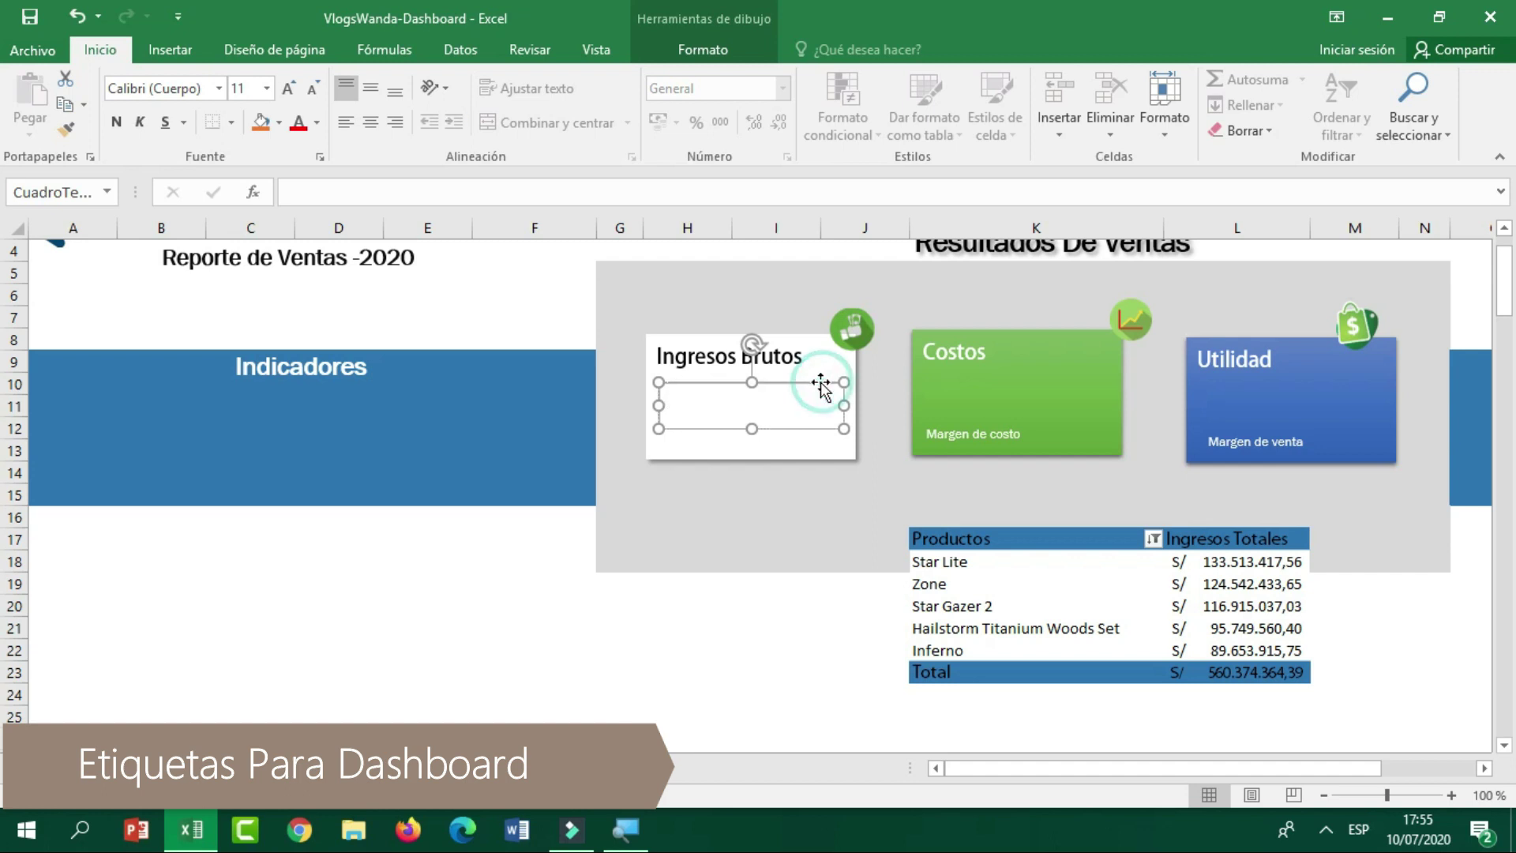
left_click(710, 47)
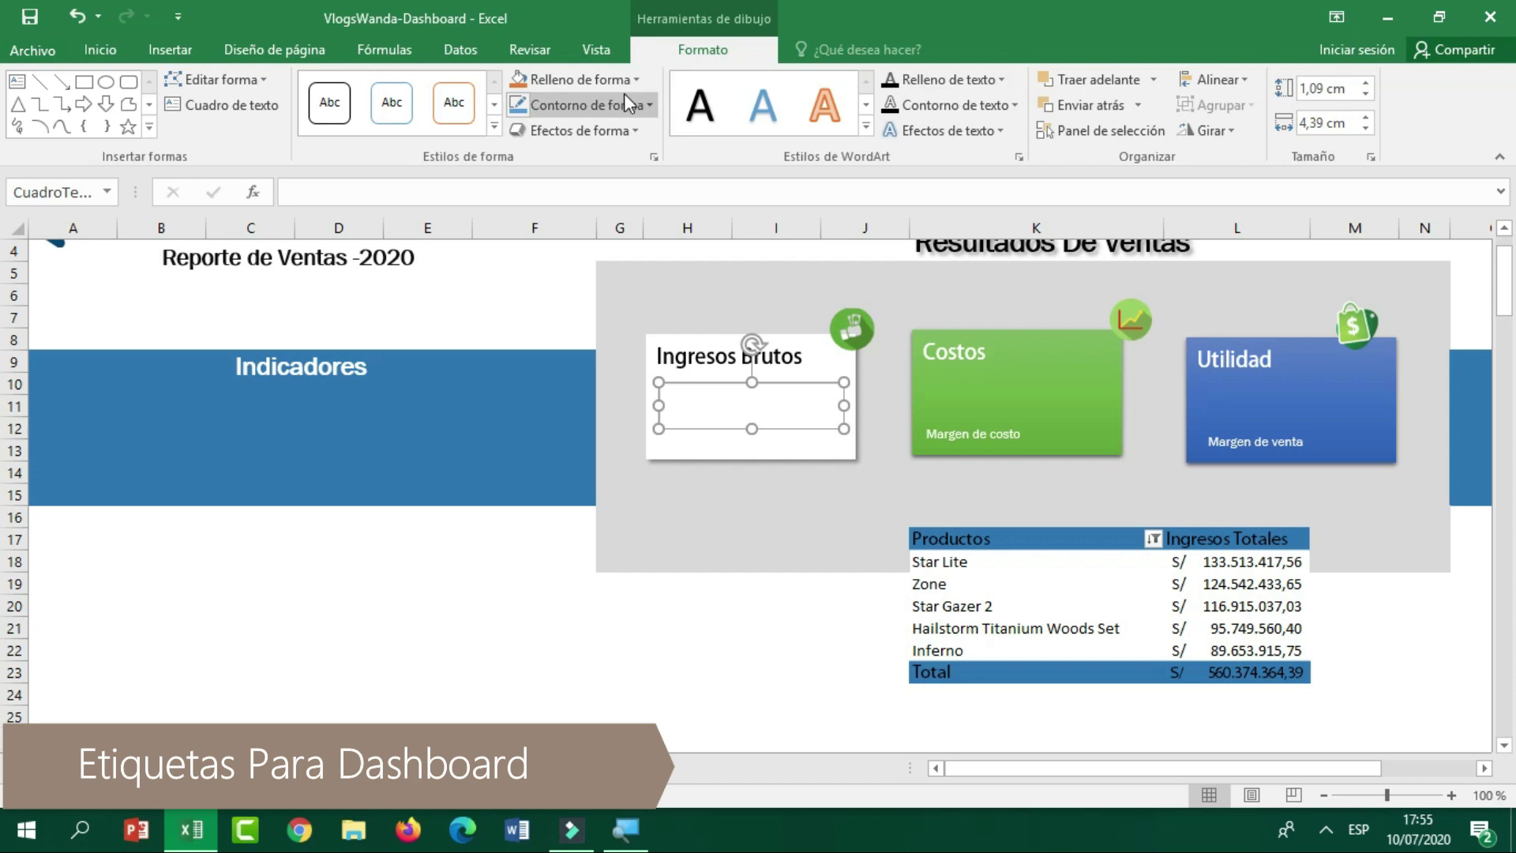
left_click(631, 83)
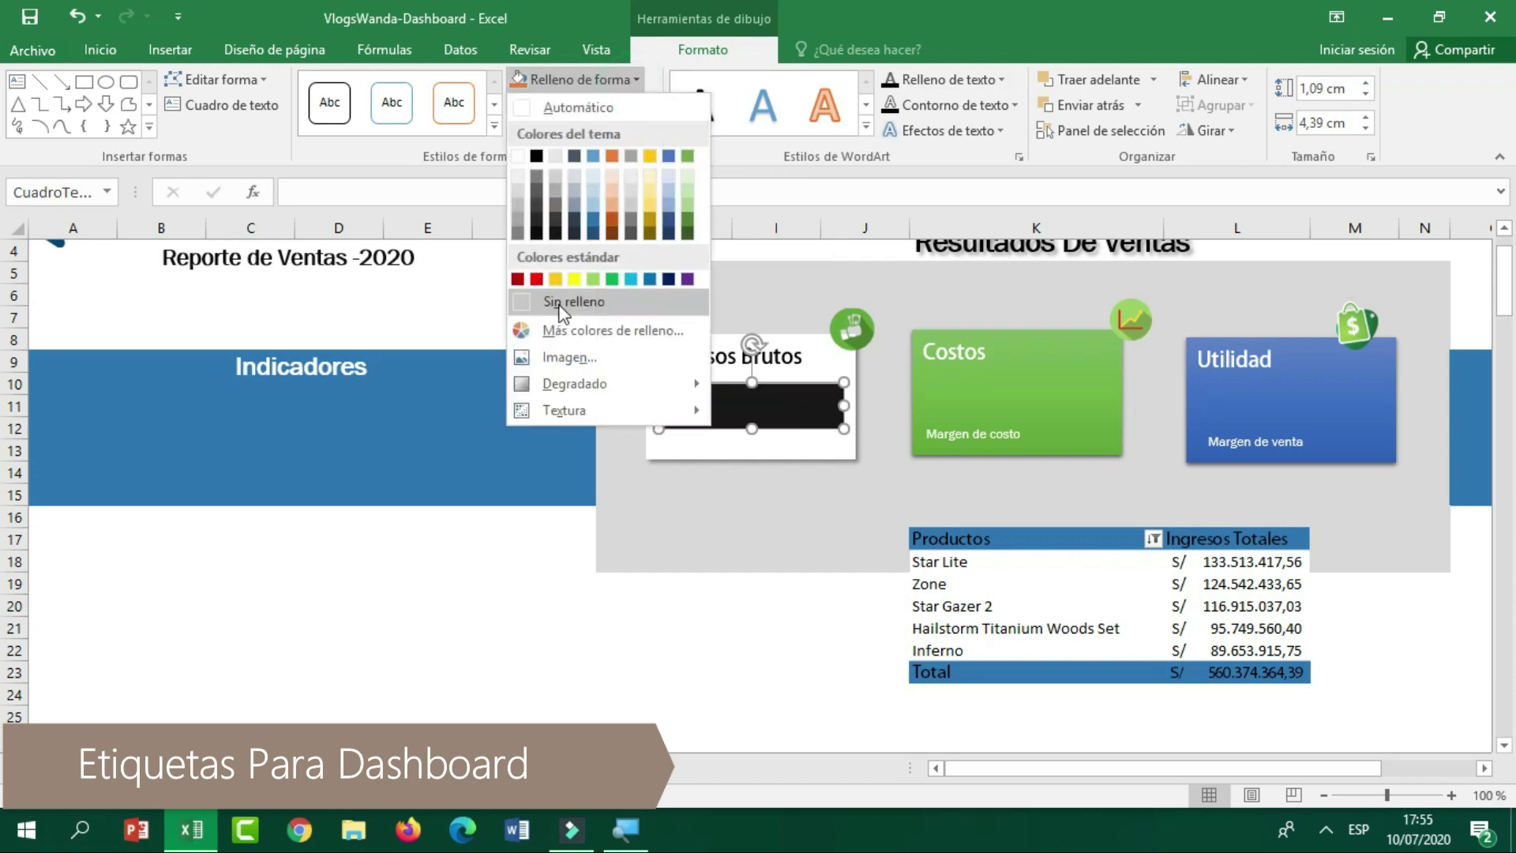
left_click(562, 304)
left_click(623, 105)
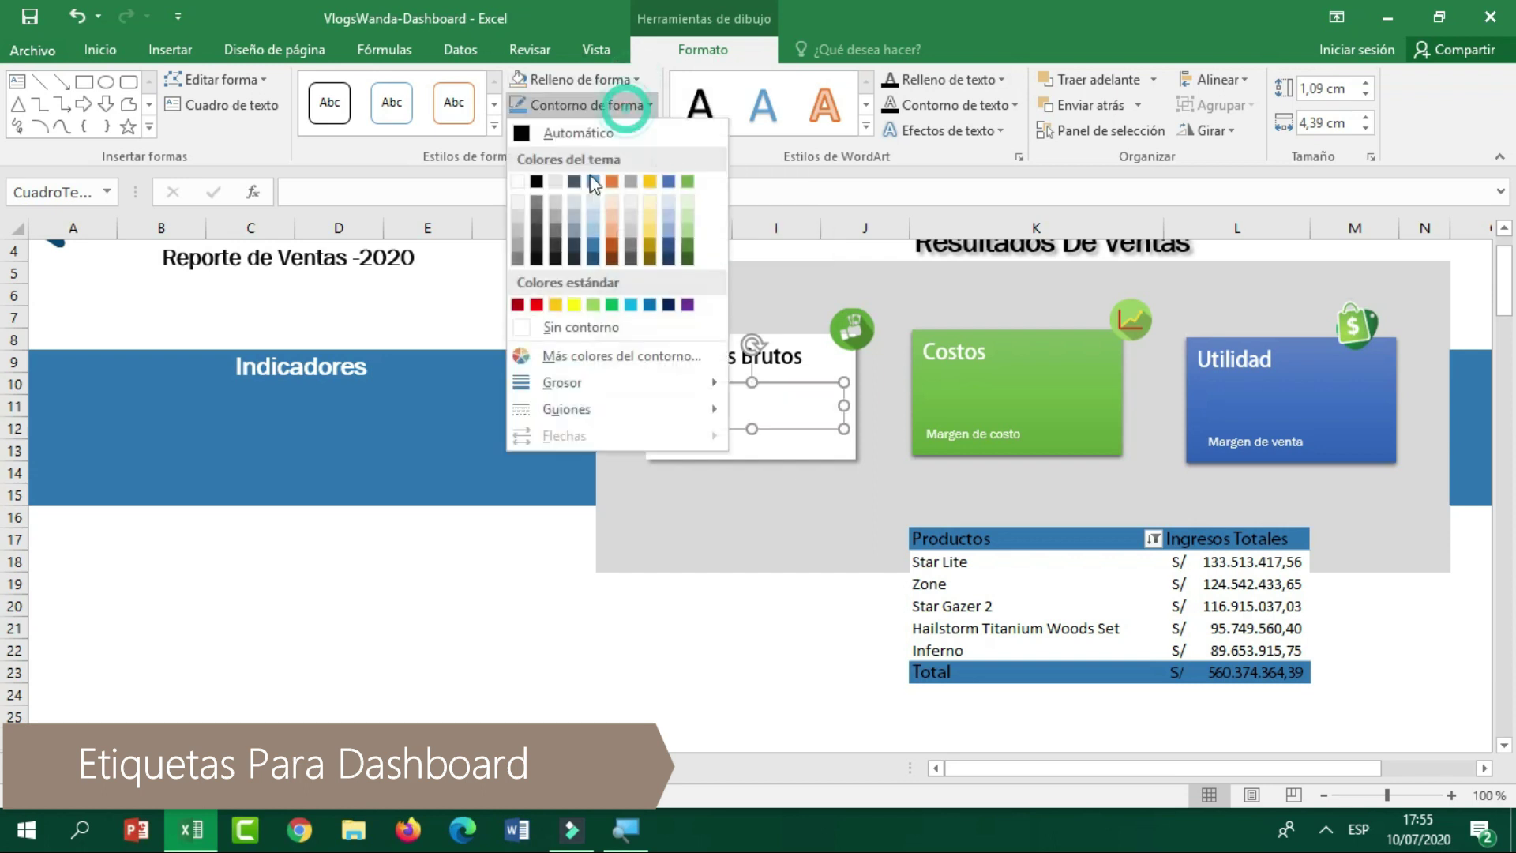
left_click(583, 339)
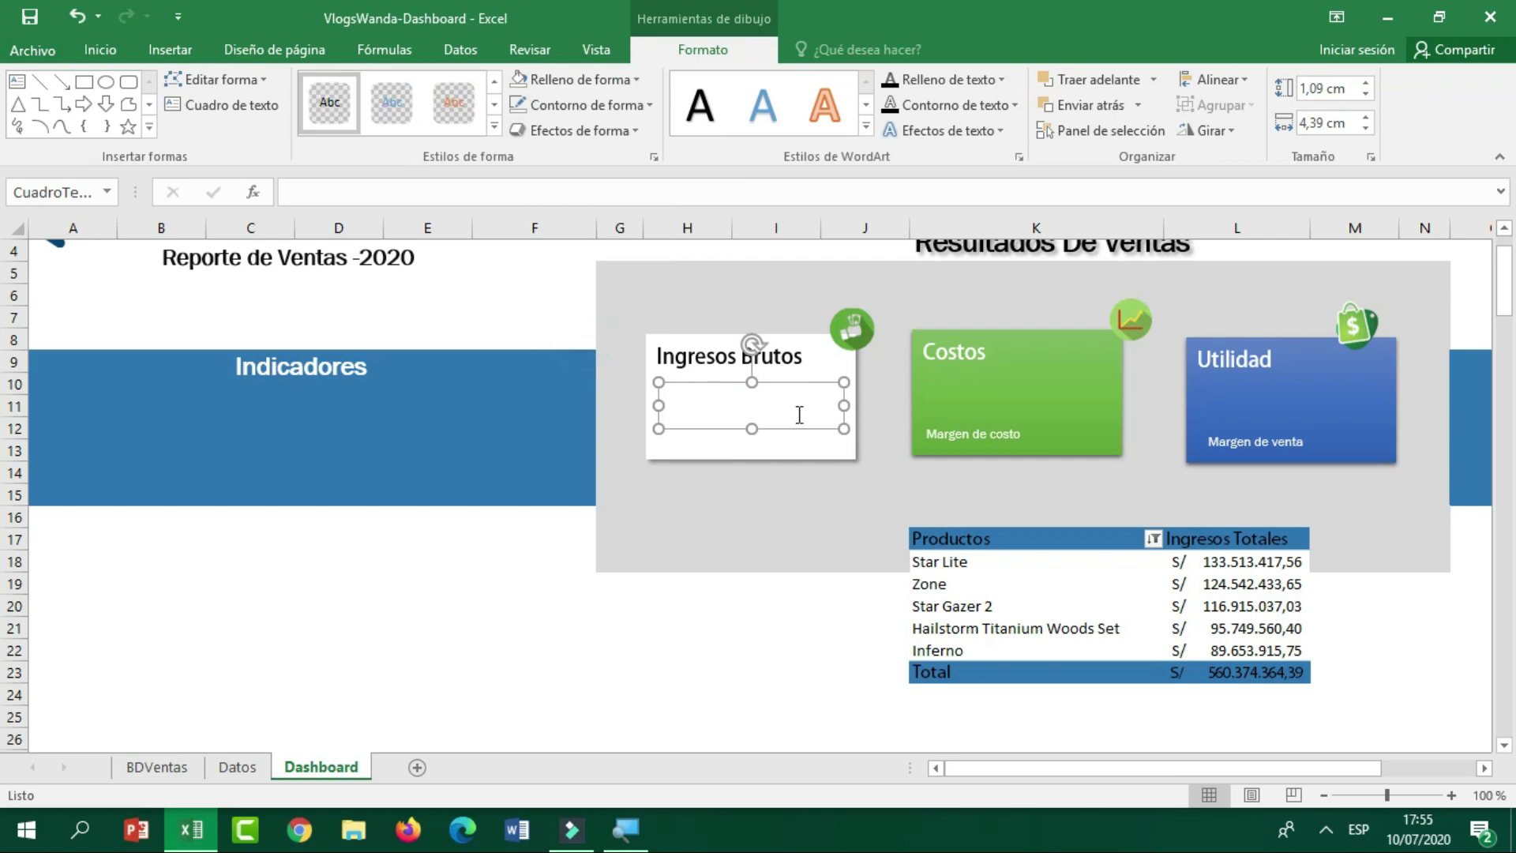
Set the text box's font to Franklin Gothic Book in bold and place a copy of the box on the Utilidad card.
left_click(92, 50)
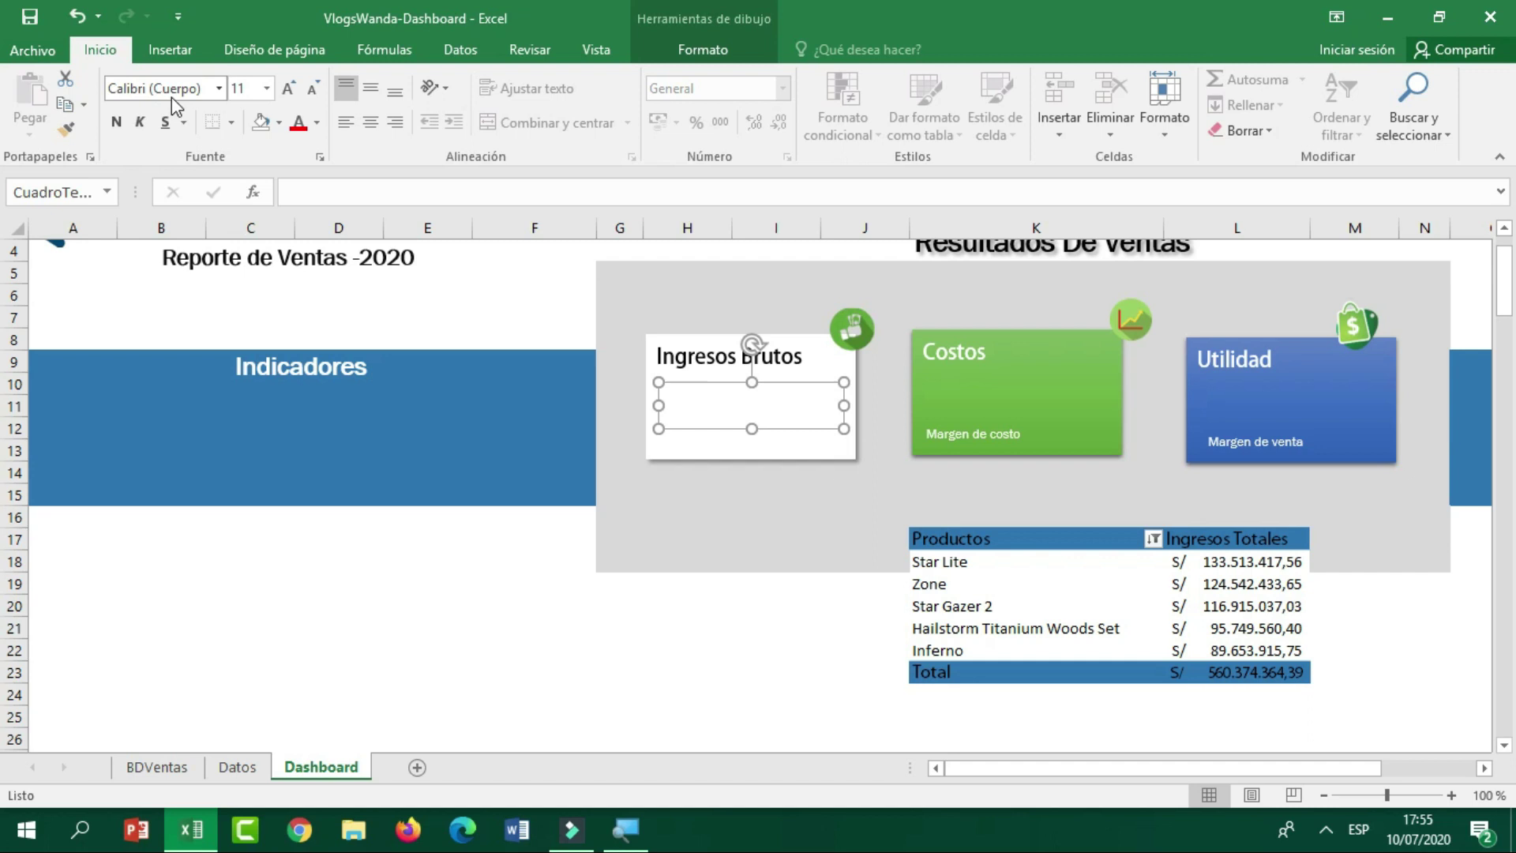
left_click(177, 90)
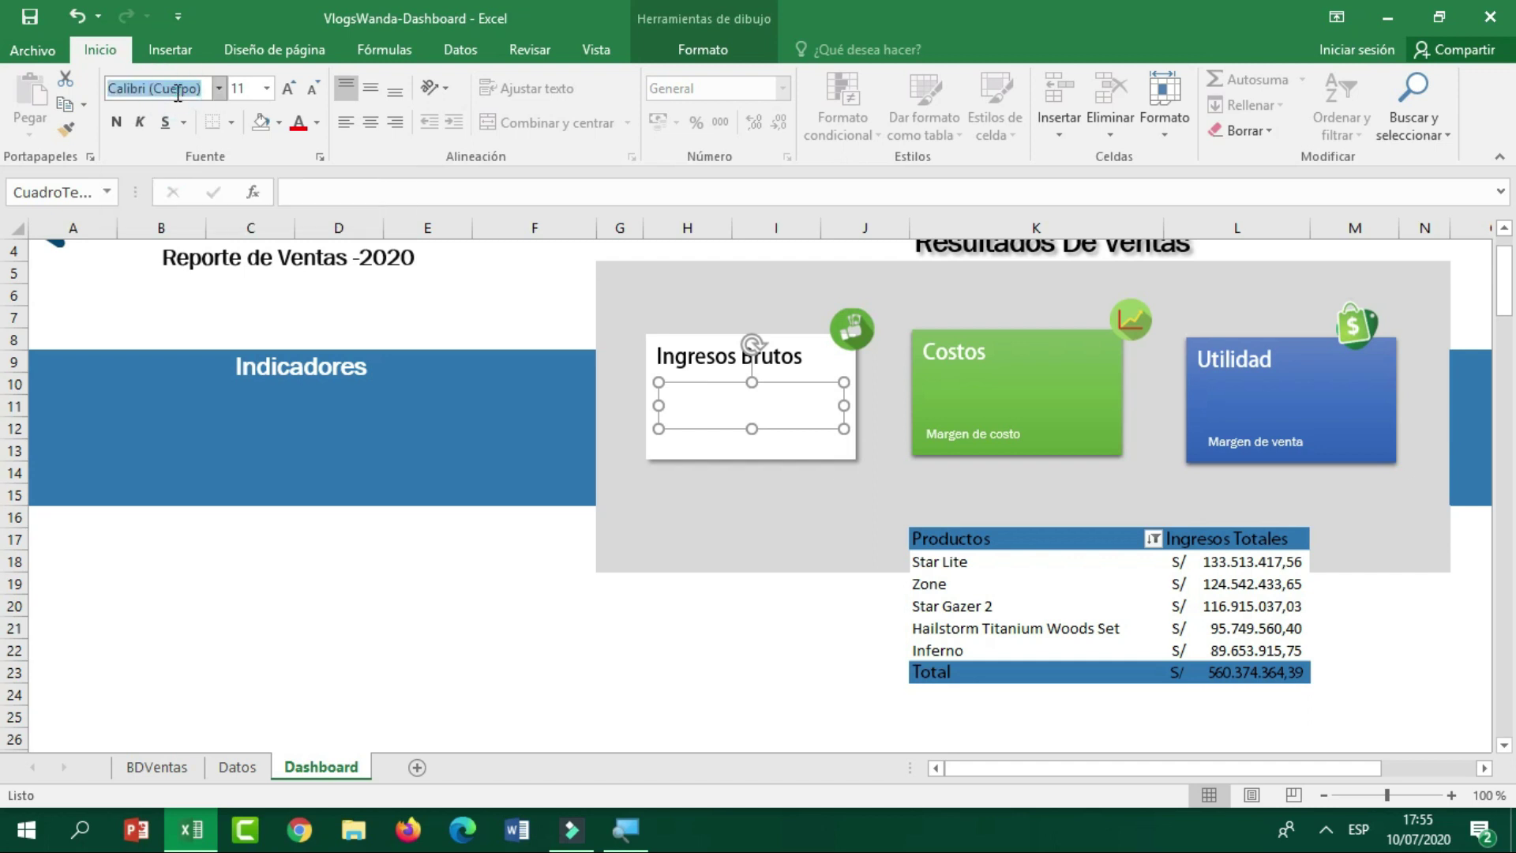
type("Franklin Gothic B")
key("Return")
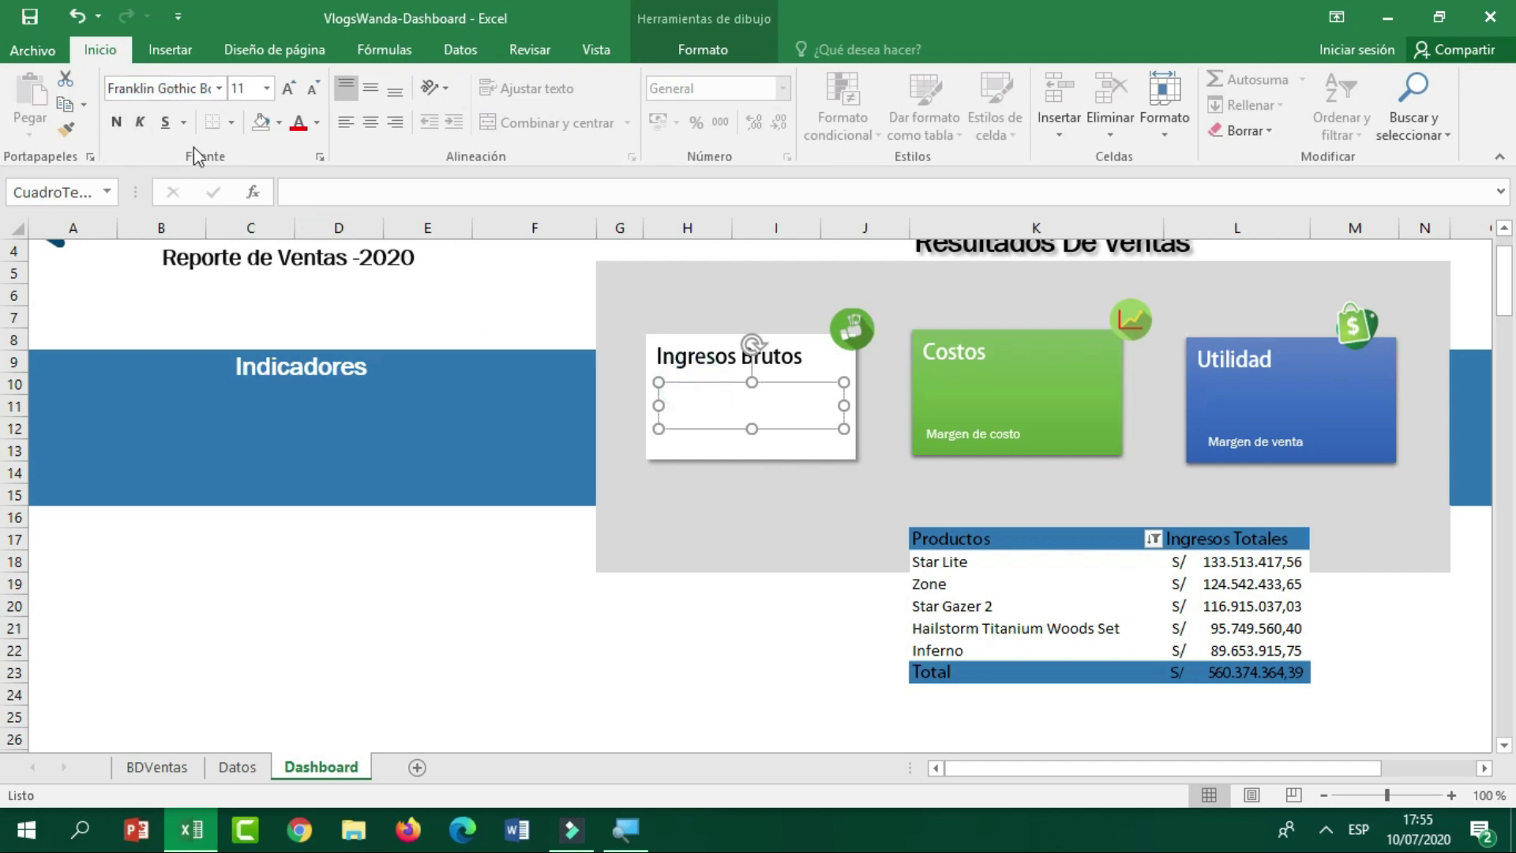
left_click(117, 122)
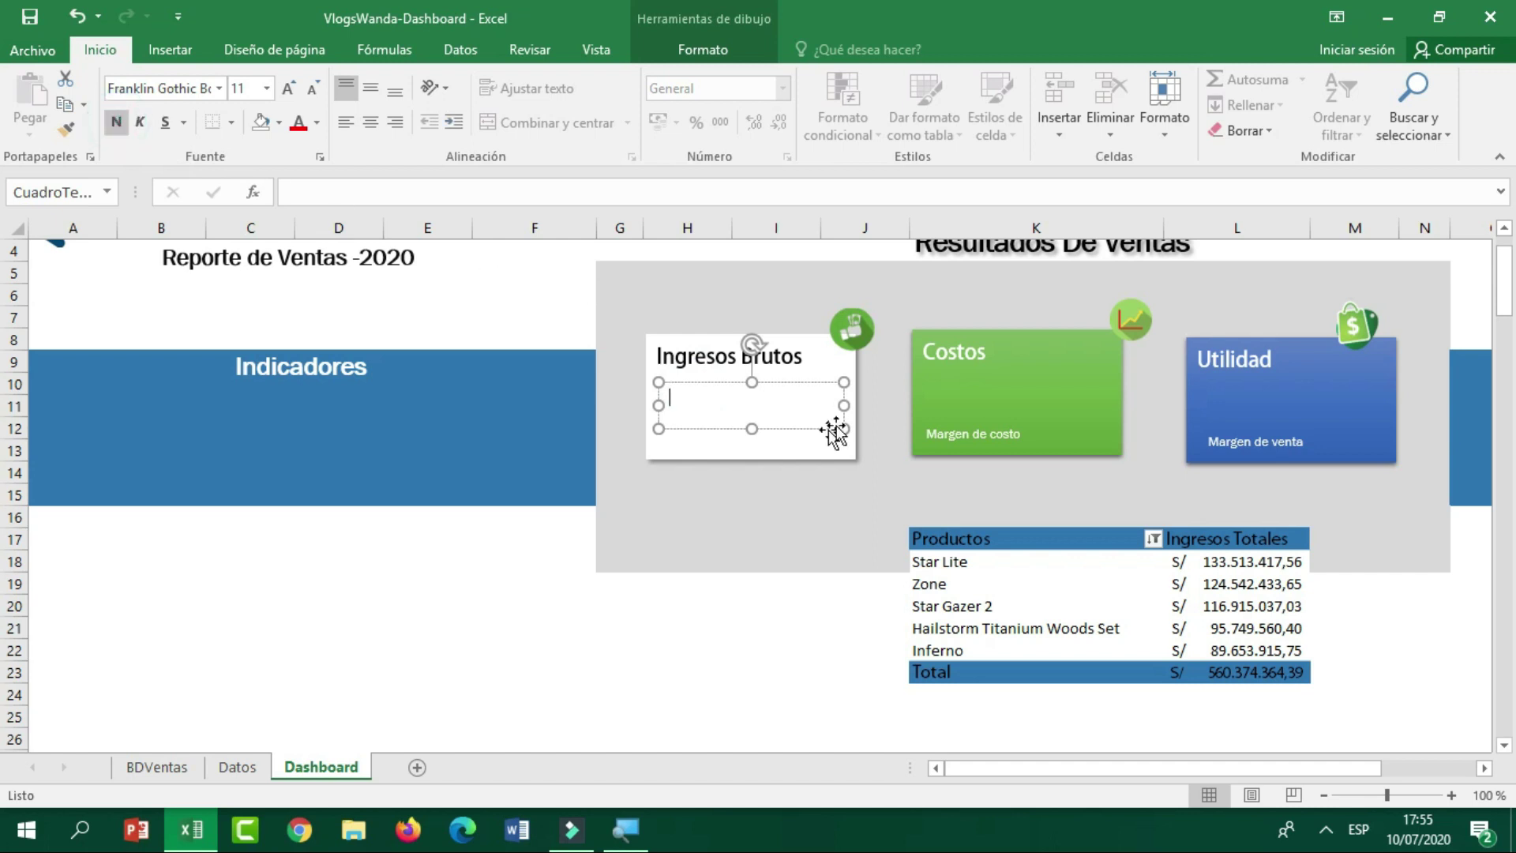
left_click_drag(812, 394, 1359, 378)
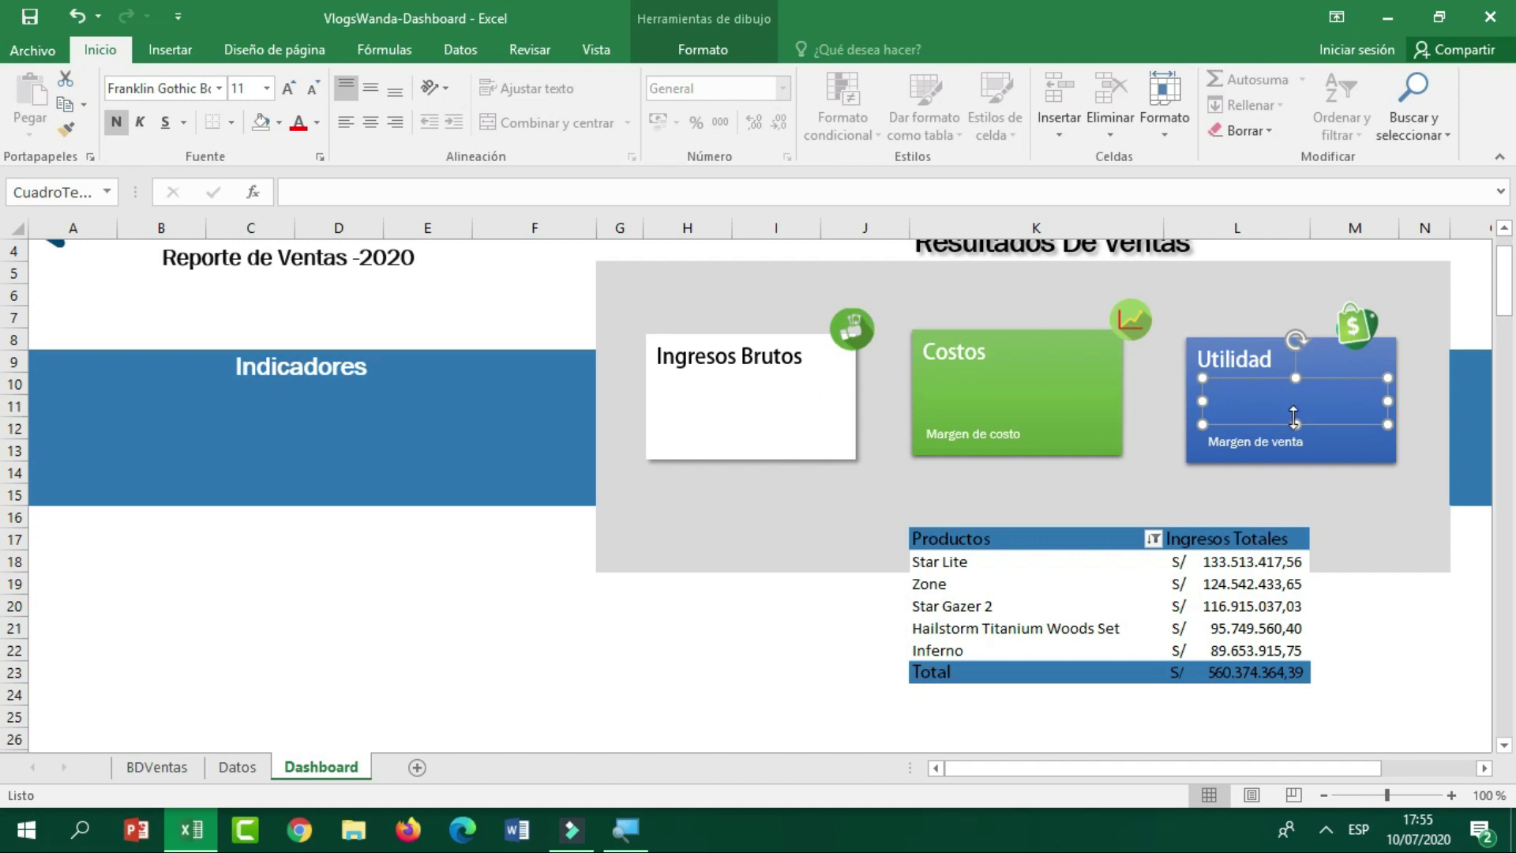
left_click(734, 605)
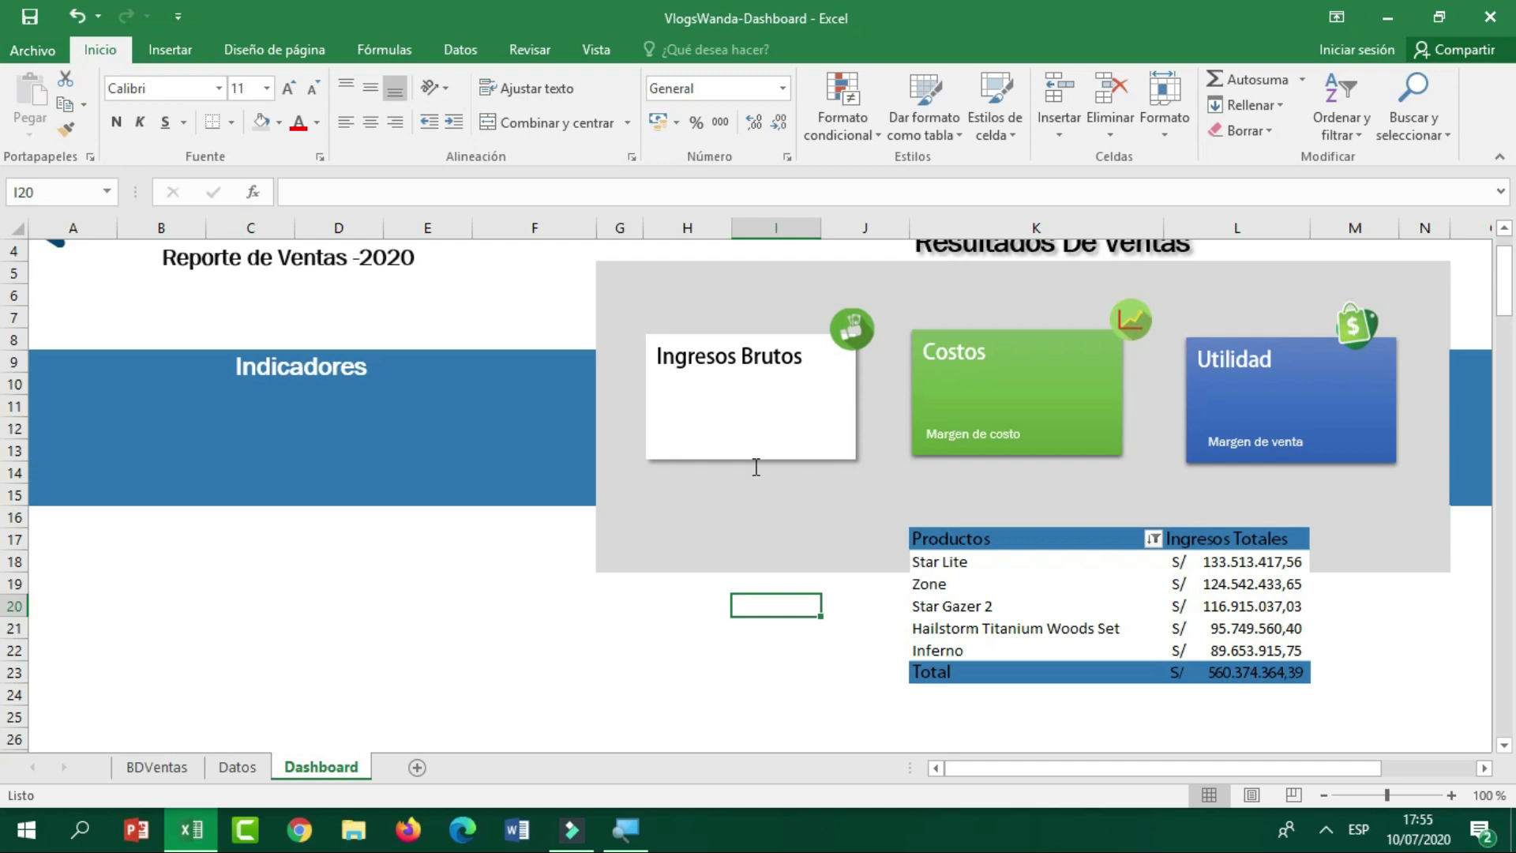
Link the Ingresos Brutos card's text box to the total income in cell A7 of the Datos sheet with =Datos!A7.
left_click(701, 406)
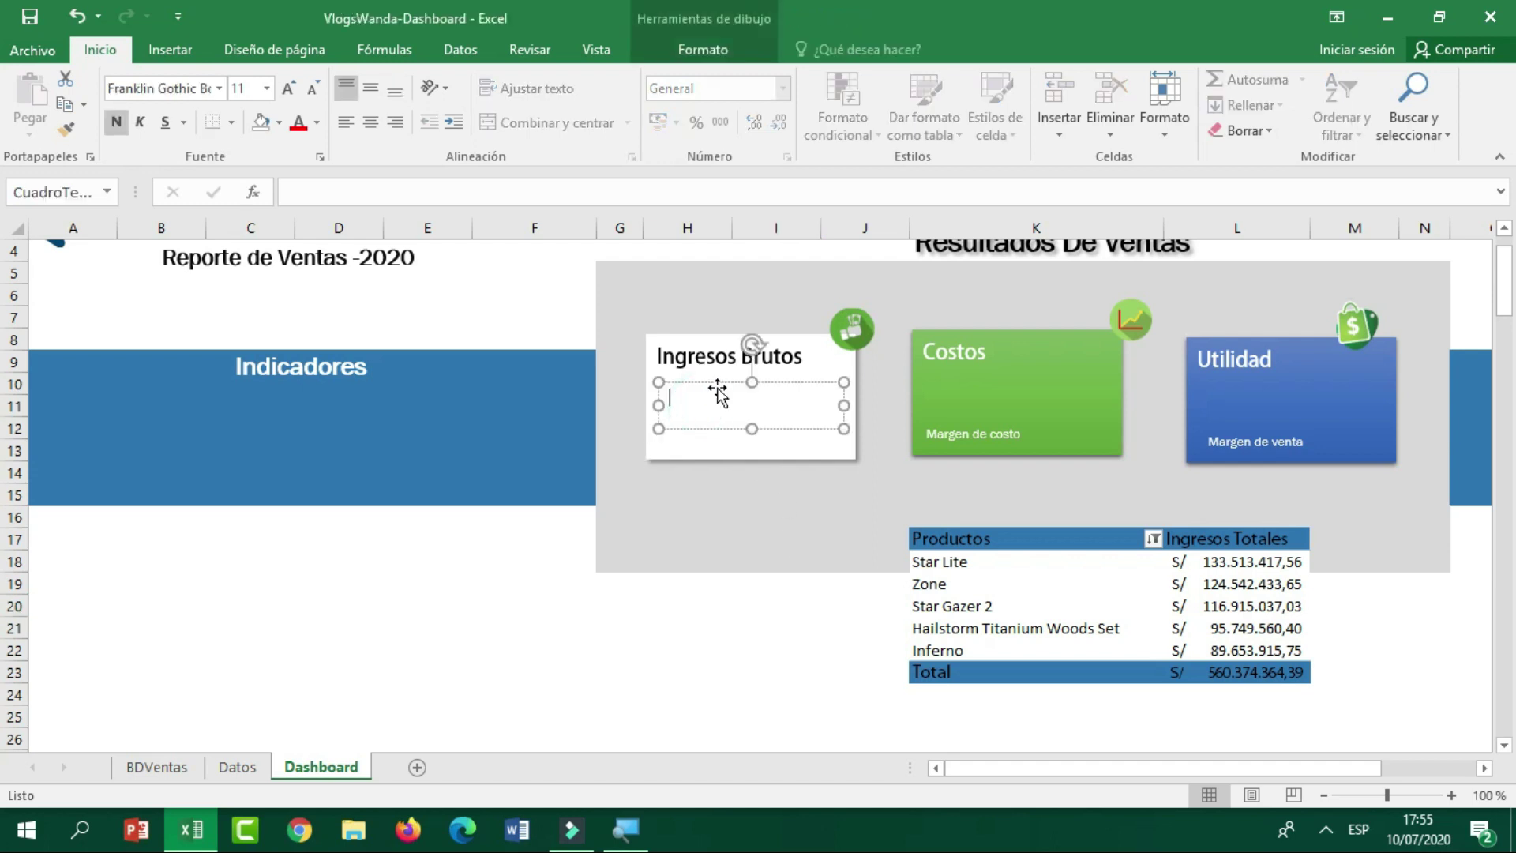
left_click(712, 384)
left_click(738, 412)
key("BackSpace")
left_click(463, 196)
type("=")
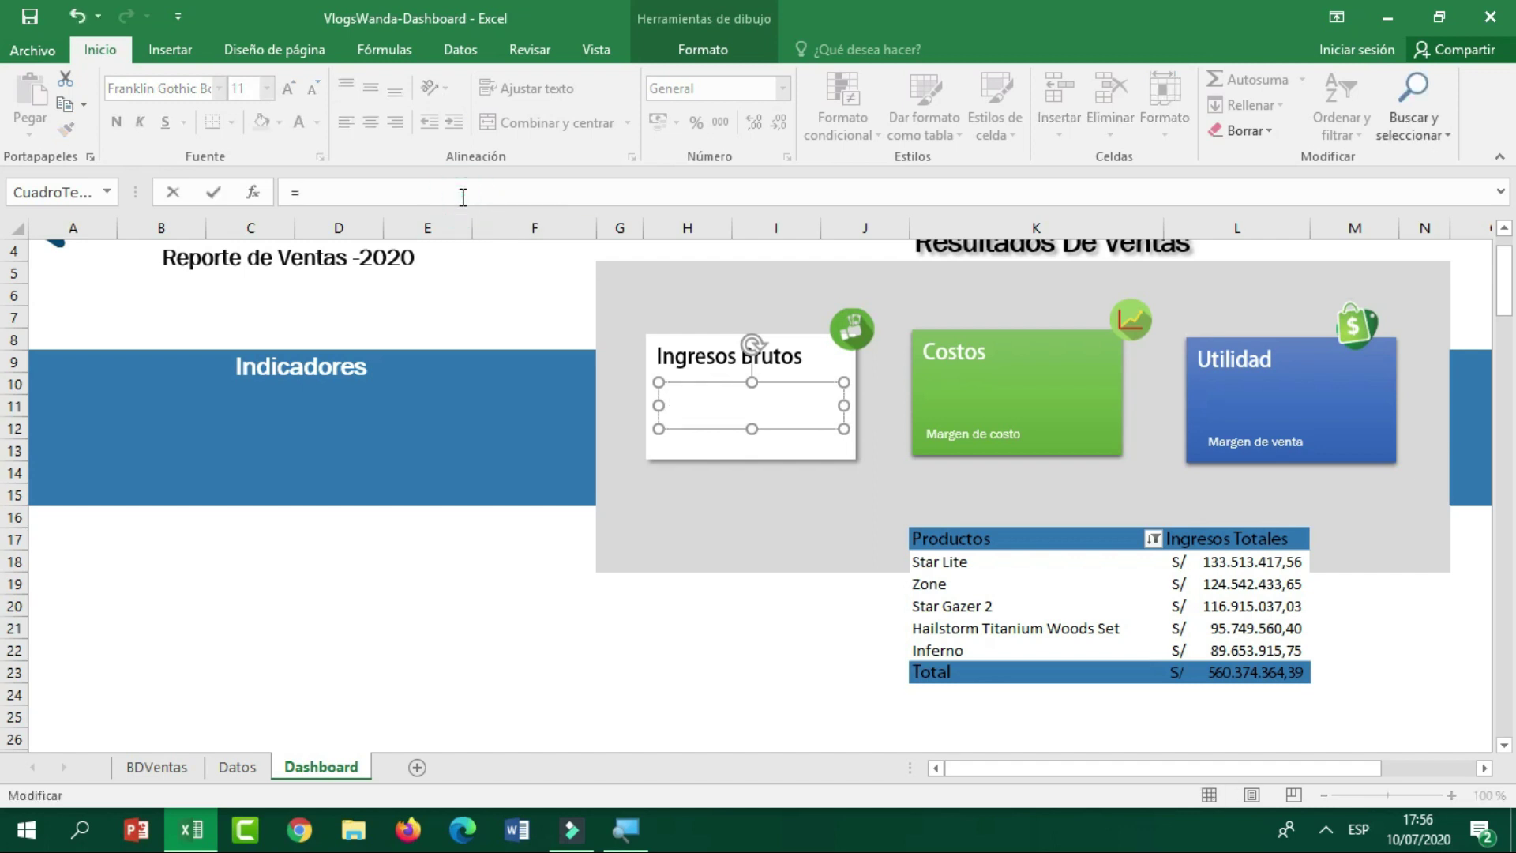
left_click(237, 766)
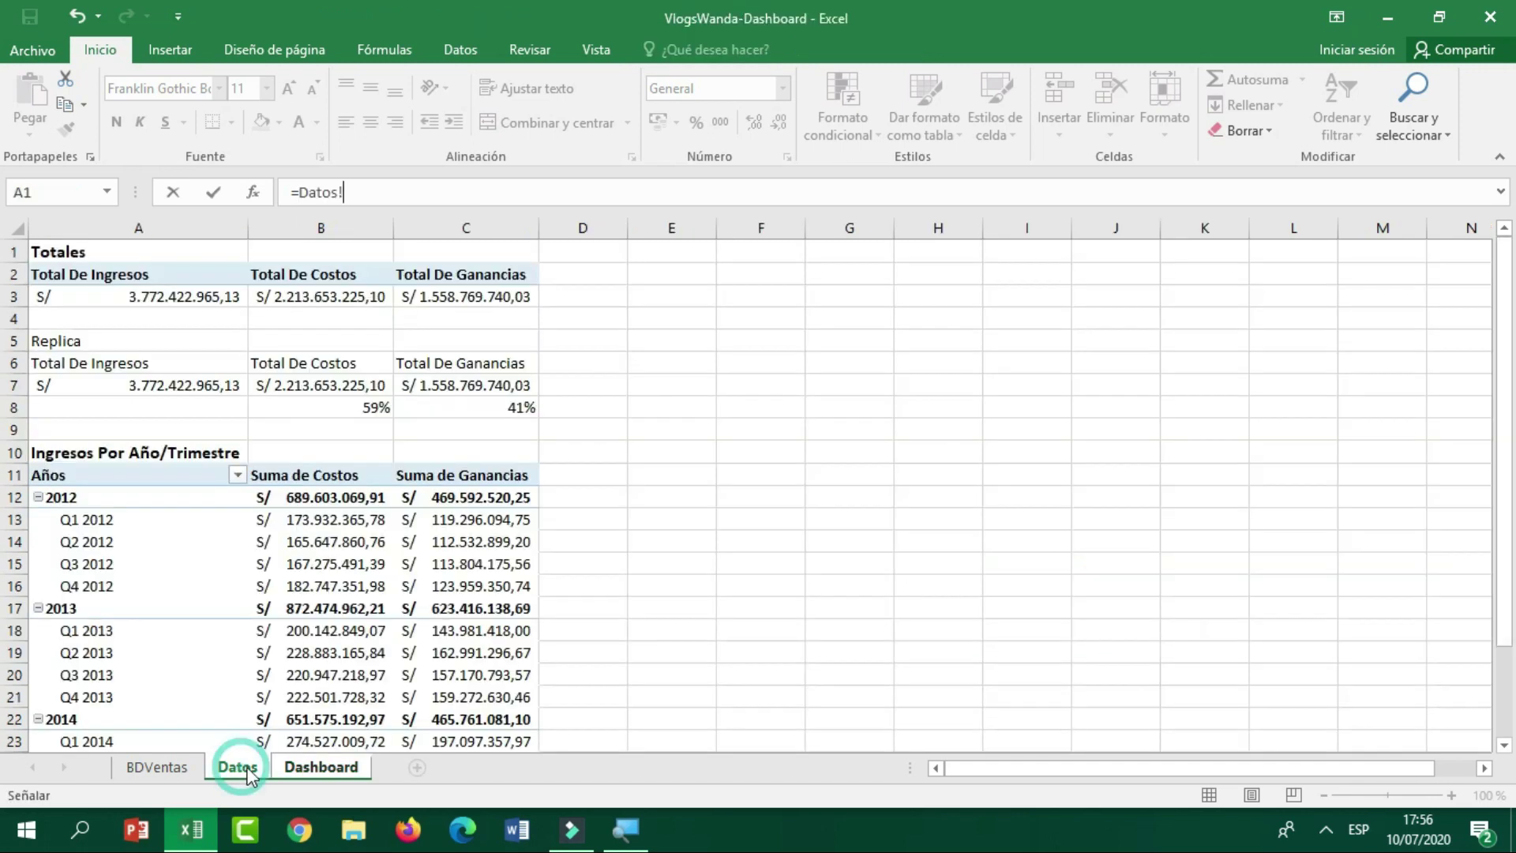
left_click(227, 386)
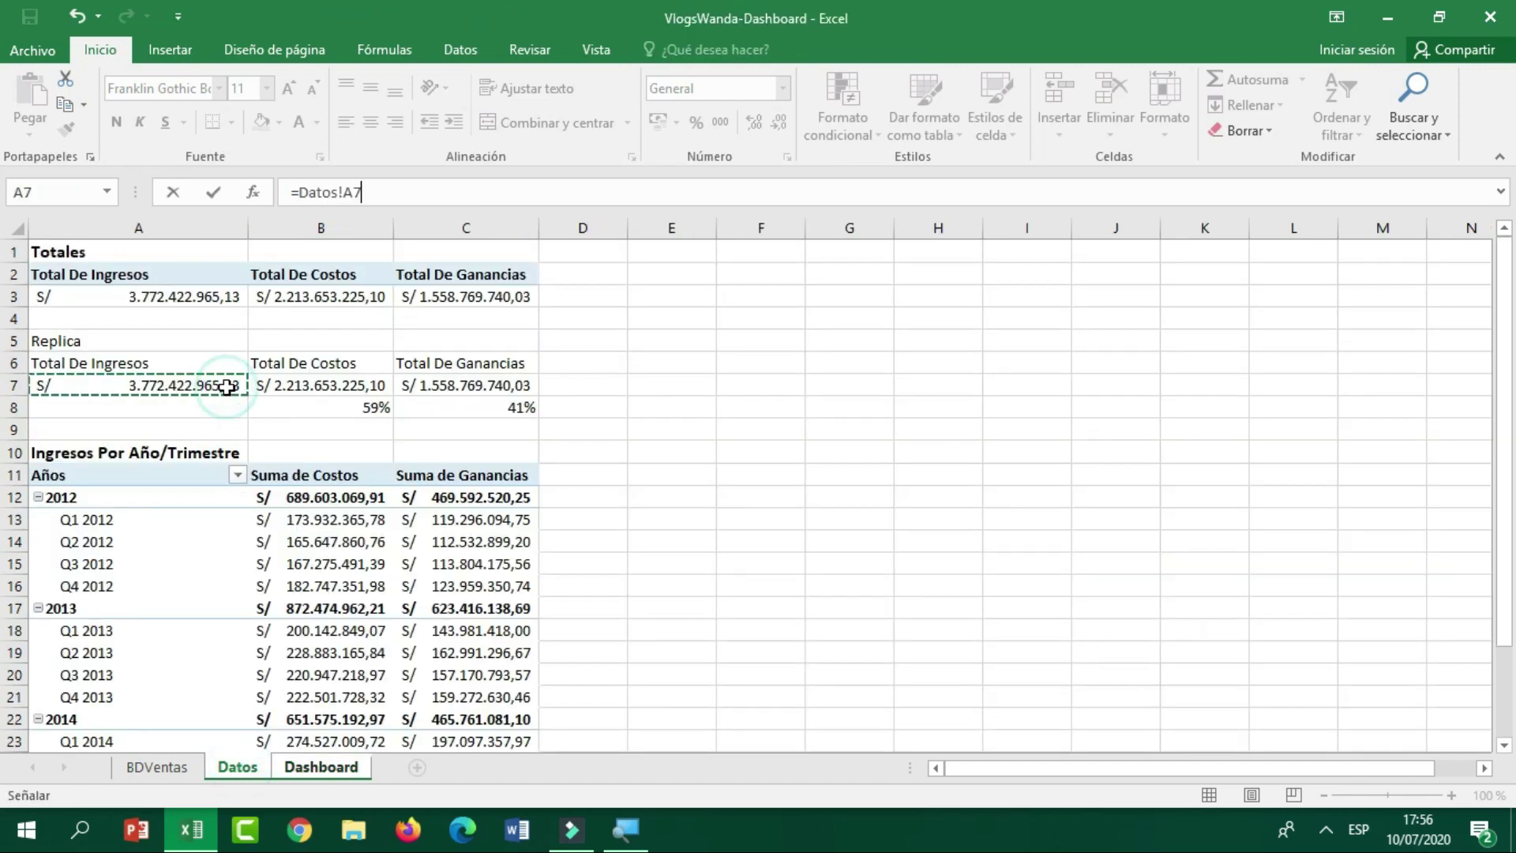
key("Return")
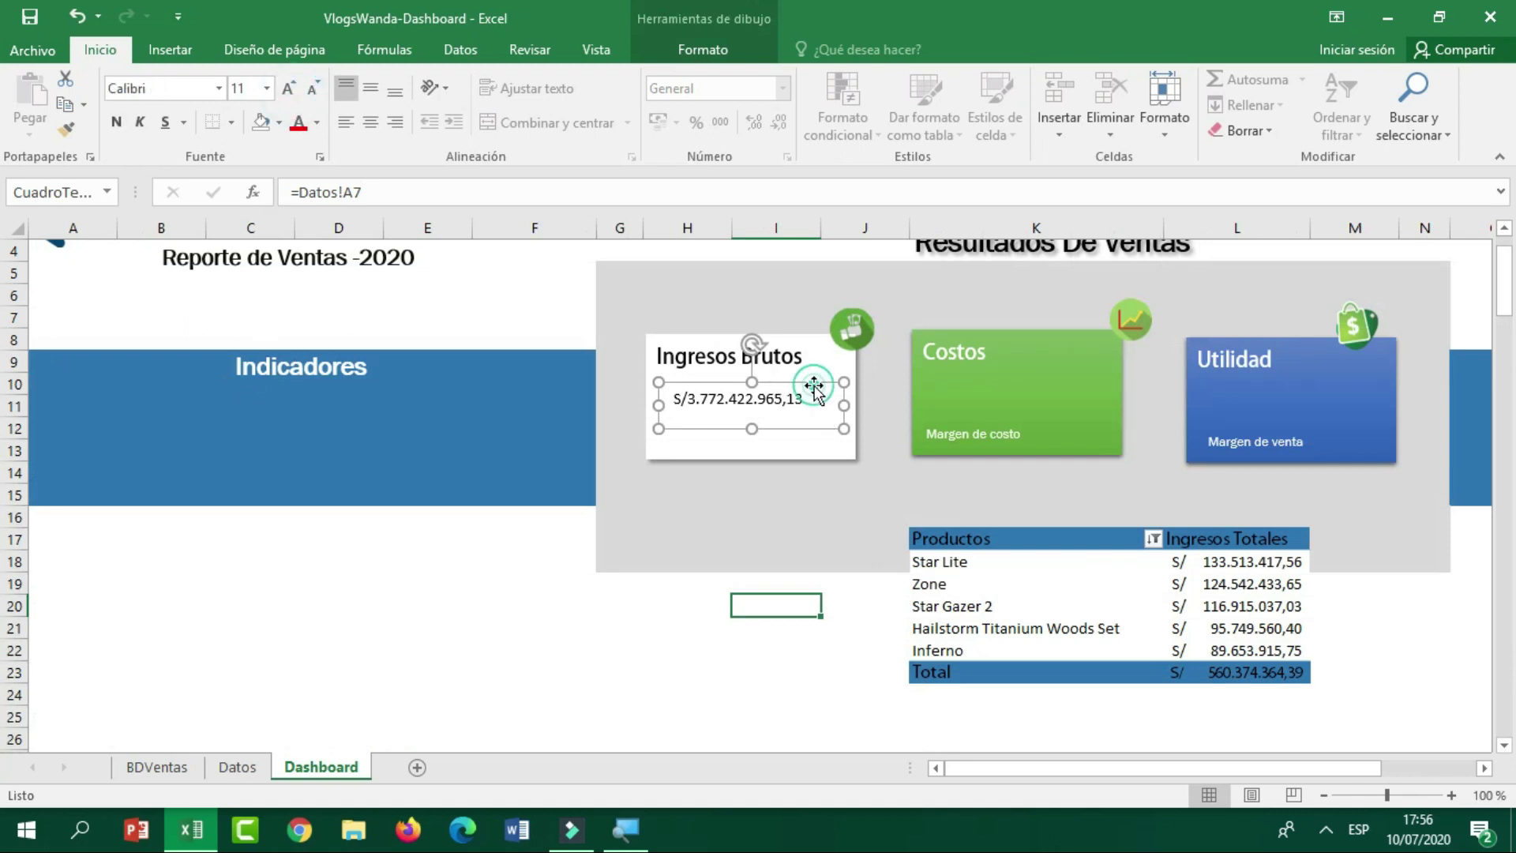
Make the linked income figure on the Ingresos Brutos card bold, size 12 and right-aligned.
left_click(115, 123)
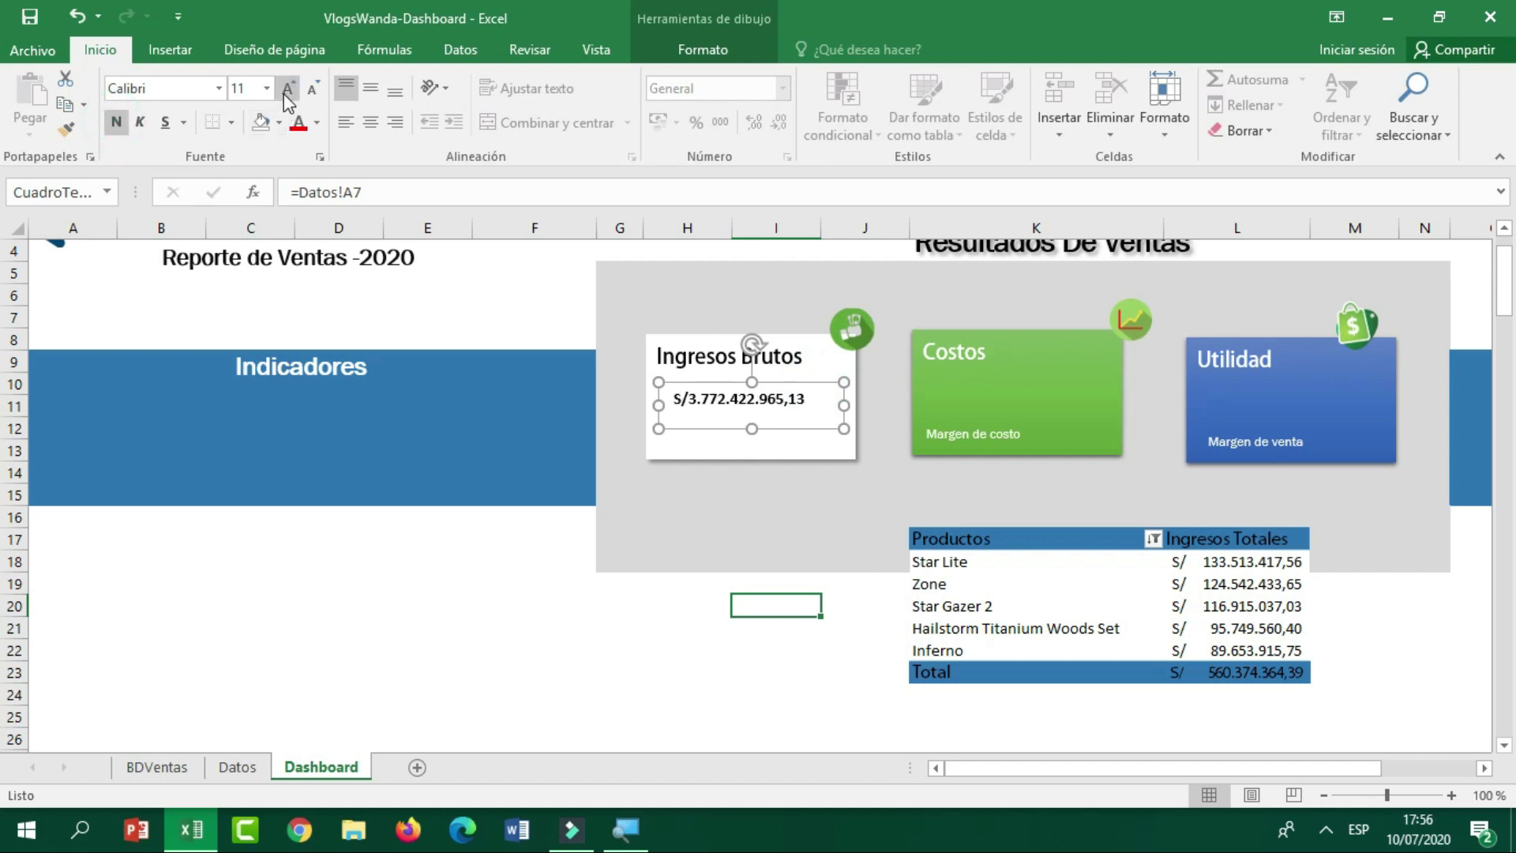
left_click(287, 90)
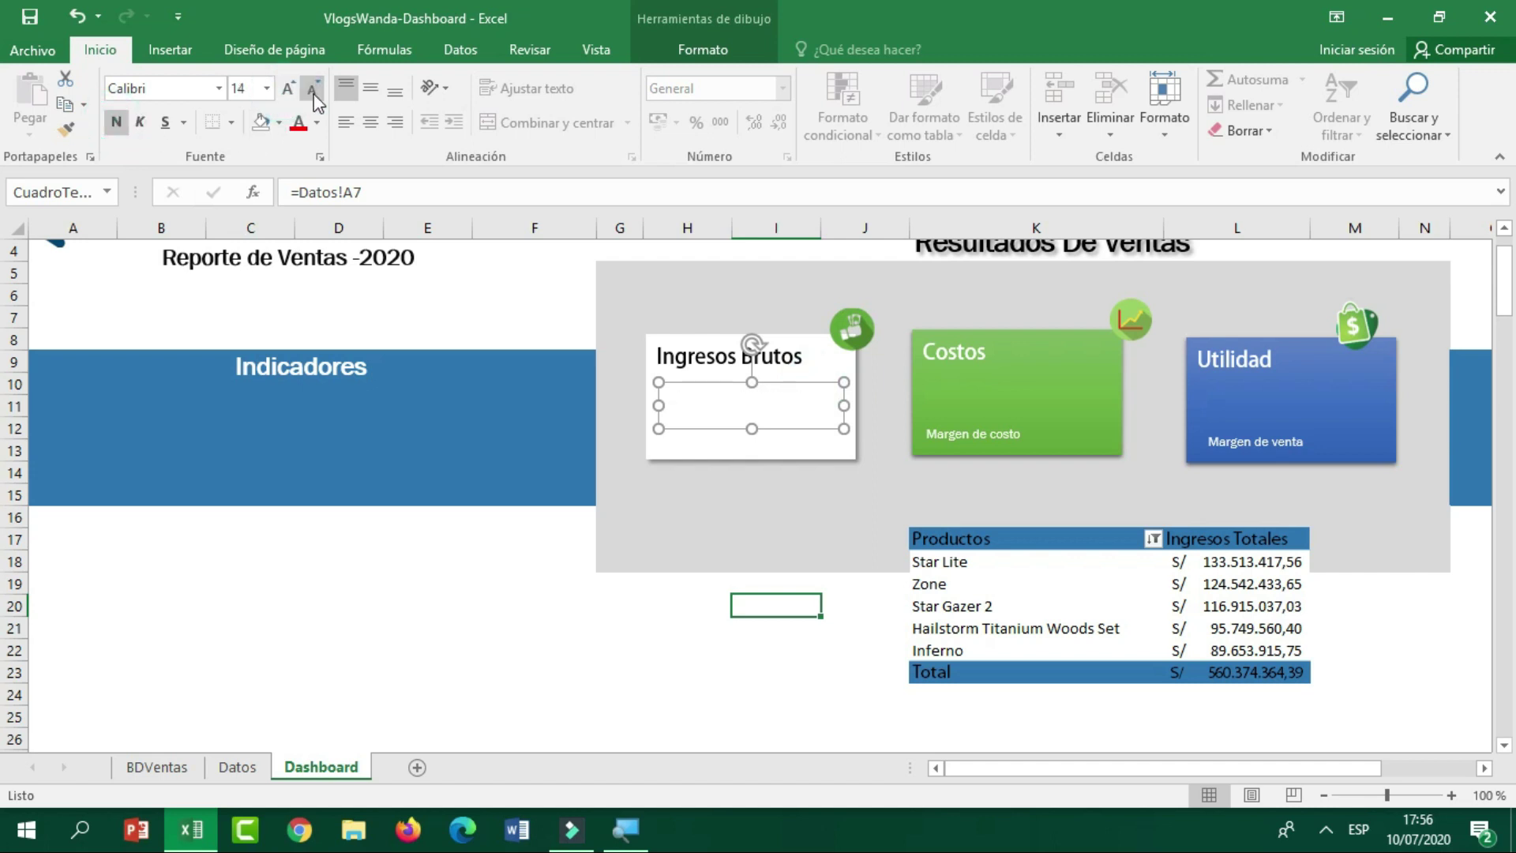
left_click(399, 122)
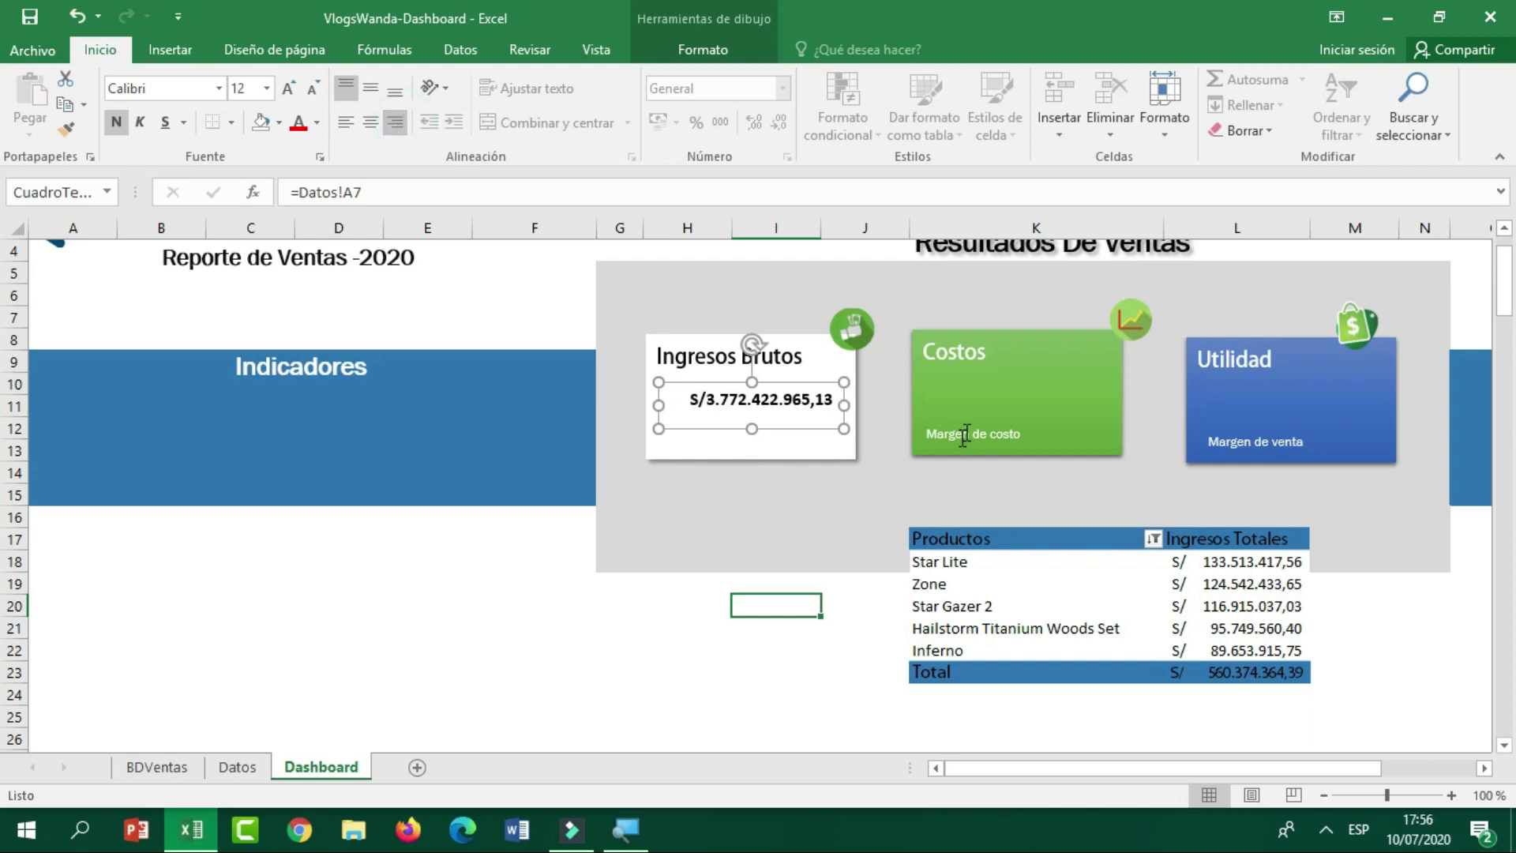
Examine the Costos and Utilidad cards and the replicated totals in A7:C7 of the Datos sheet.
left_click(980, 404)
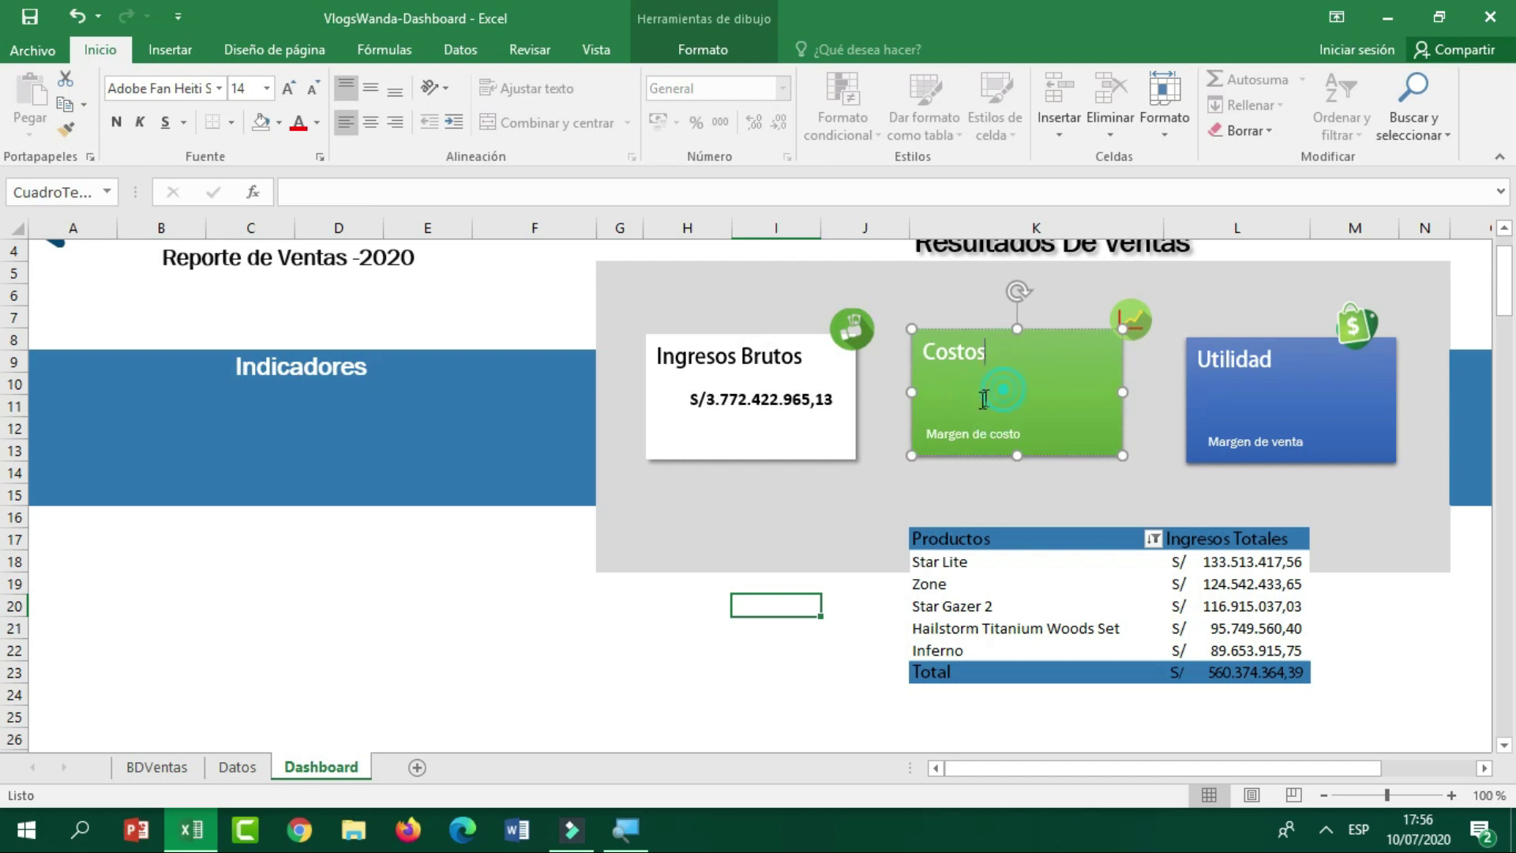
left_click(935, 495)
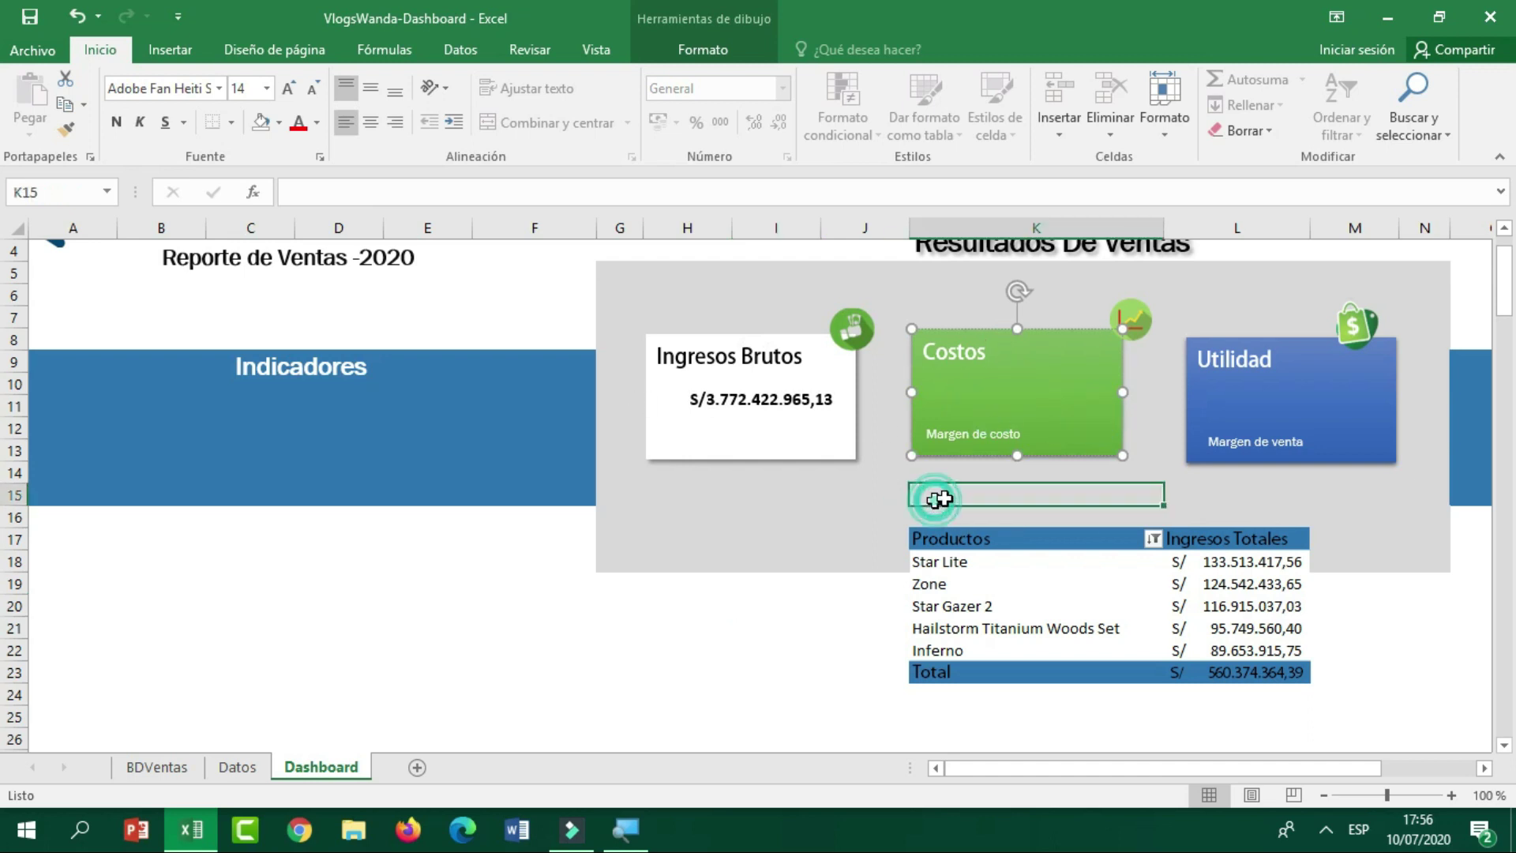
left_click(1005, 403)
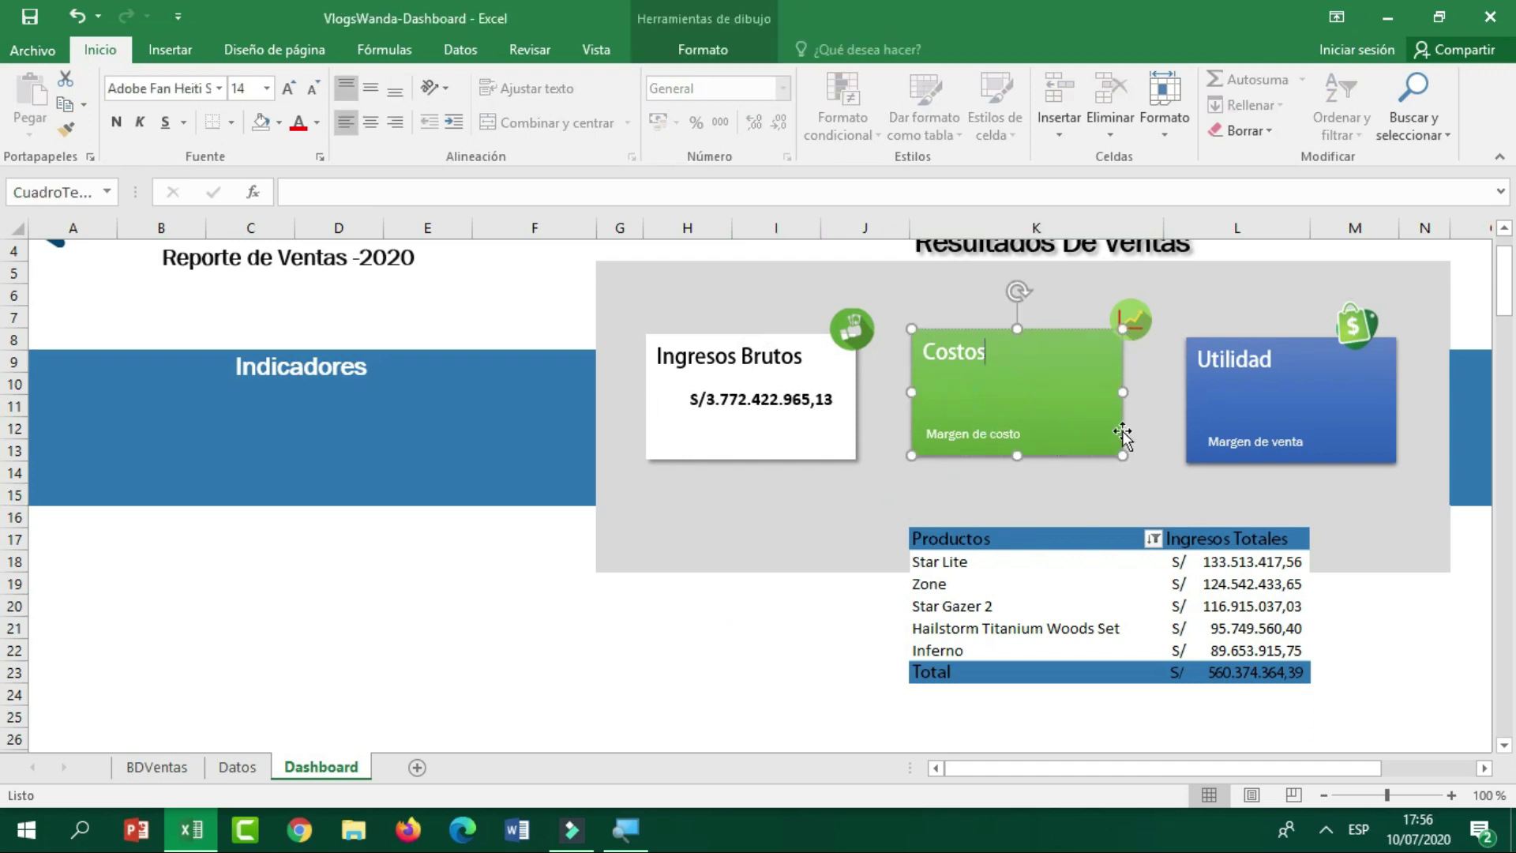
left_click(1195, 412)
left_click(1095, 416)
left_click(1102, 494)
left_click(1101, 395)
left_click(237, 766)
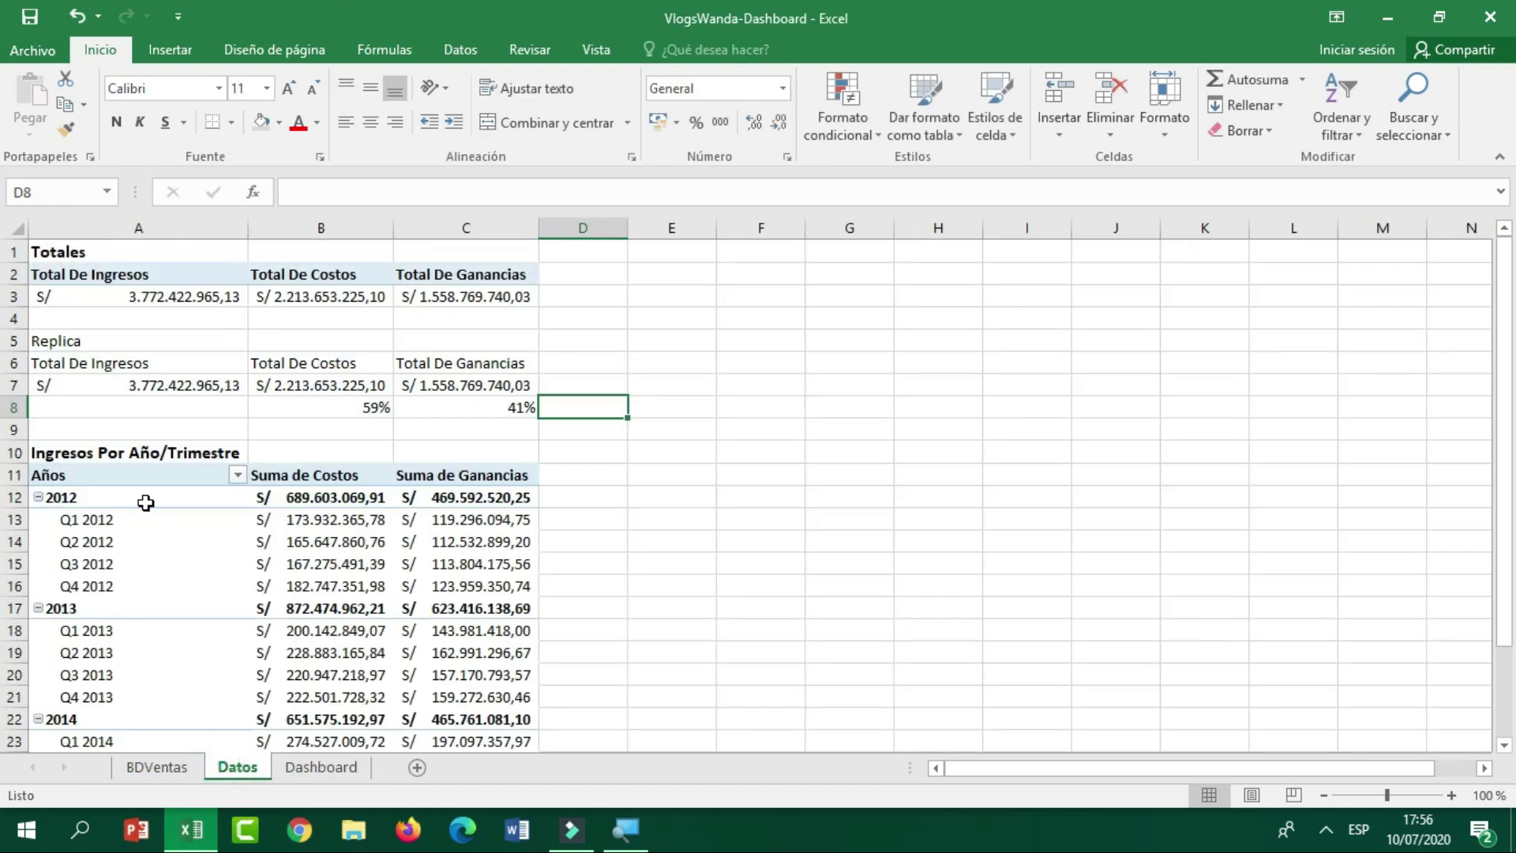
left_click_drag(149, 385, 439, 384)
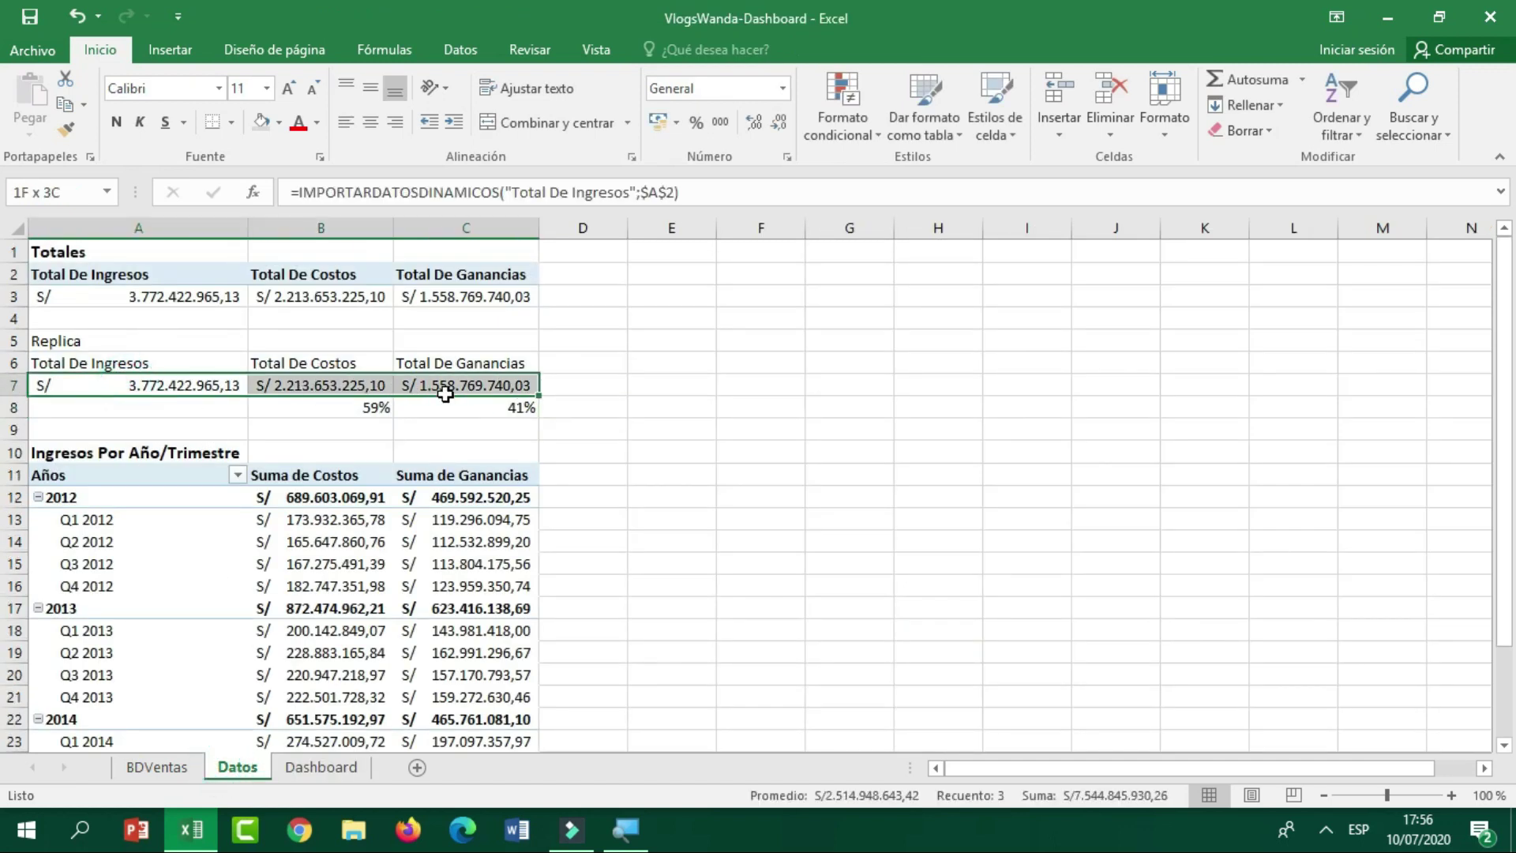
left_click(312, 759)
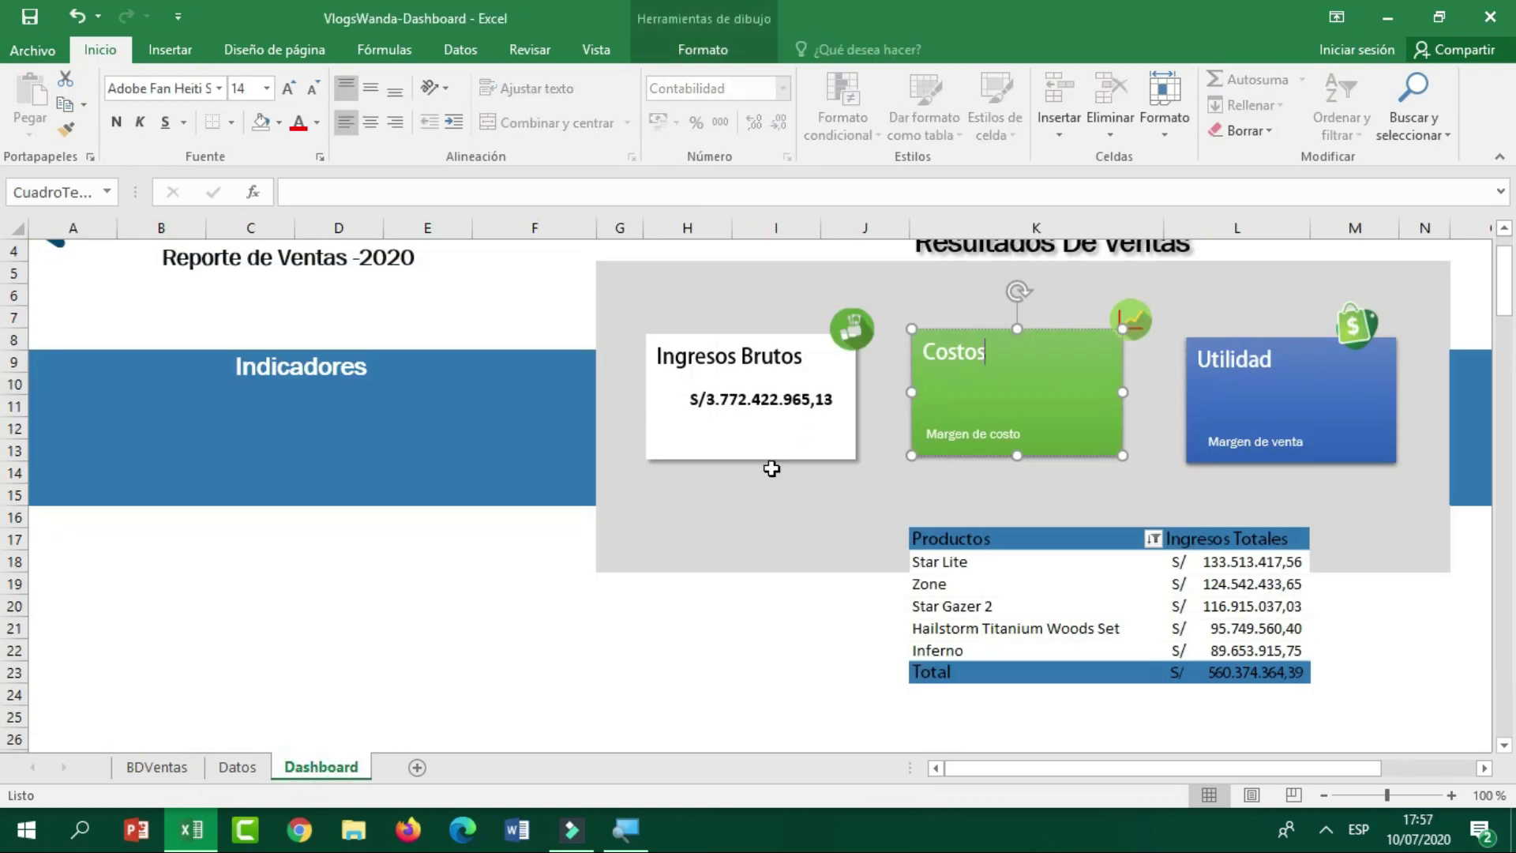
Insert a text box on the Costos card between its title and the Margen de costo label.
left_click(771, 584)
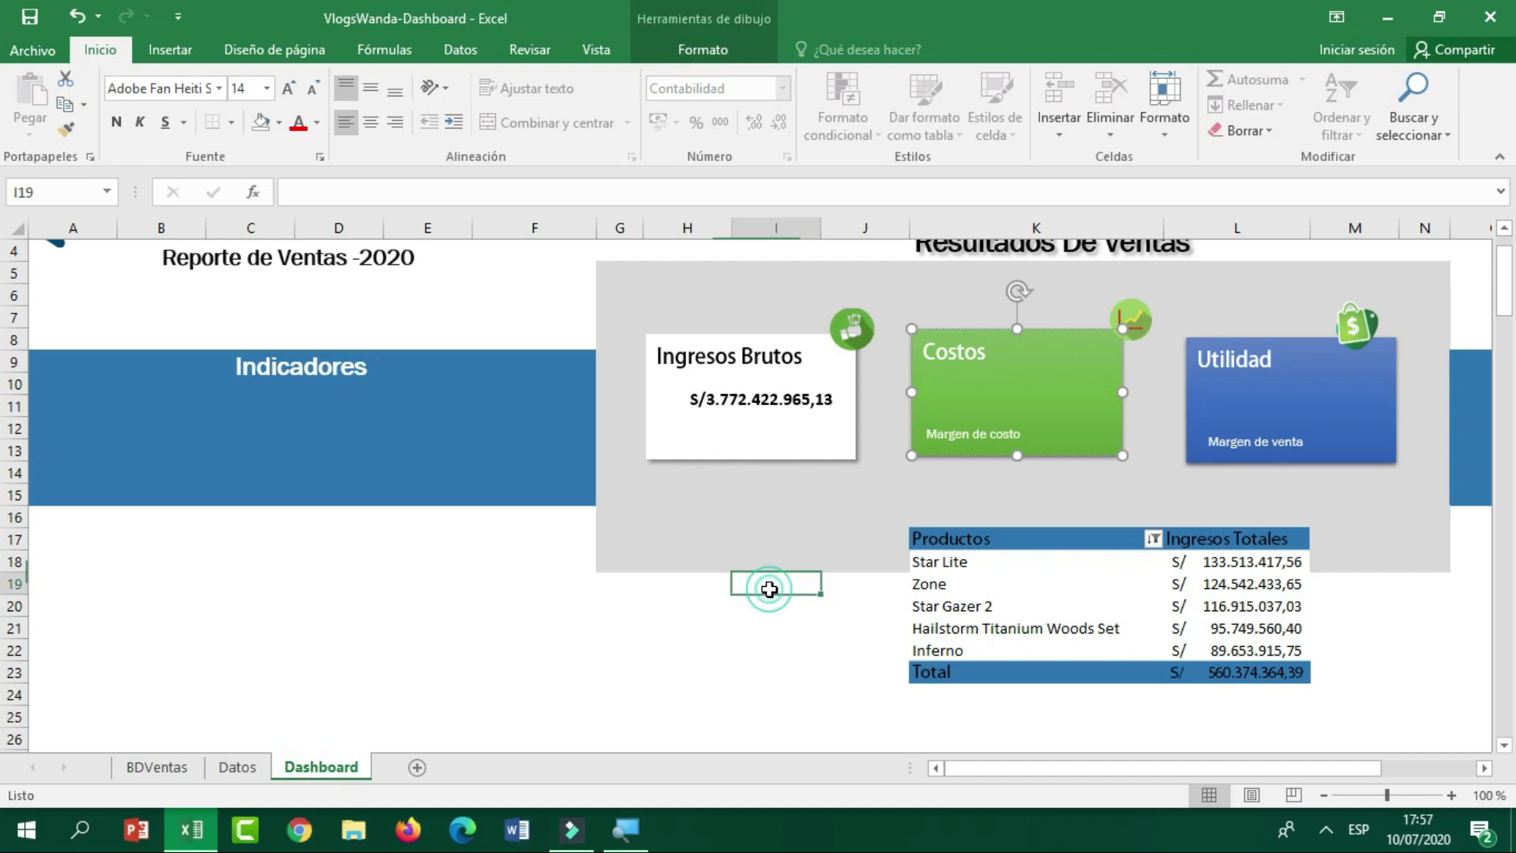
left_click(181, 52)
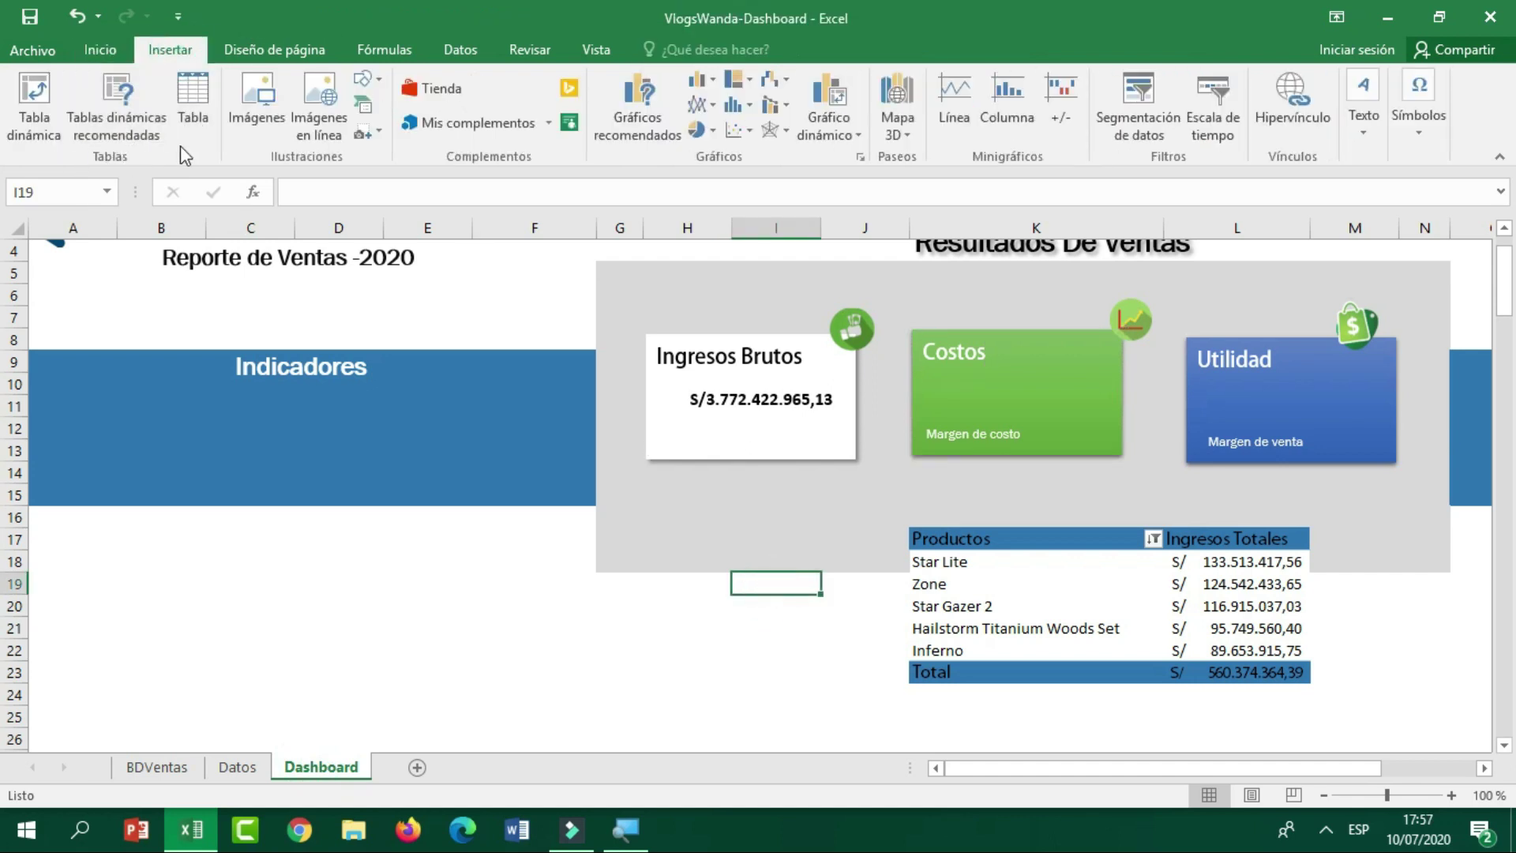
left_click(364, 79)
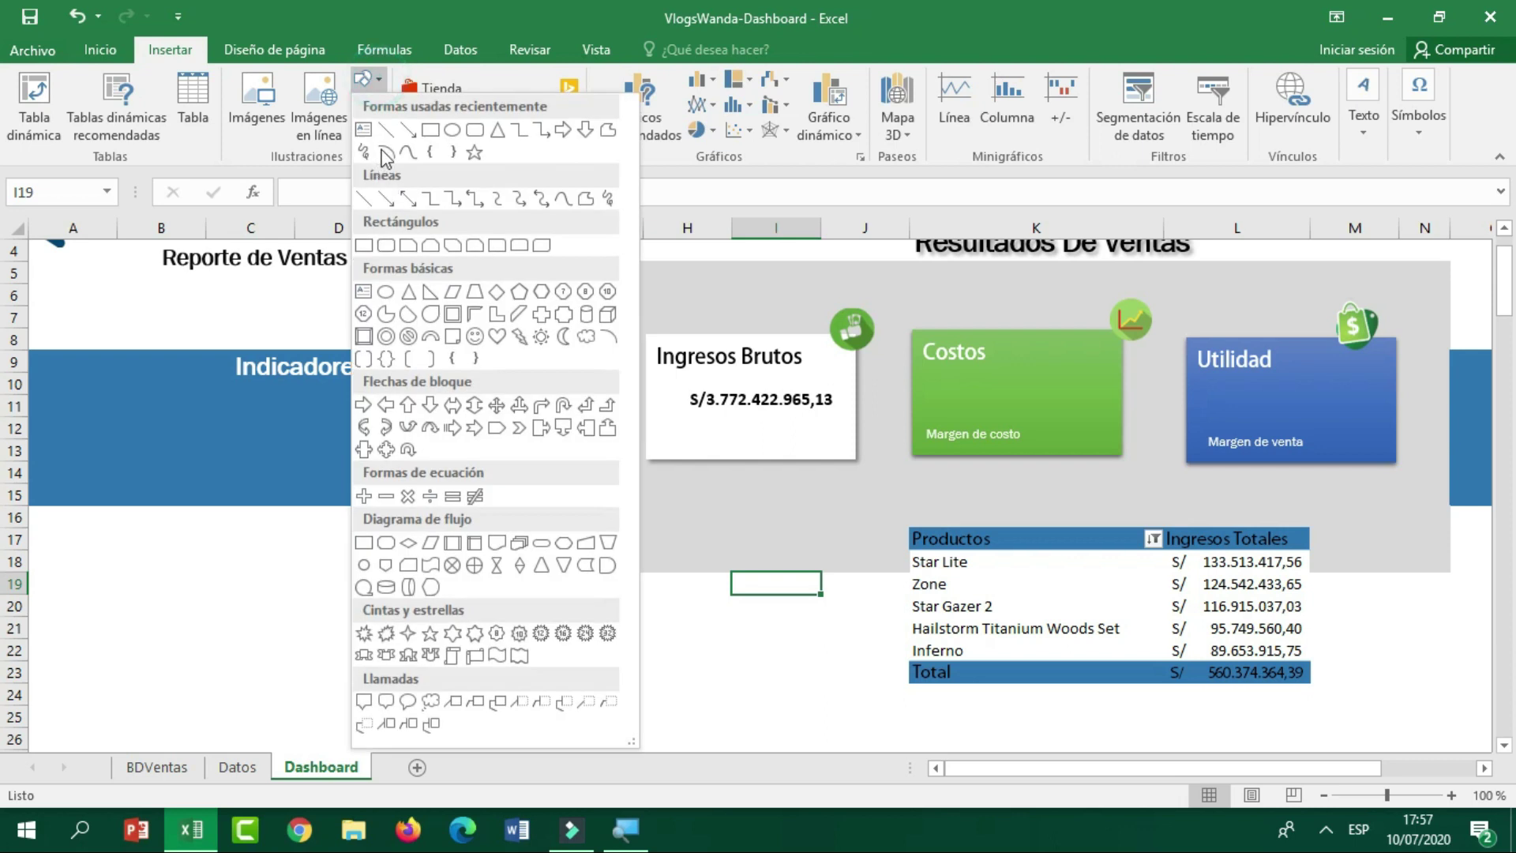
left_click(365, 131)
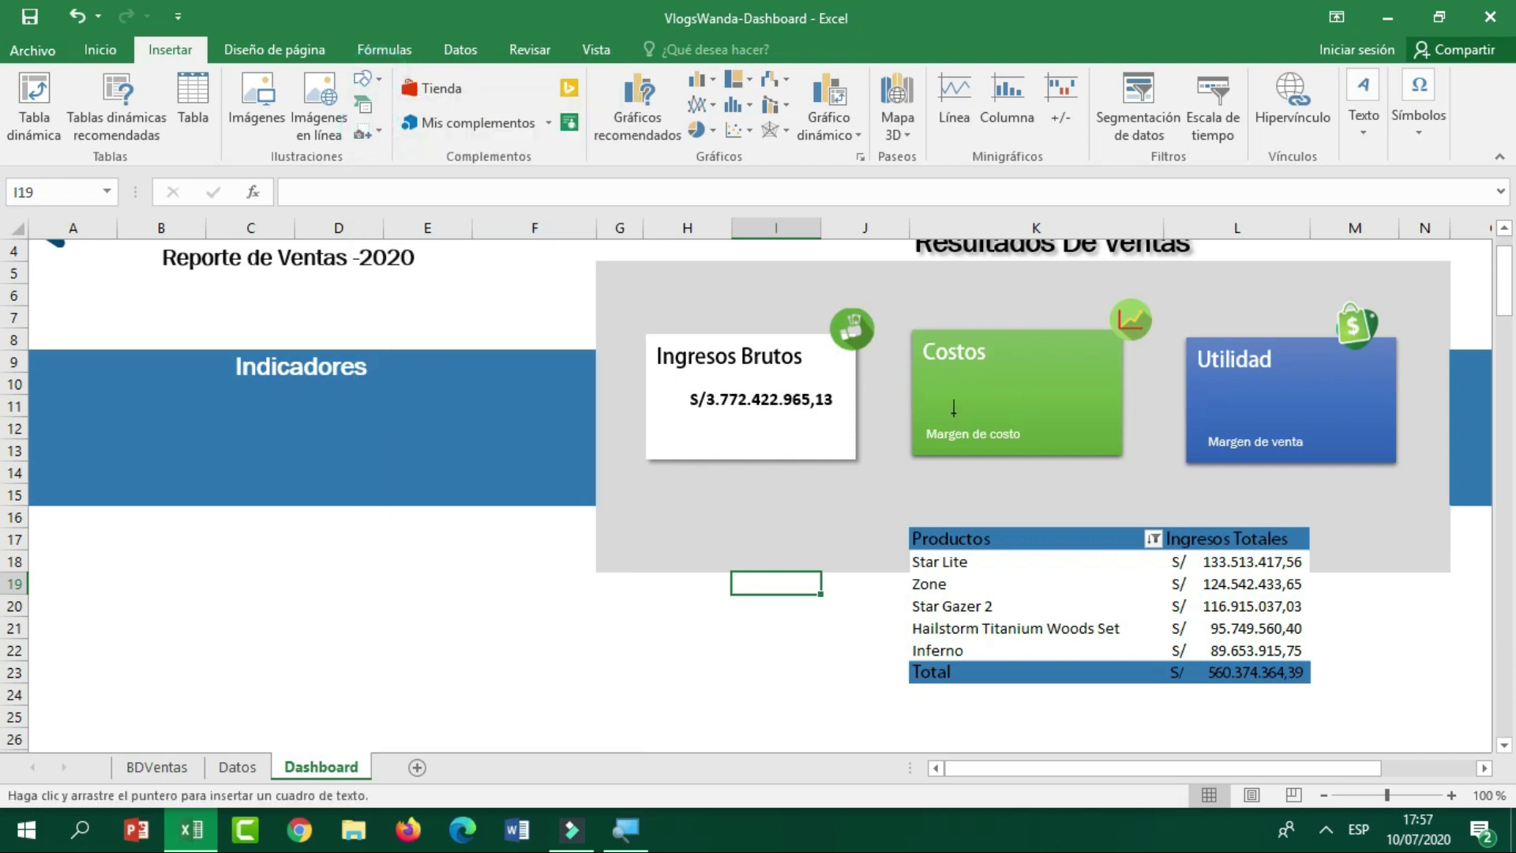
left_click_drag(931, 411, 1111, 376)
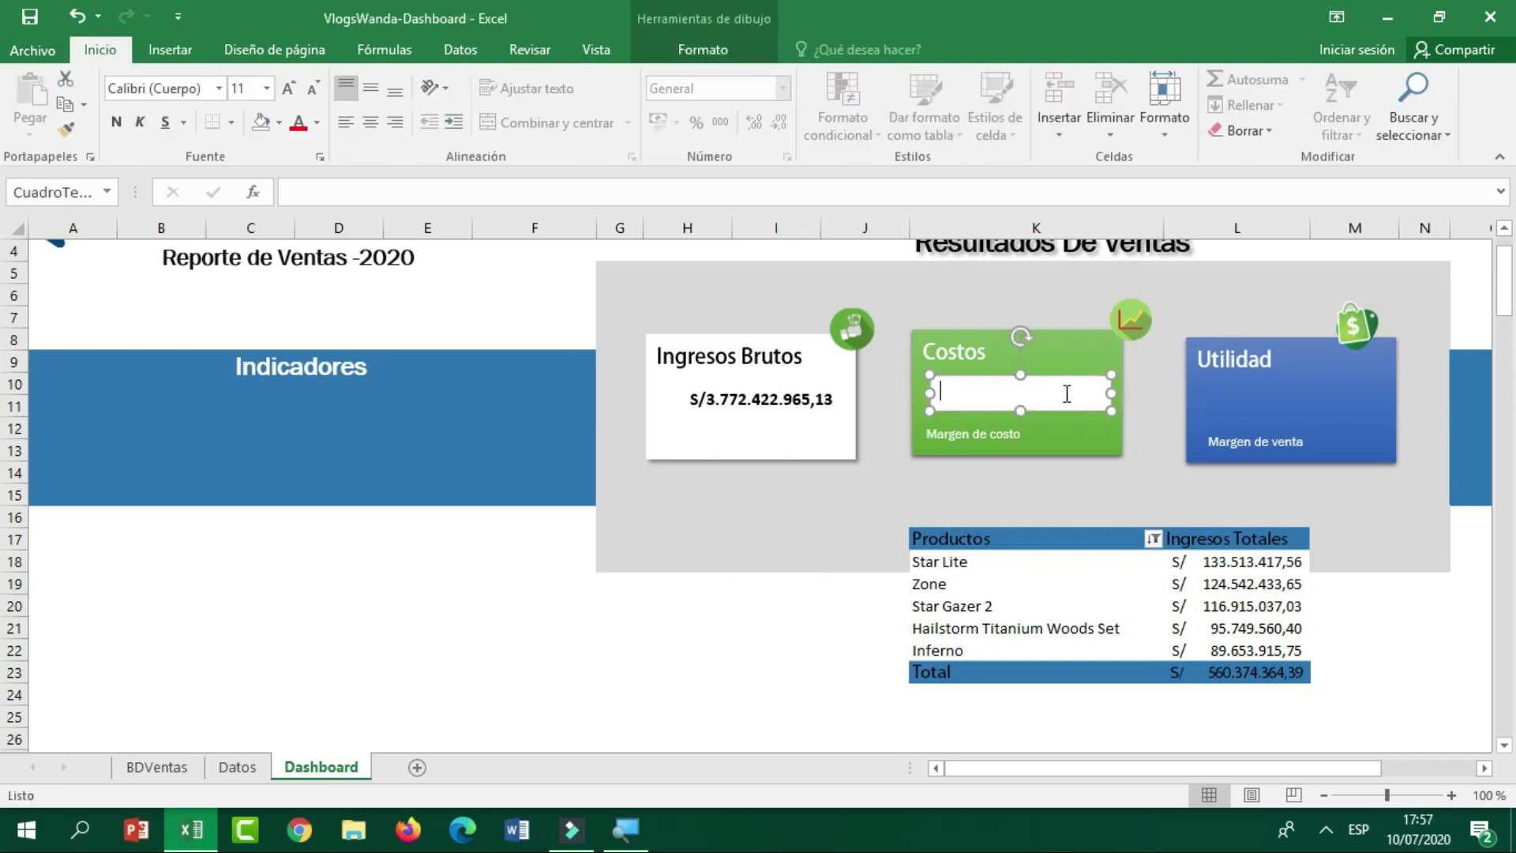
Try to link the Costos card's text box to the pivot table's total cost in cell B3 of the Datos sheet.
left_click(438, 202)
type("=")
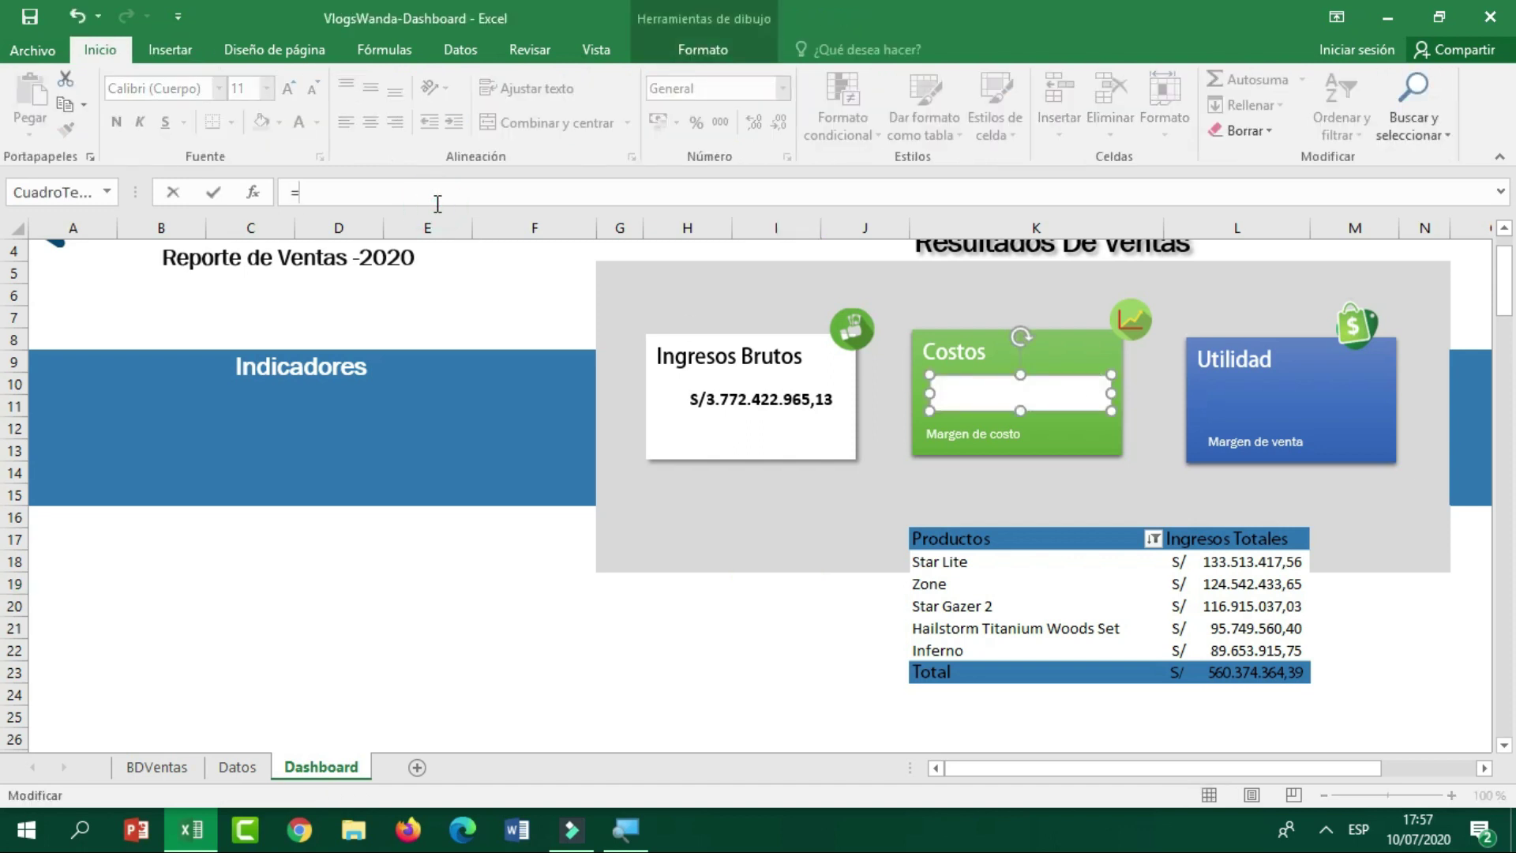
left_click(242, 767)
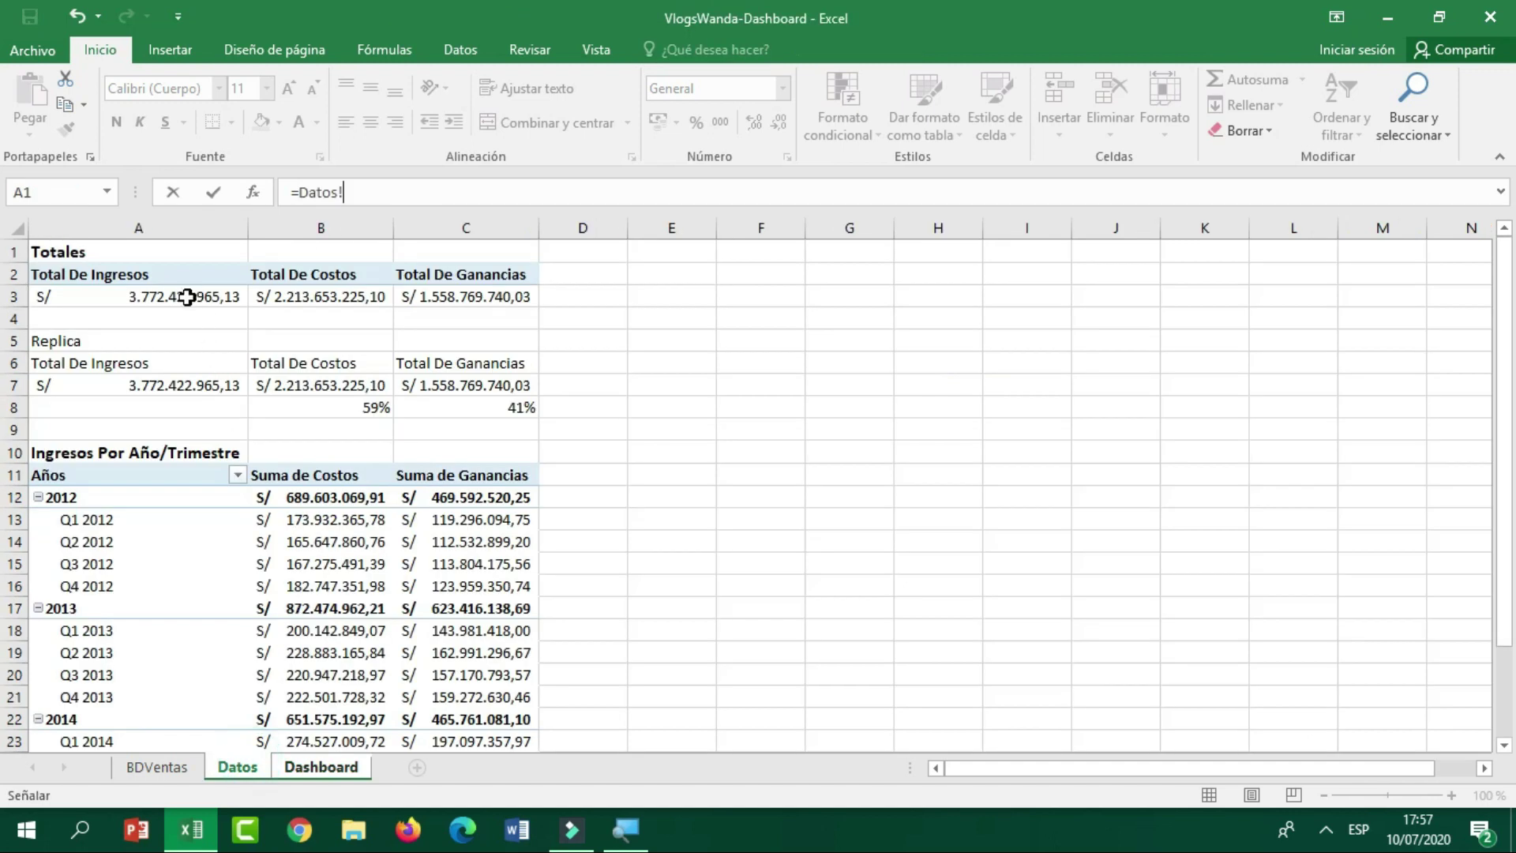
left_click(267, 297)
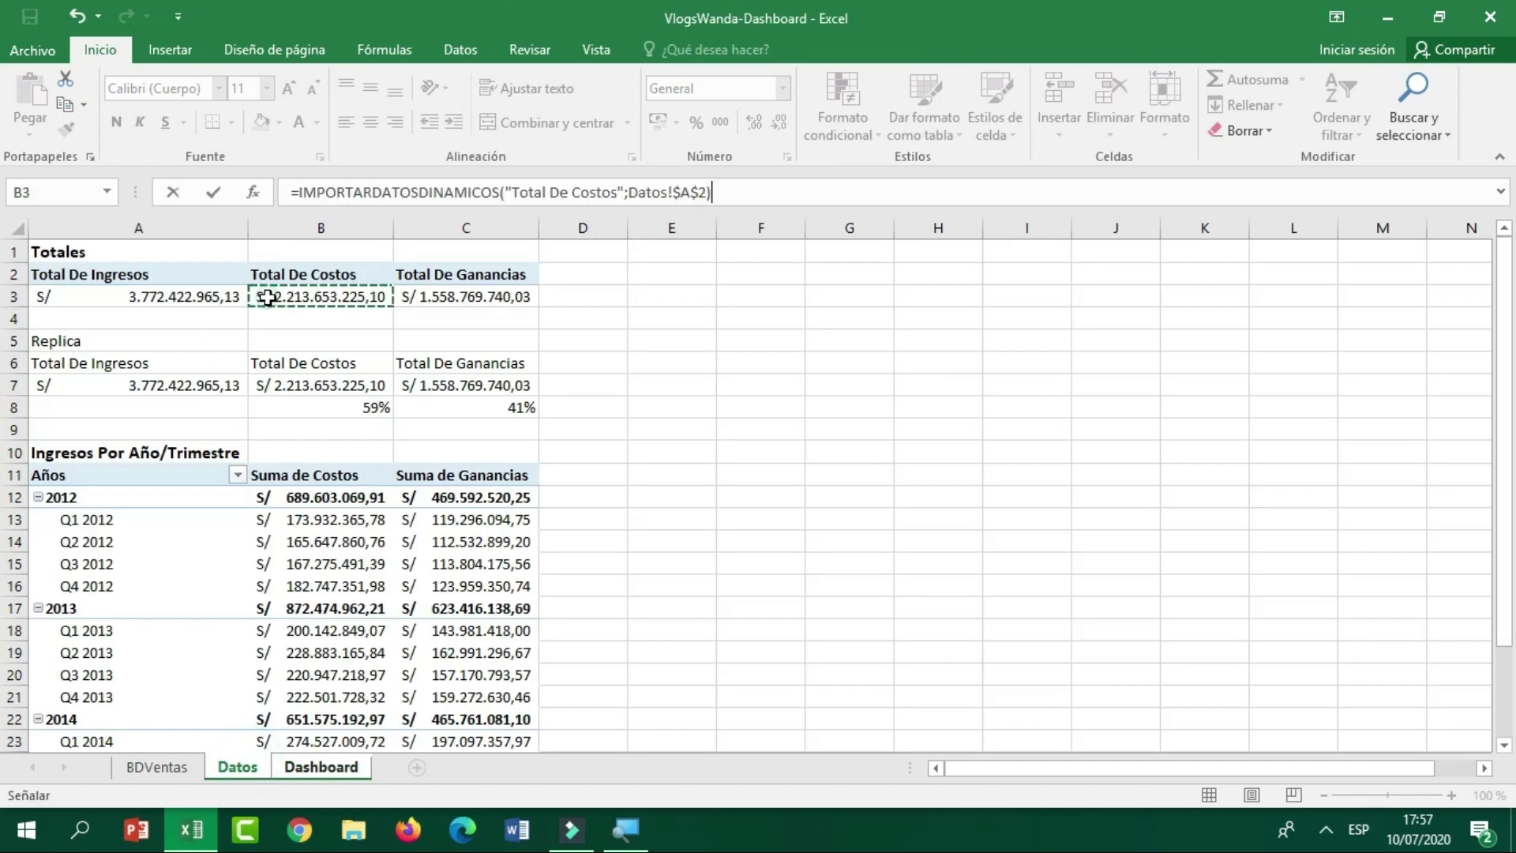
key("Return")
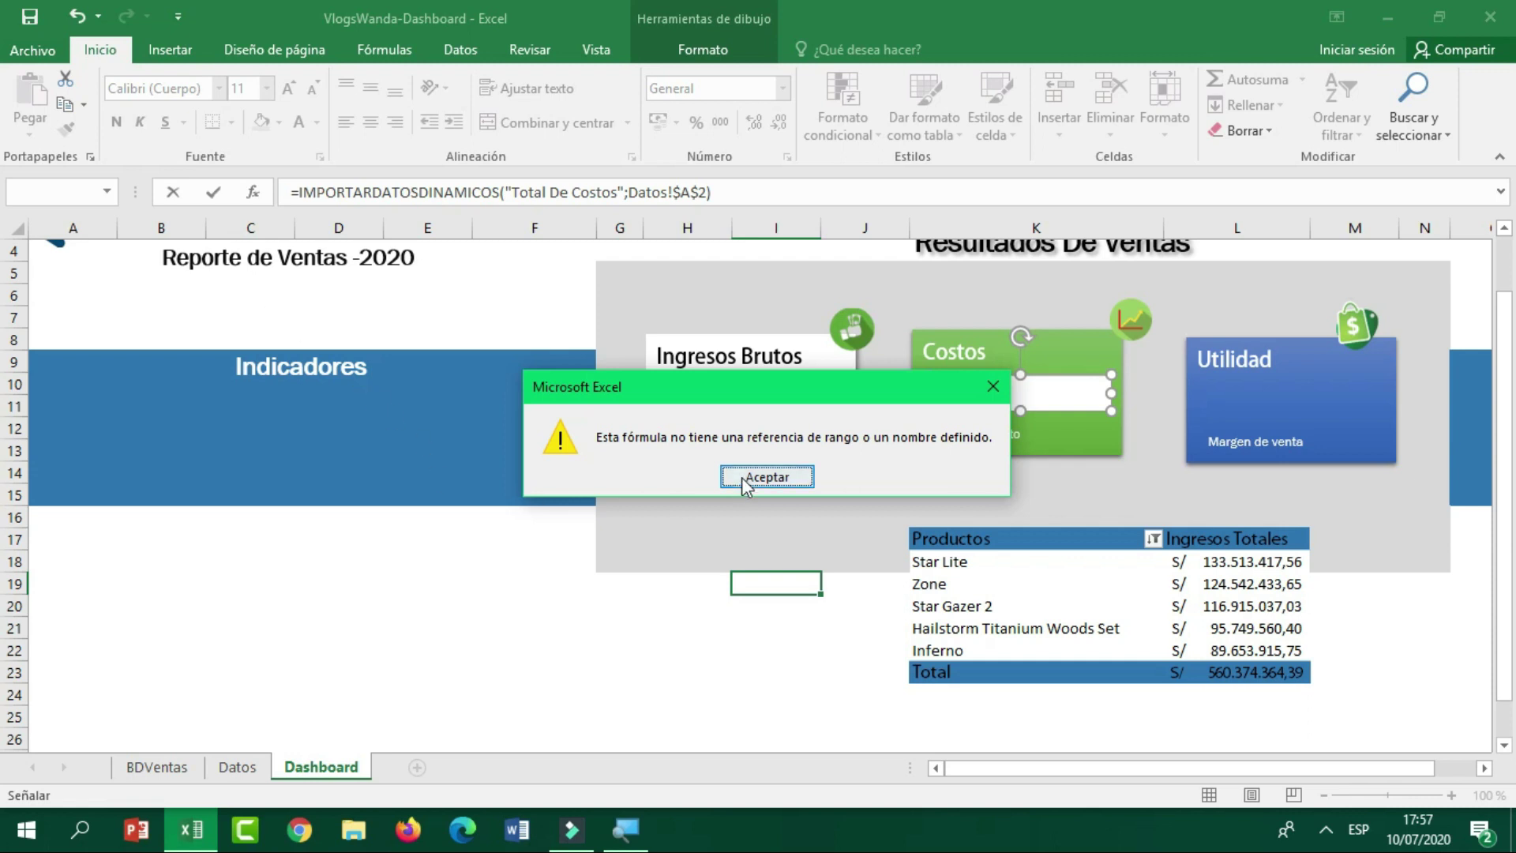
left_click(767, 476)
left_click(238, 767)
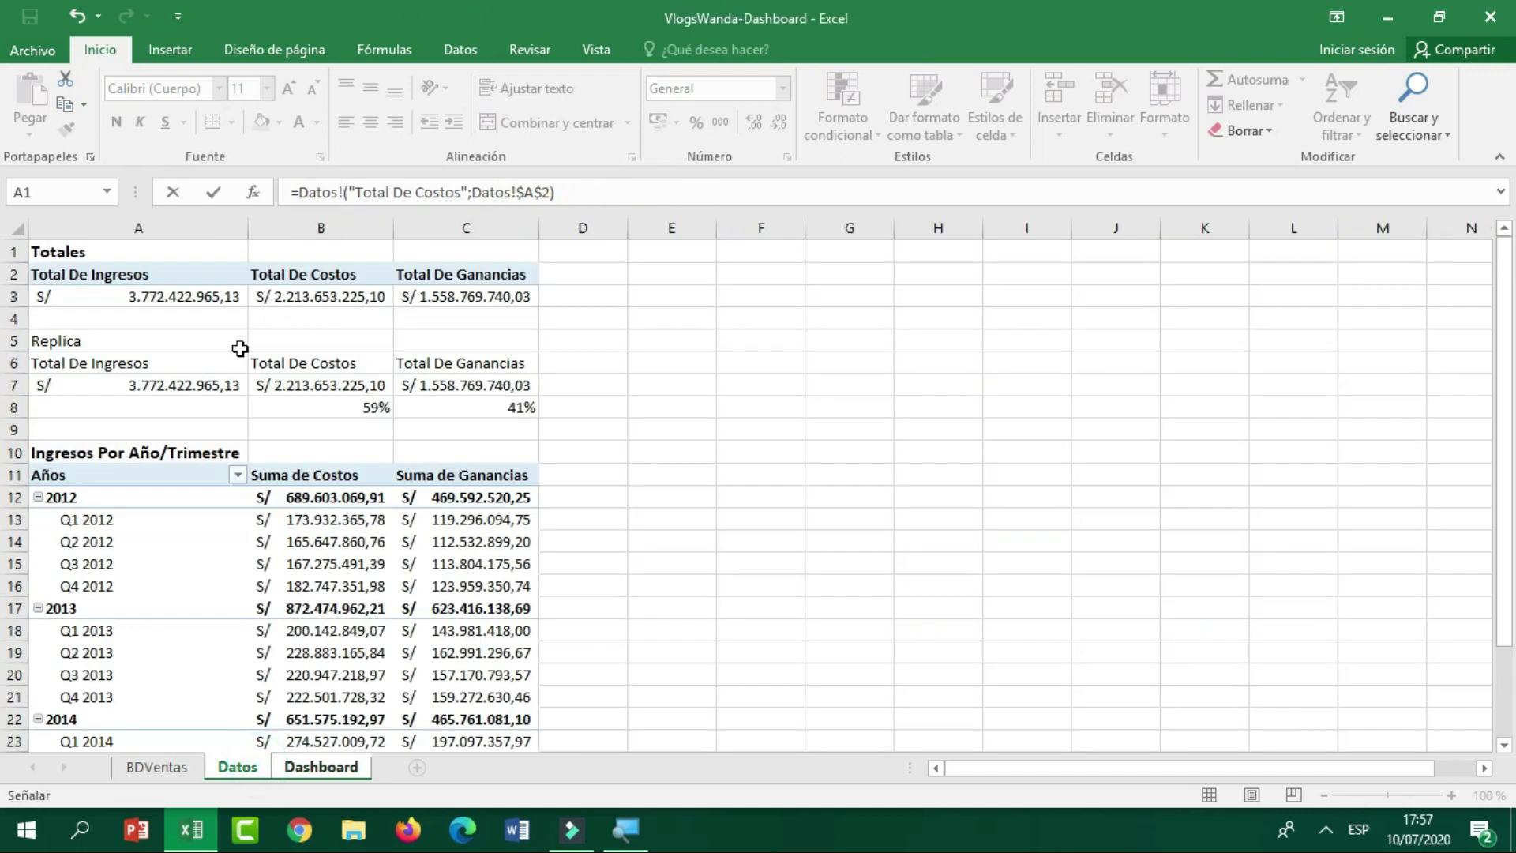
left_click_drag(150, 363, 461, 392)
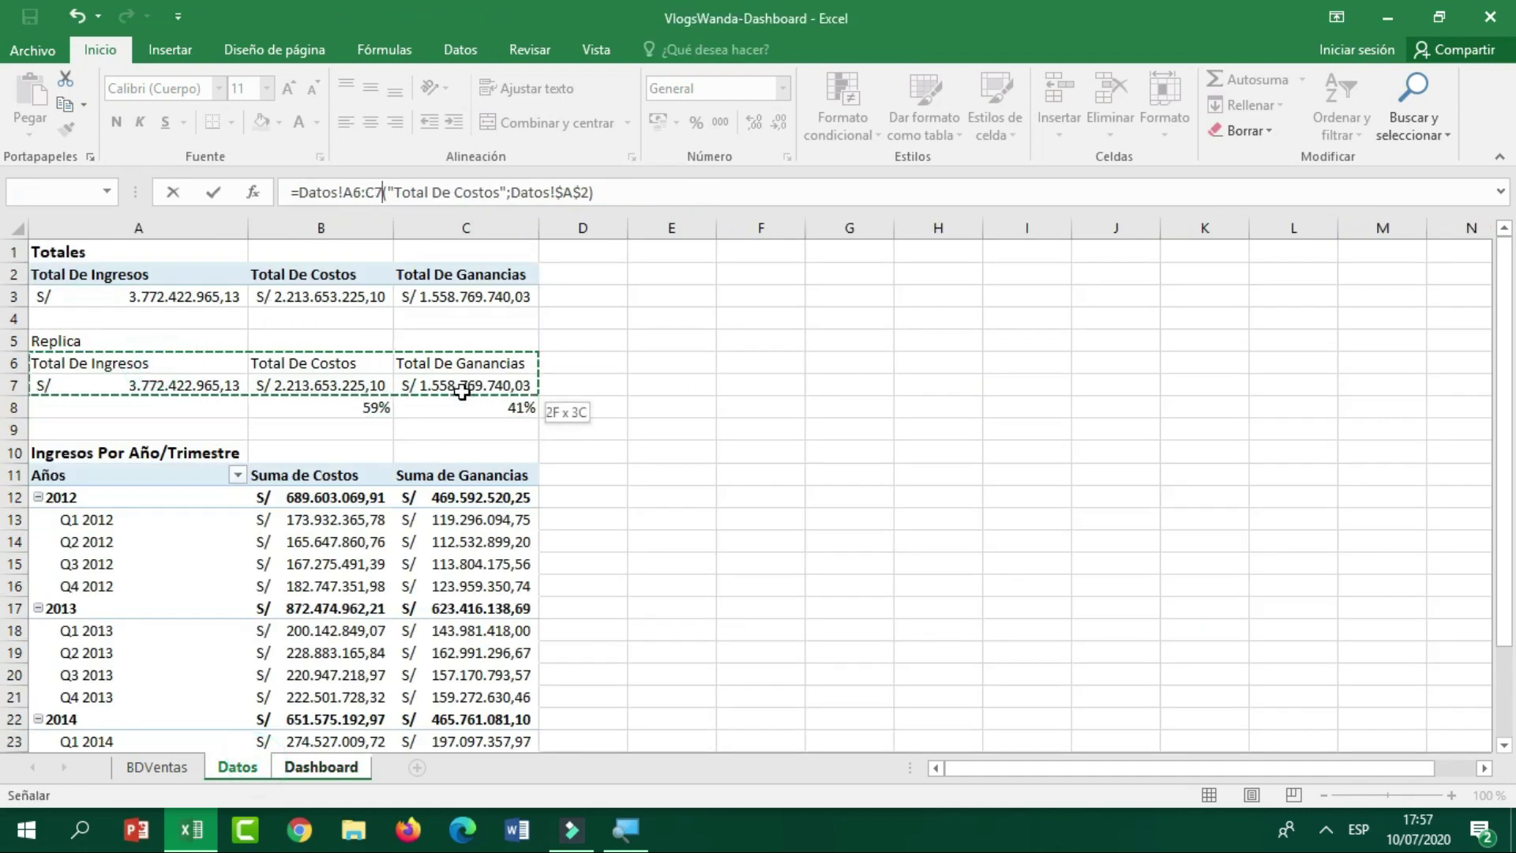
key("Return")
Remove the fill and outline from the text box on the Costos card.
left_click(955, 386)
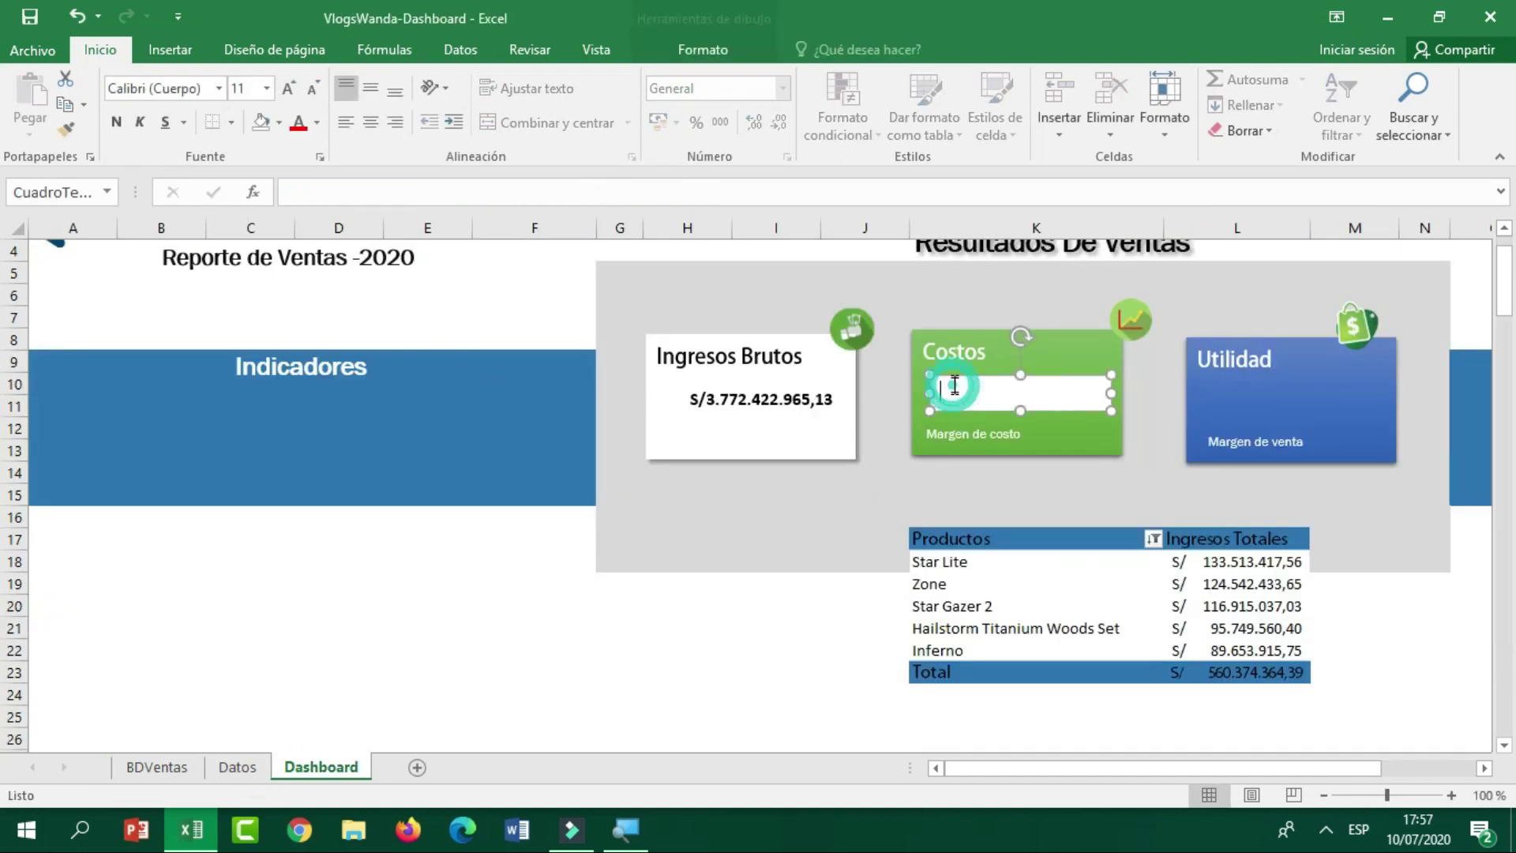
left_click(727, 47)
left_click(588, 80)
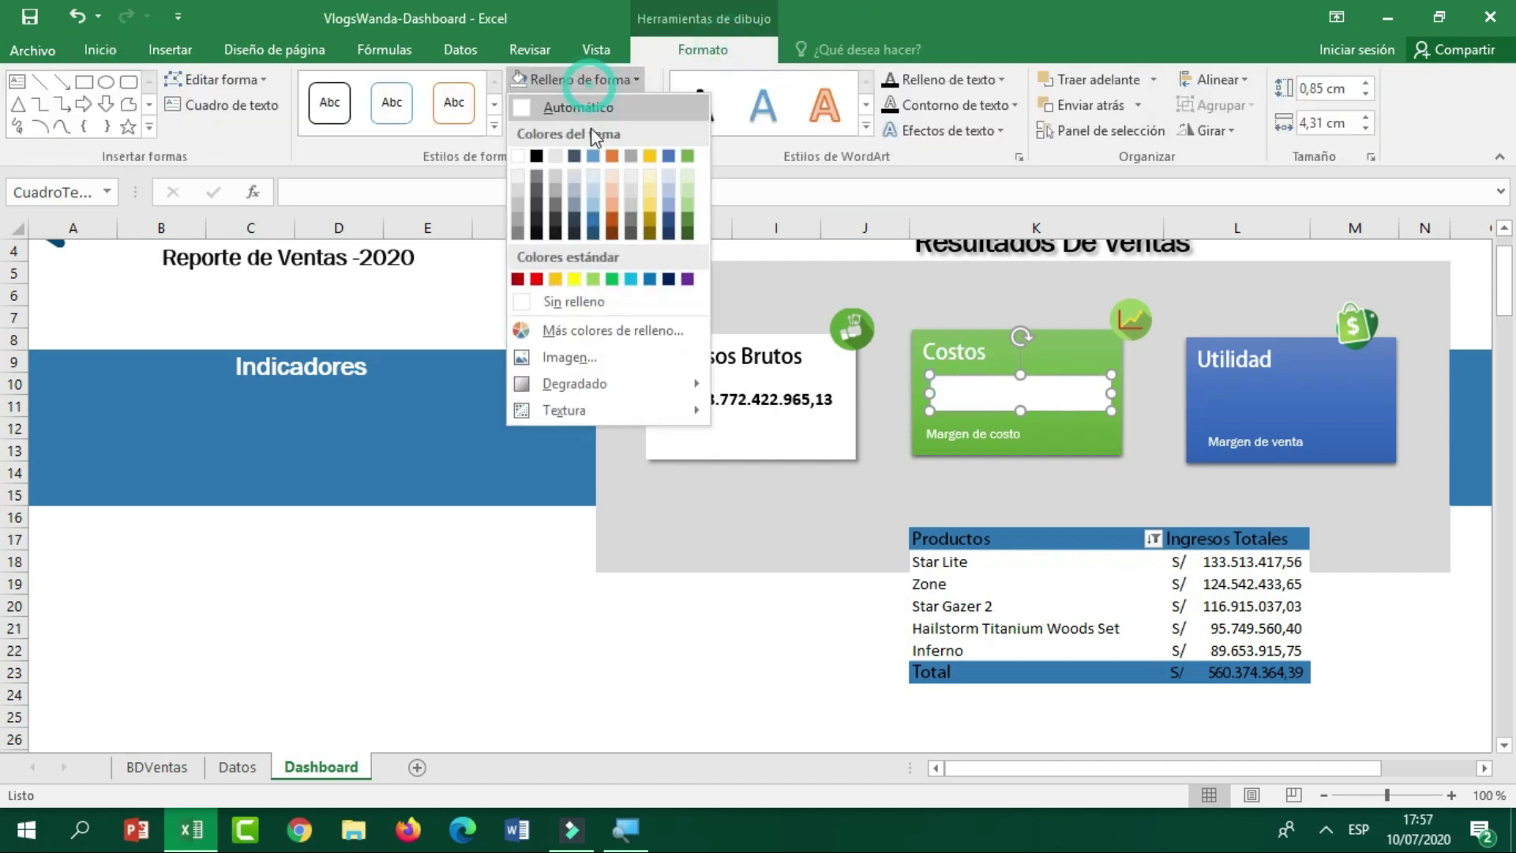
left_click(580, 301)
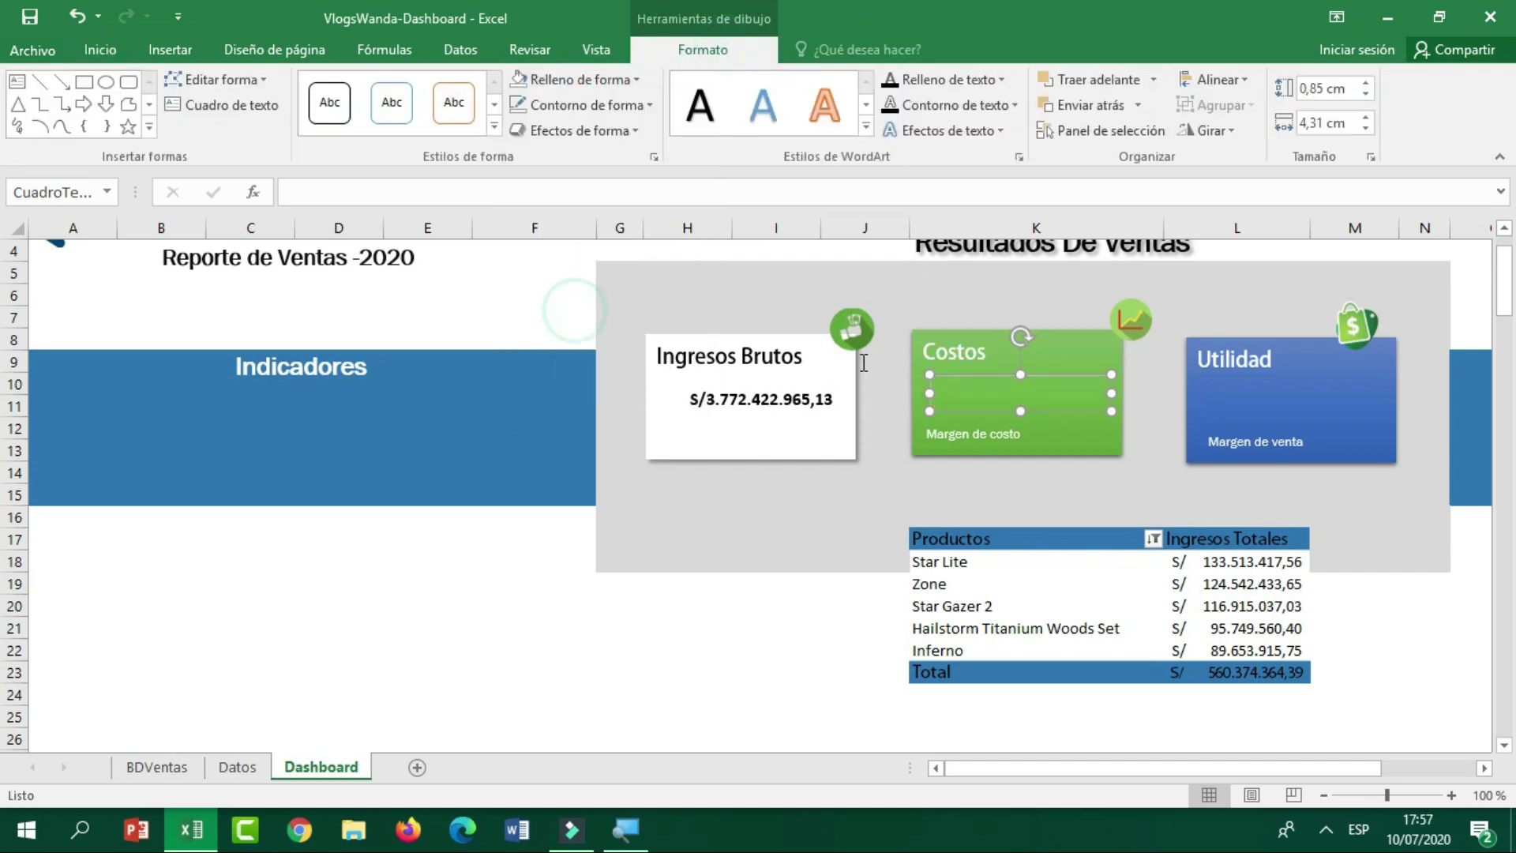
left_click(627, 106)
left_click(589, 326)
Link the Costos card's text box to the replicated total cost on the Datos sheet with =Datos!B7.
left_click(636, 197)
type("=")
left_click(237, 766)
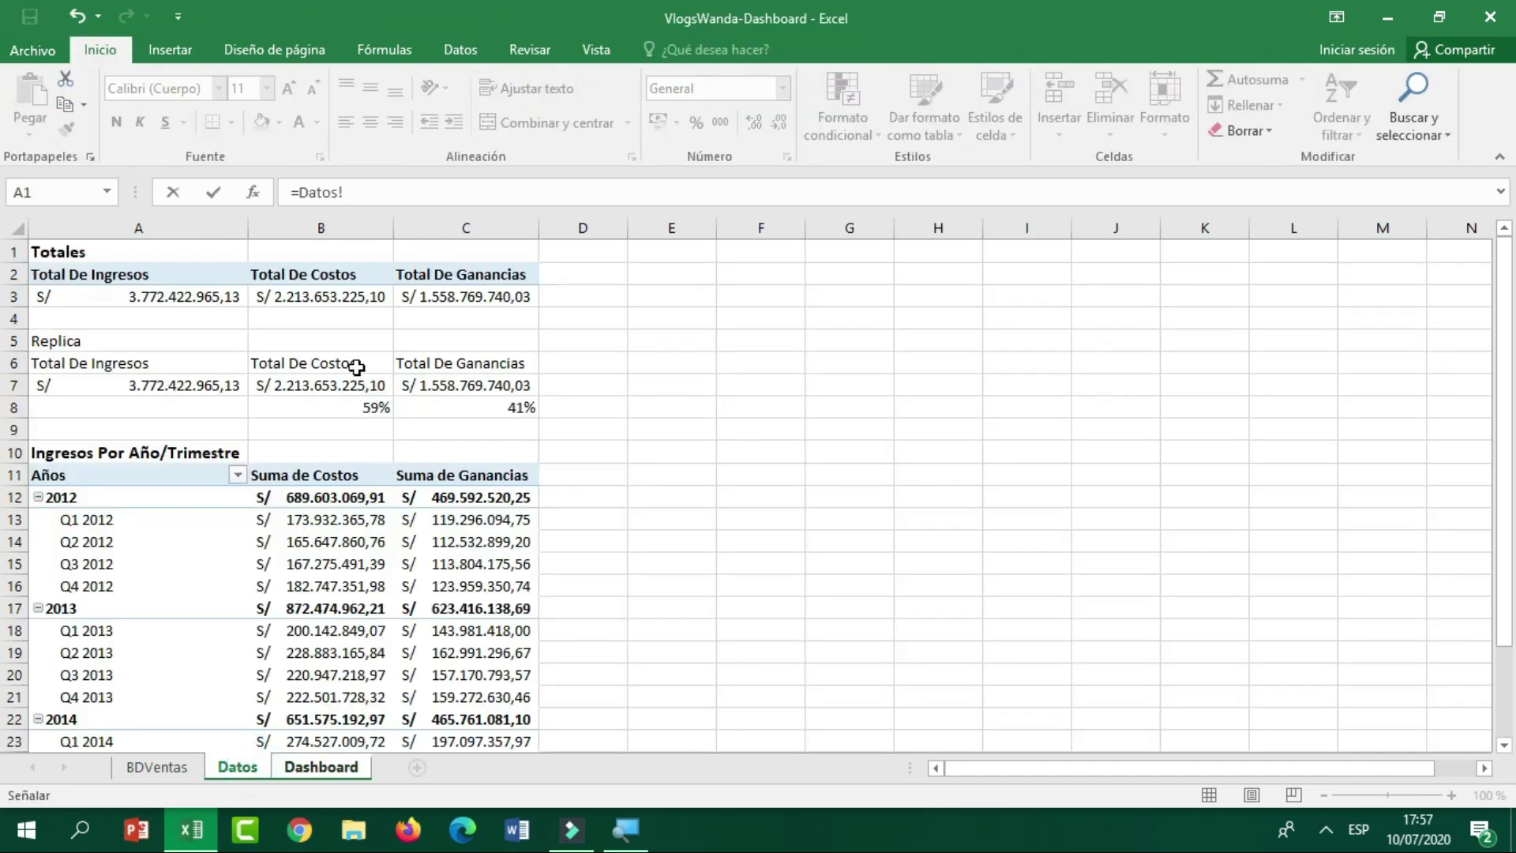
left_click(344, 388)
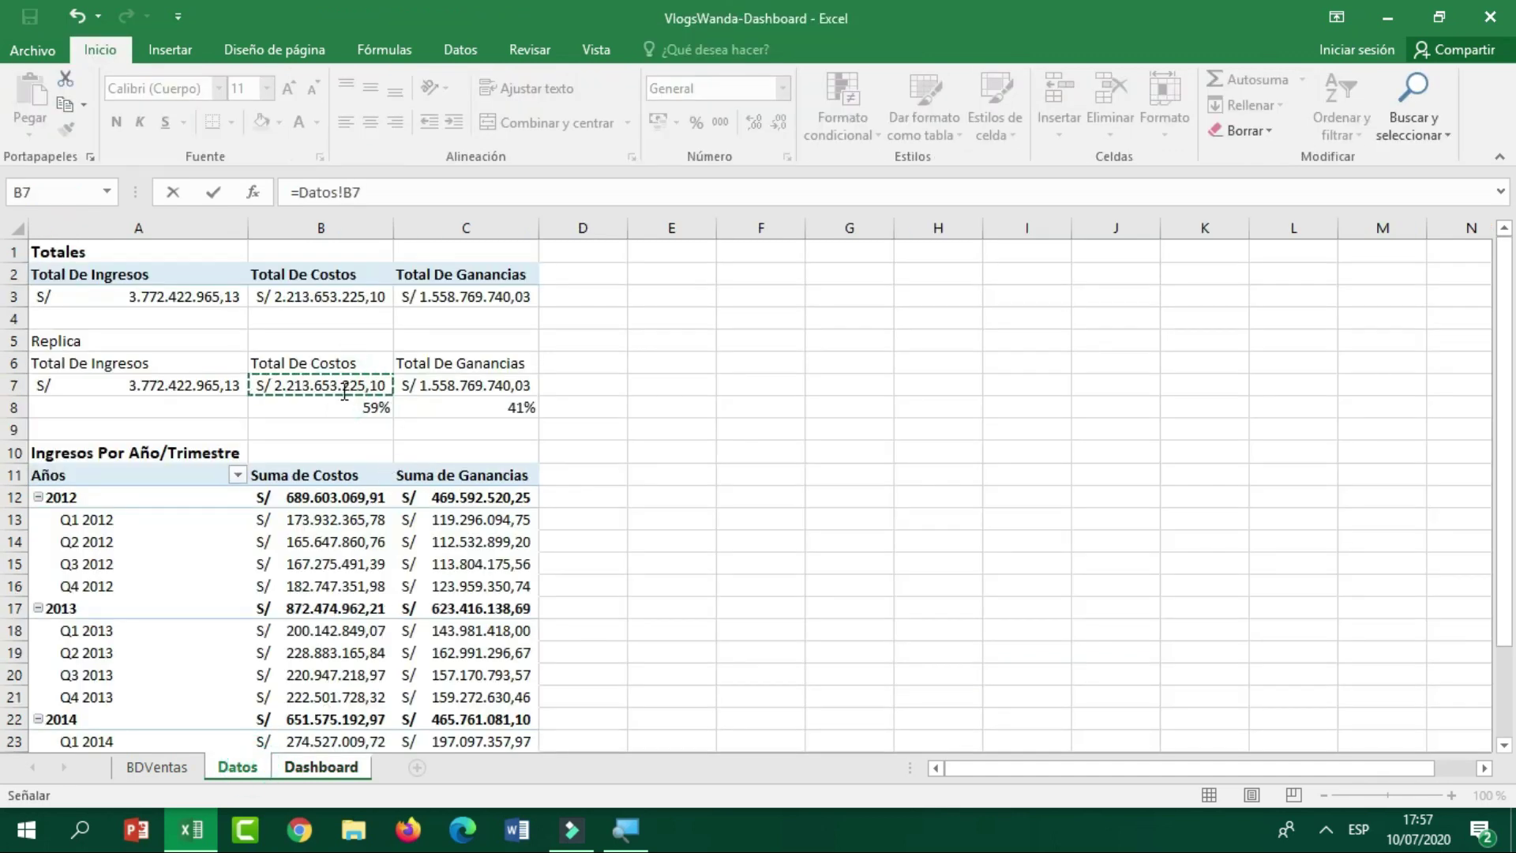
key("Left")
key("Return")
Copy the formatting of the Ingresos Brutos figure onto the Costos figure with Format Painter.
left_click(777, 390)
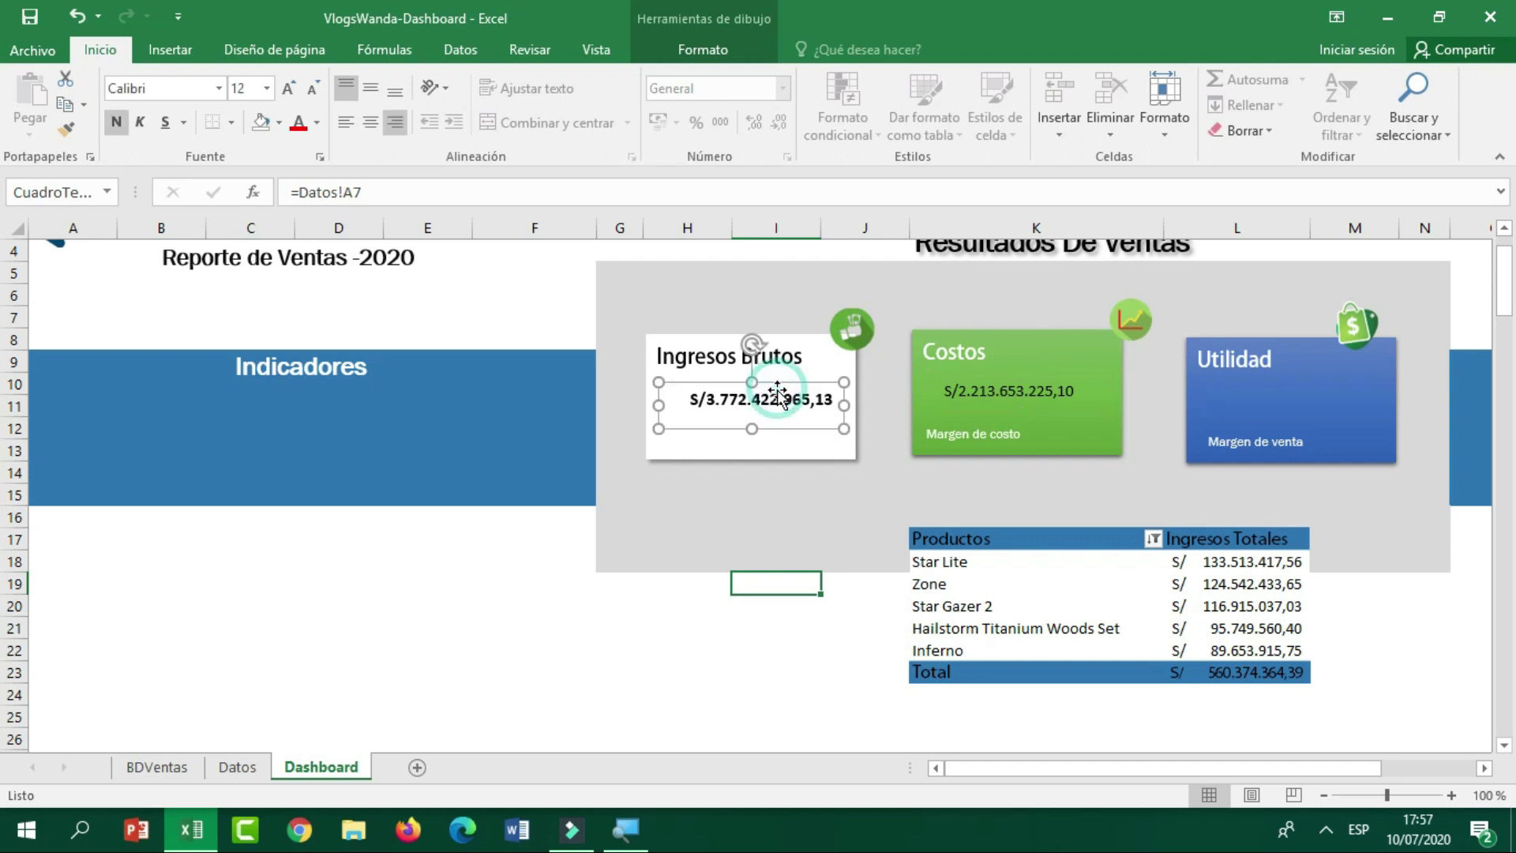
left_click(66, 127)
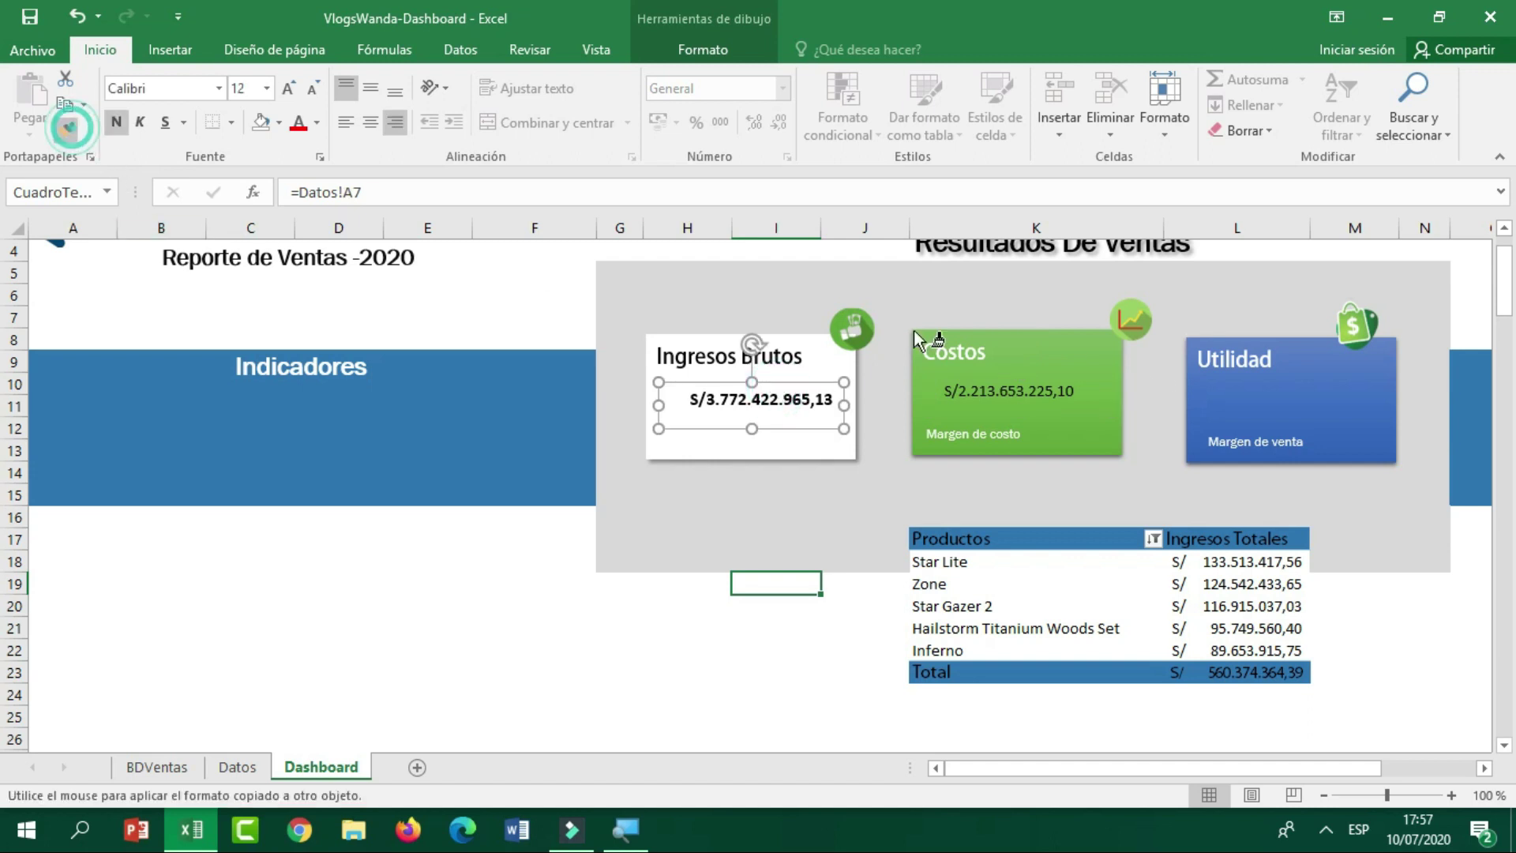
left_click(1079, 389)
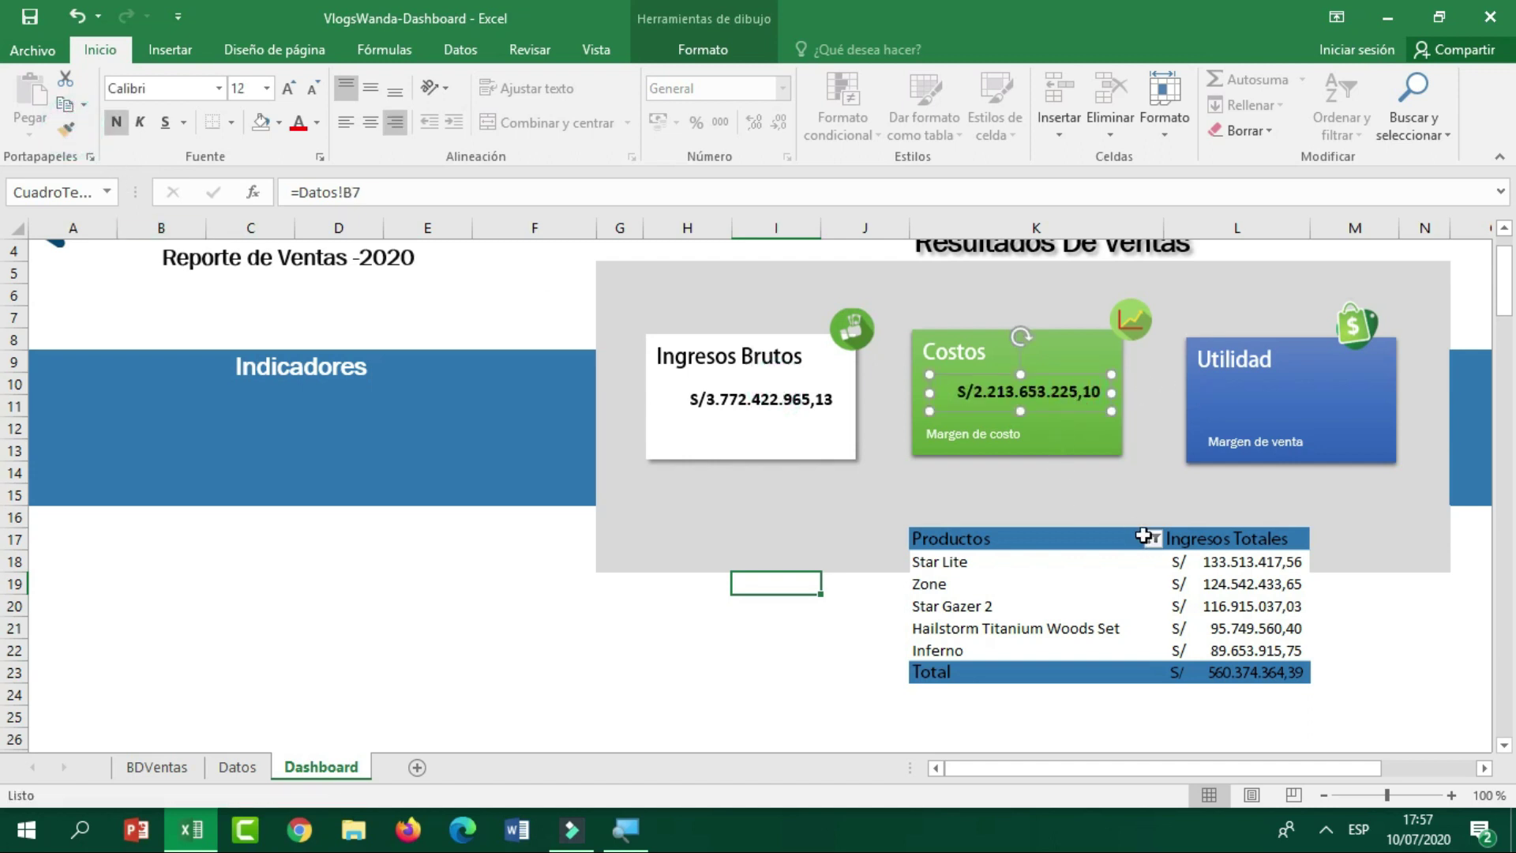
Link the Utilidad card's text box to the replicated total profit on the Datos sheet with =Datos!C7.
left_click(1265, 401)
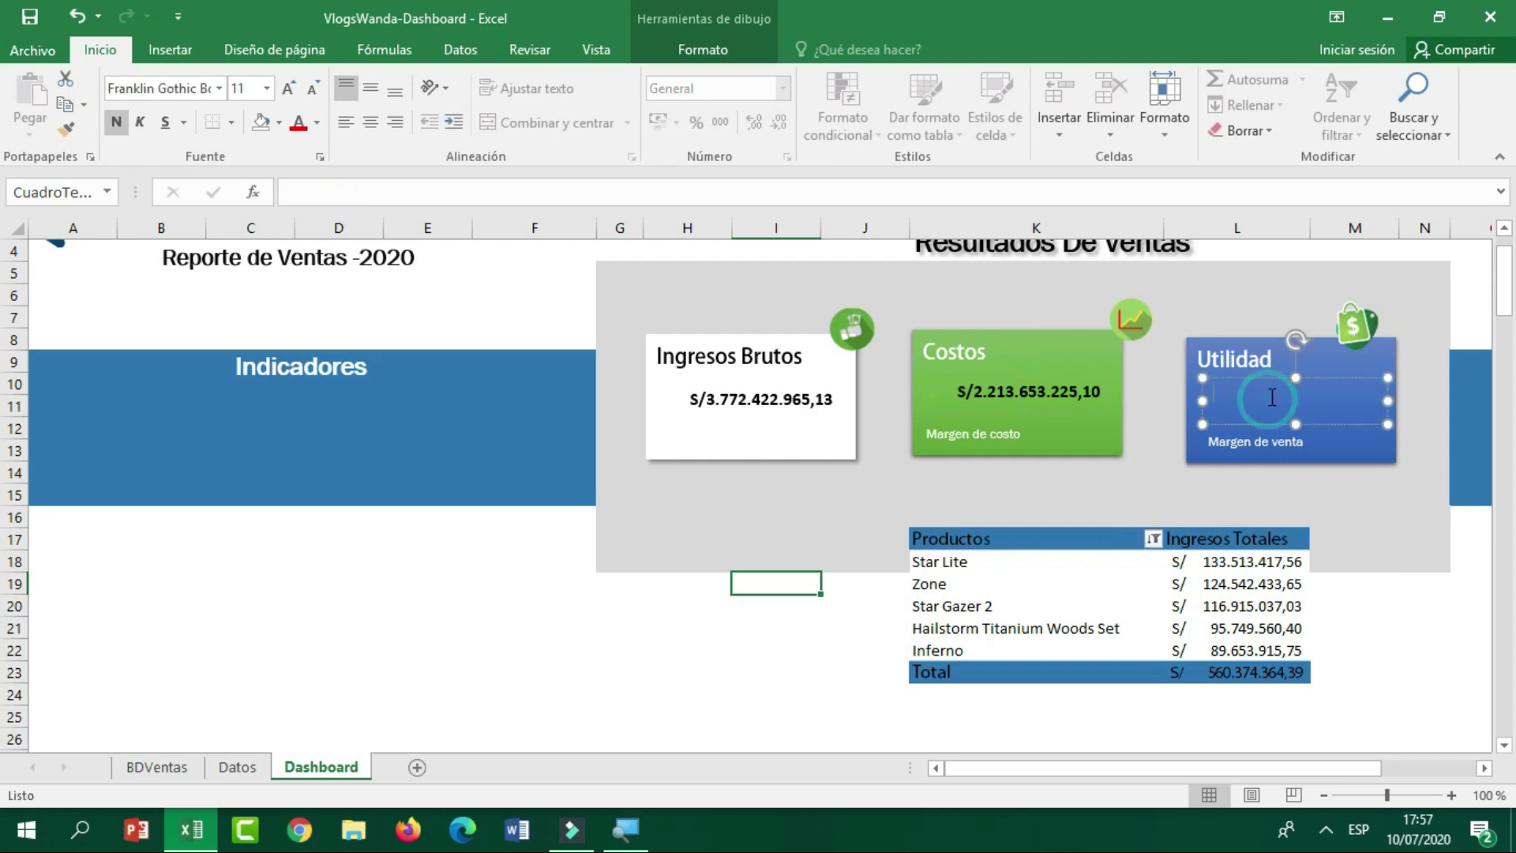
left_click(312, 189)
type("=")
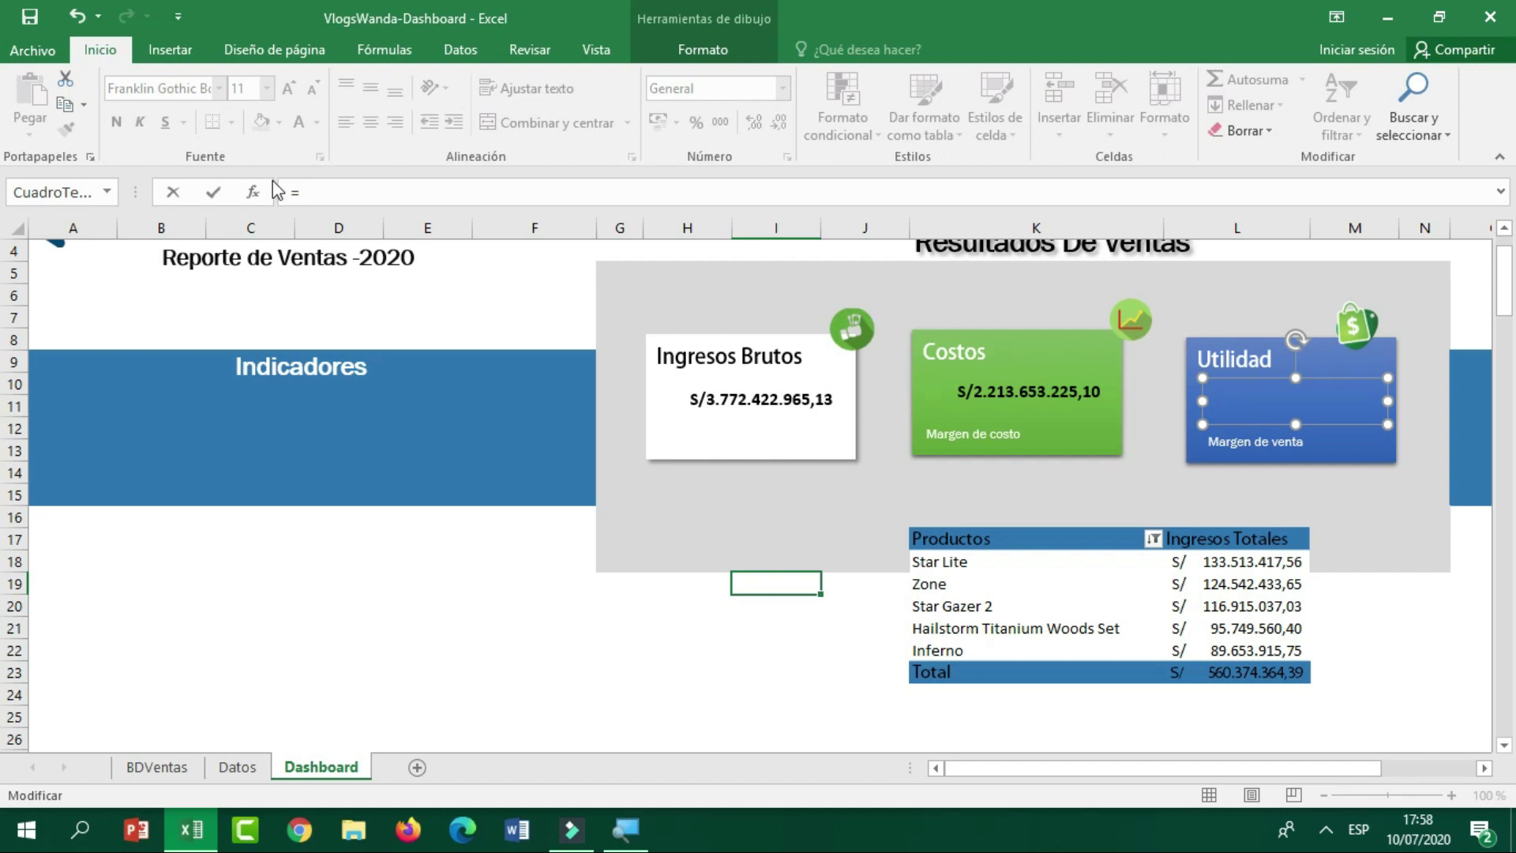
left_click(237, 765)
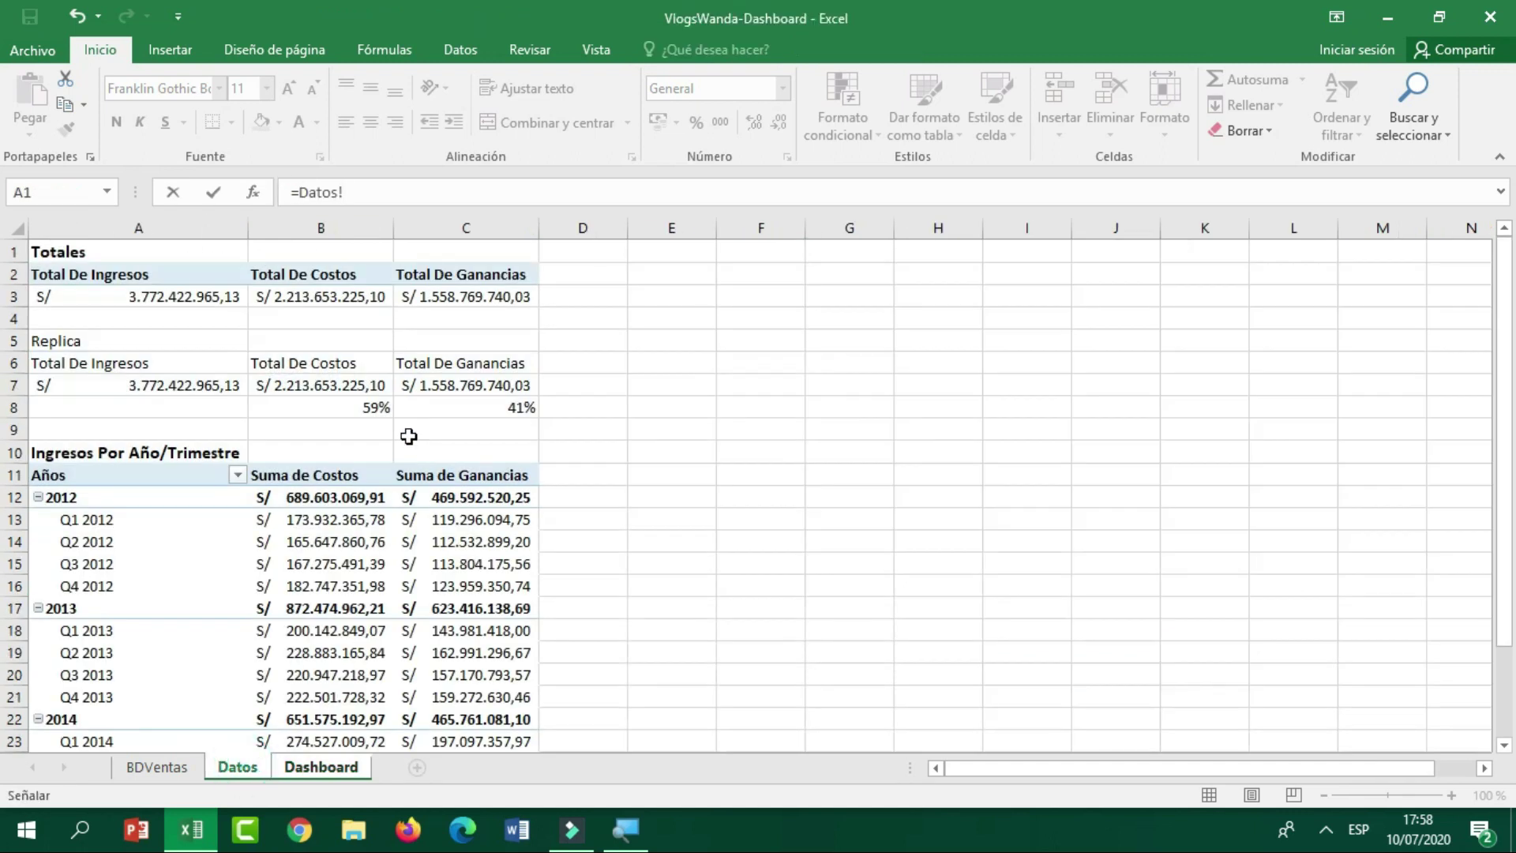
left_click(444, 385)
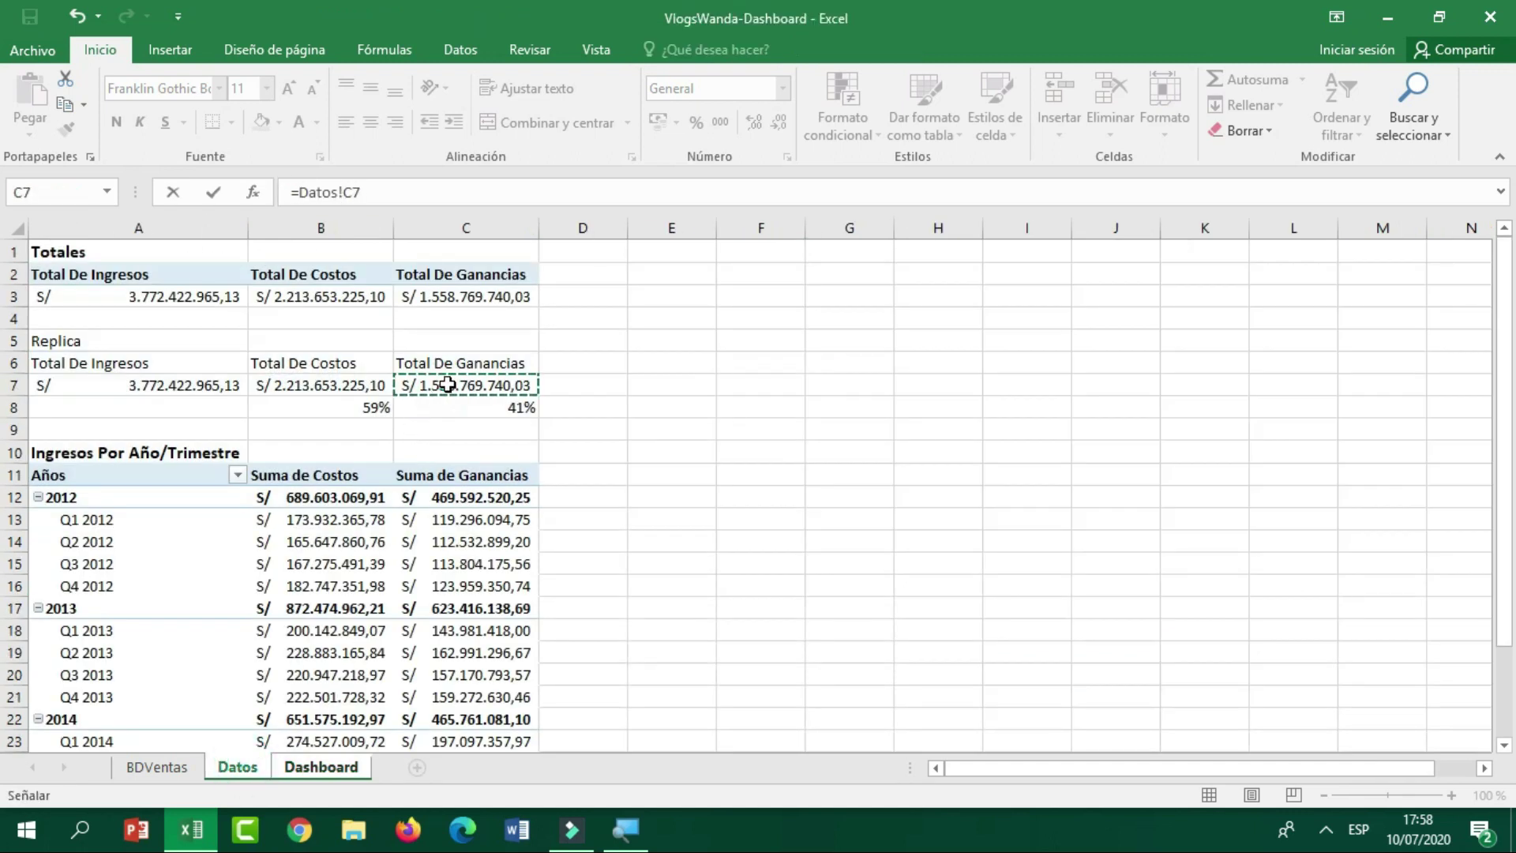
key("Return")
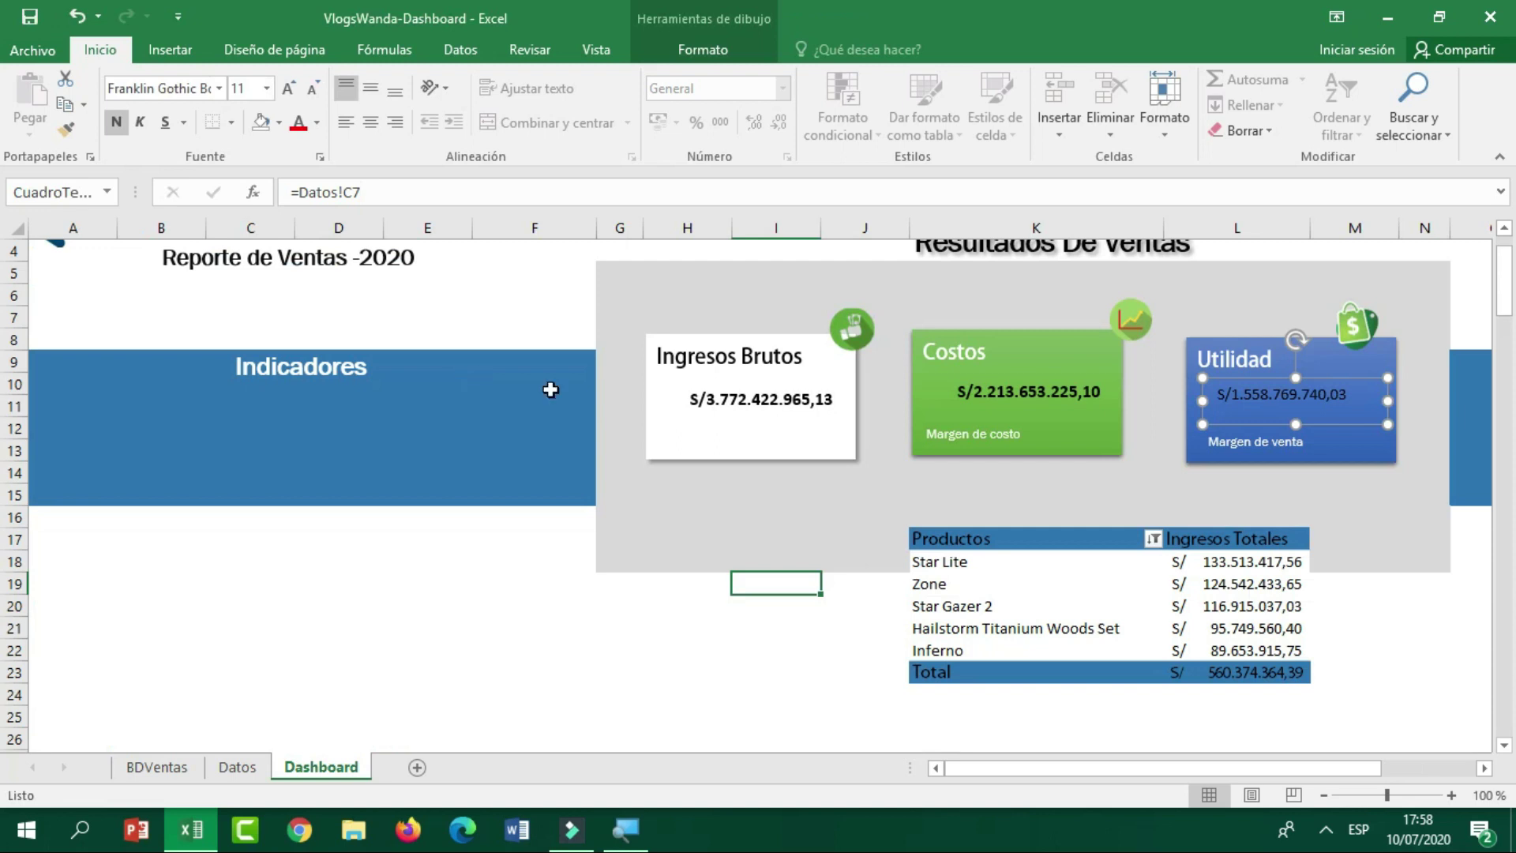
Copy the formatting of the Costos figure onto the Utilidad figure with Format Painter.
left_click(955, 395)
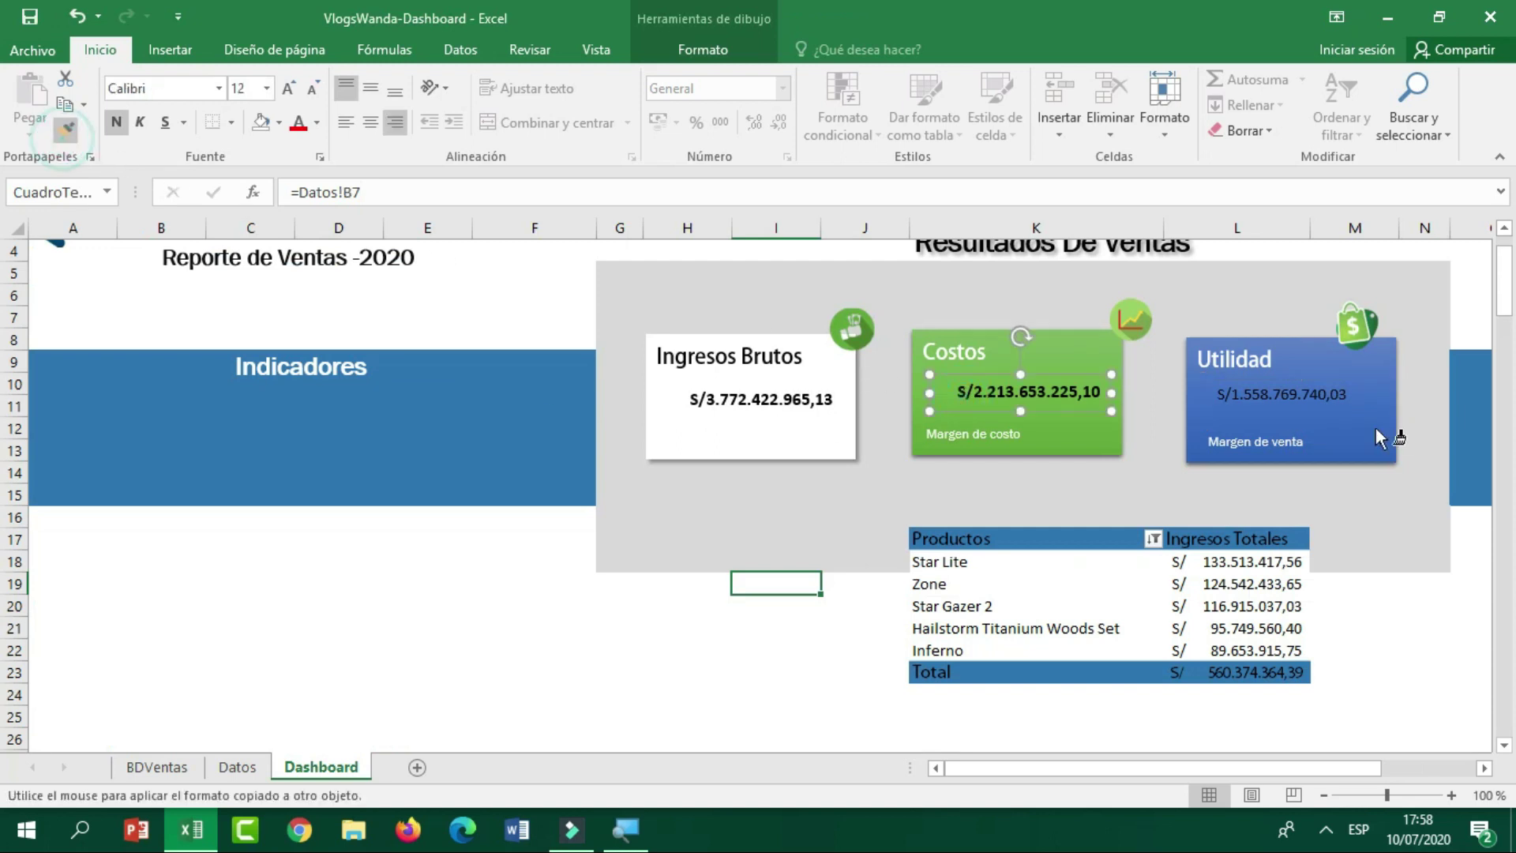
left_click(1282, 398)
left_click(1360, 499)
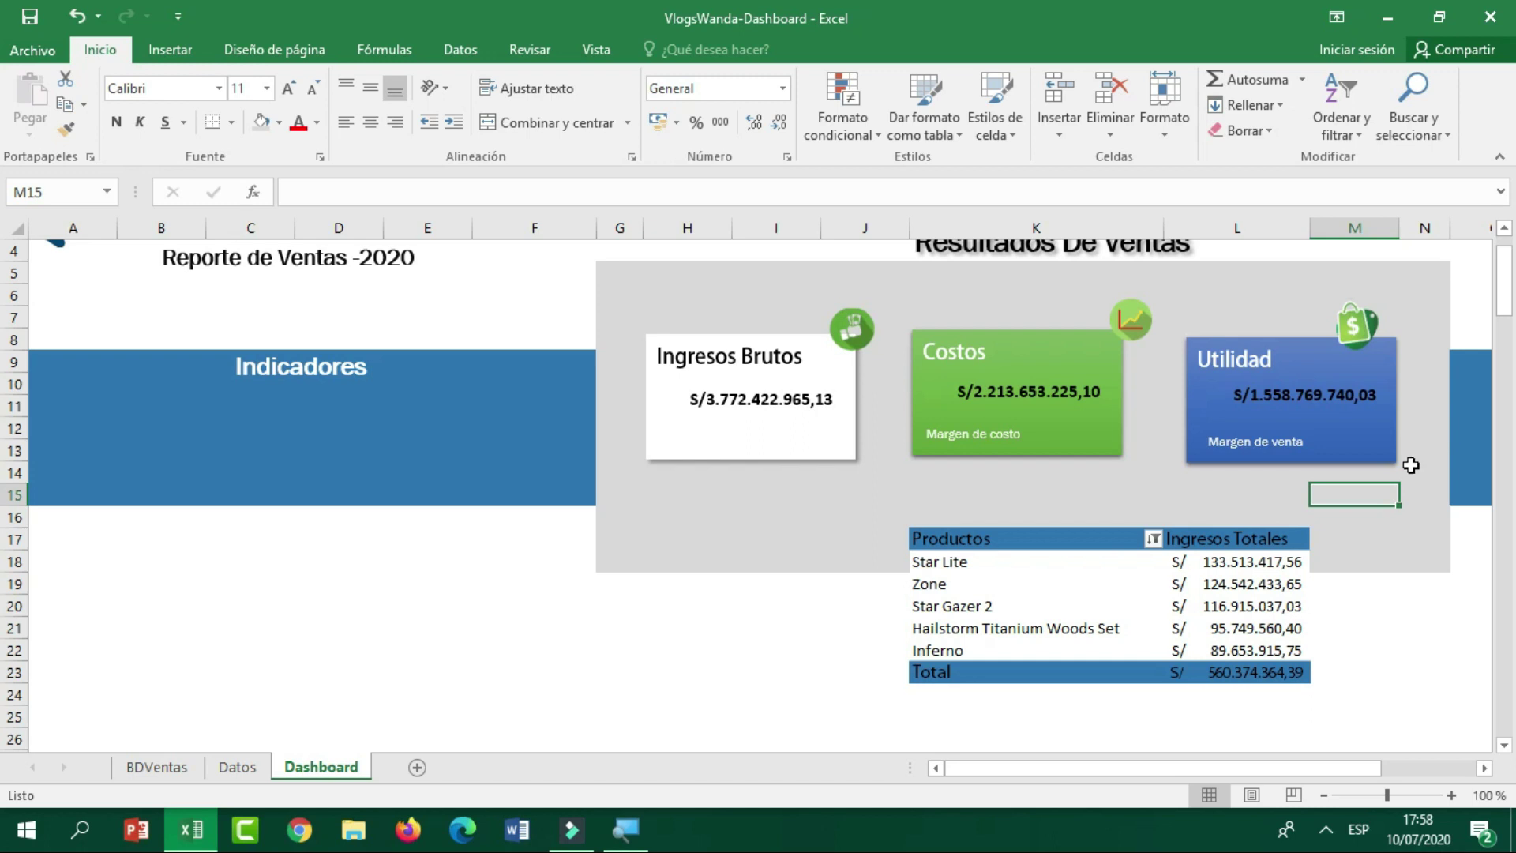
scroll(1411, 465, "up", 1)
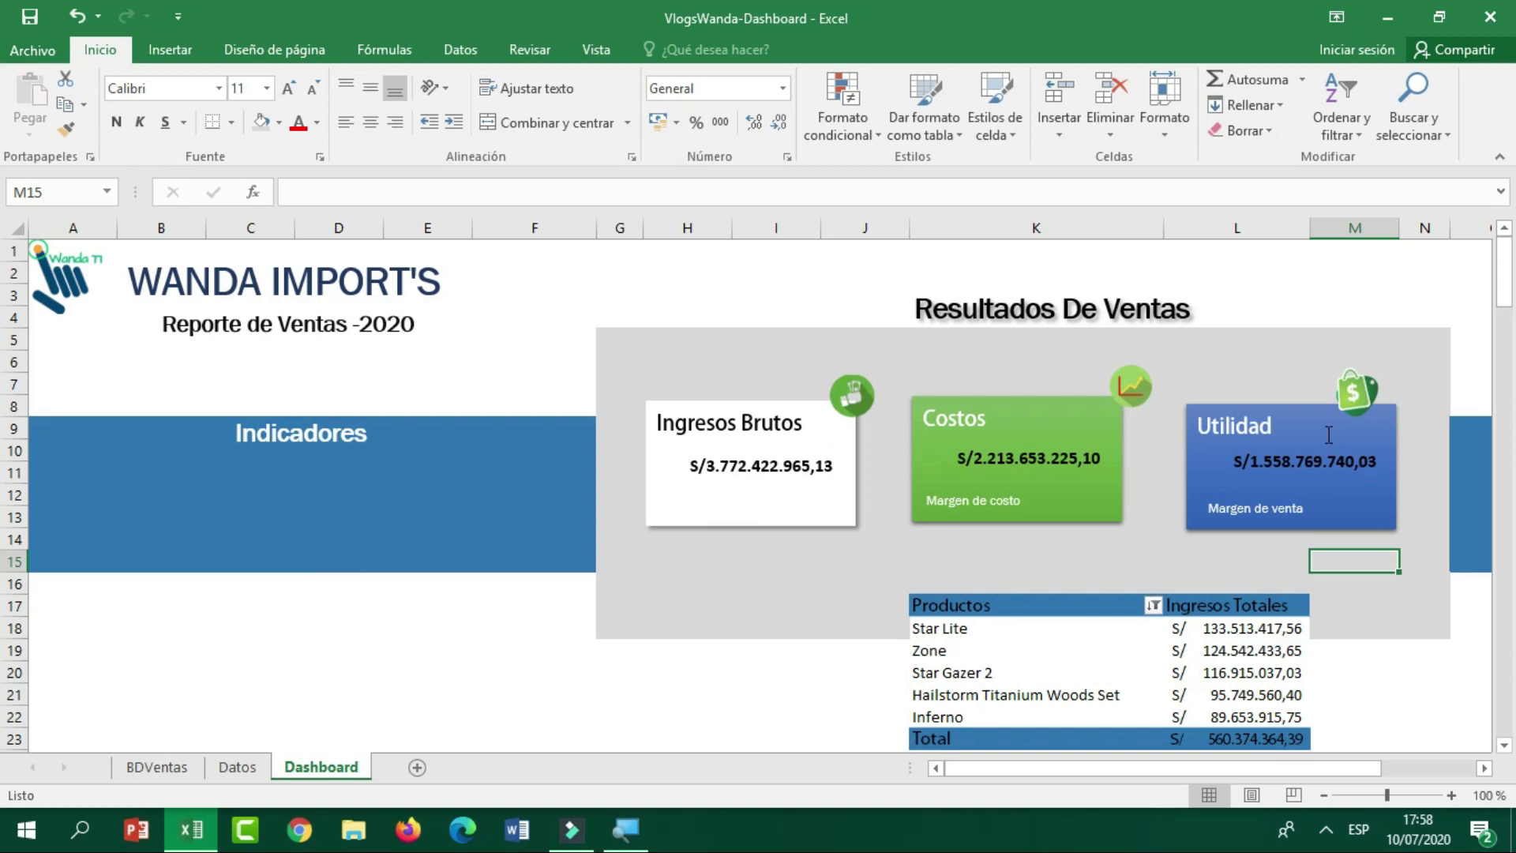
left_click(499, 560)
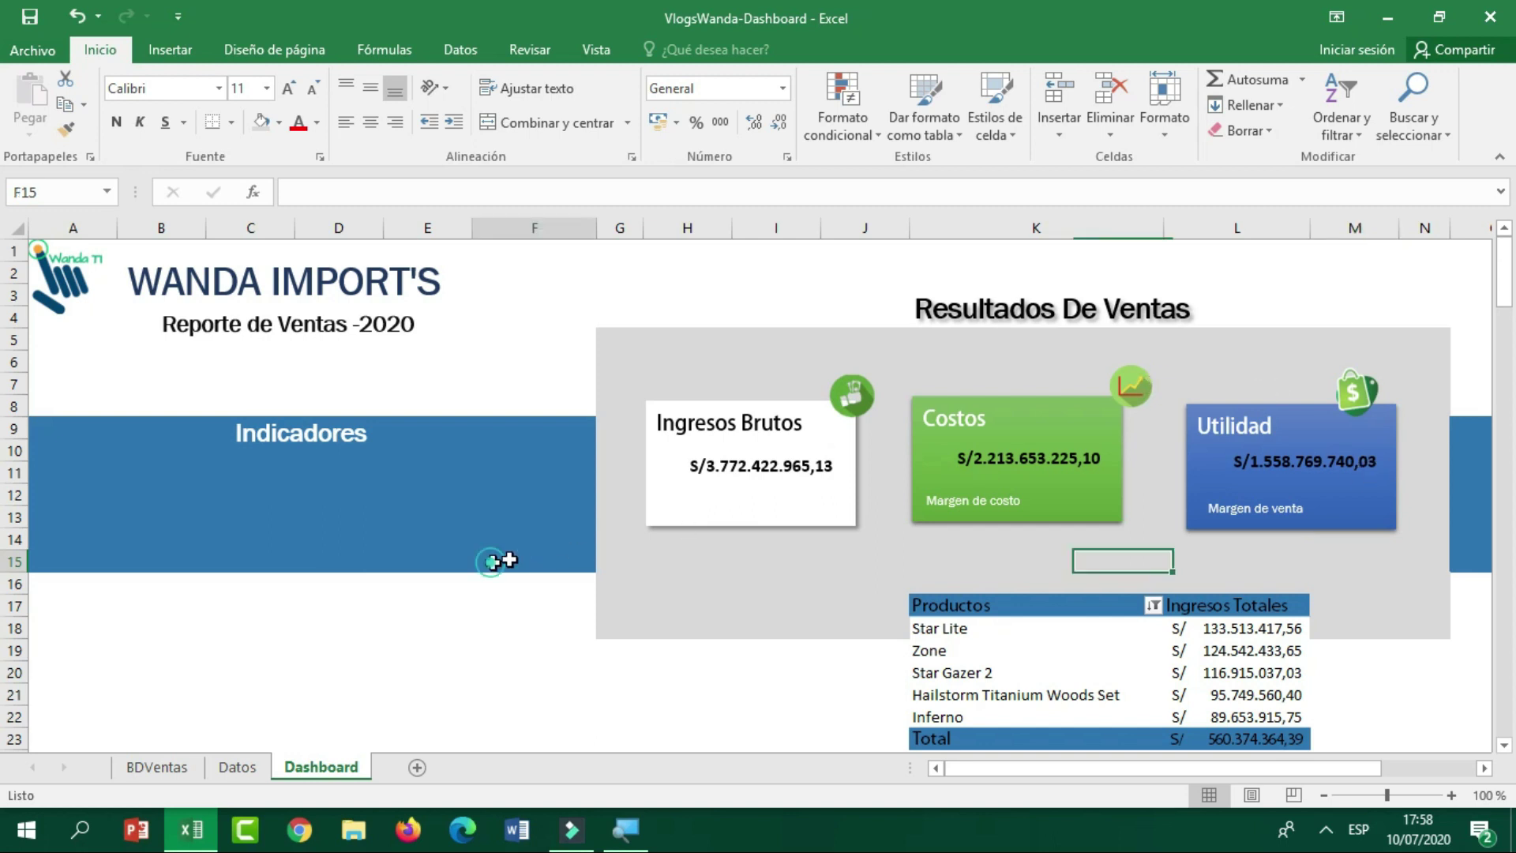
left_click(728, 610)
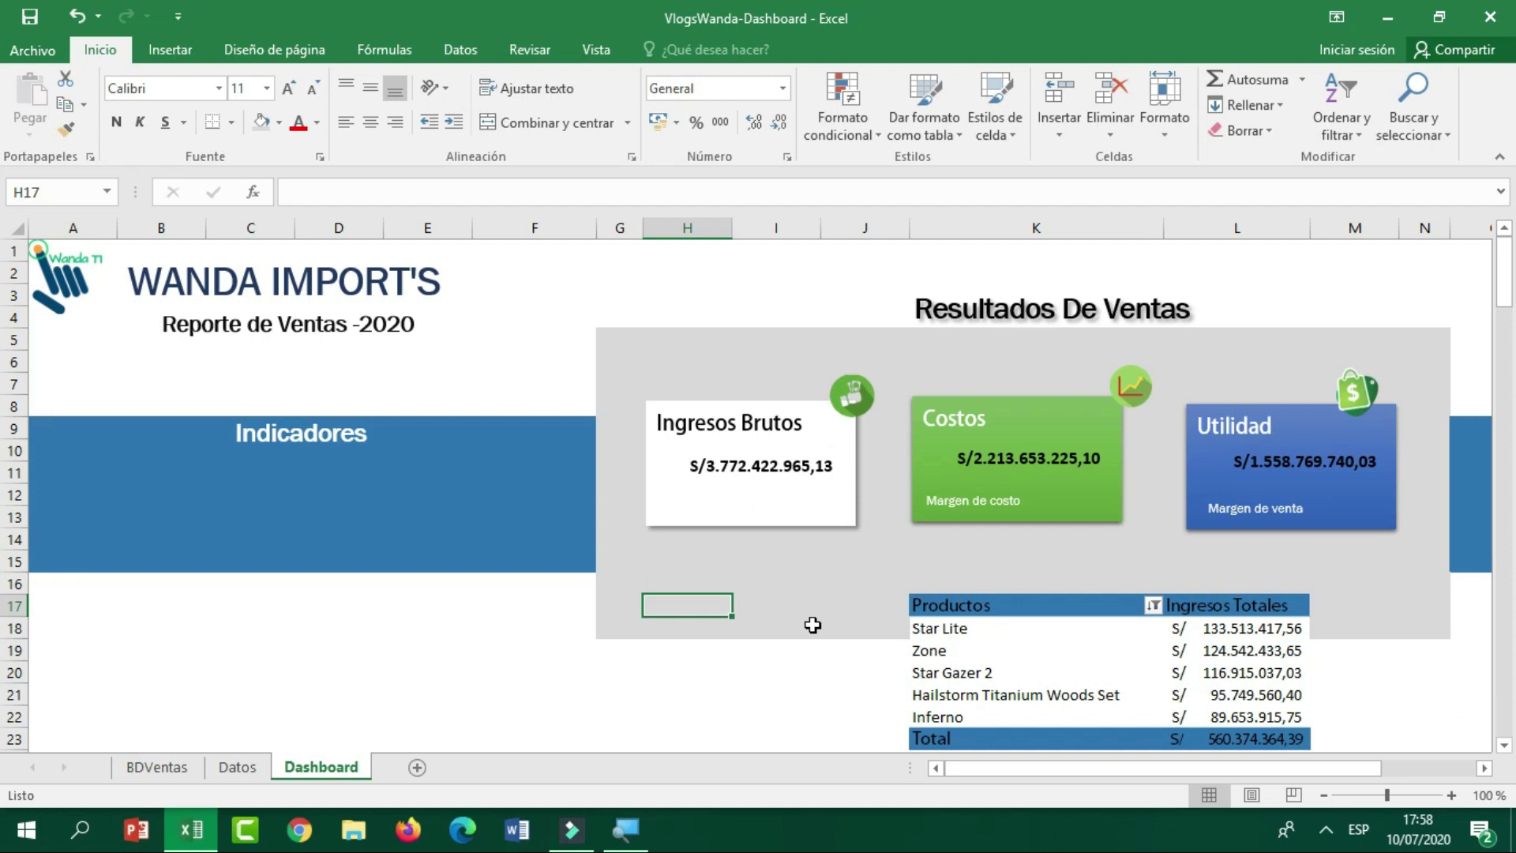
Insert an Año slicer for the top 5 products pivot table and place it under the Indicadores heading.
left_click_drag(165, 493, 477, 670)
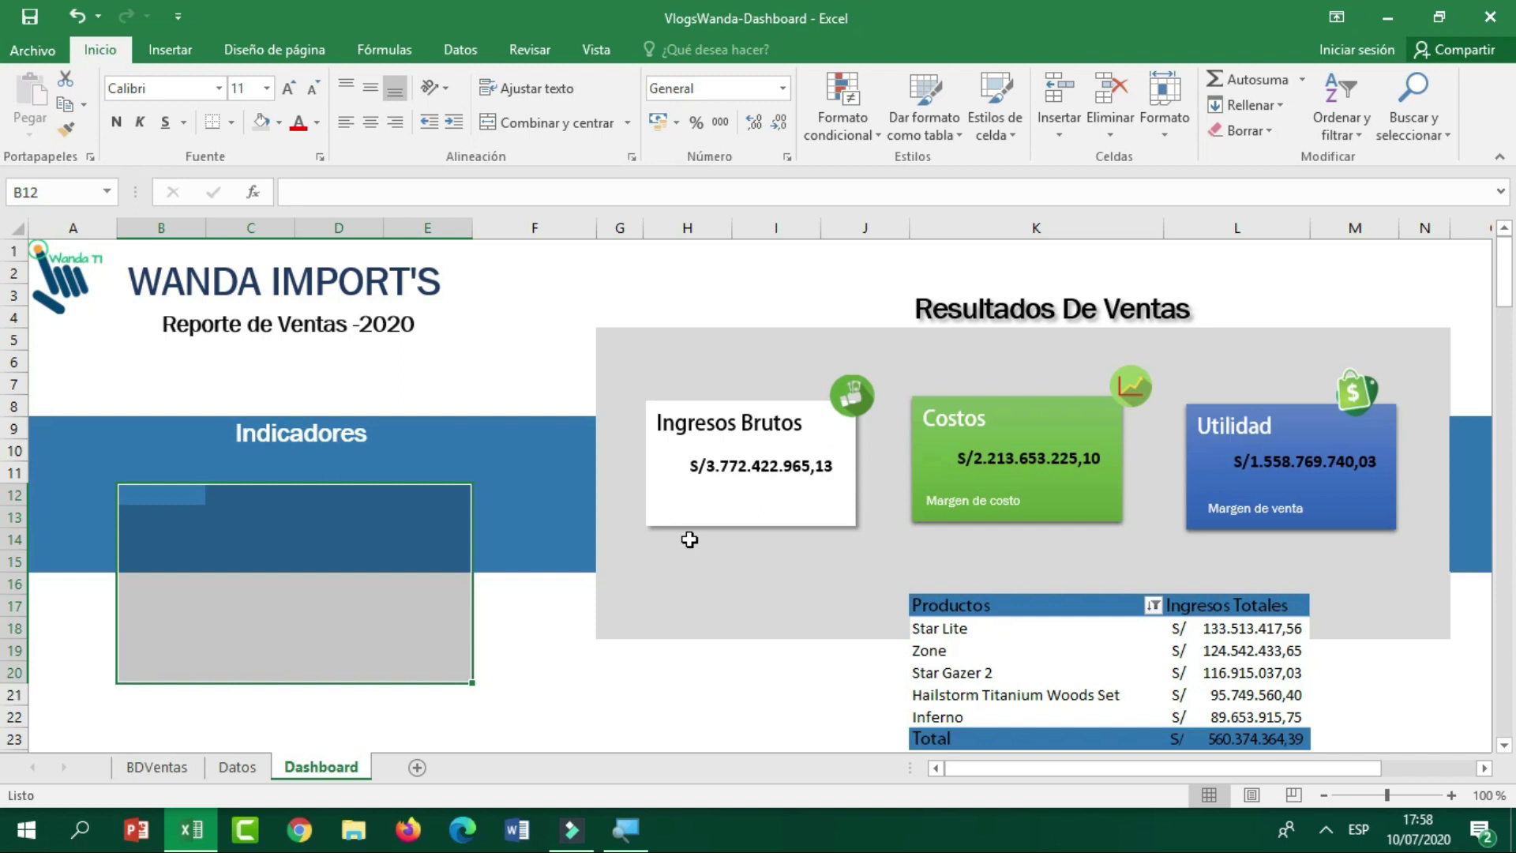
left_click(991, 630)
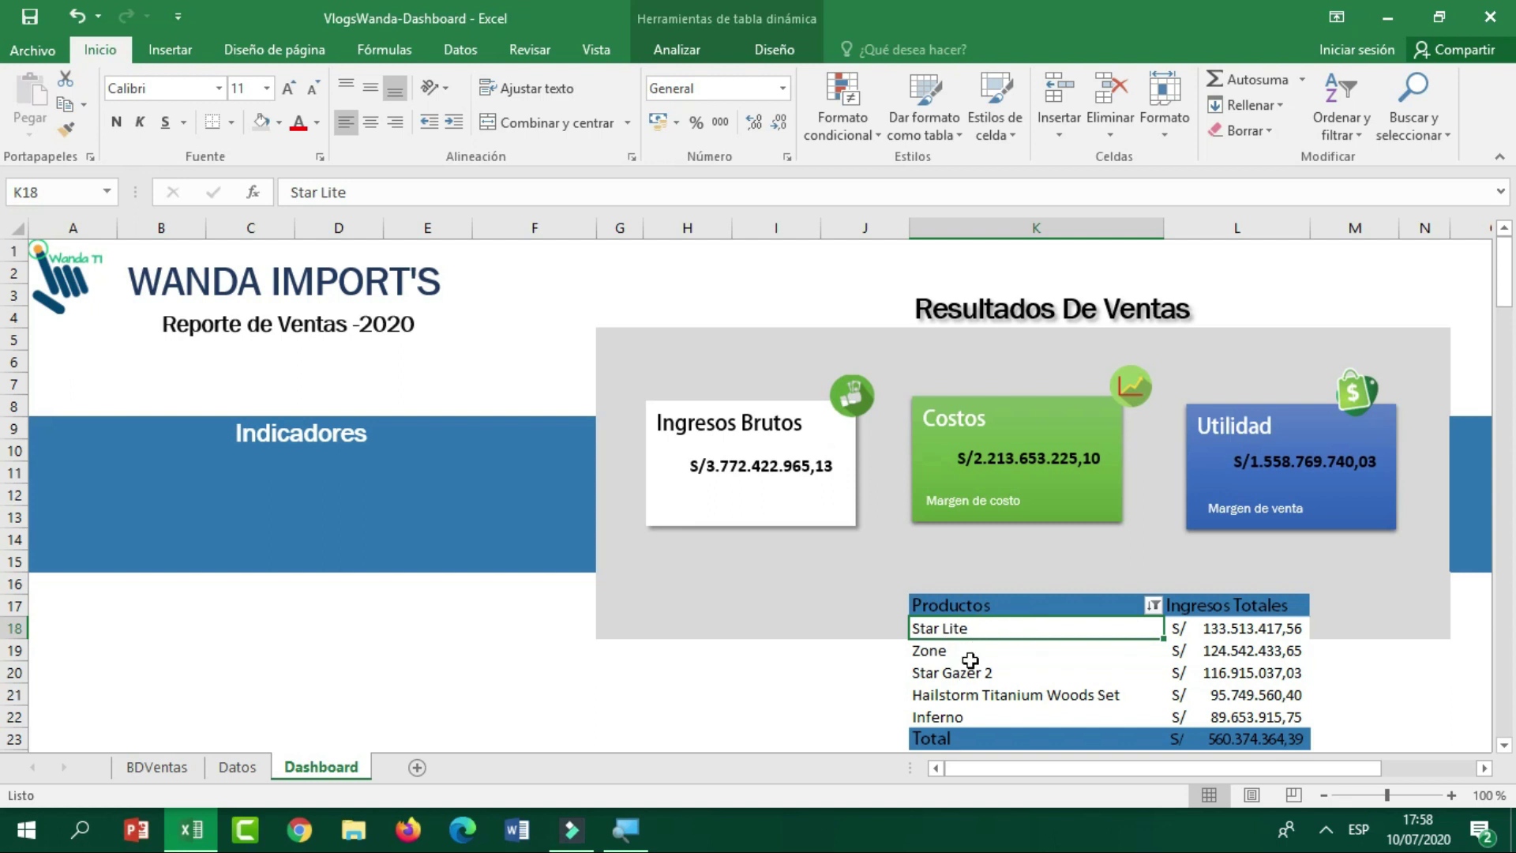
left_click(684, 49)
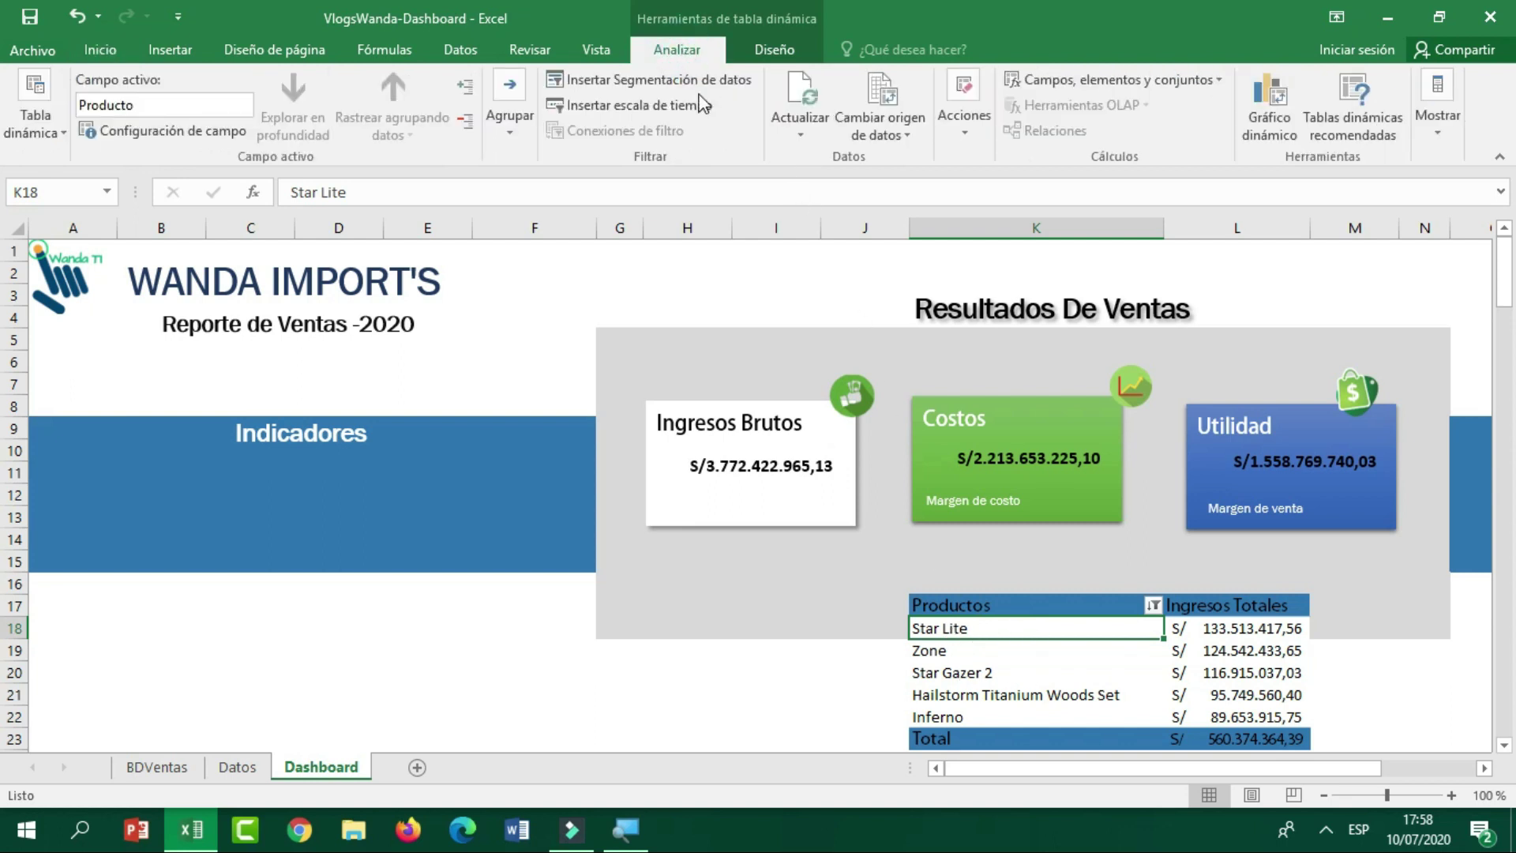
left_click(646, 83)
left_click(631, 384)
left_click(763, 649)
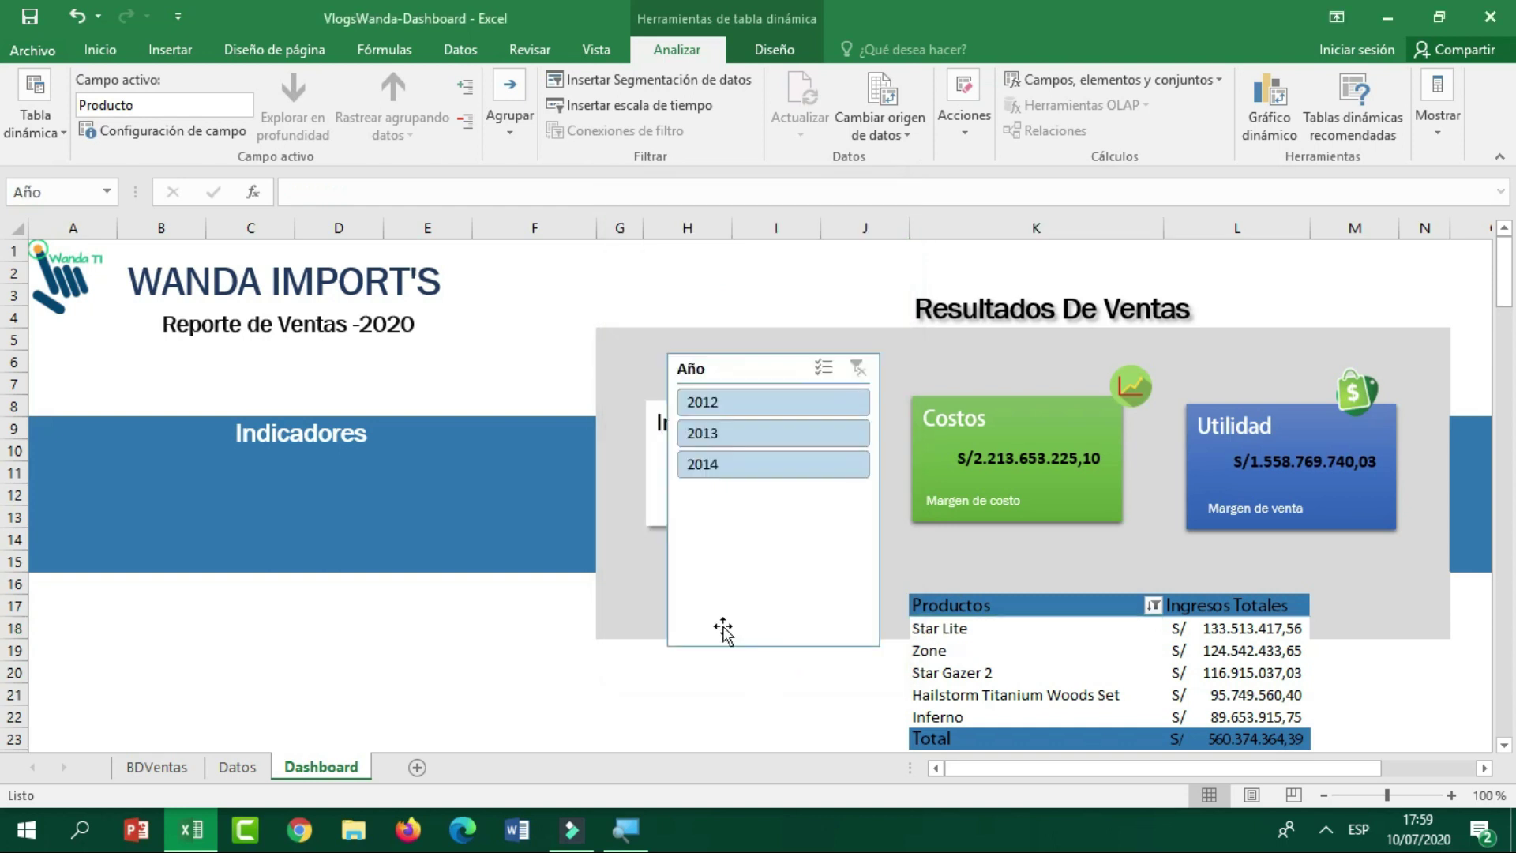
left_click_drag(721, 365, 105, 461)
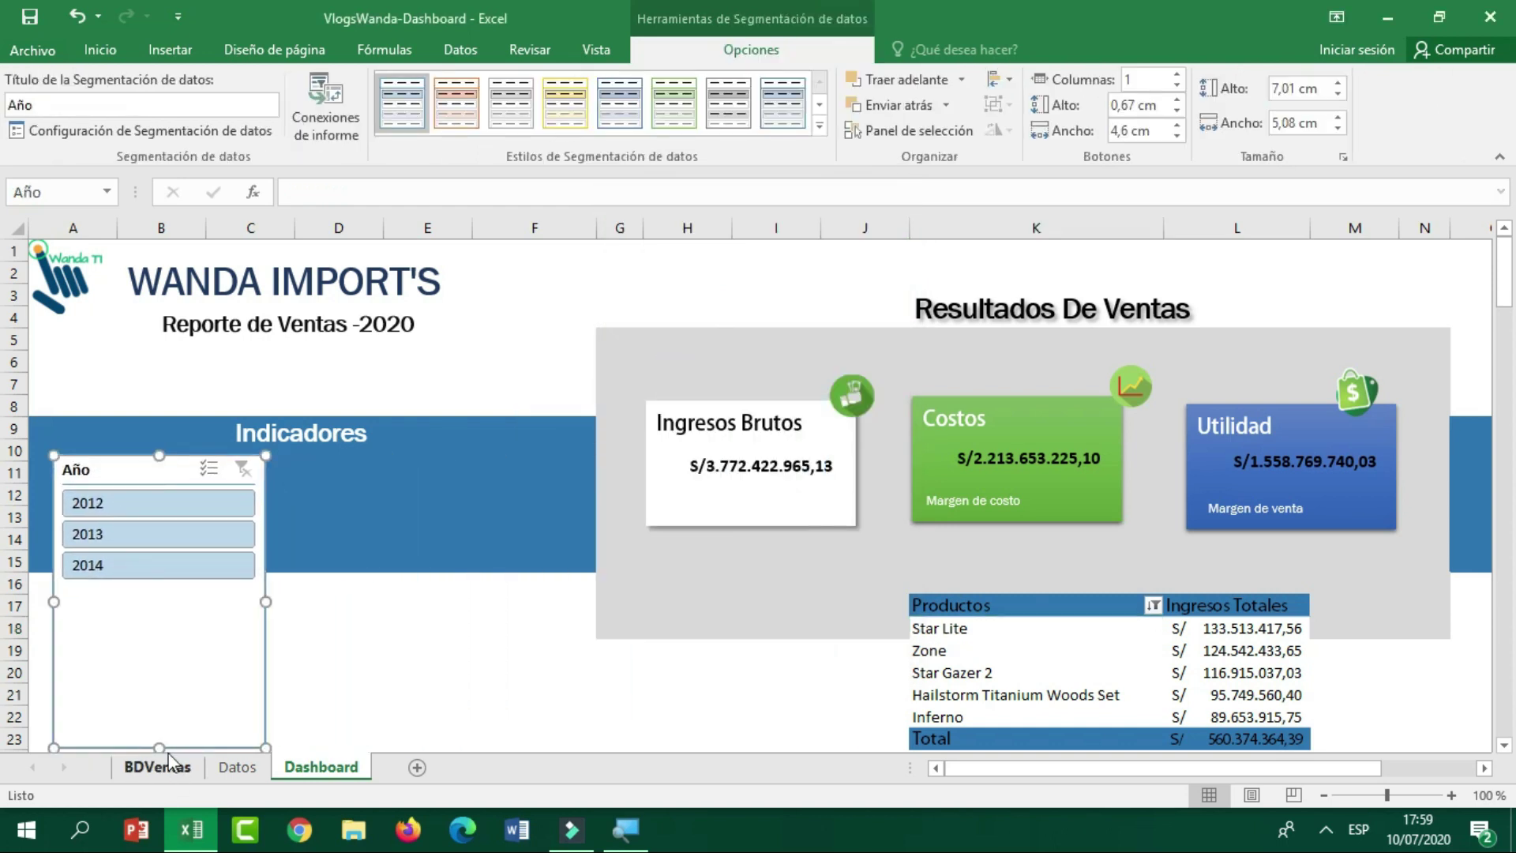
Shrink the Año slicer to about 3,55 cm high by 3,6 cm wide and apply the dark blue slicer style.
left_click_drag(158, 747, 167, 602)
left_click_drag(265, 528, 203, 526)
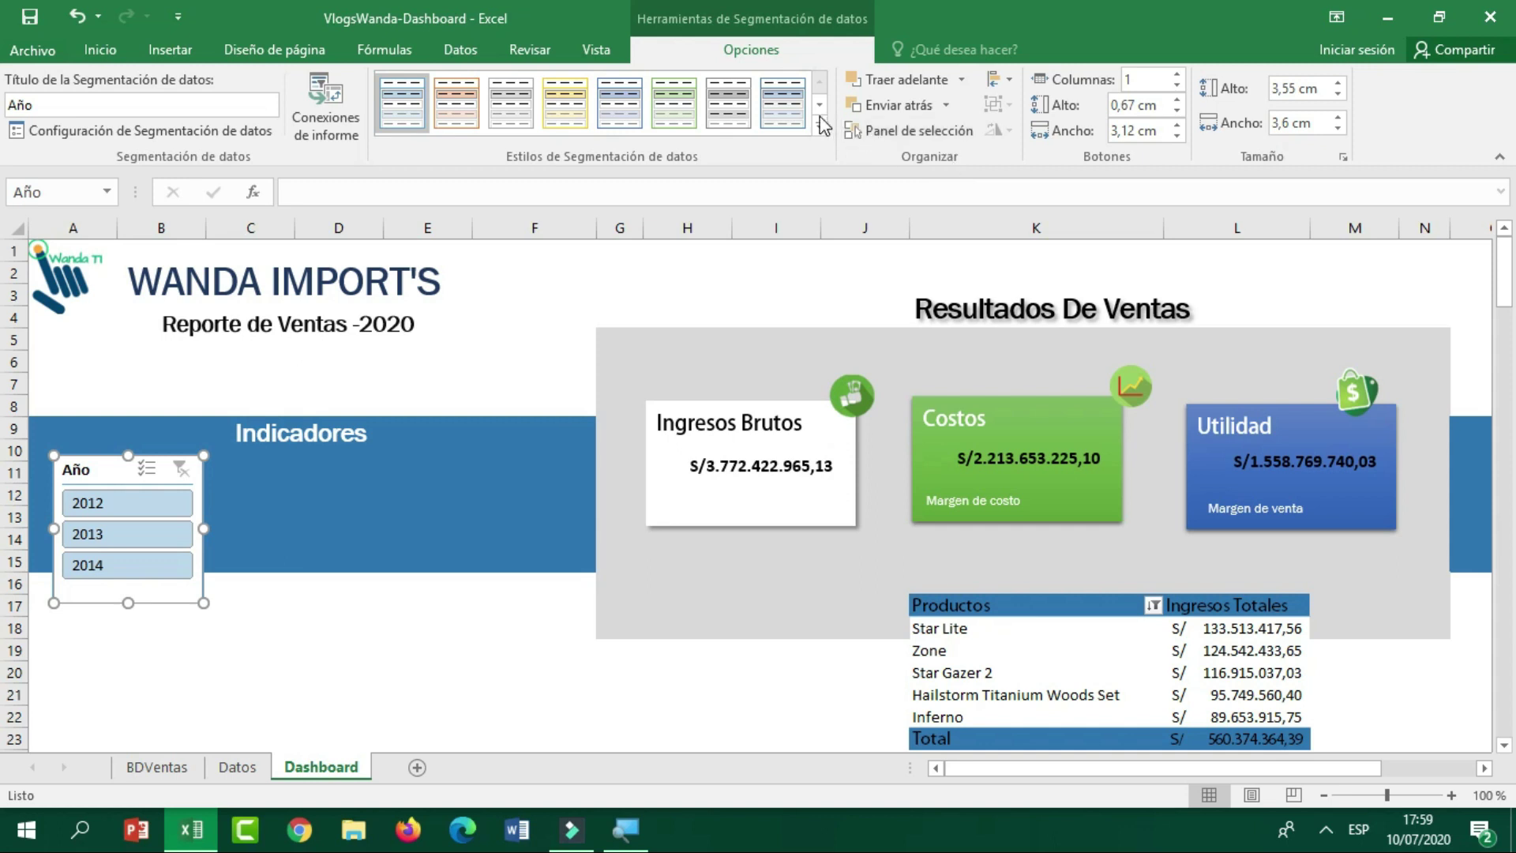
left_click(821, 125)
left_click(628, 208)
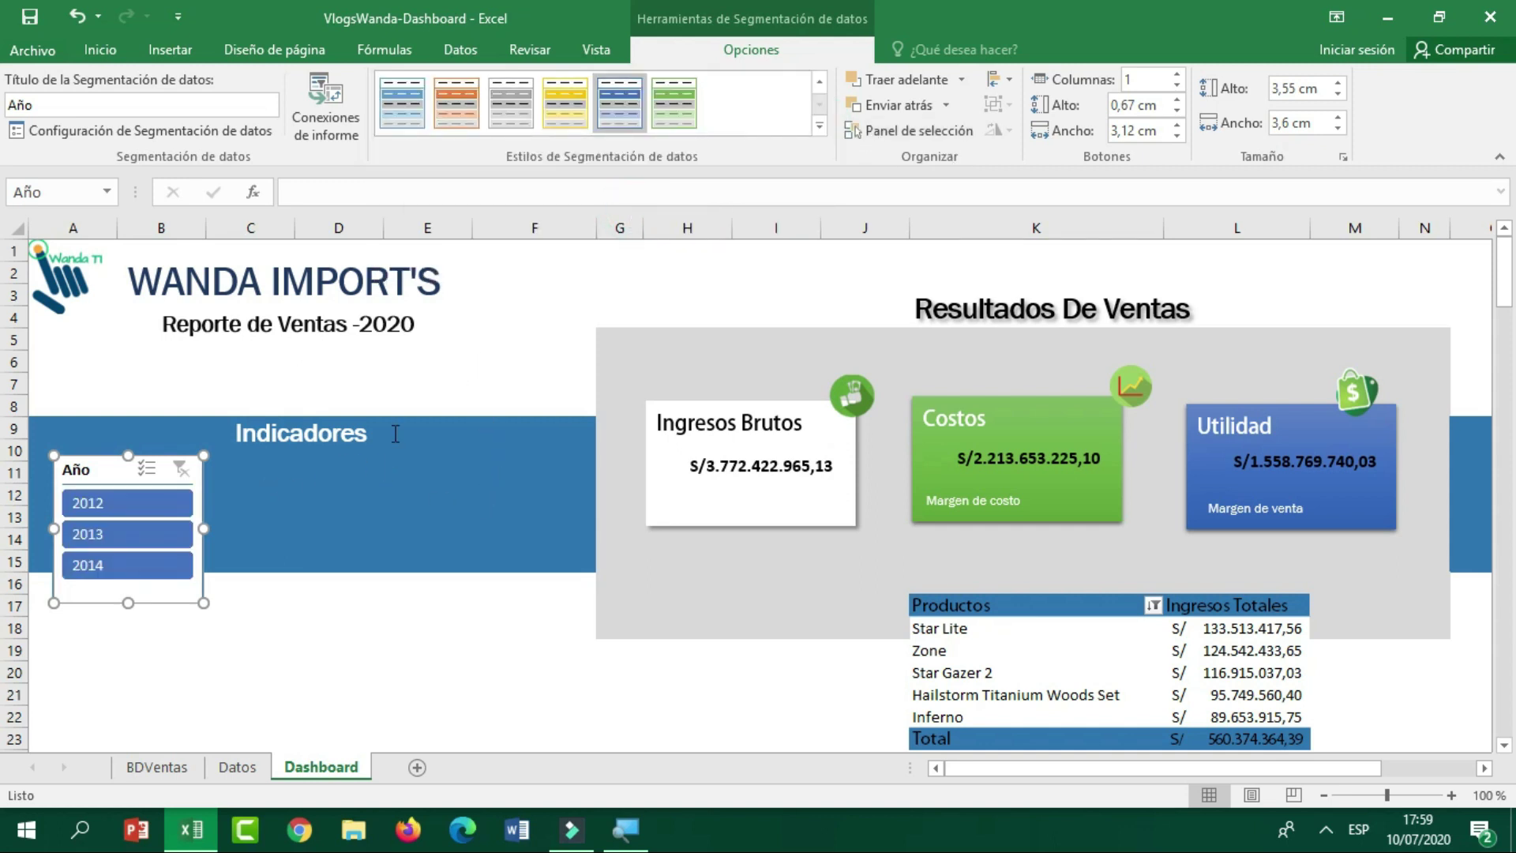
left_click(473, 534)
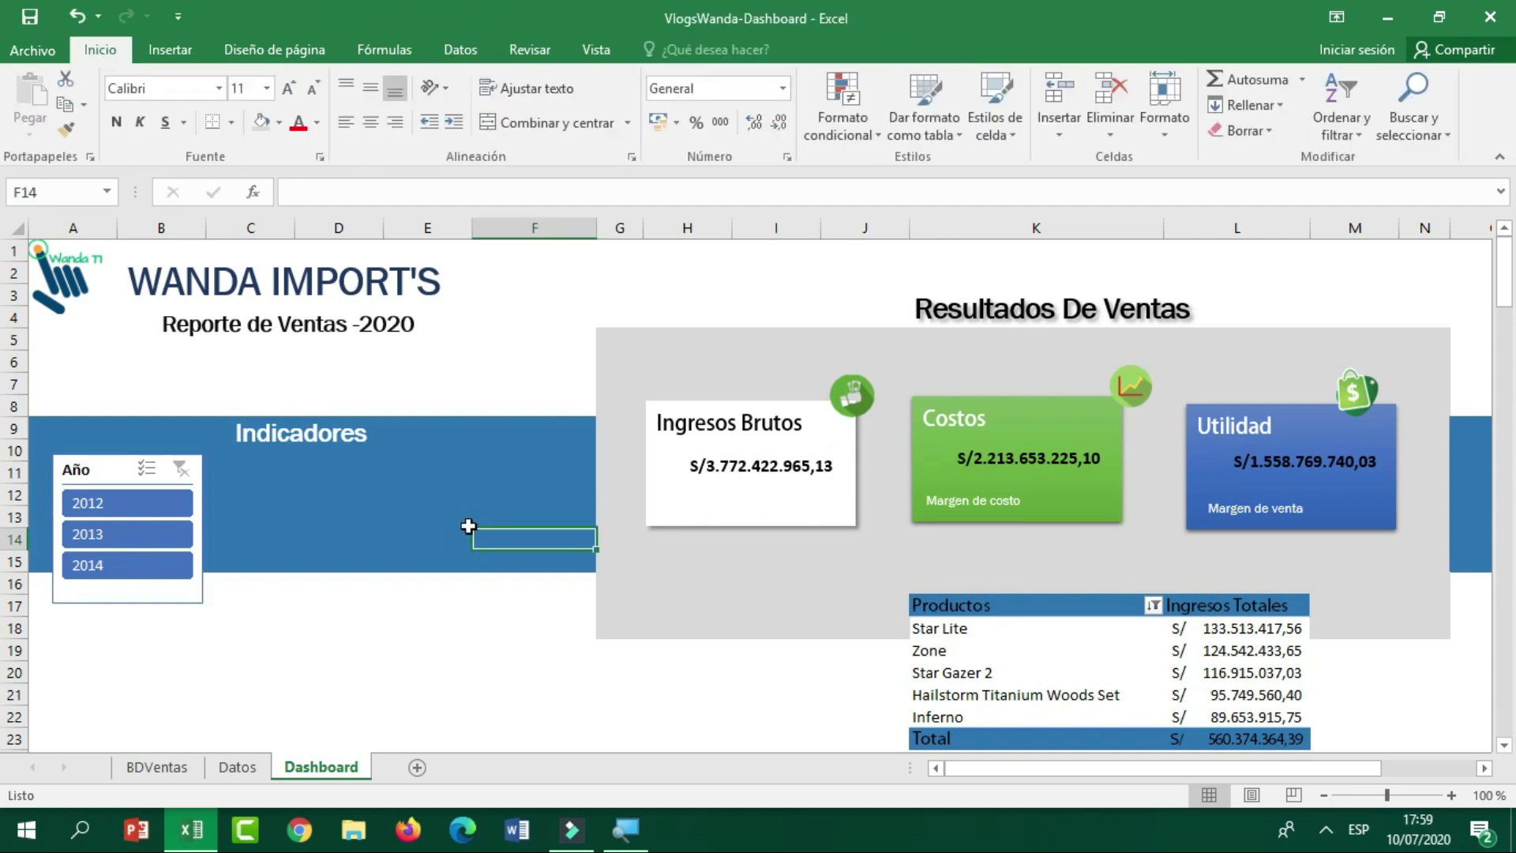
left_click(364, 499)
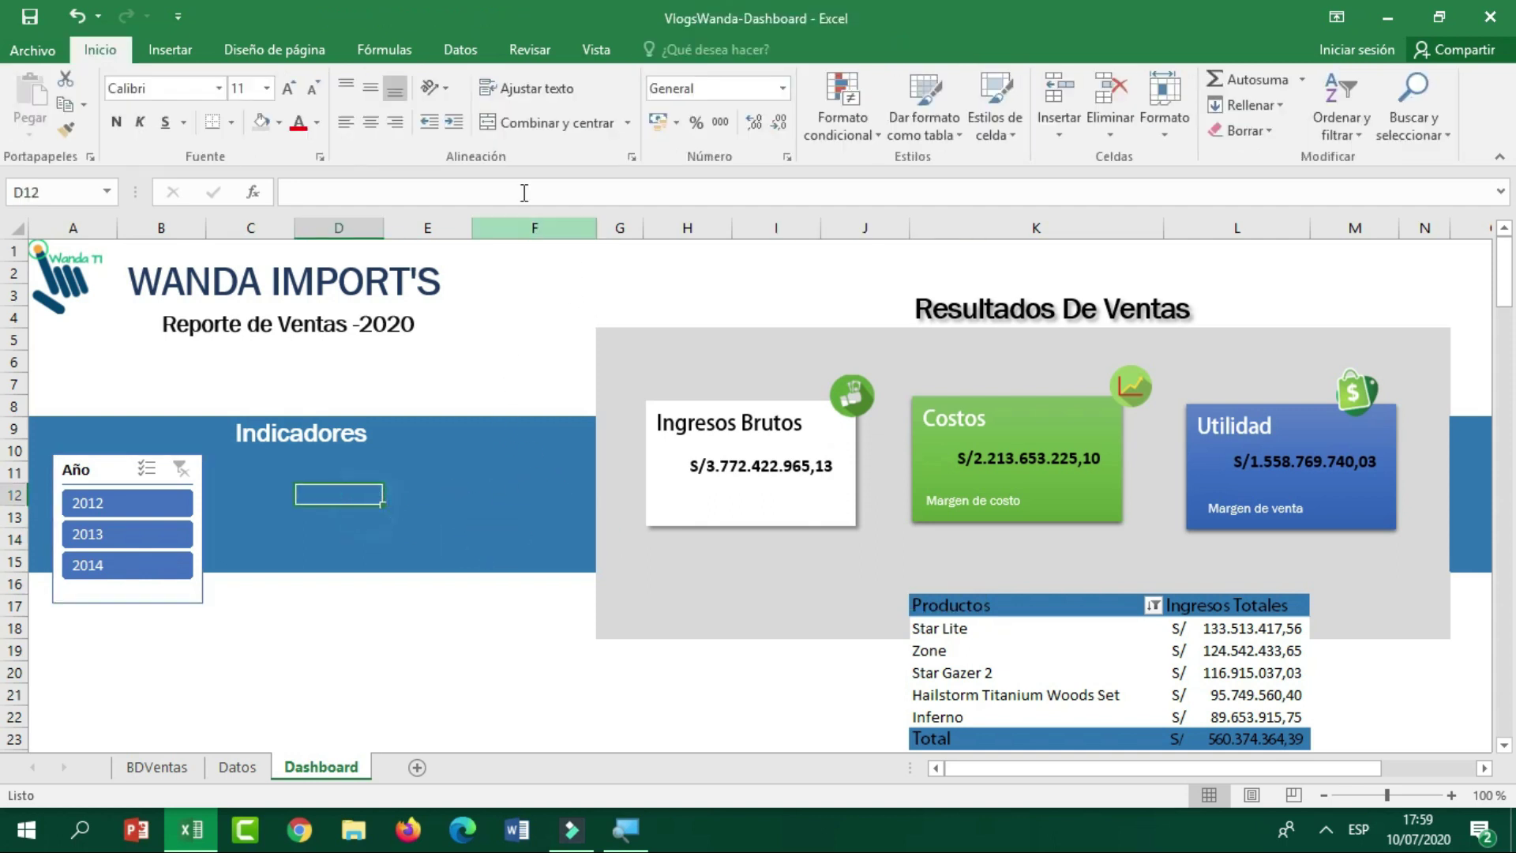
Insert a Línea Producto slicer for the top 5 products pivot table and place it beside the Año slicer.
left_click(1015, 647)
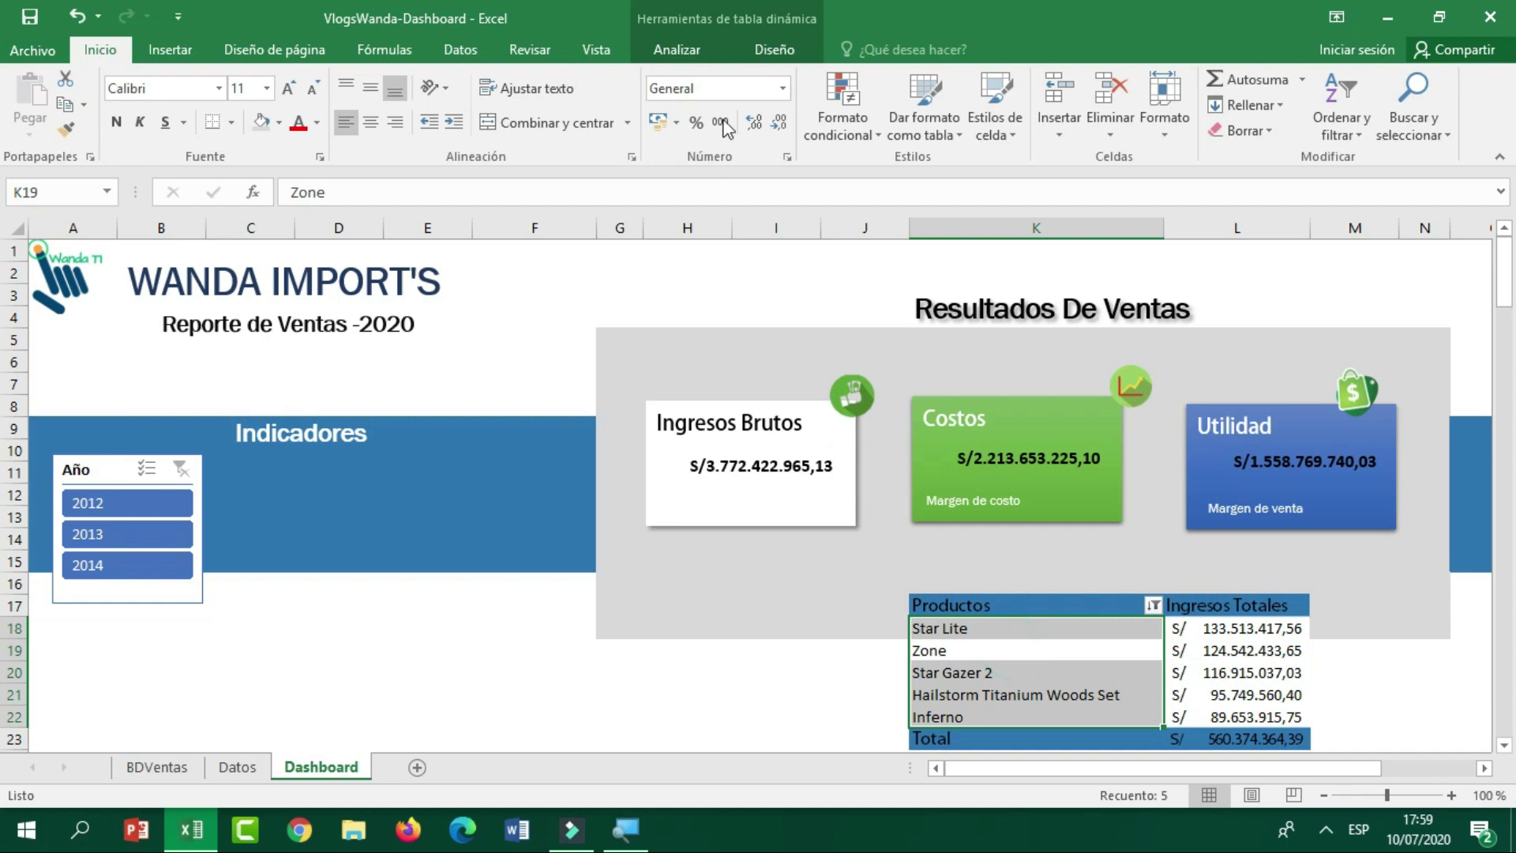
left_click(679, 49)
left_click(647, 82)
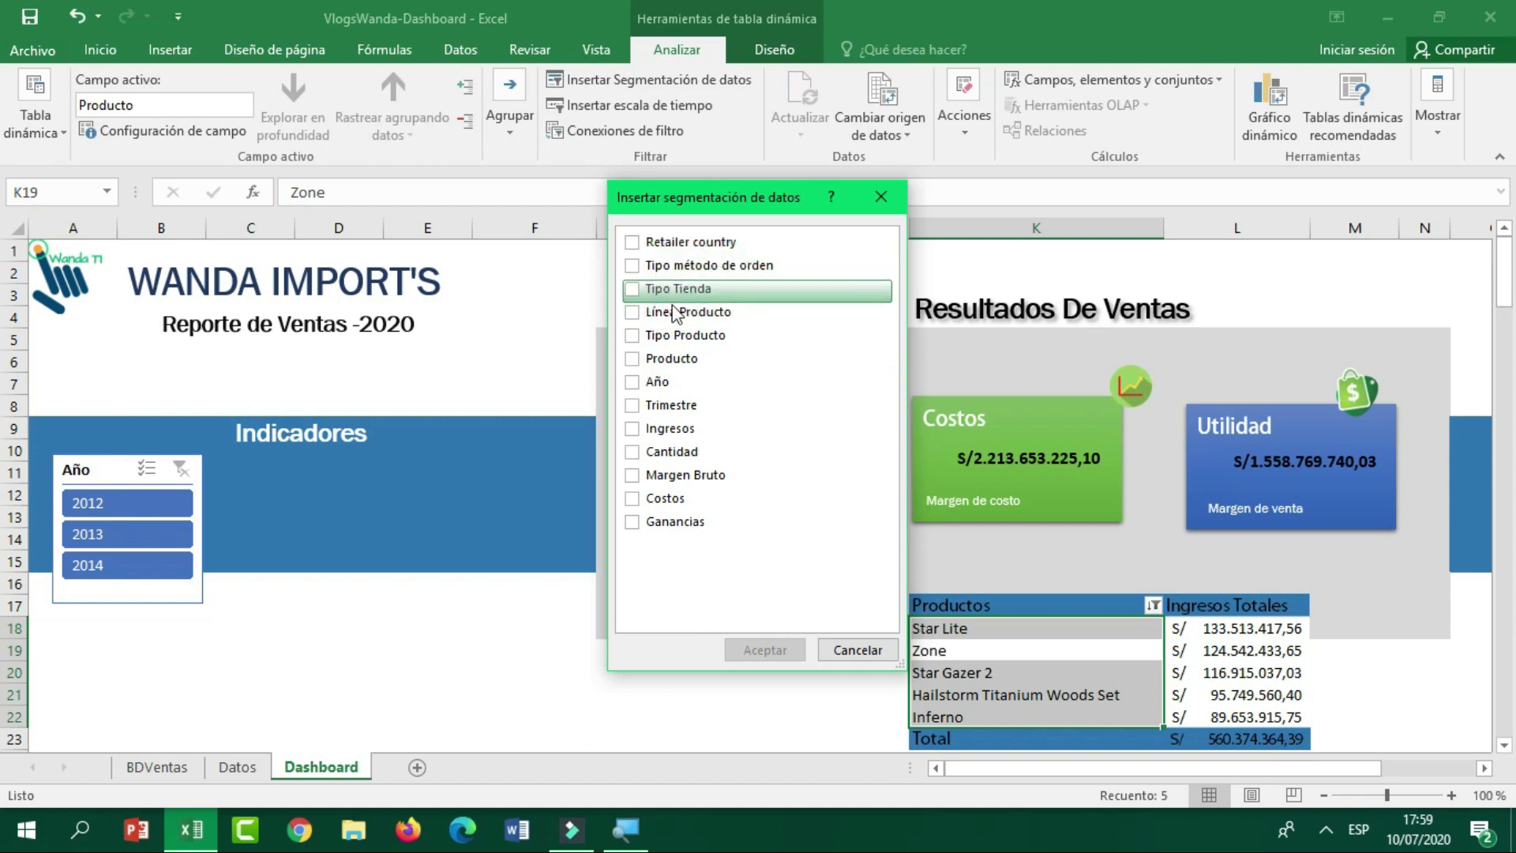
left_click(632, 313)
left_click(769, 648)
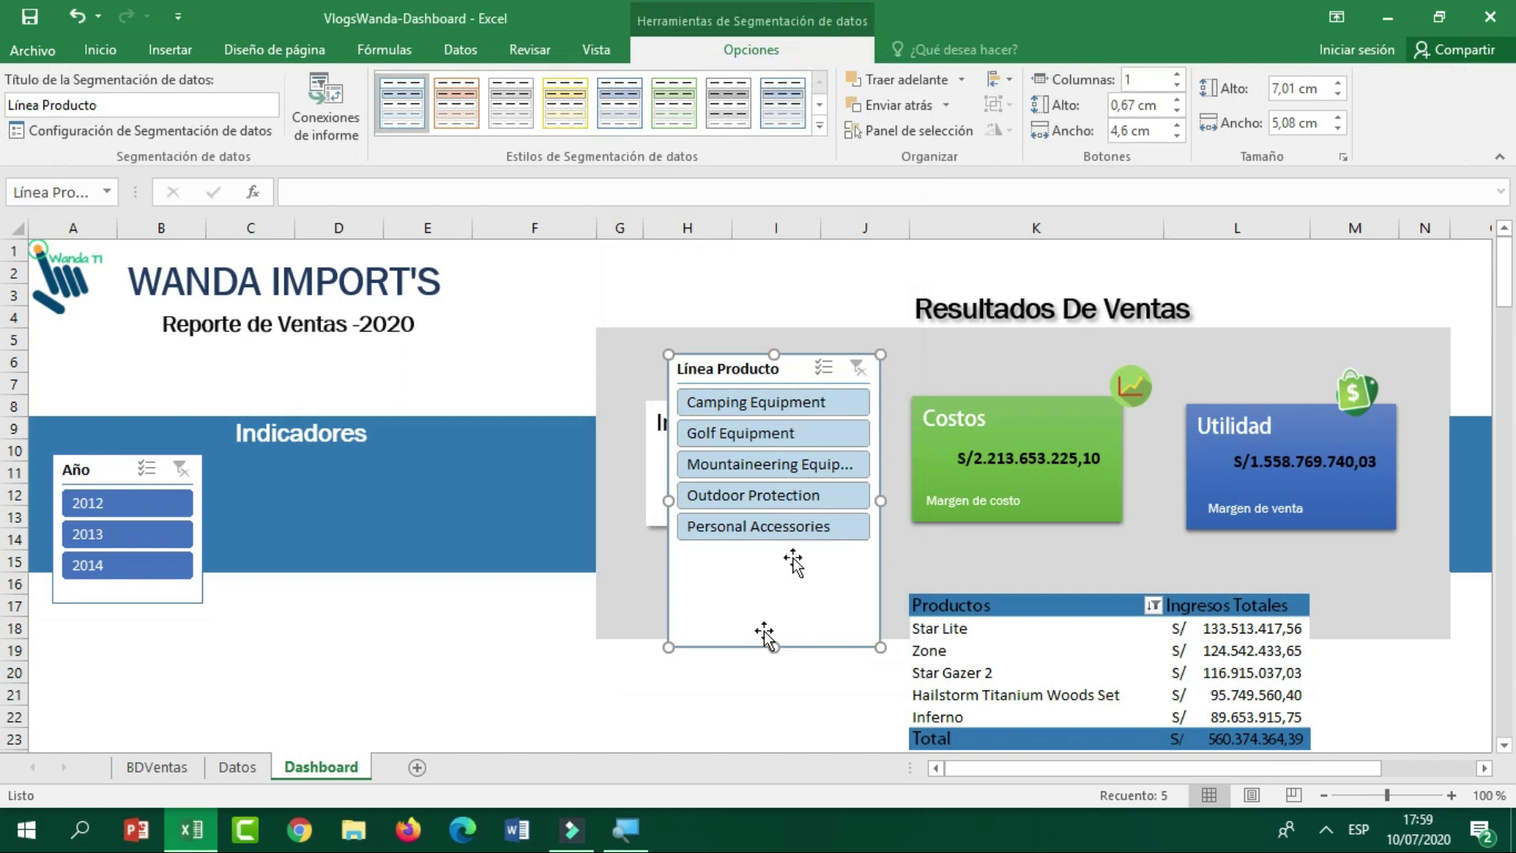
left_click_drag(798, 365, 479, 460)
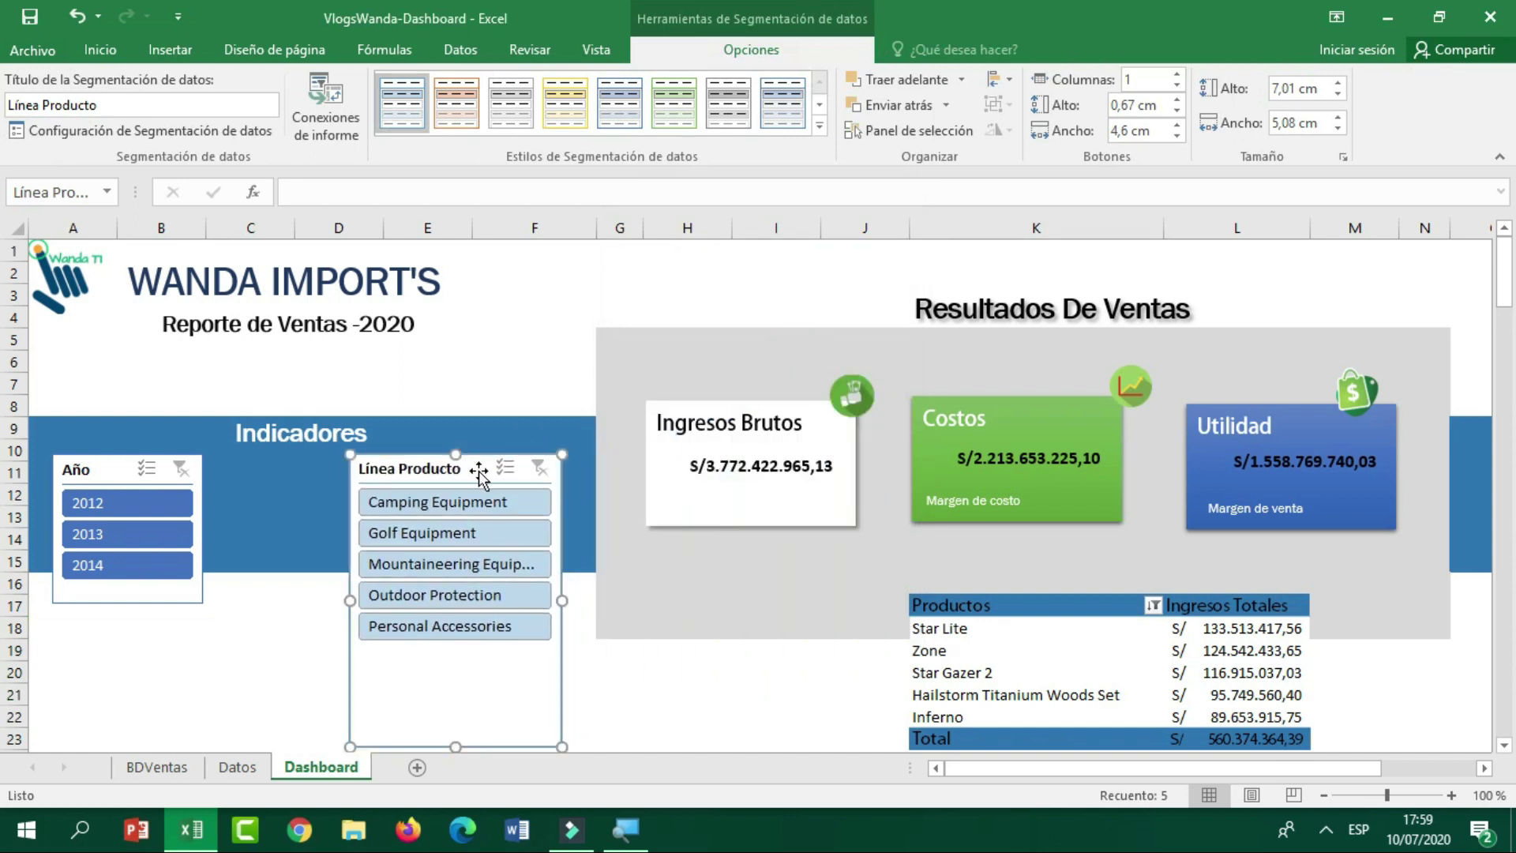
Reduce the Línea Producto slicer's height to about 5,05 cm and apply the dark blue slicer style.
left_click_drag(460, 750, 450, 639)
left_click(819, 127)
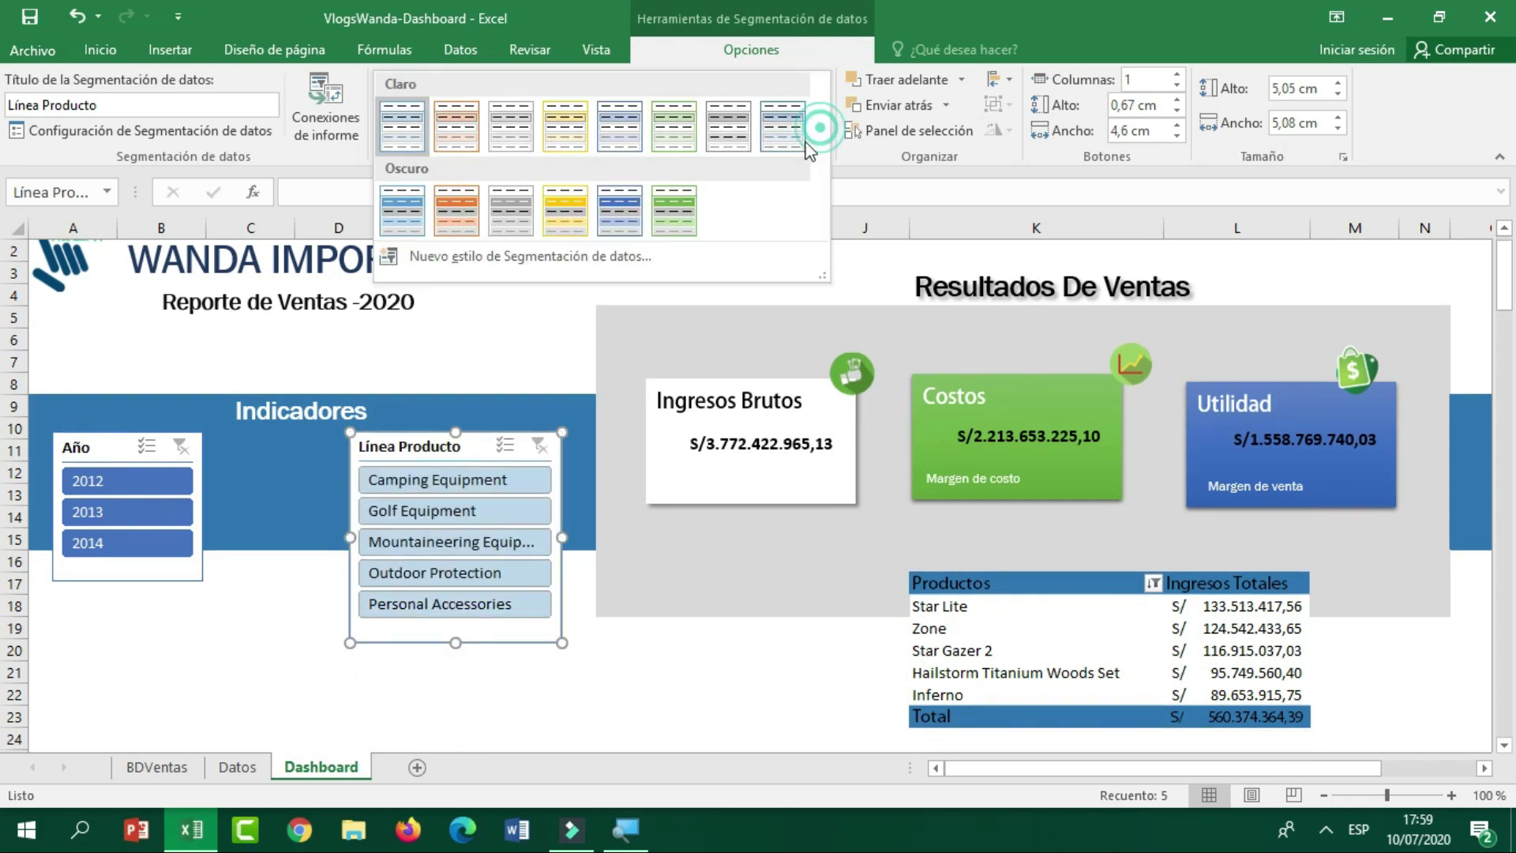
left_click(620, 204)
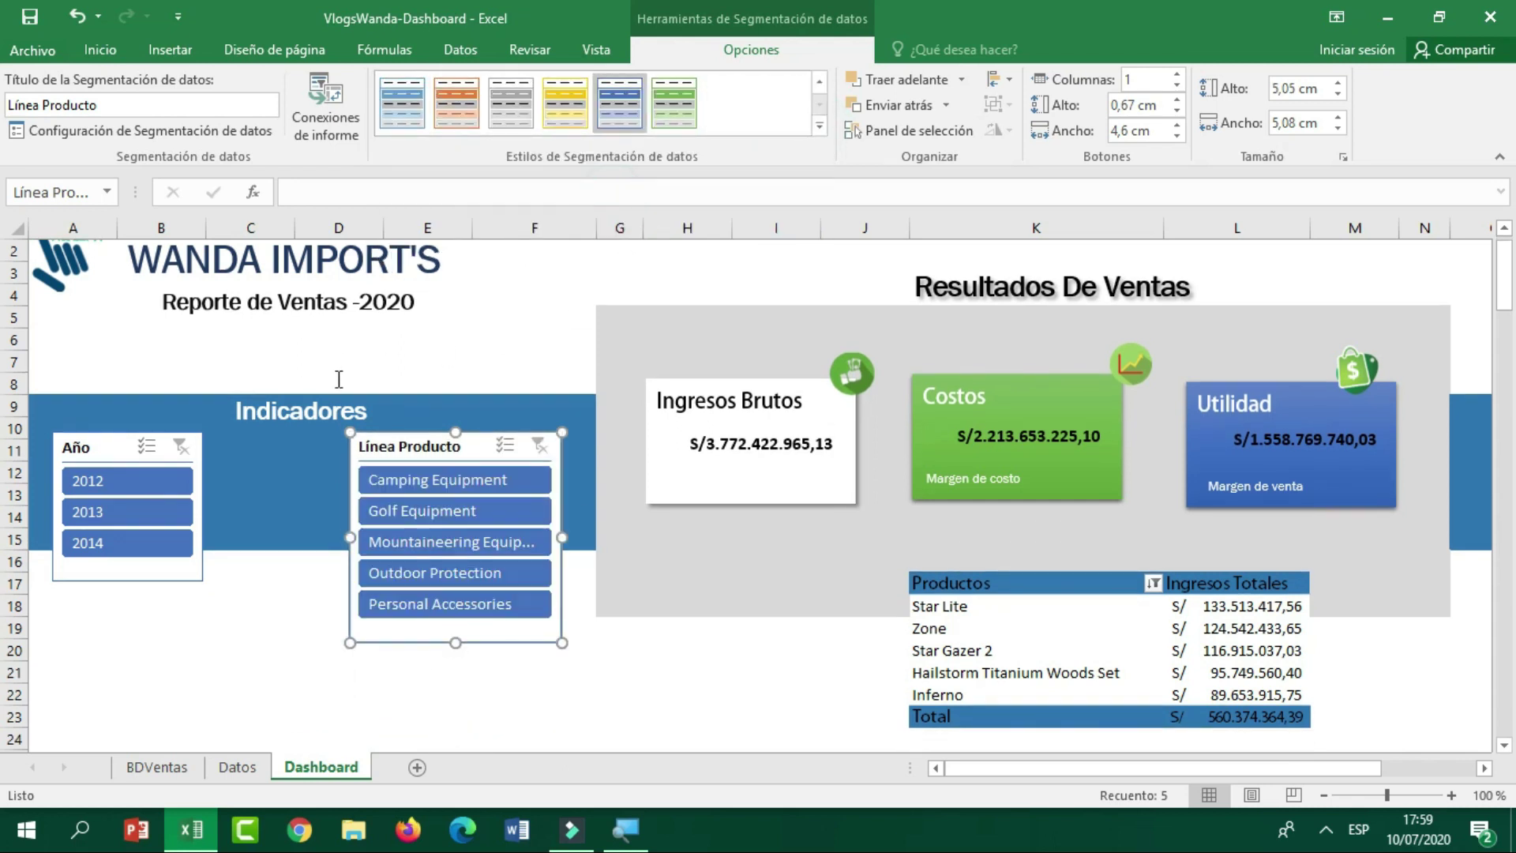
Nudge the Año slicer slightly downward in the Indicadores area.
left_click_drag(120, 438, 122, 437)
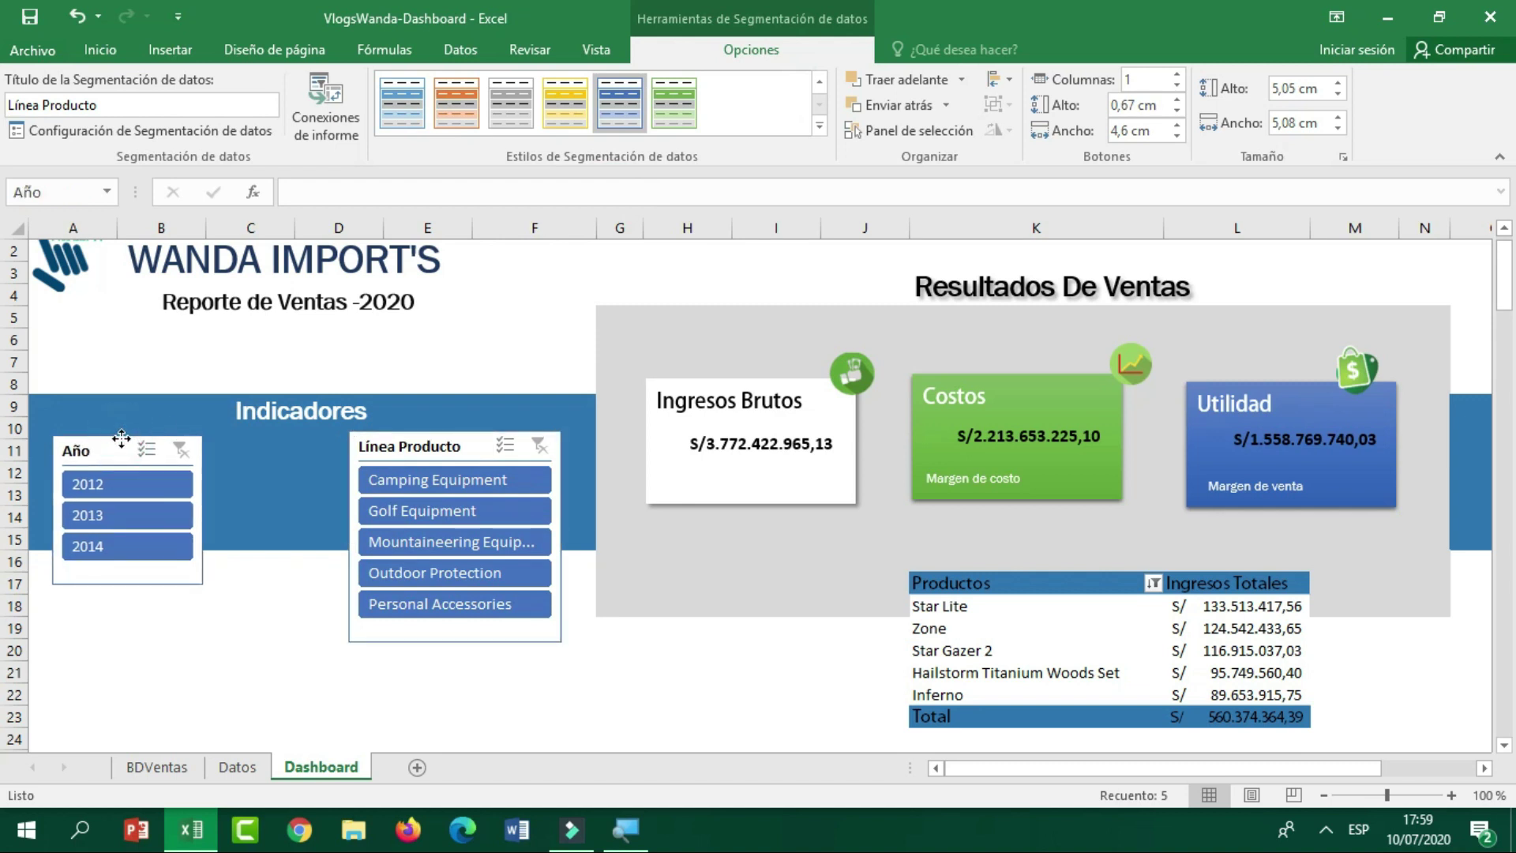
left_click(610, 675)
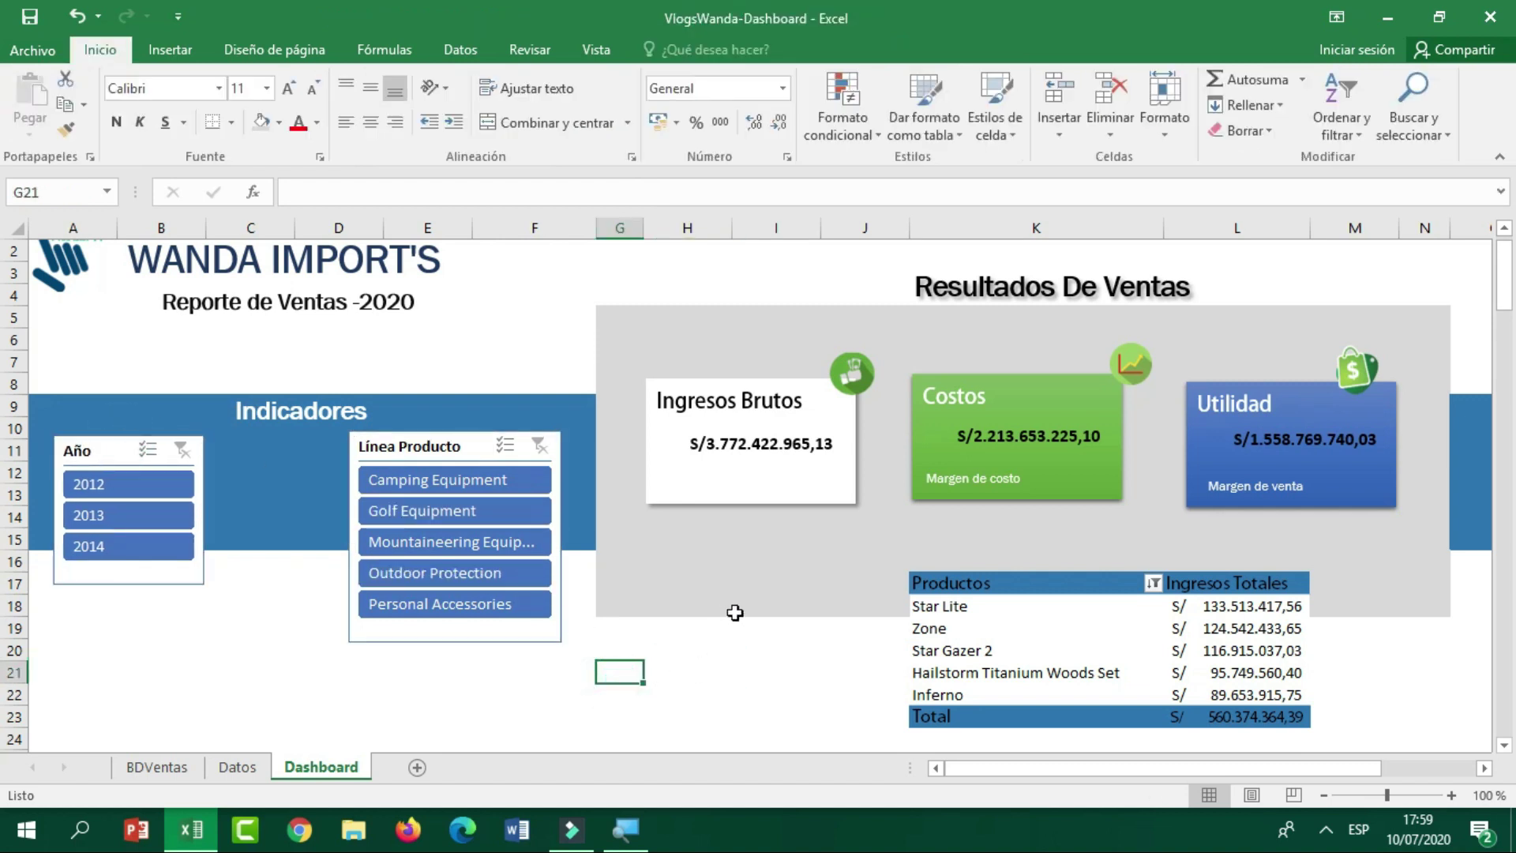
scroll(759, 581, "up", 1)
scroll(770, 577, "down", 1)
scroll(770, 577, "up", 1)
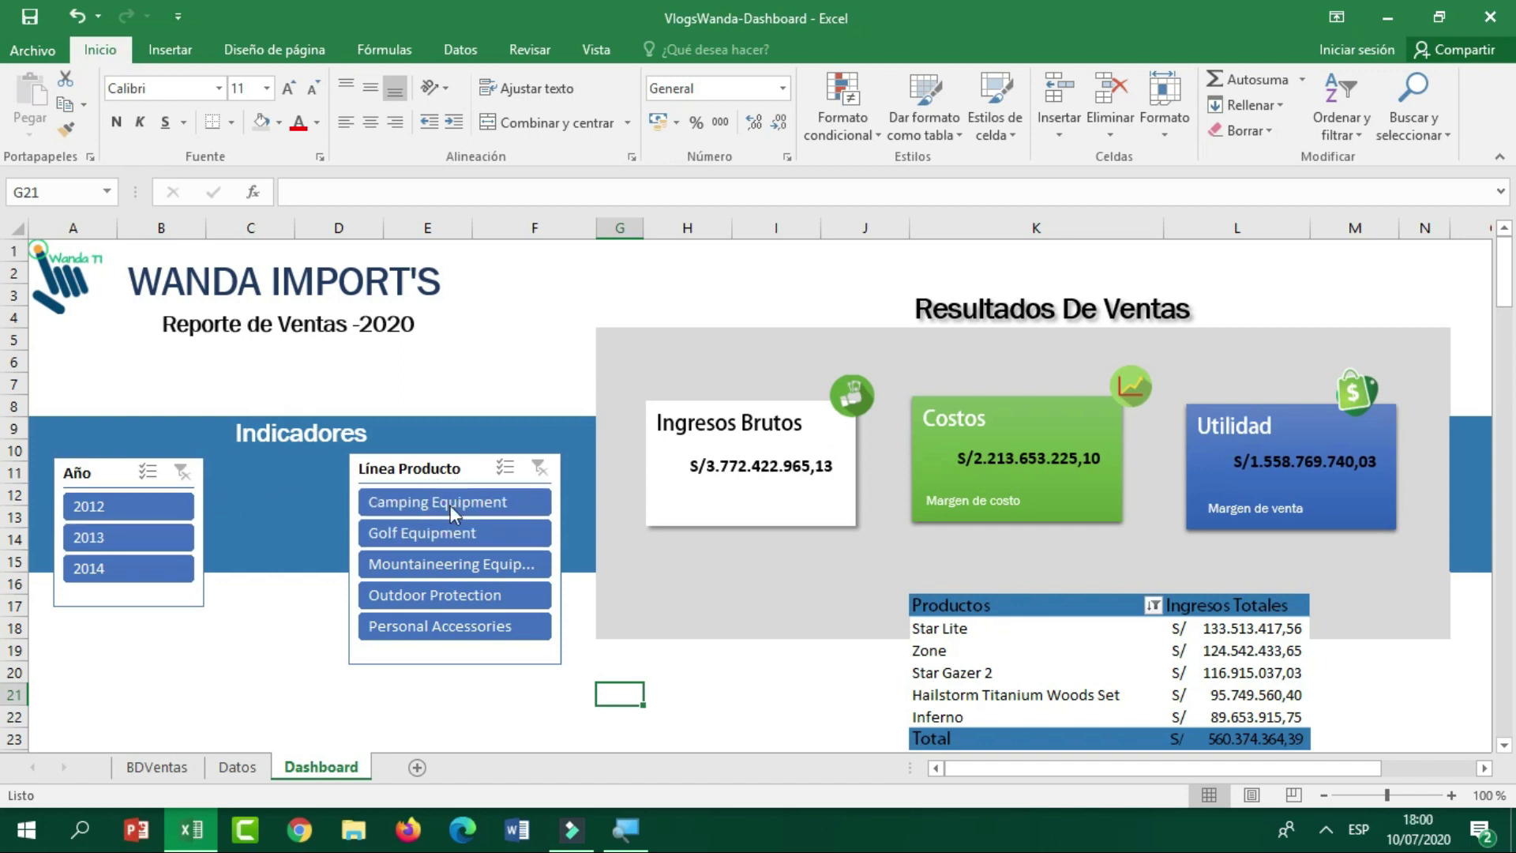
Connect the Año slicer to TablaDinámica1 and TablaDinámica2 on the Datos sheet through its report connections.
left_click(99, 472)
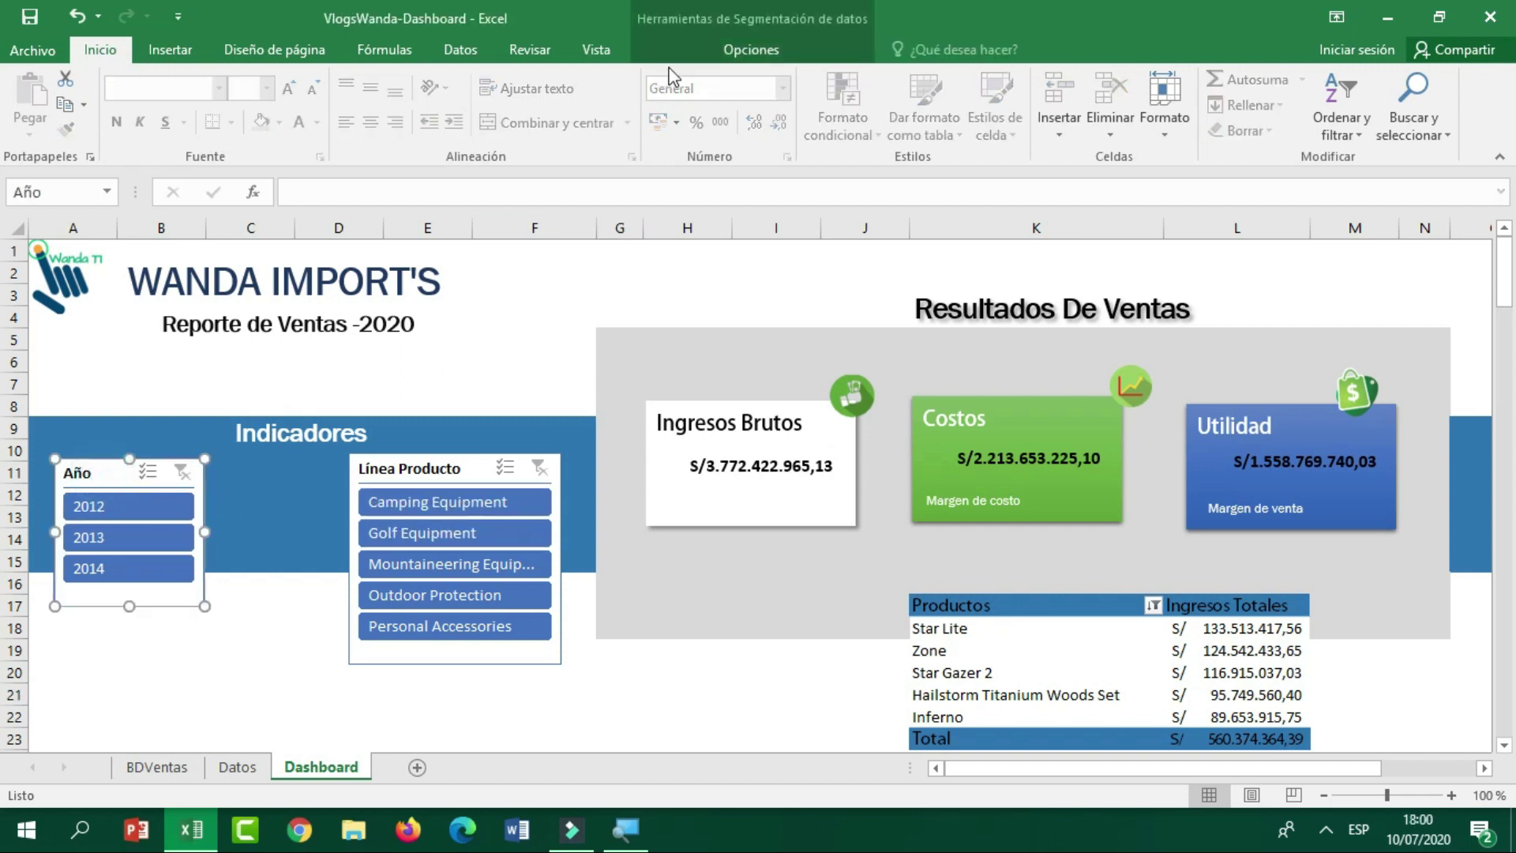
left_click(713, 55)
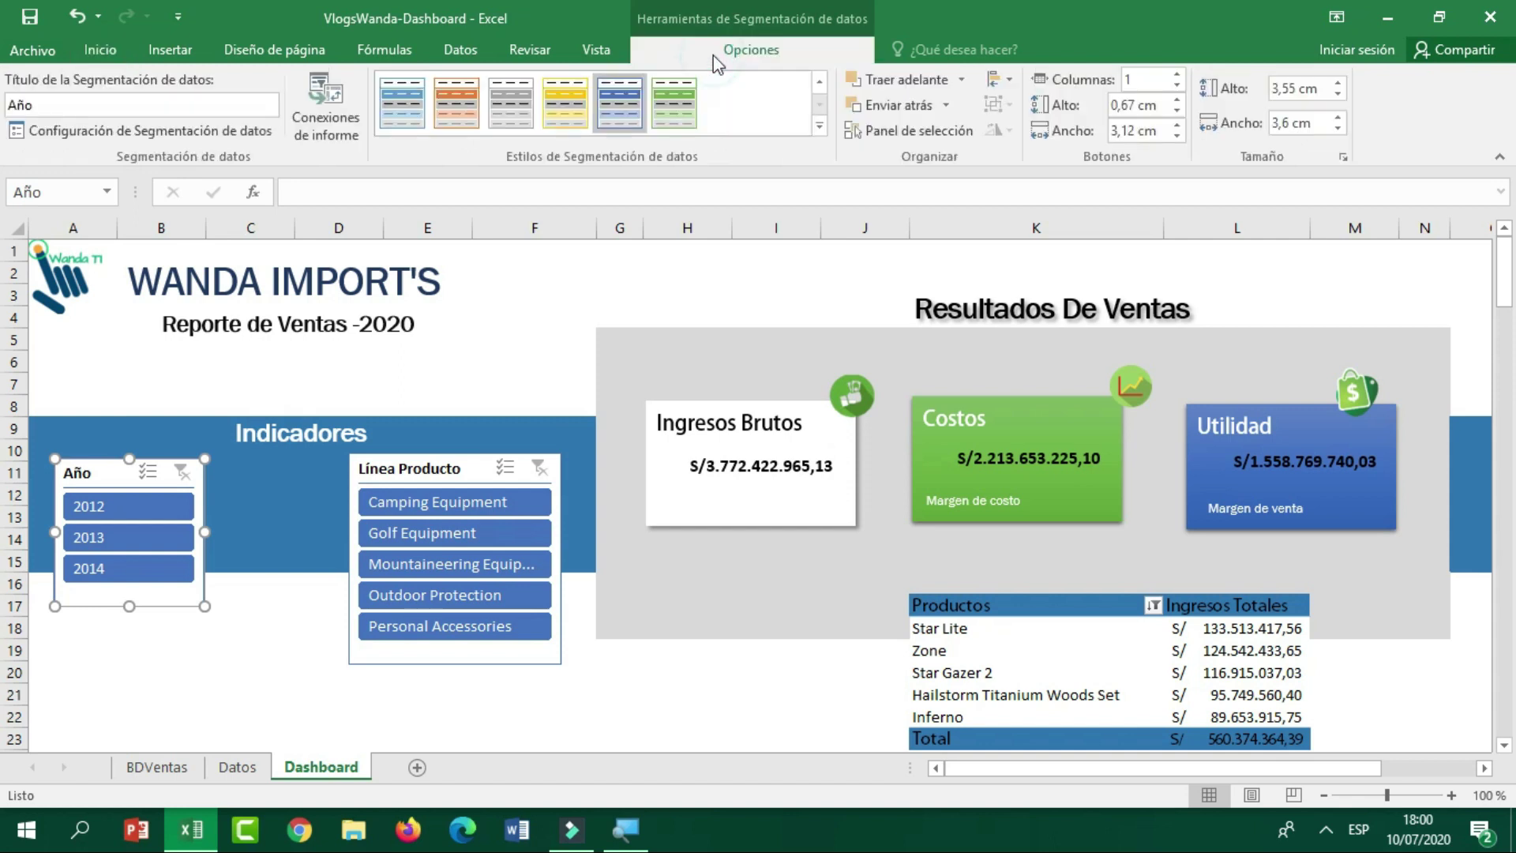
left_click(349, 132)
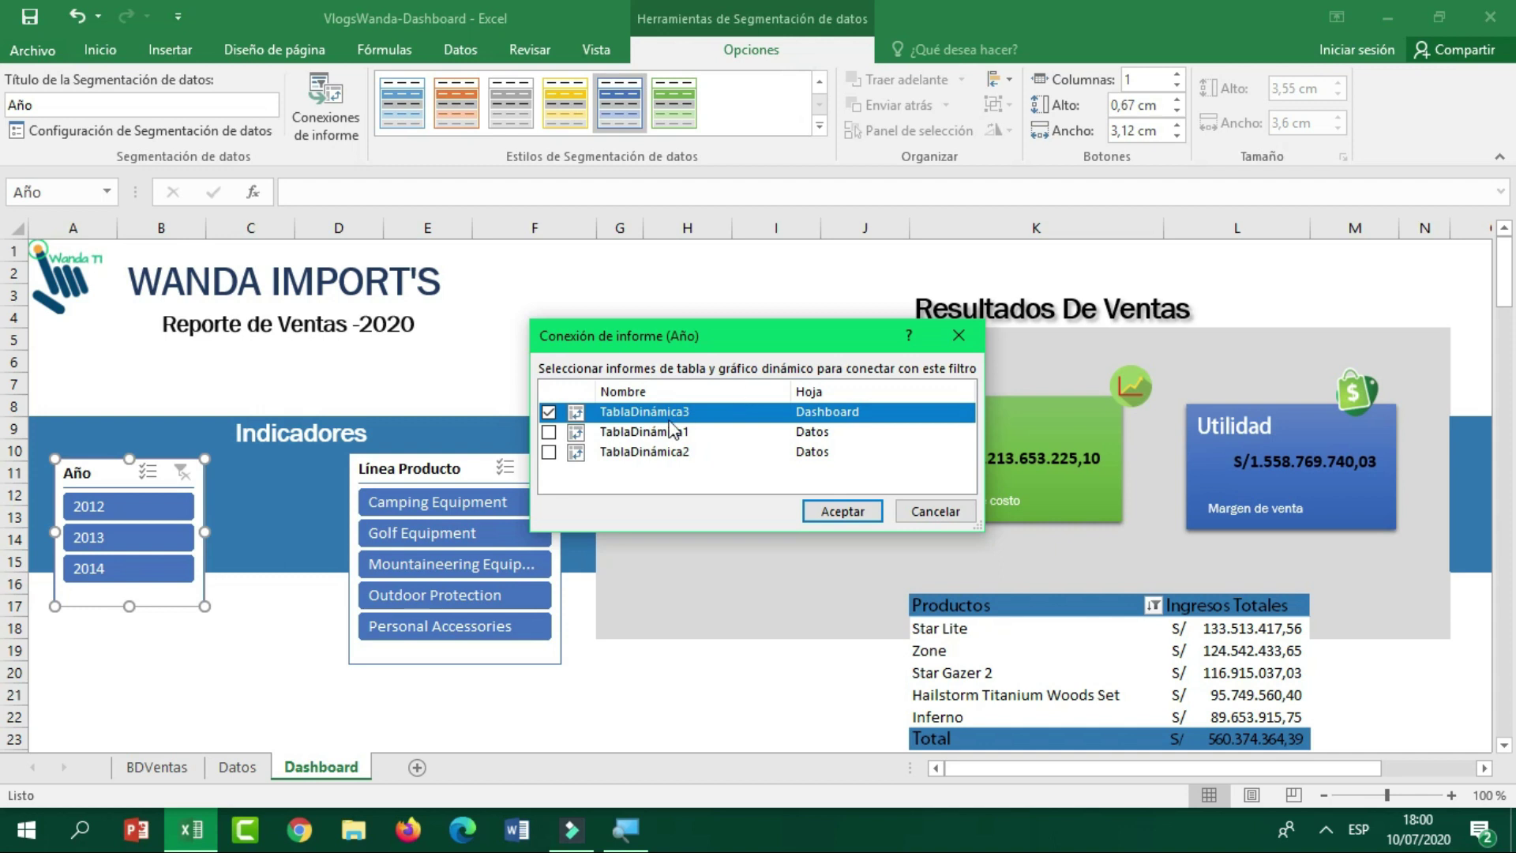
left_click(548, 432)
left_click(548, 452)
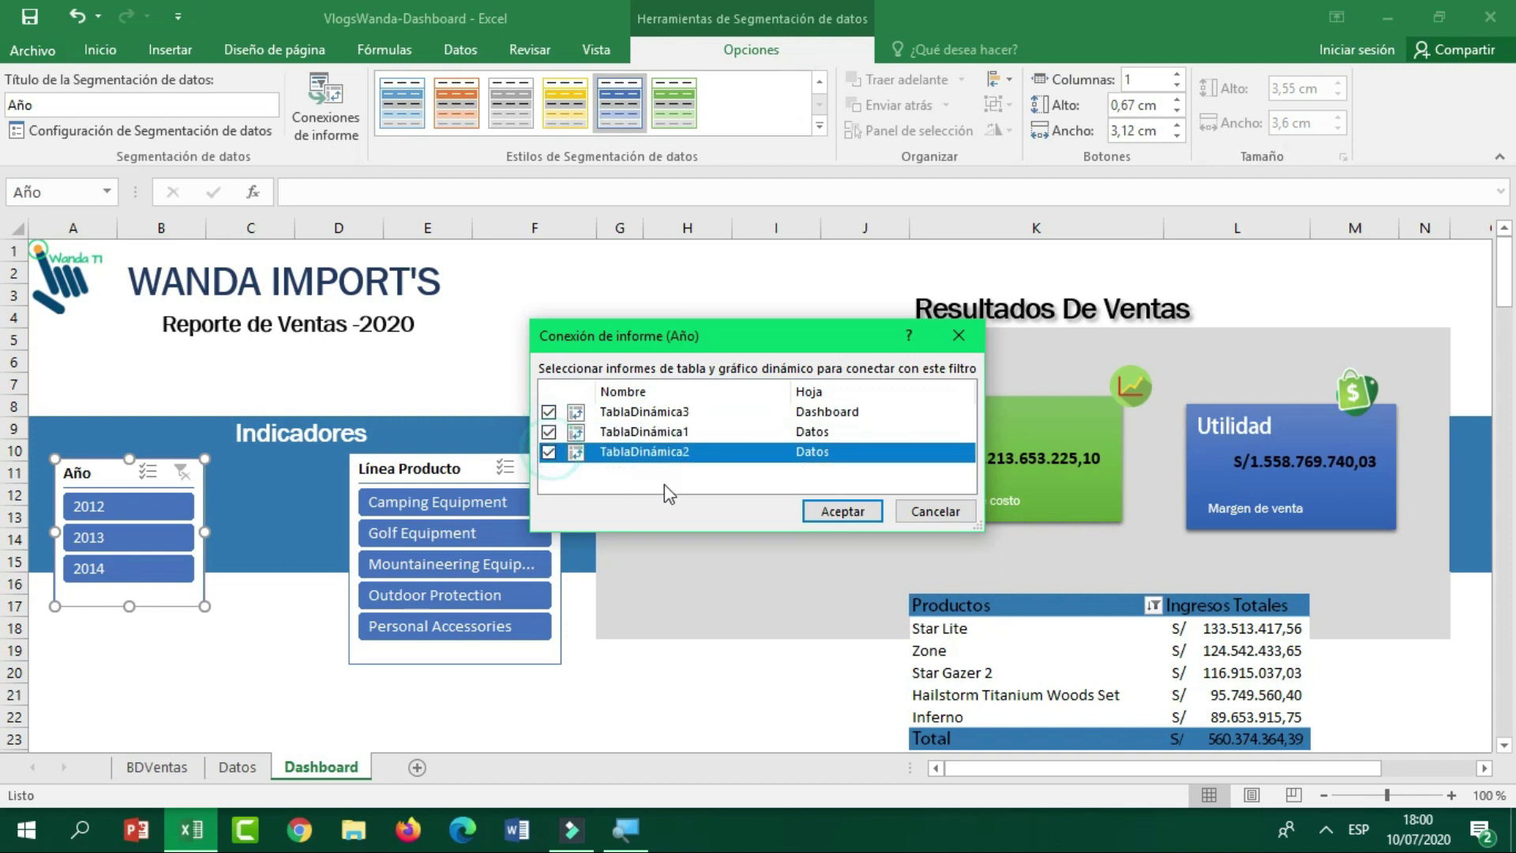
left_click(815, 512)
Connect the Línea Producto slicer to TablaDinámica1 and TablaDinámica2 on the Datos sheet through its report connections.
left_click(433, 471)
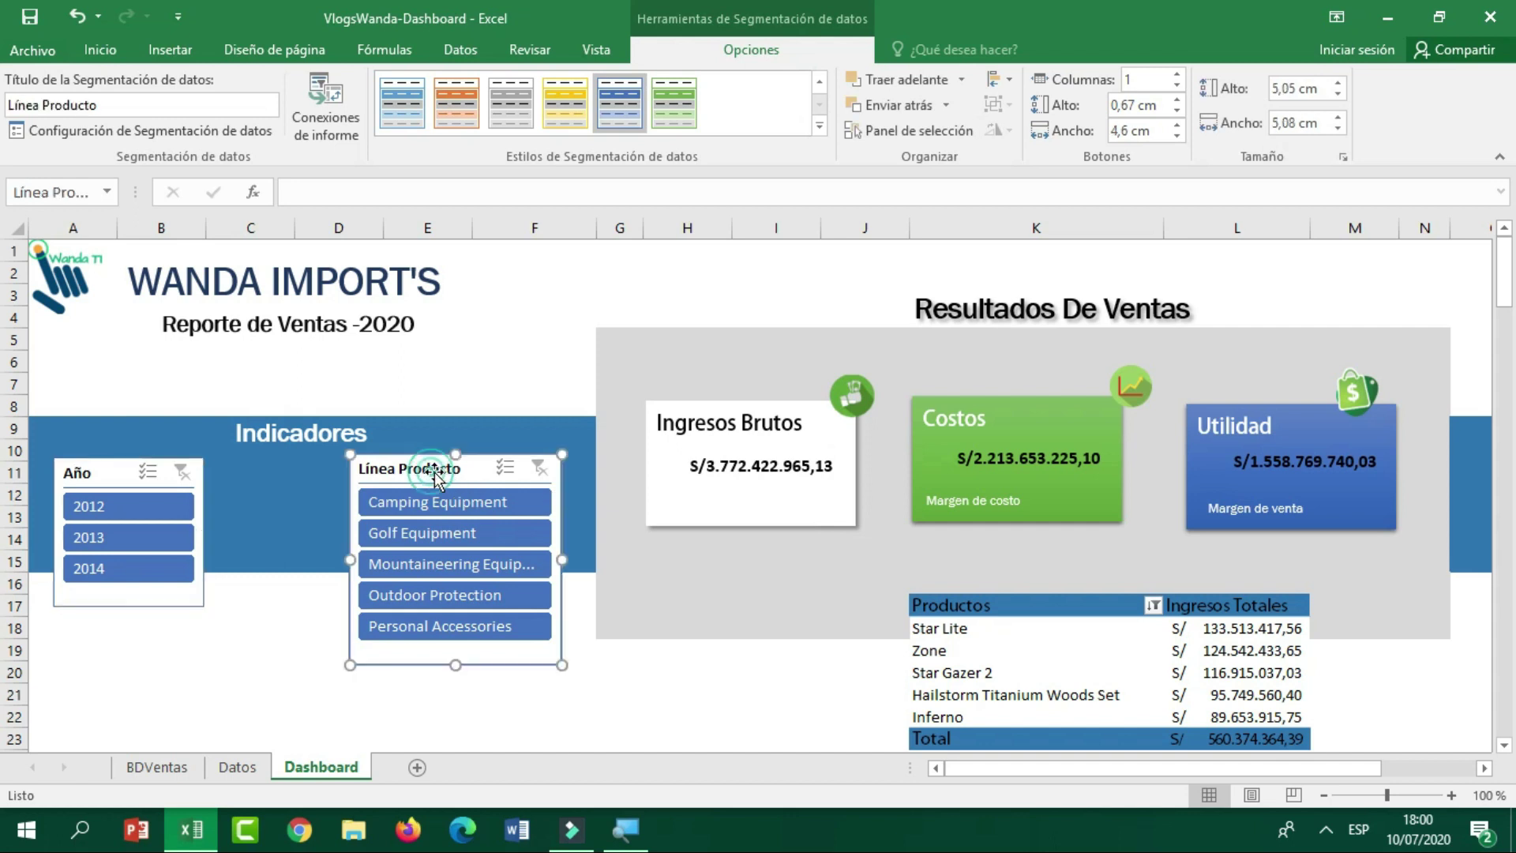
left_click(327, 134)
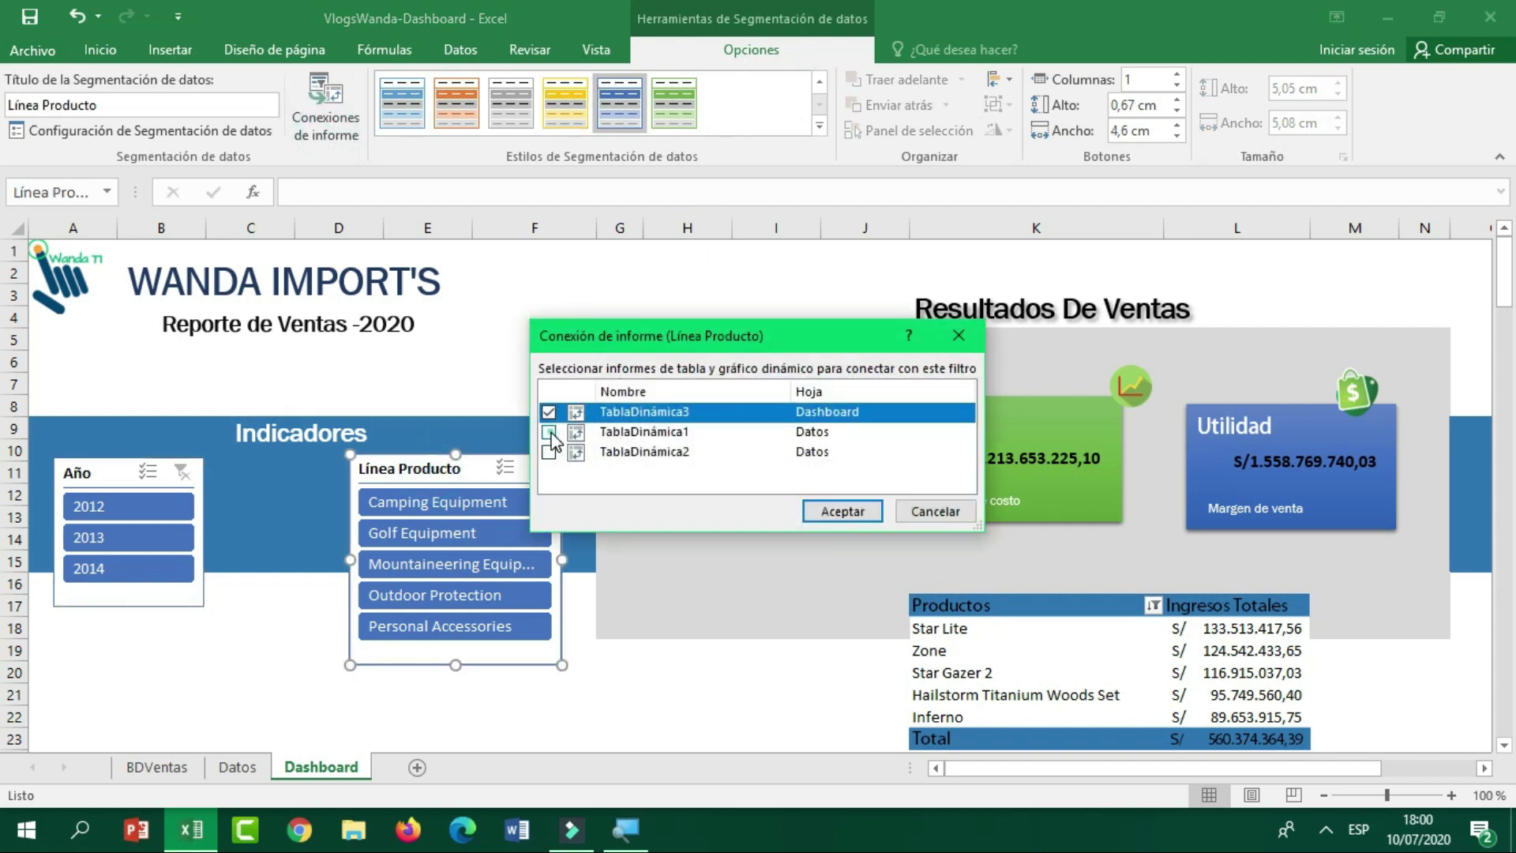
left_click(549, 432)
left_click(549, 452)
left_click(822, 511)
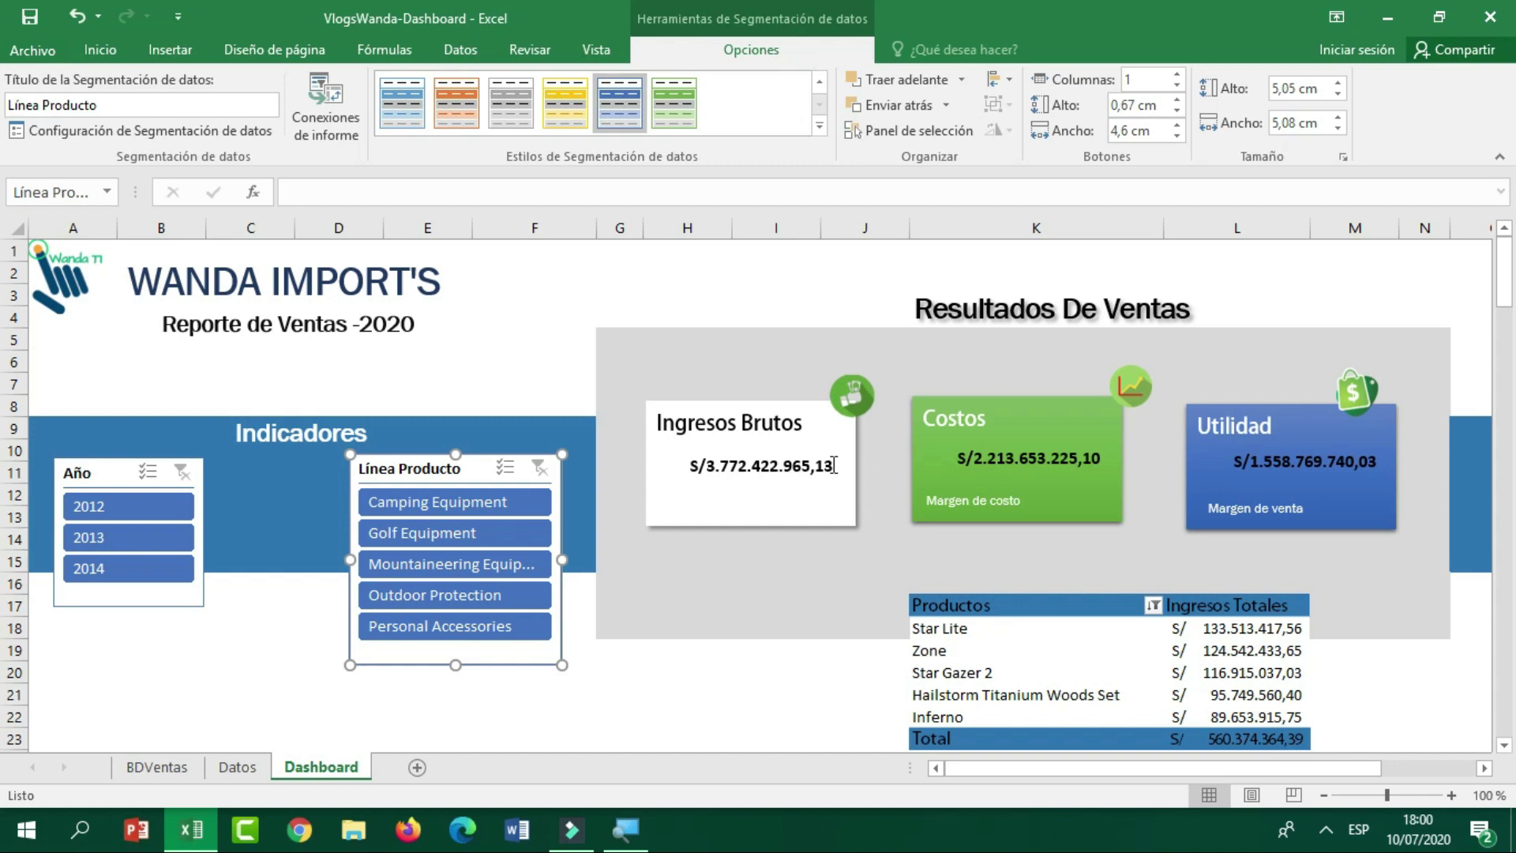
Test the slicers by filtering the dashboard to 2013, switching to 2014, and limiting the product line to Camping Equipment.
left_click(175, 539)
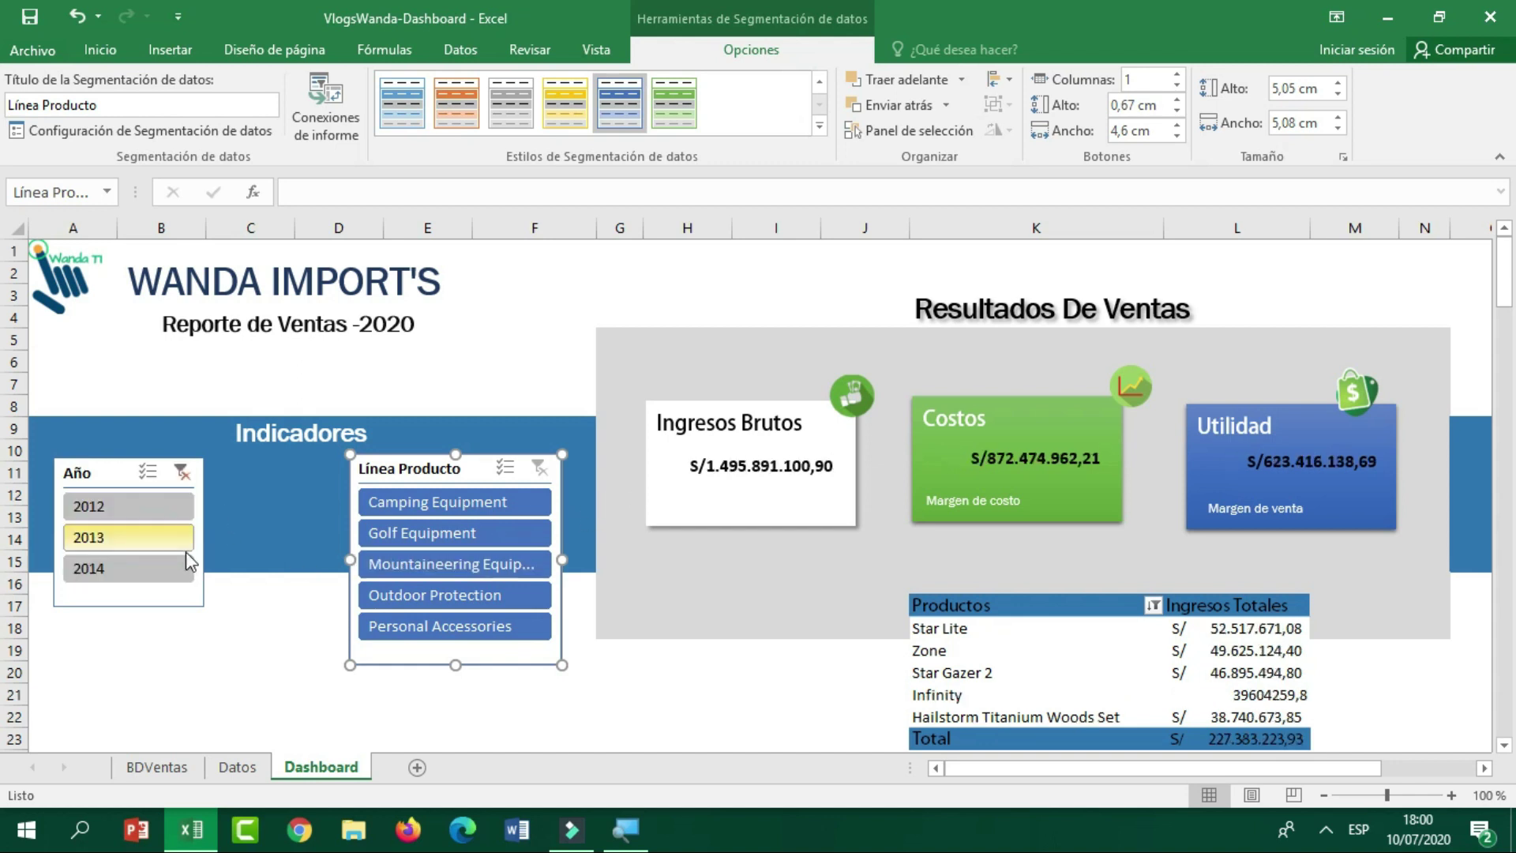
left_click(129, 569)
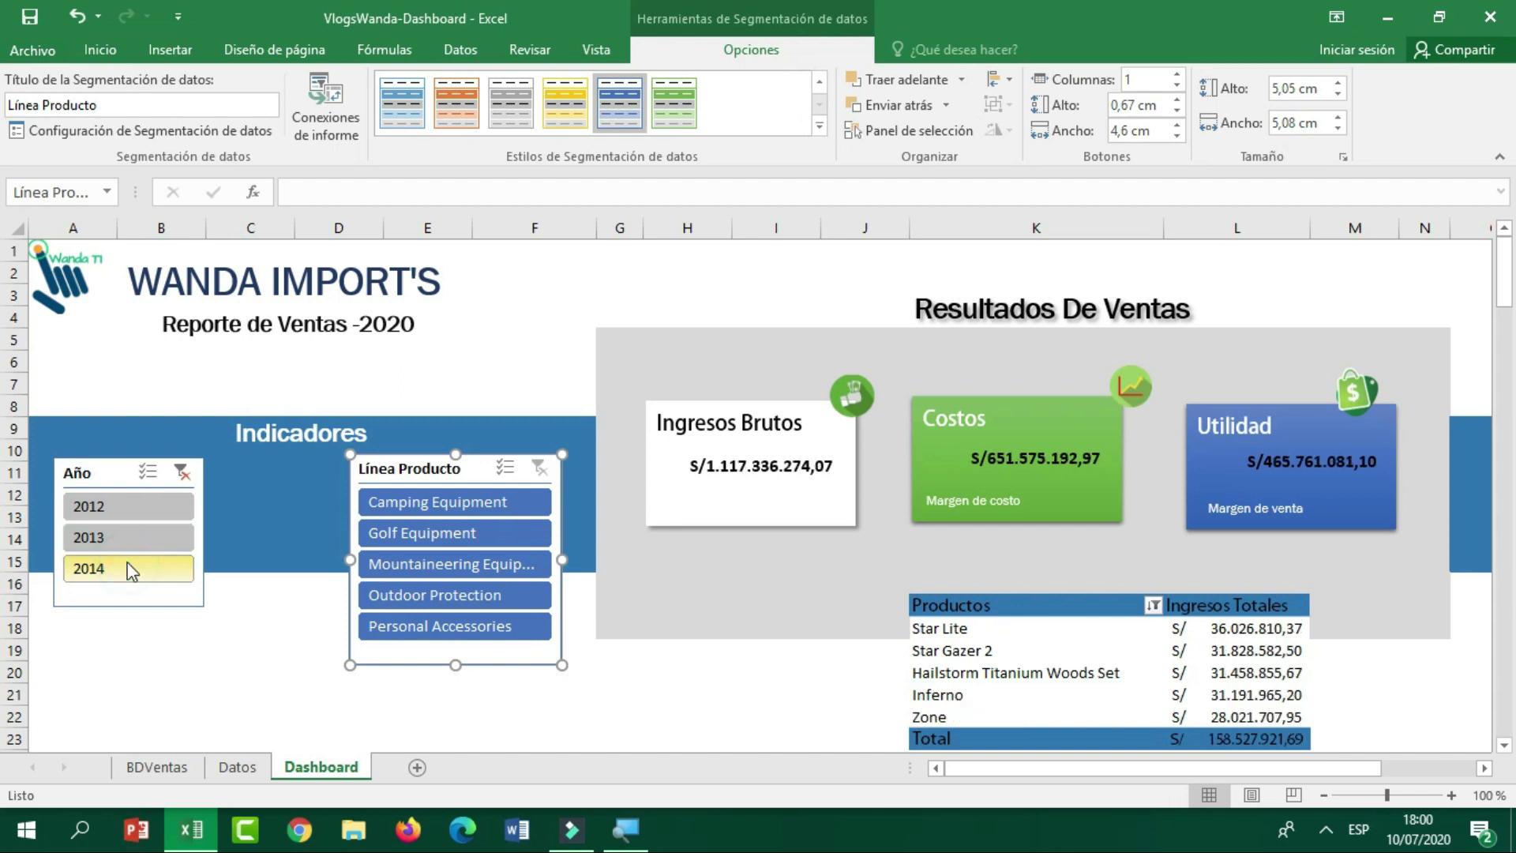
left_click(380, 508)
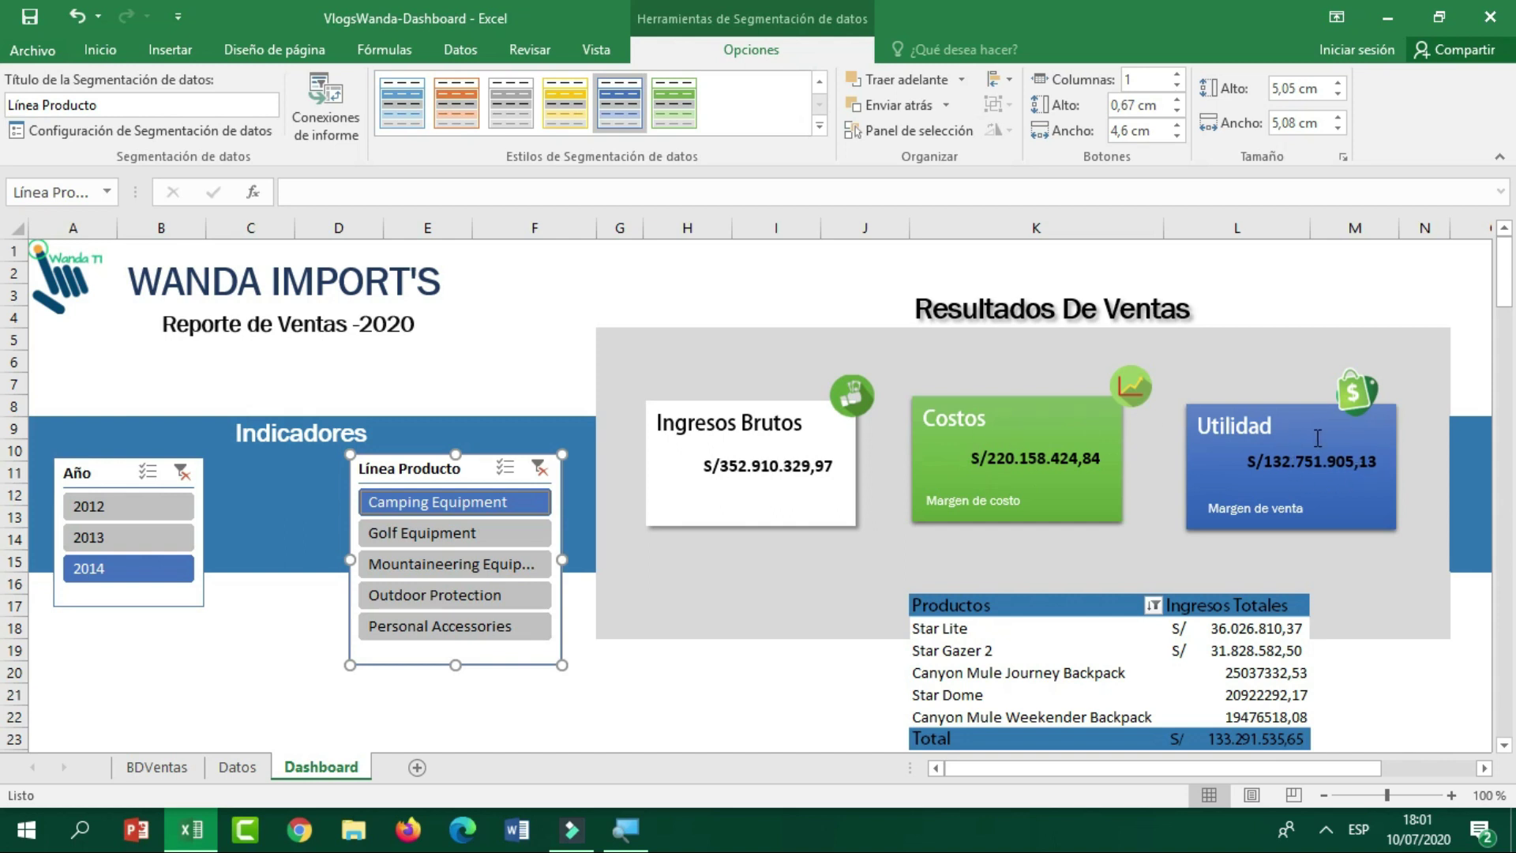
Apply the S/ accounting format to the unformatted Ingresos Totales values in L20:L22 of the products pivot table.
left_click_drag(993, 612, 1255, 714)
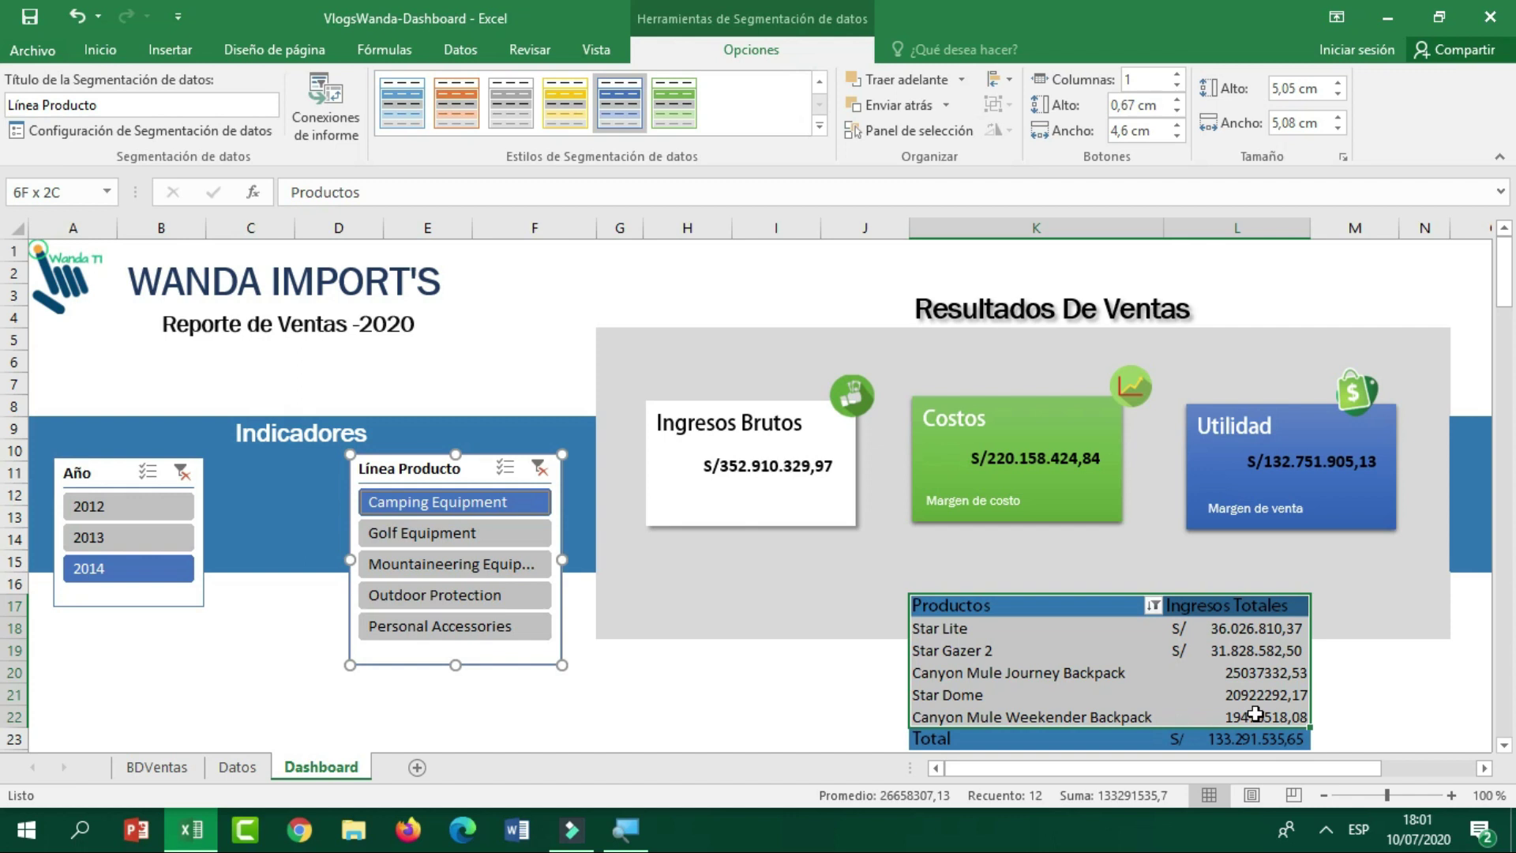
left_click(1058, 643)
left_click_drag(992, 629, 1234, 707)
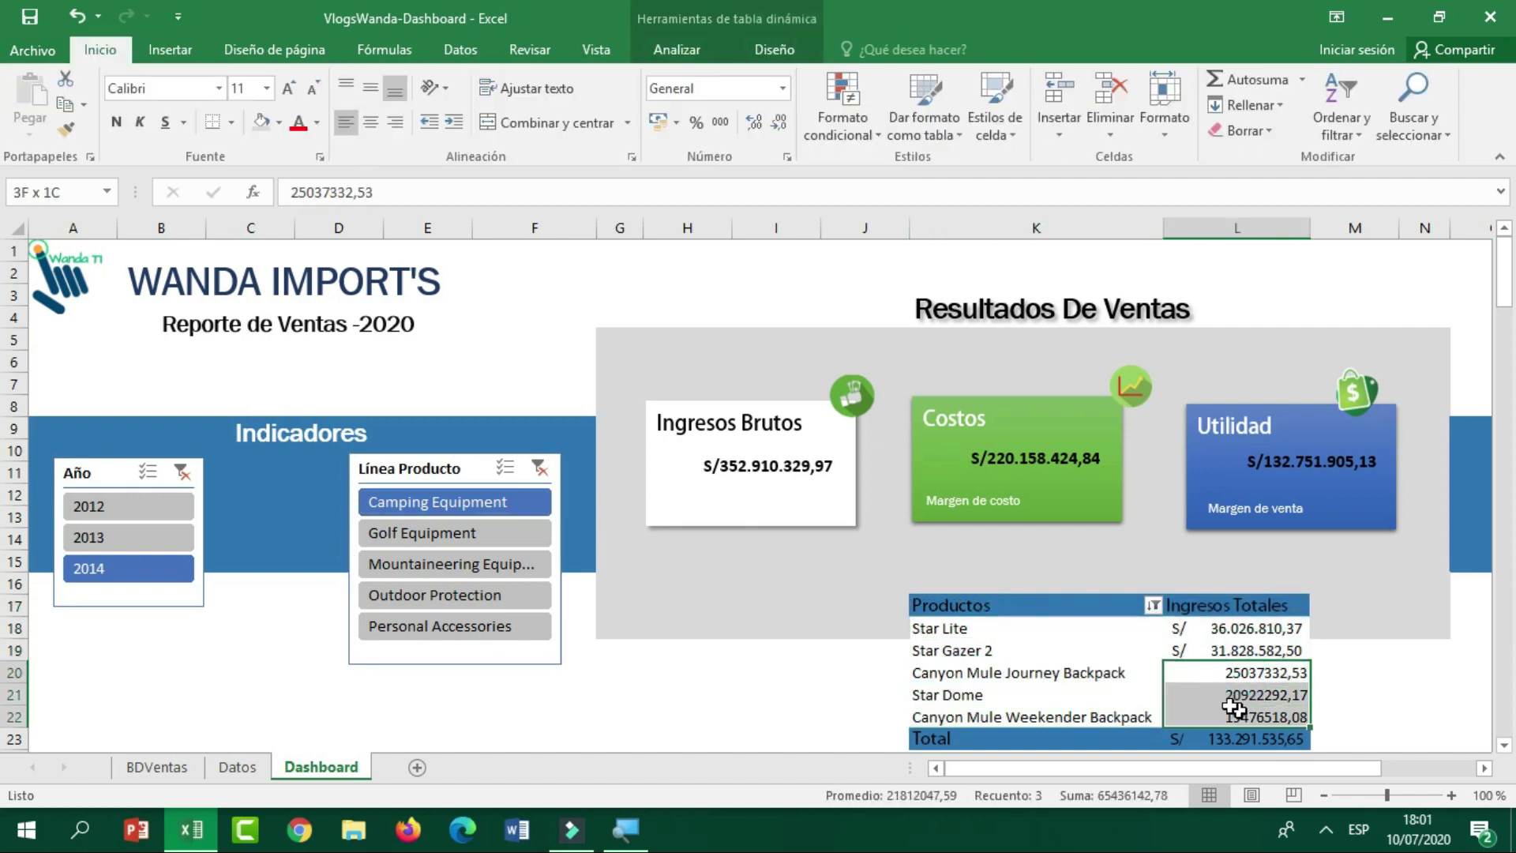
left_click(676, 123)
left_click(684, 183)
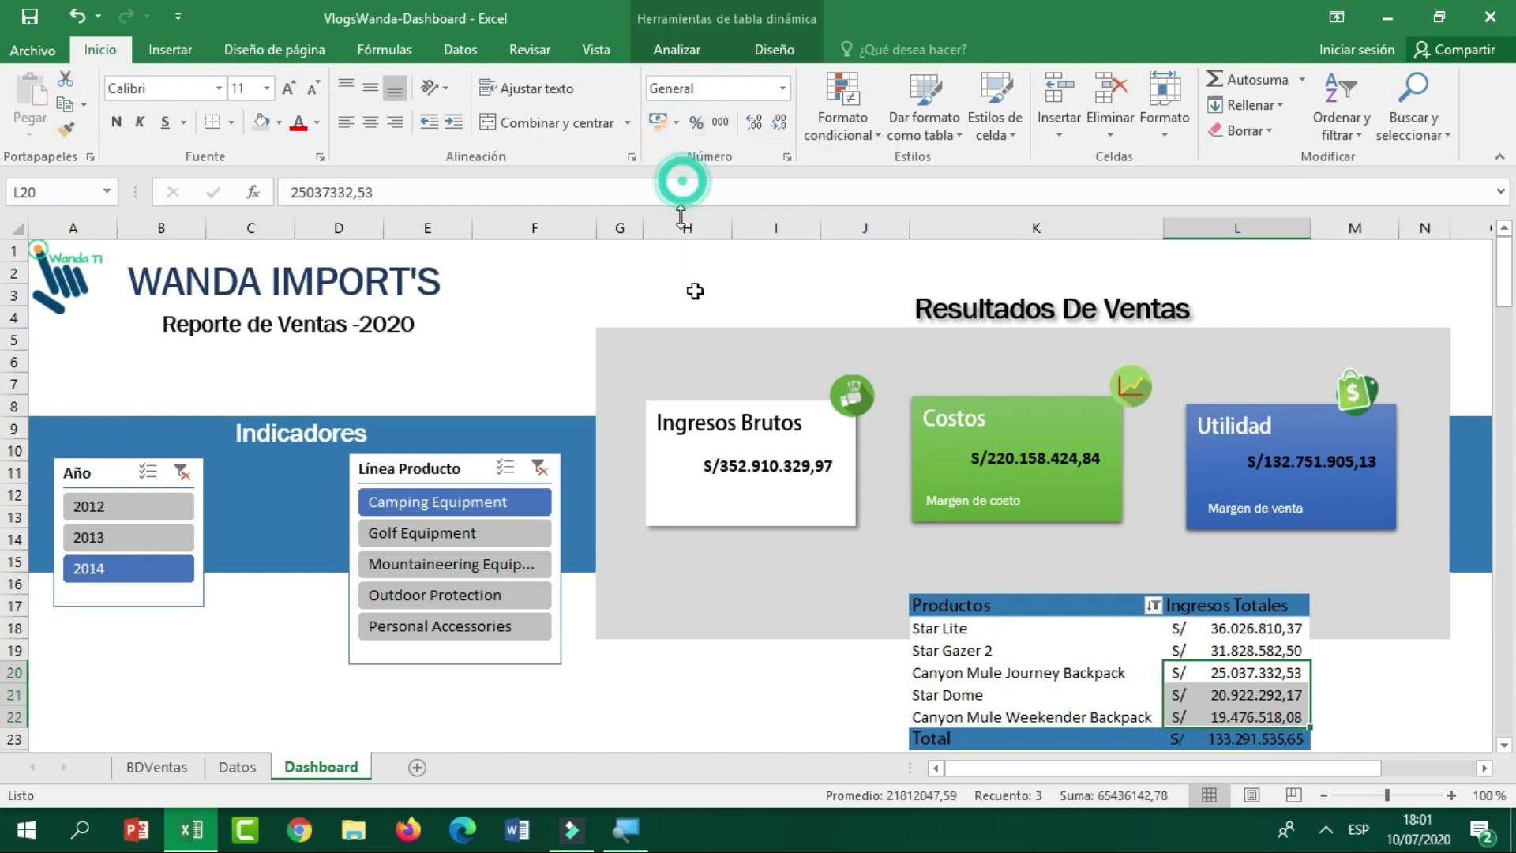
left_click(796, 625)
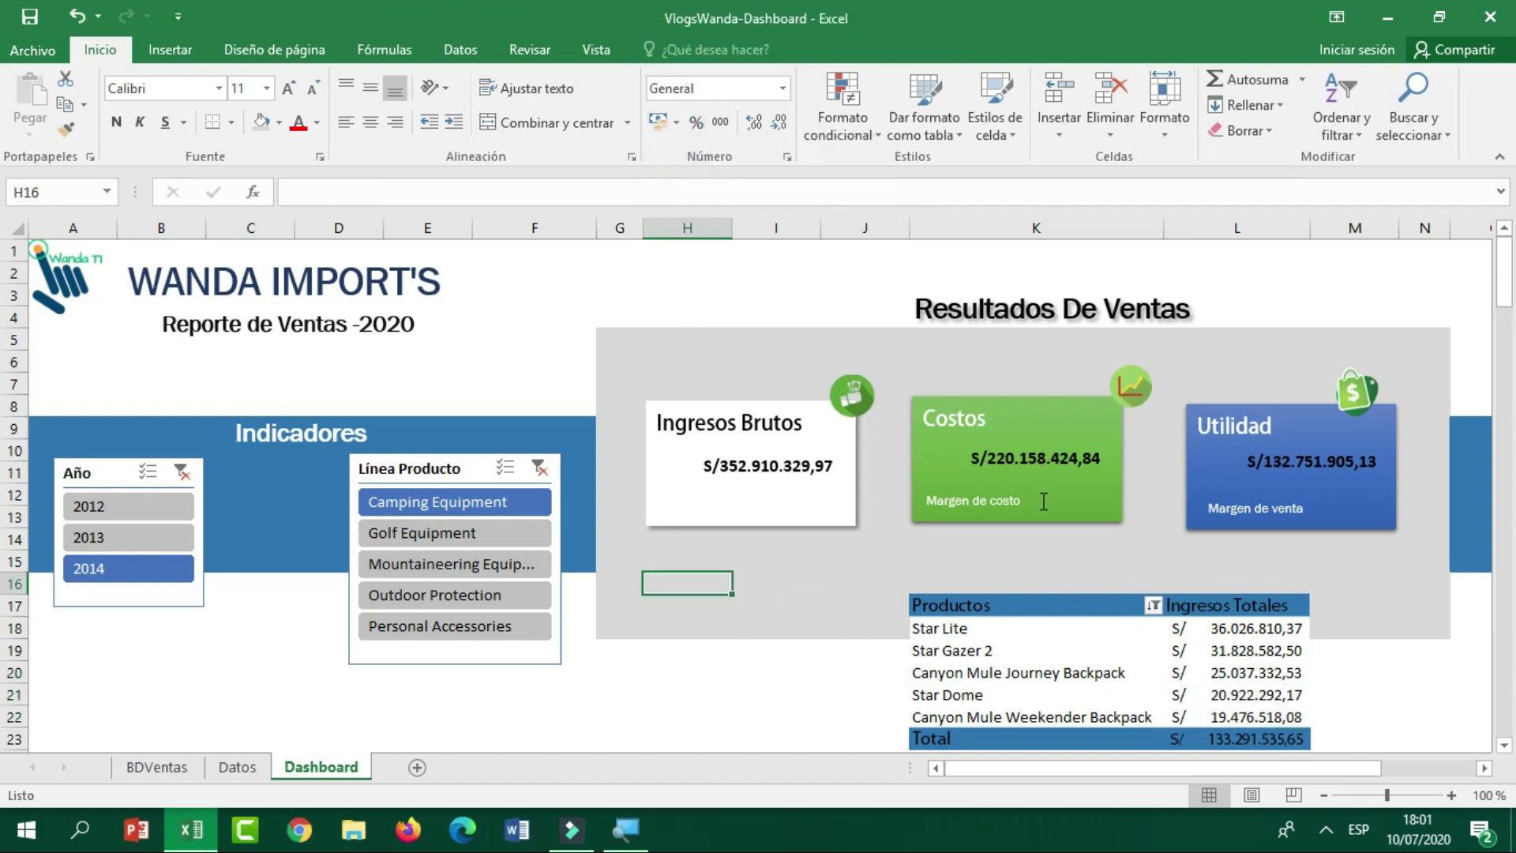
Draw a text box about 1.59 cm wide and 0.61 cm high beside Margen de costo on the Costos card.
left_click(1043, 502)
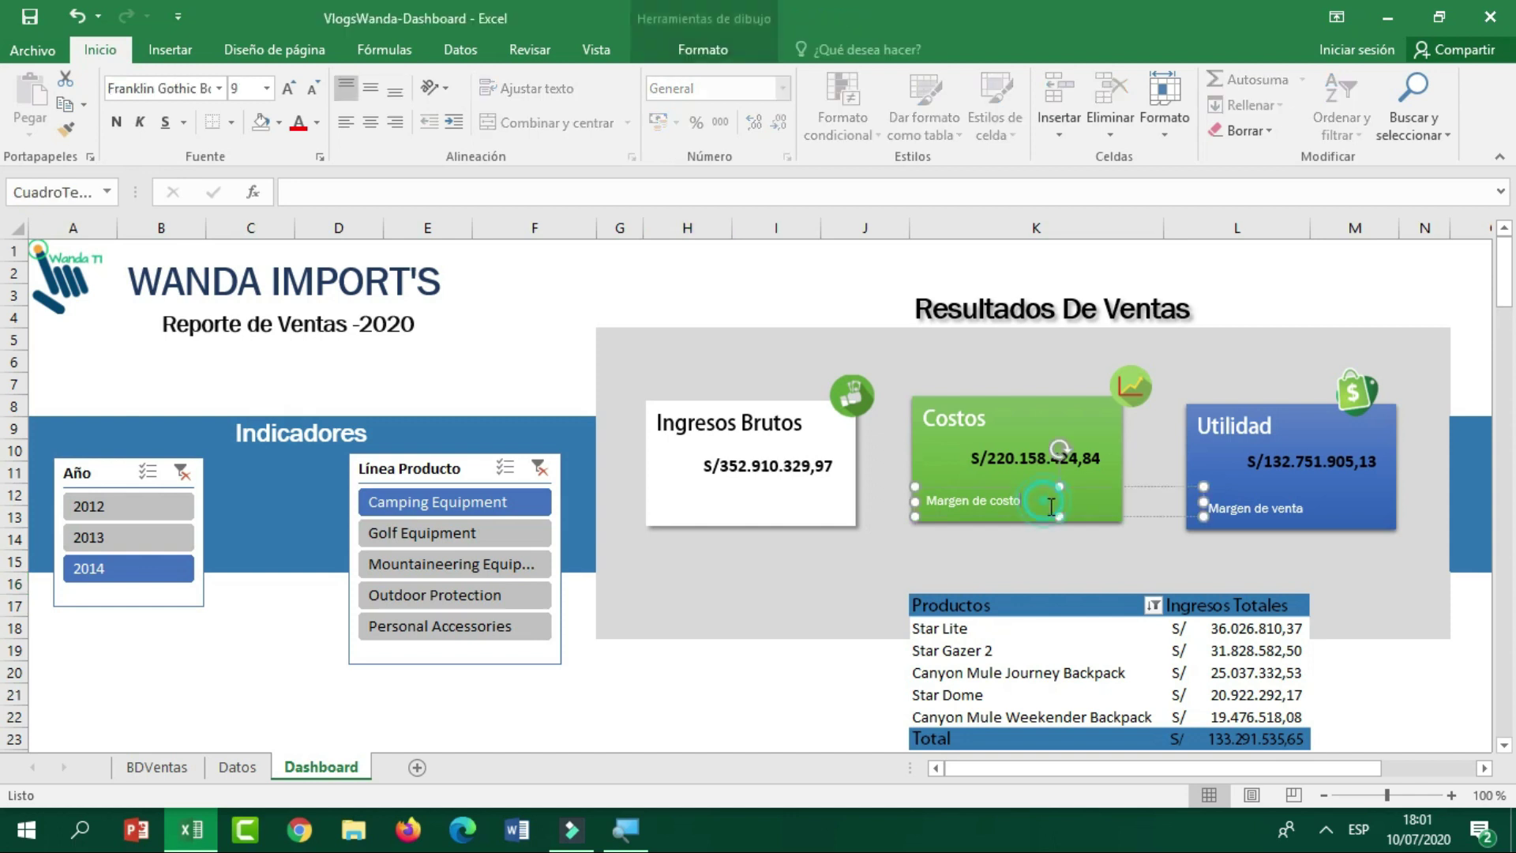
left_click(592, 293)
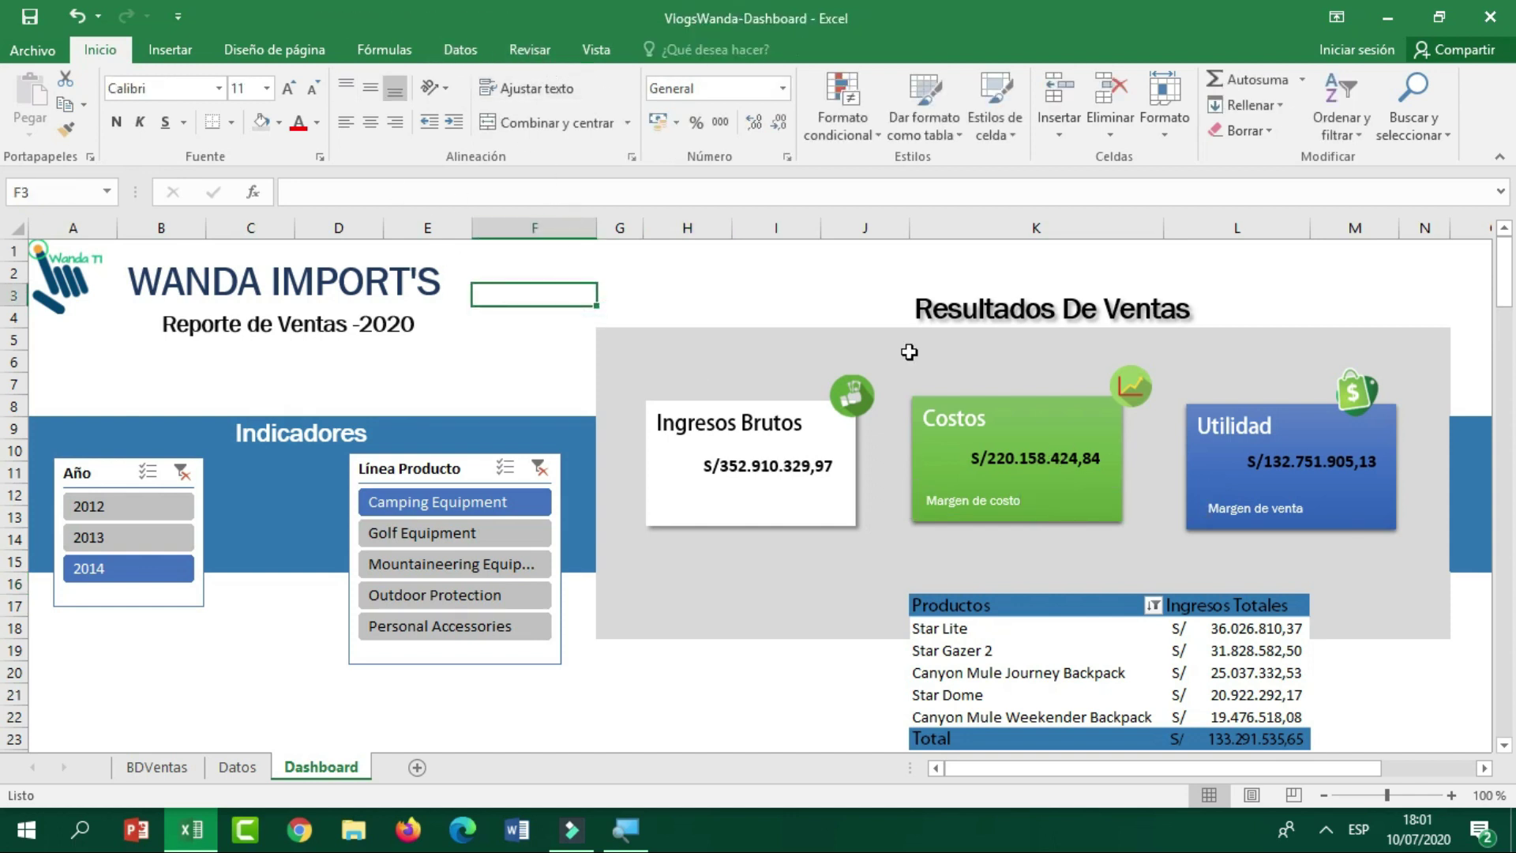
left_click(170, 49)
left_click(370, 79)
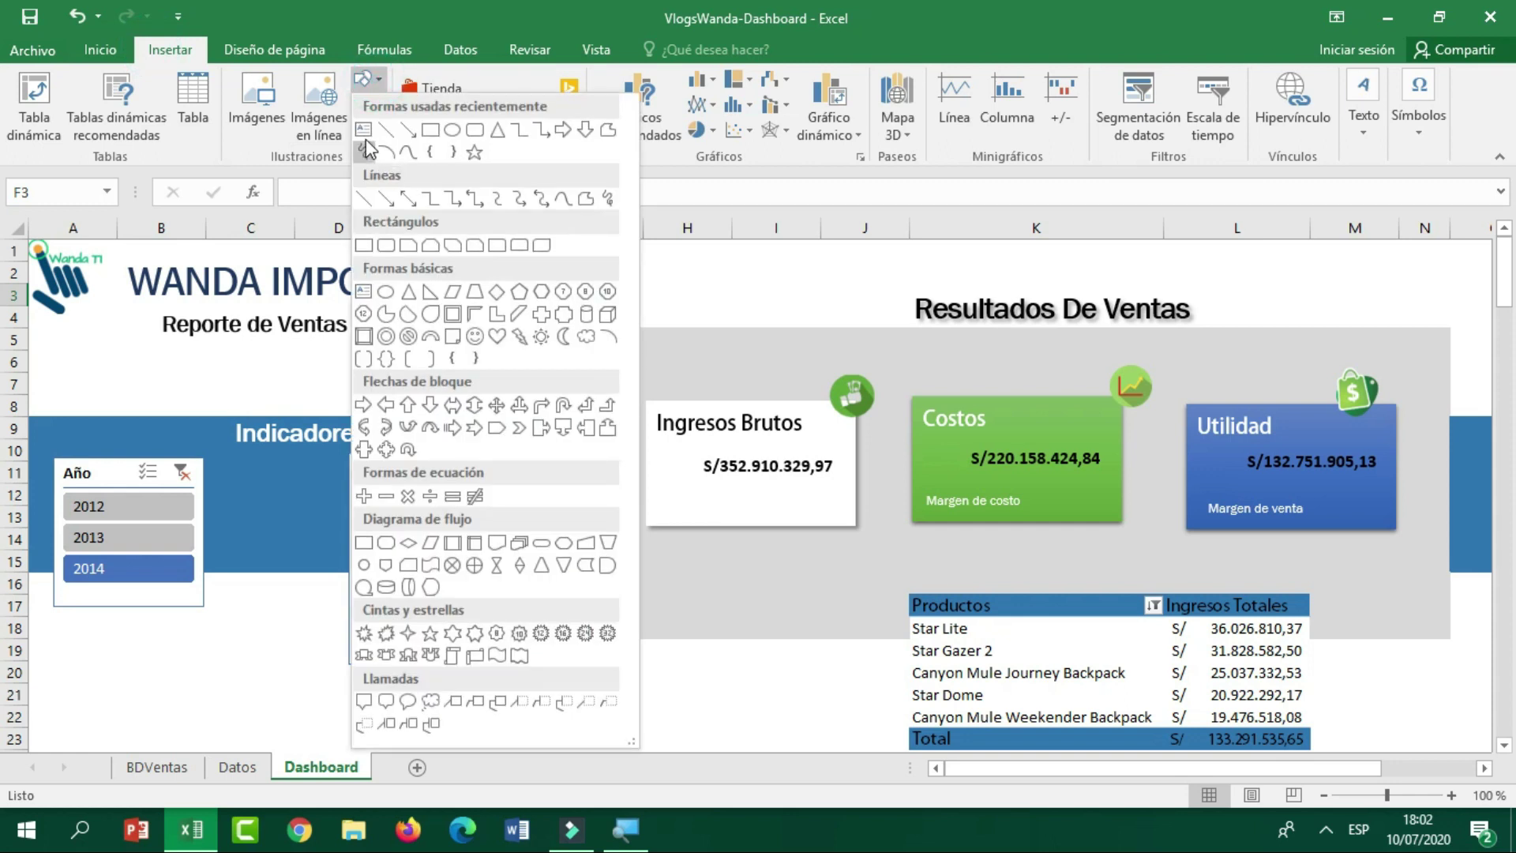
left_click(363, 131)
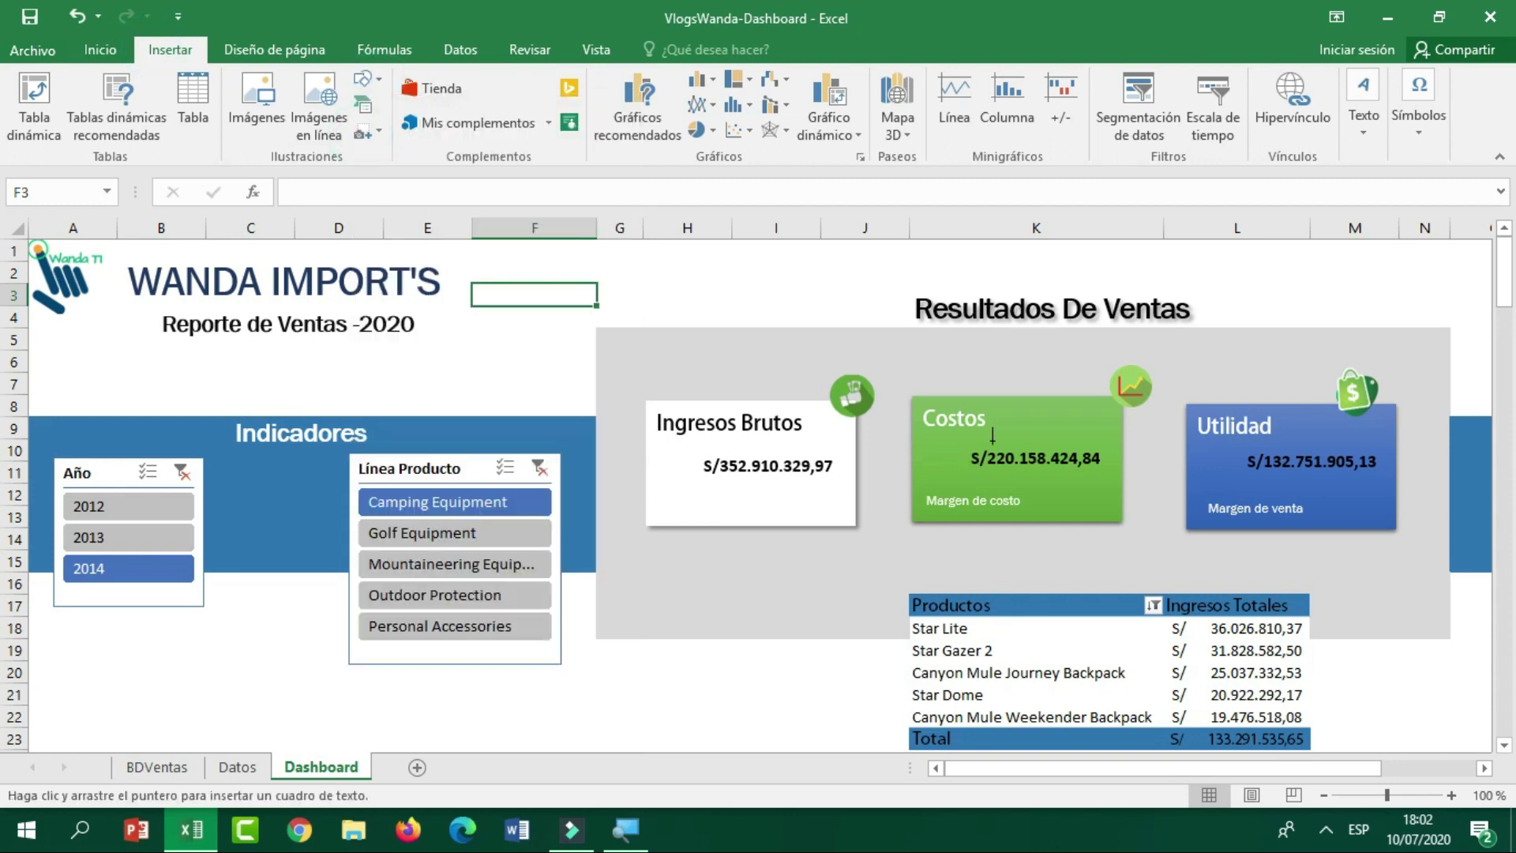
left_click_drag(1034, 510, 1102, 485)
Remove the fill and the outline from the new text box on the Costos card.
left_click(702, 49)
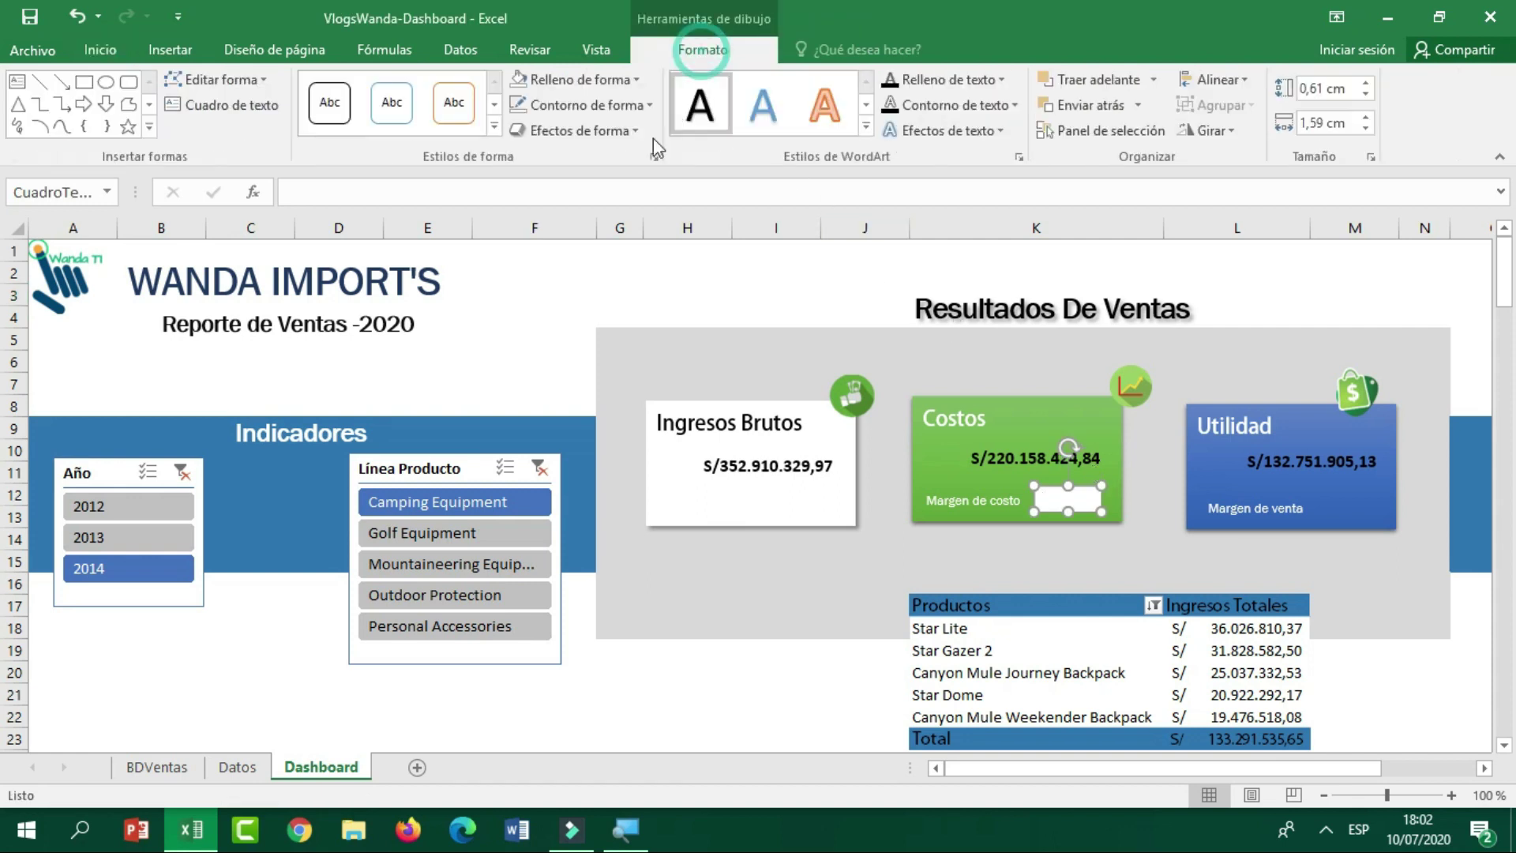
left_click(604, 82)
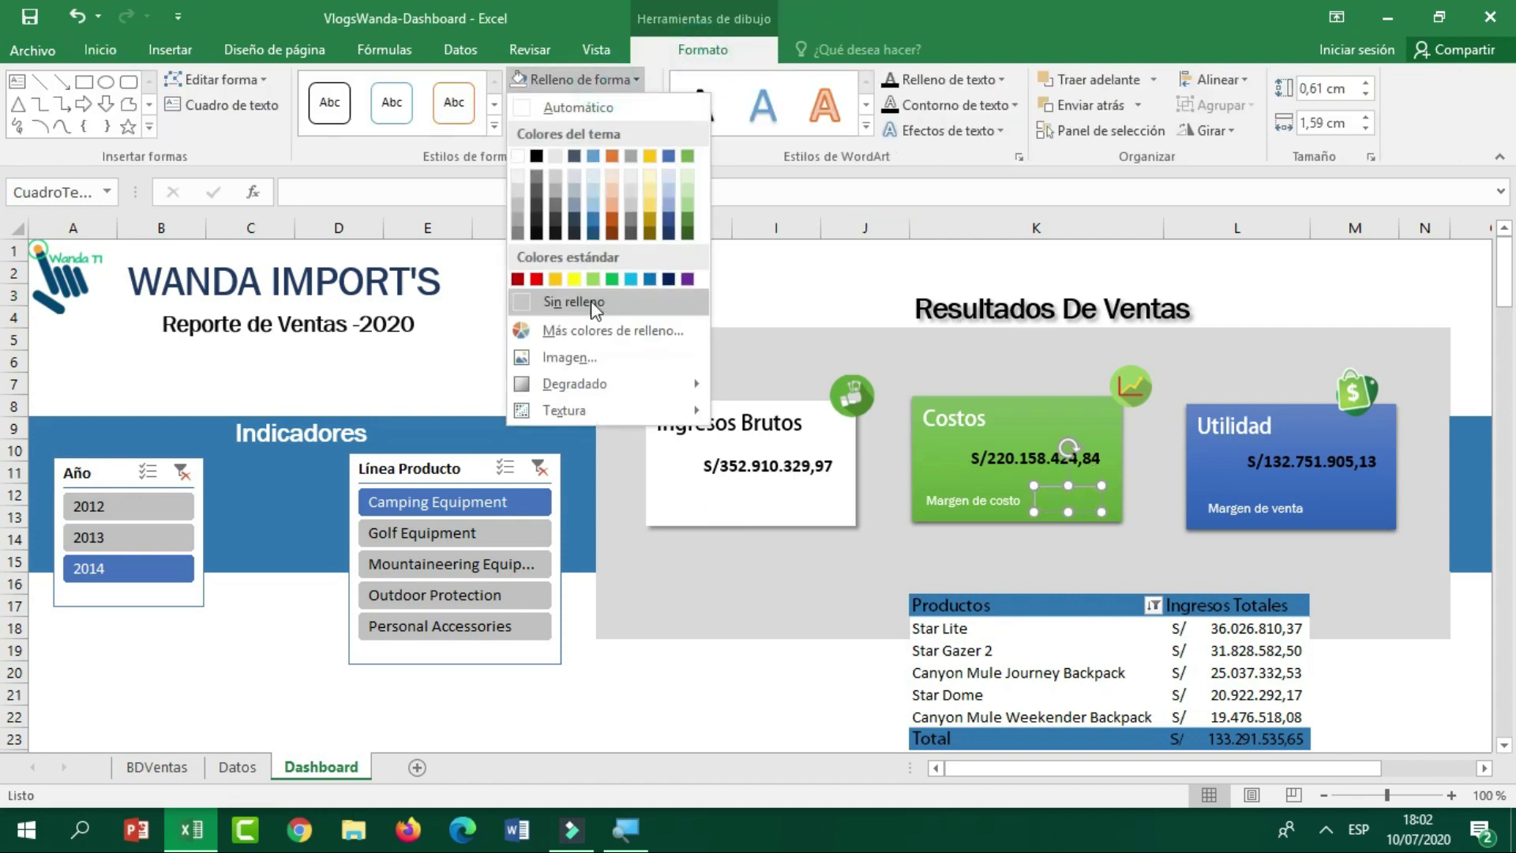
left_click(594, 298)
left_click(609, 109)
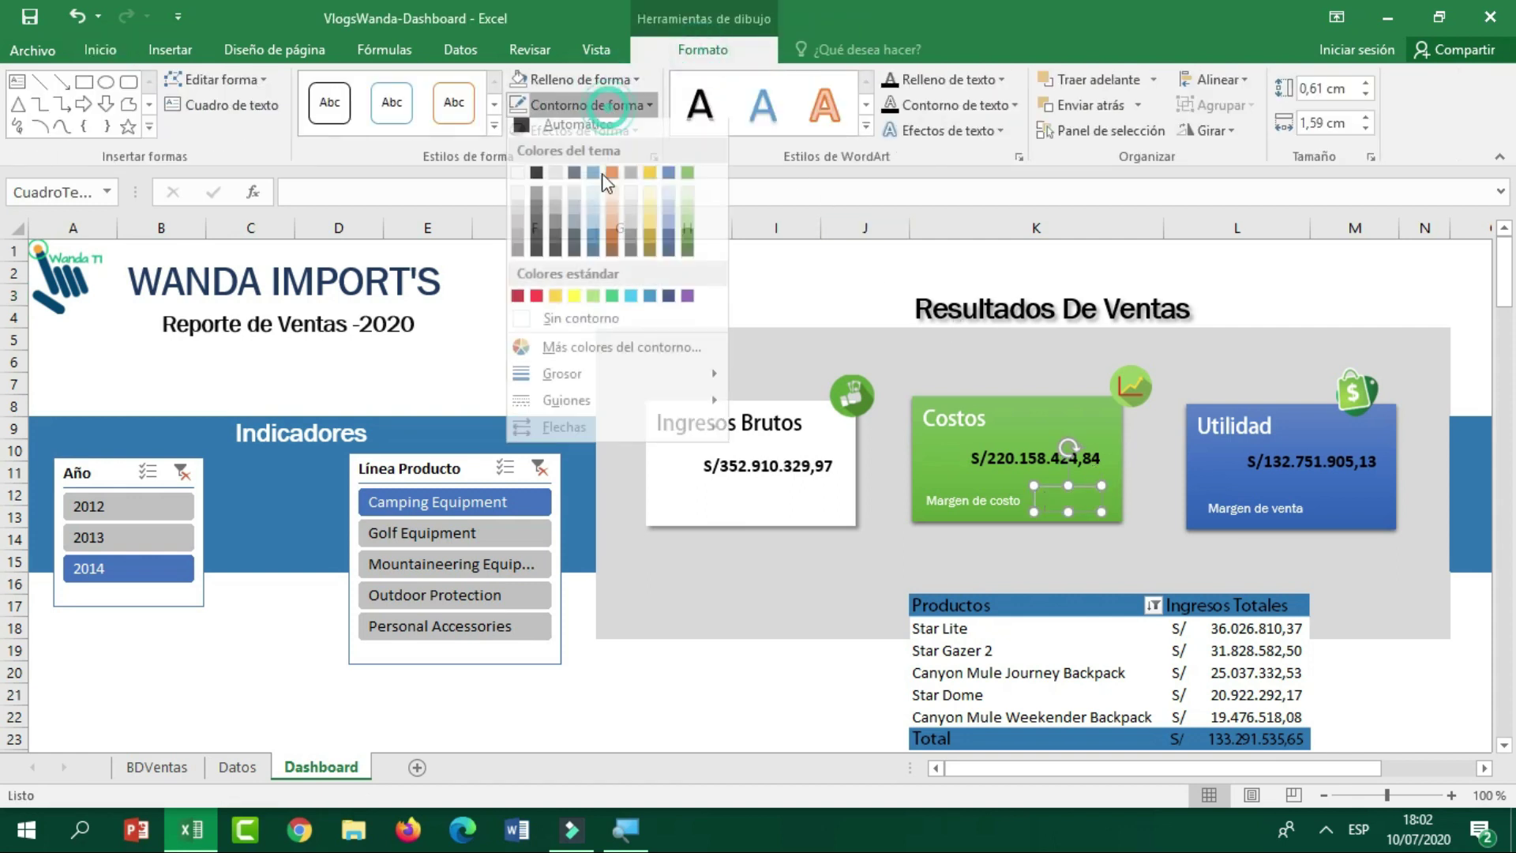
left_click(584, 327)
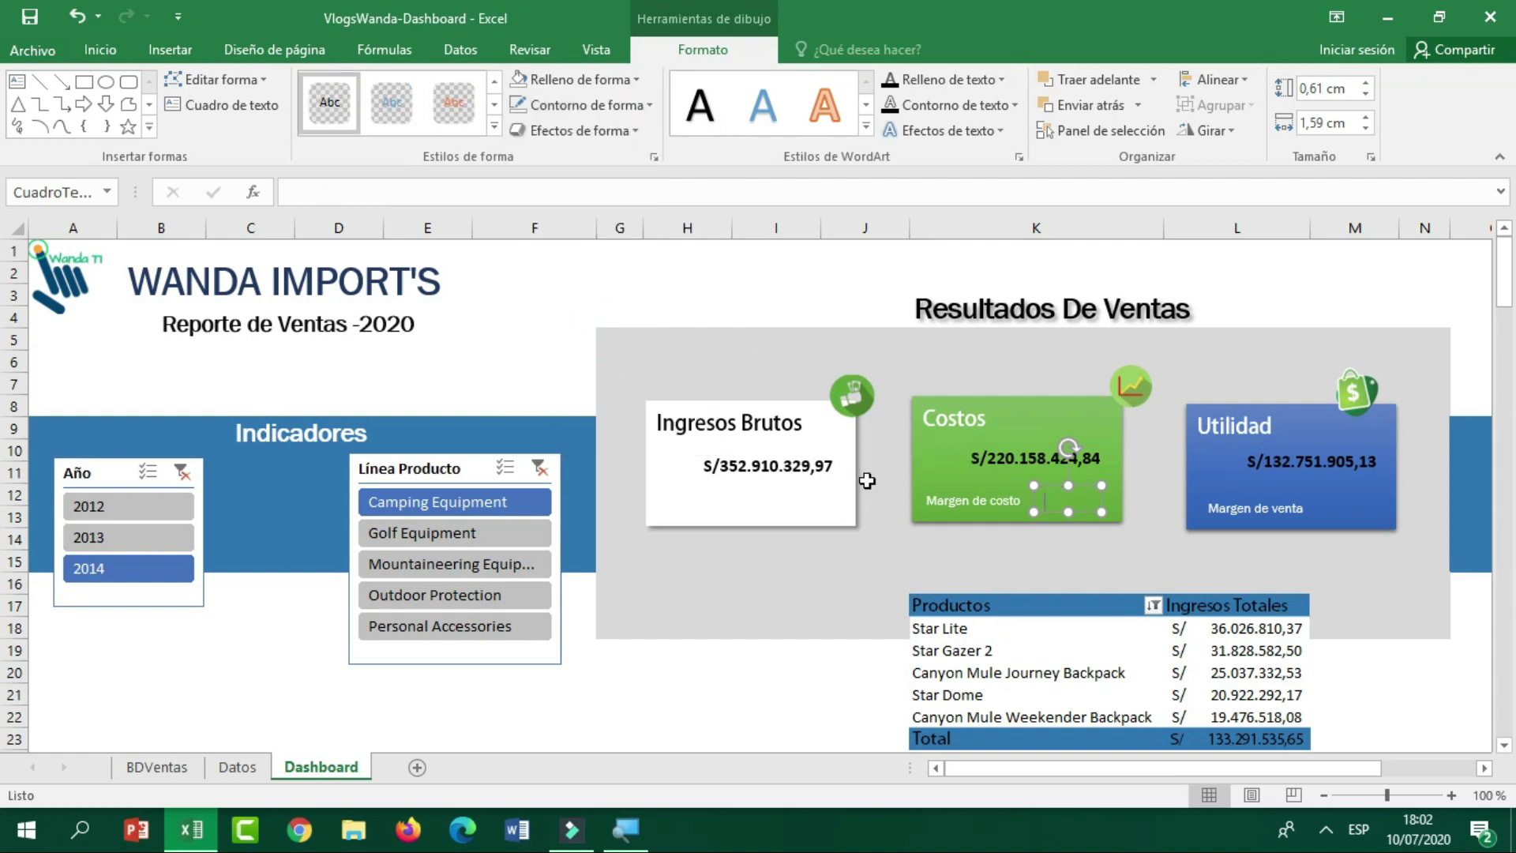
Link the Costos card's new text box to cell B8 of the Datos sheet and make its text white.
left_click(348, 196)
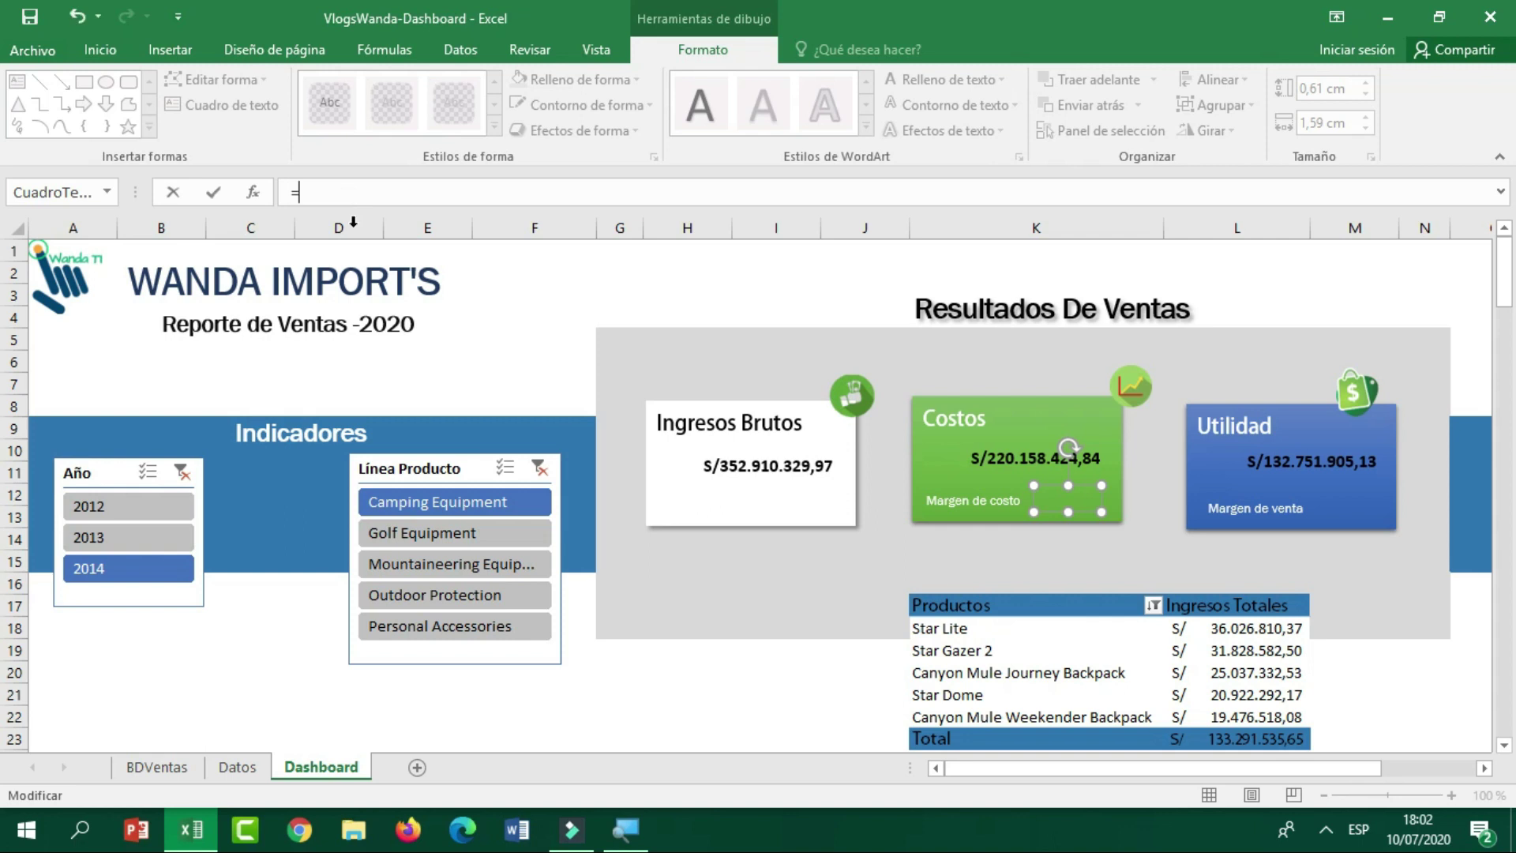
left_click(233, 767)
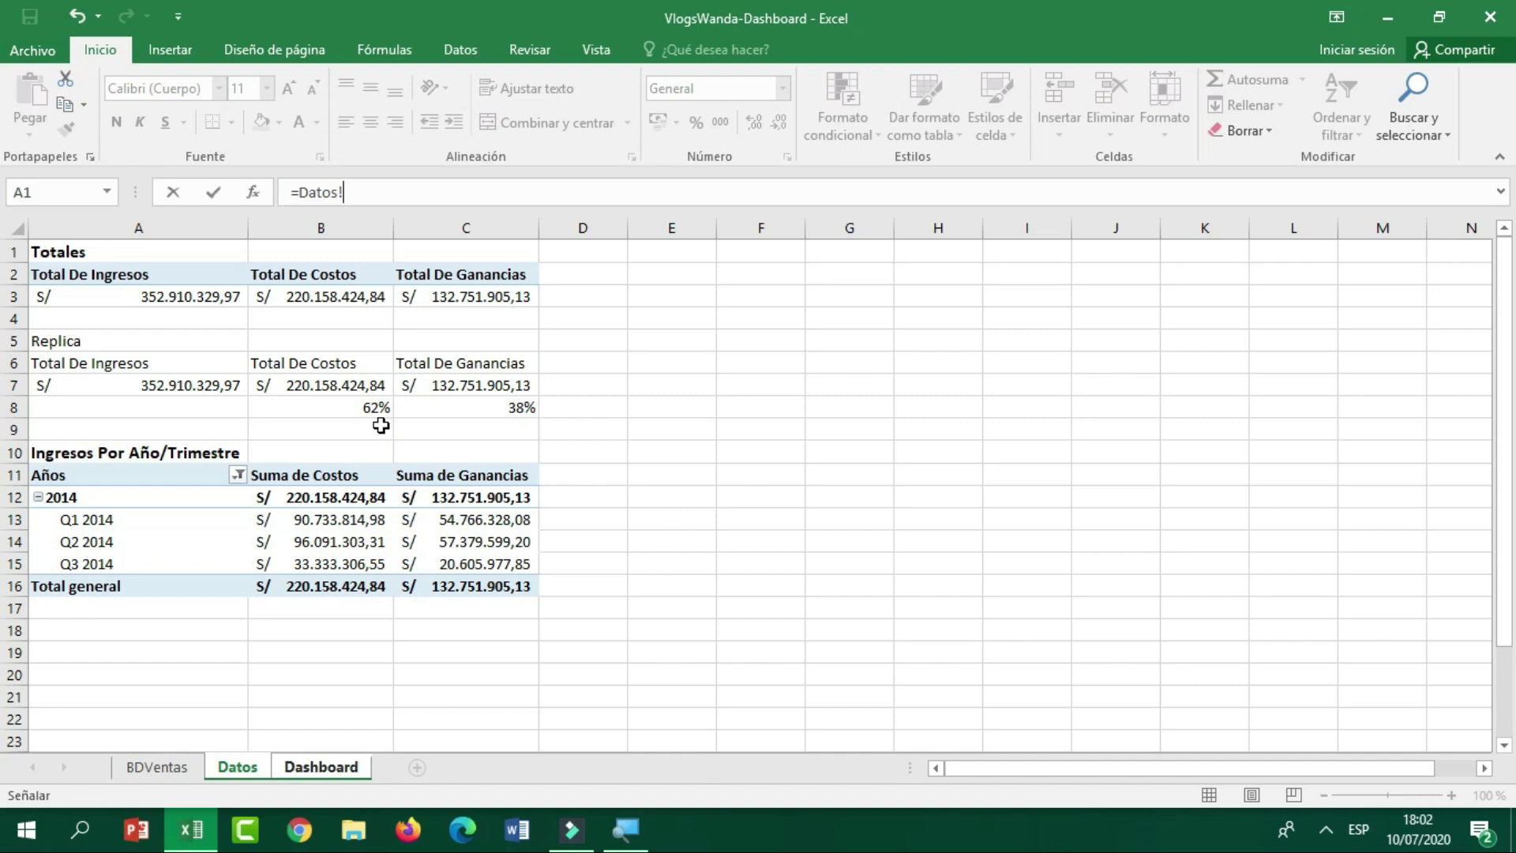
left_click(376, 407)
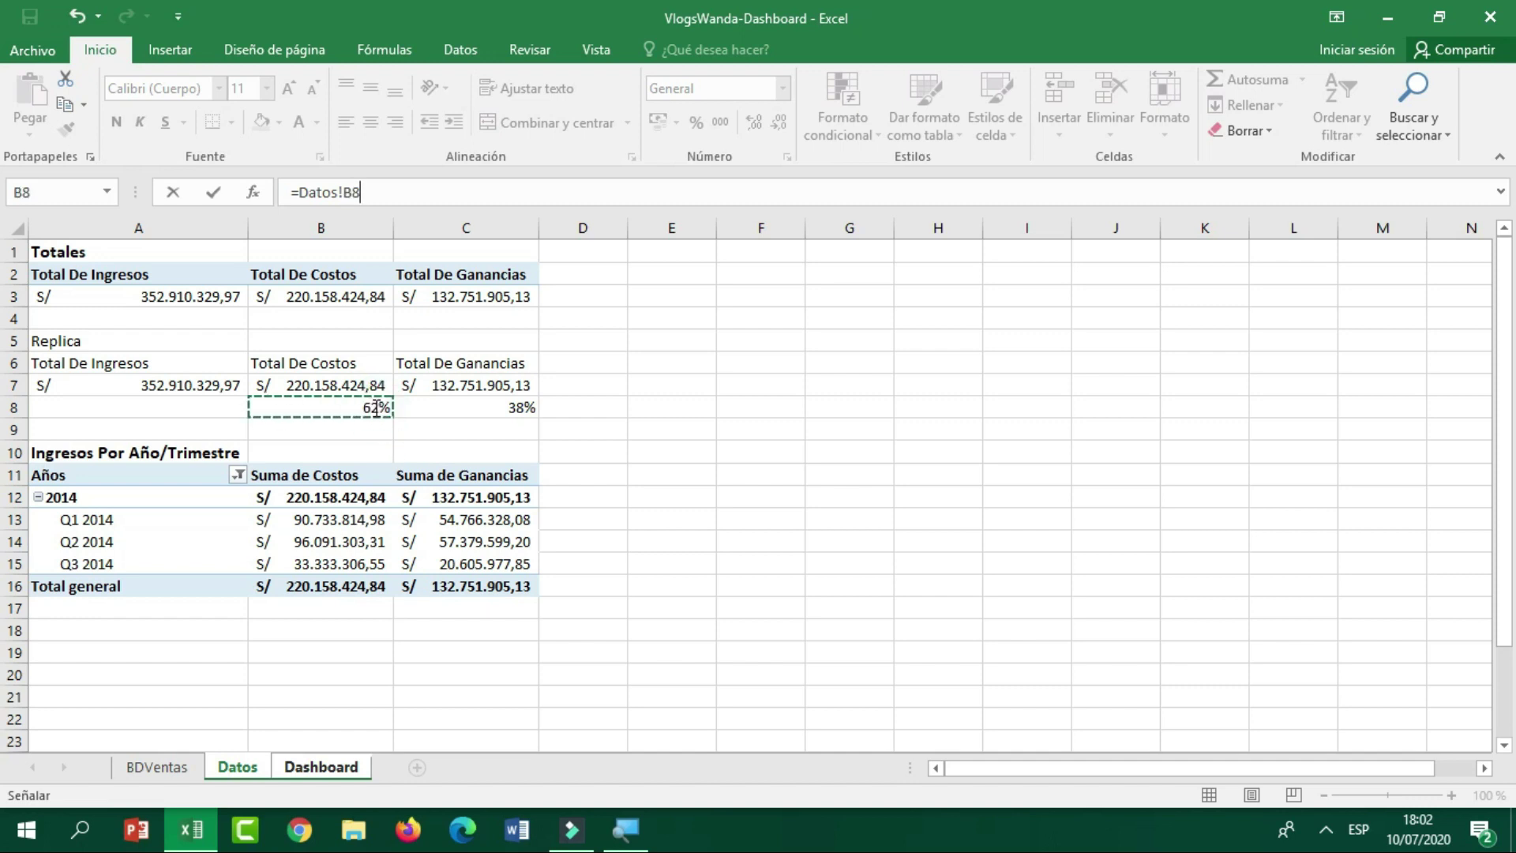
key("Return")
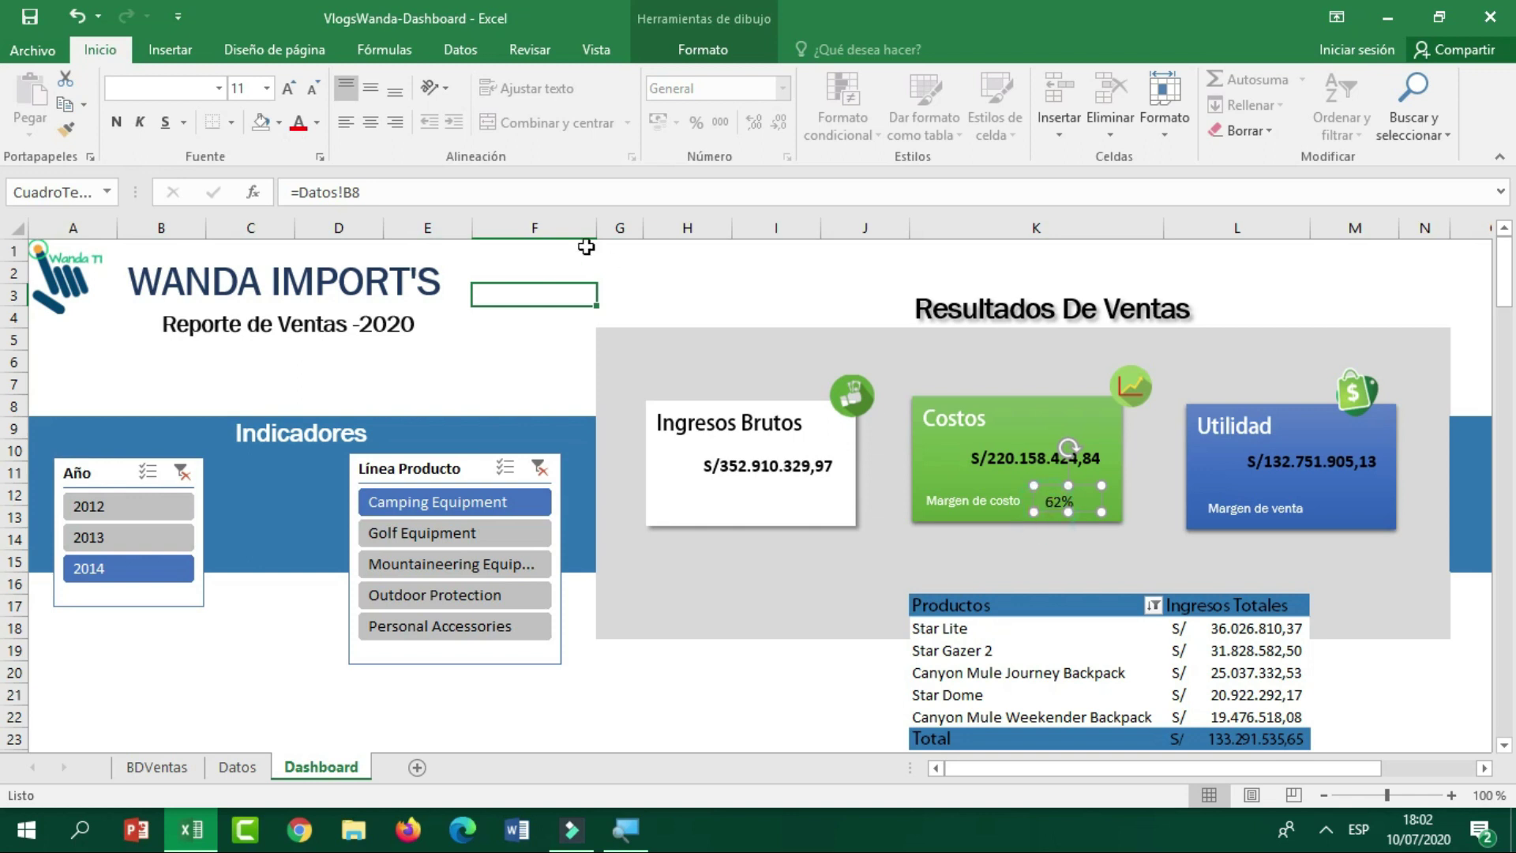
left_click(317, 122)
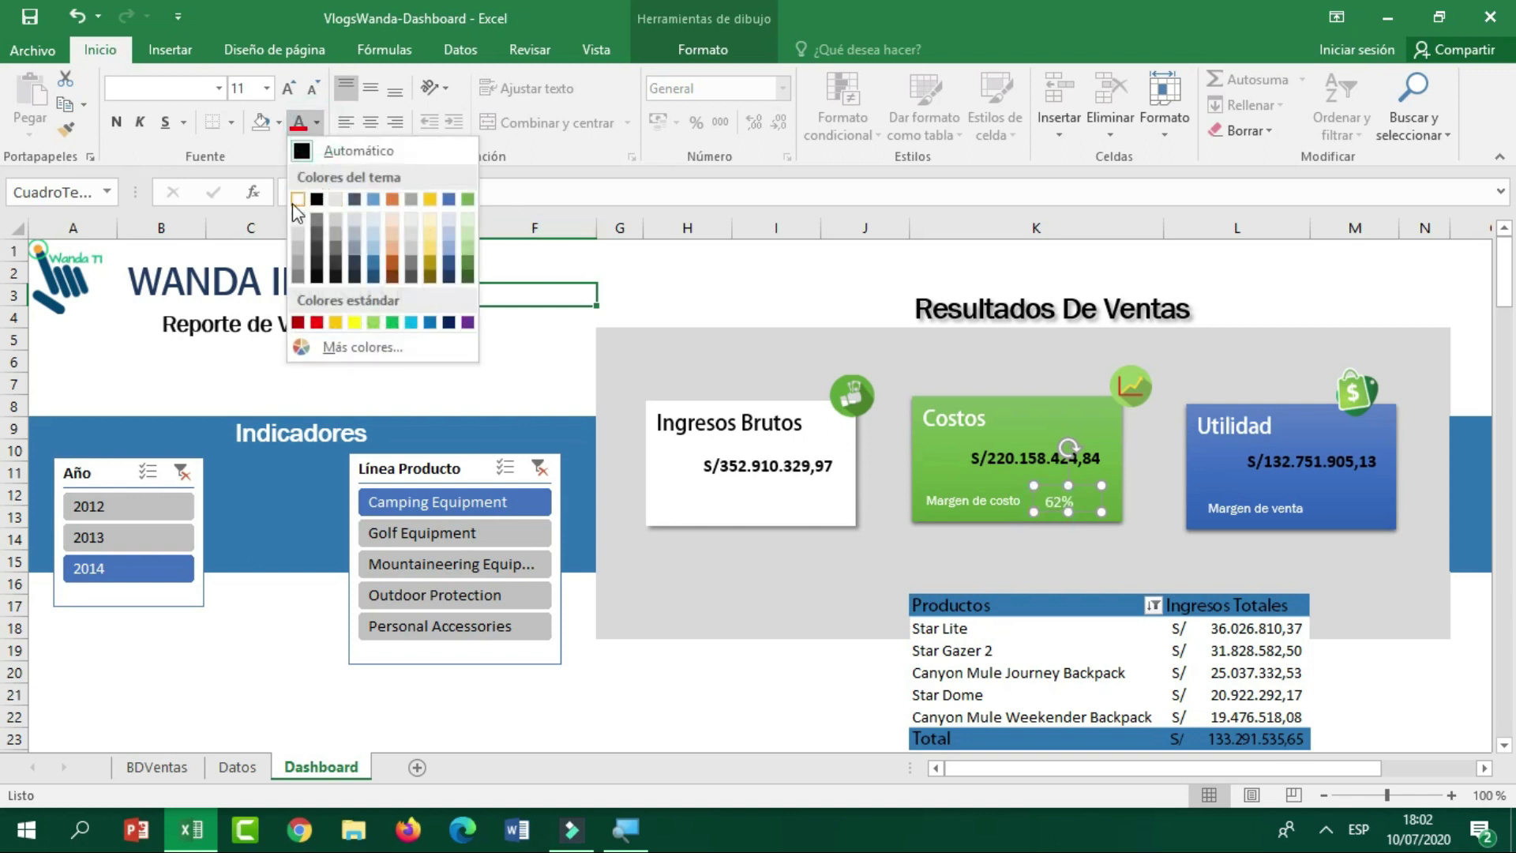
left_click(297, 200)
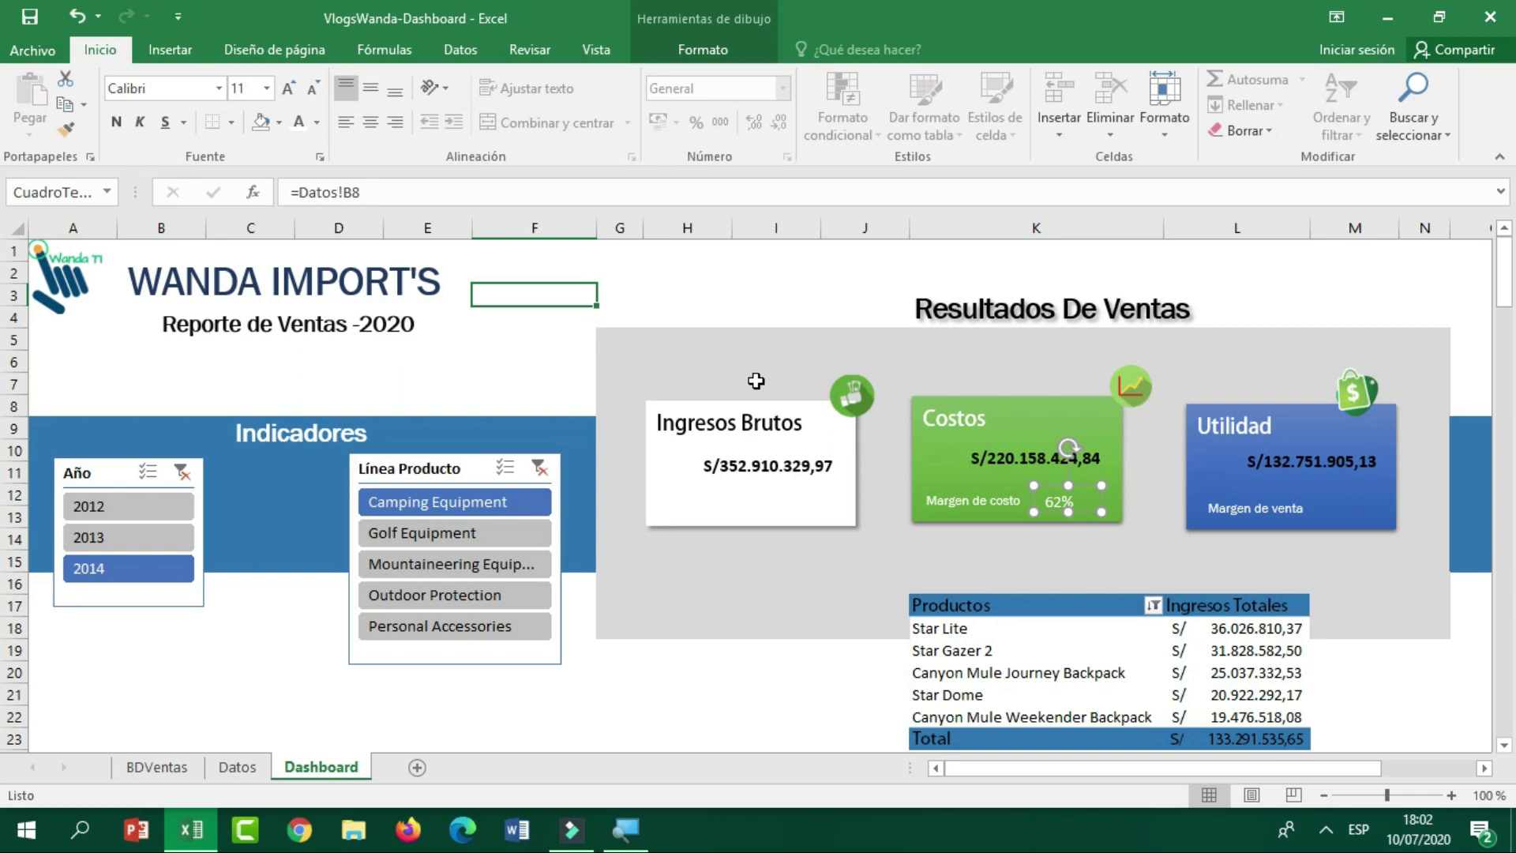
Move the cost percentage closer to its label and place a matching box linked to Datos!C8 beside Margen de venta on the Utilidad card.
left_click(1033, 488)
left_click(1362, 537)
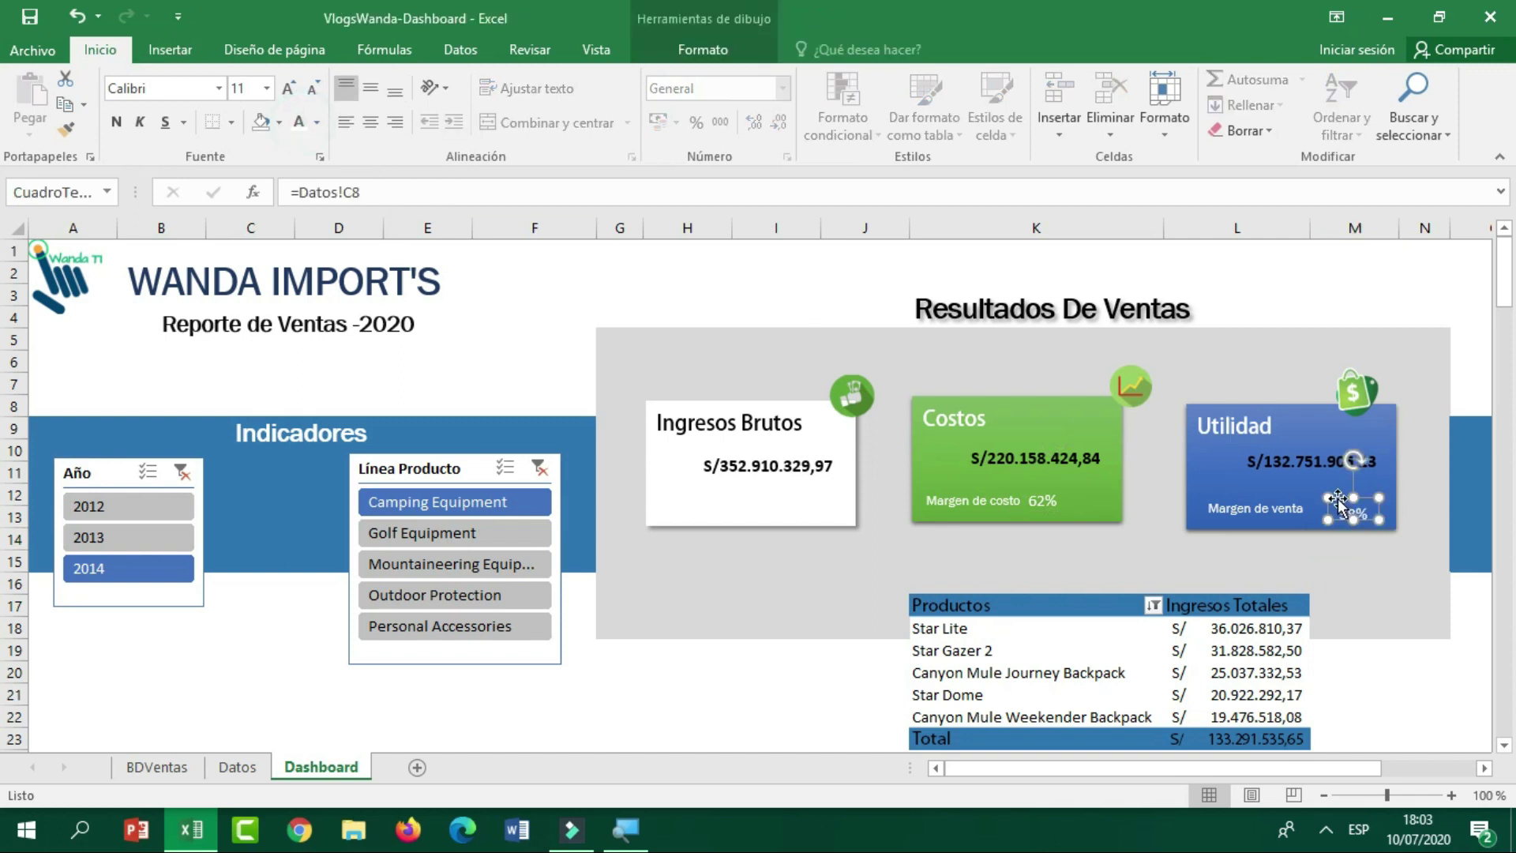
left_click_drag(1338, 496, 1318, 491)
left_click(1381, 583)
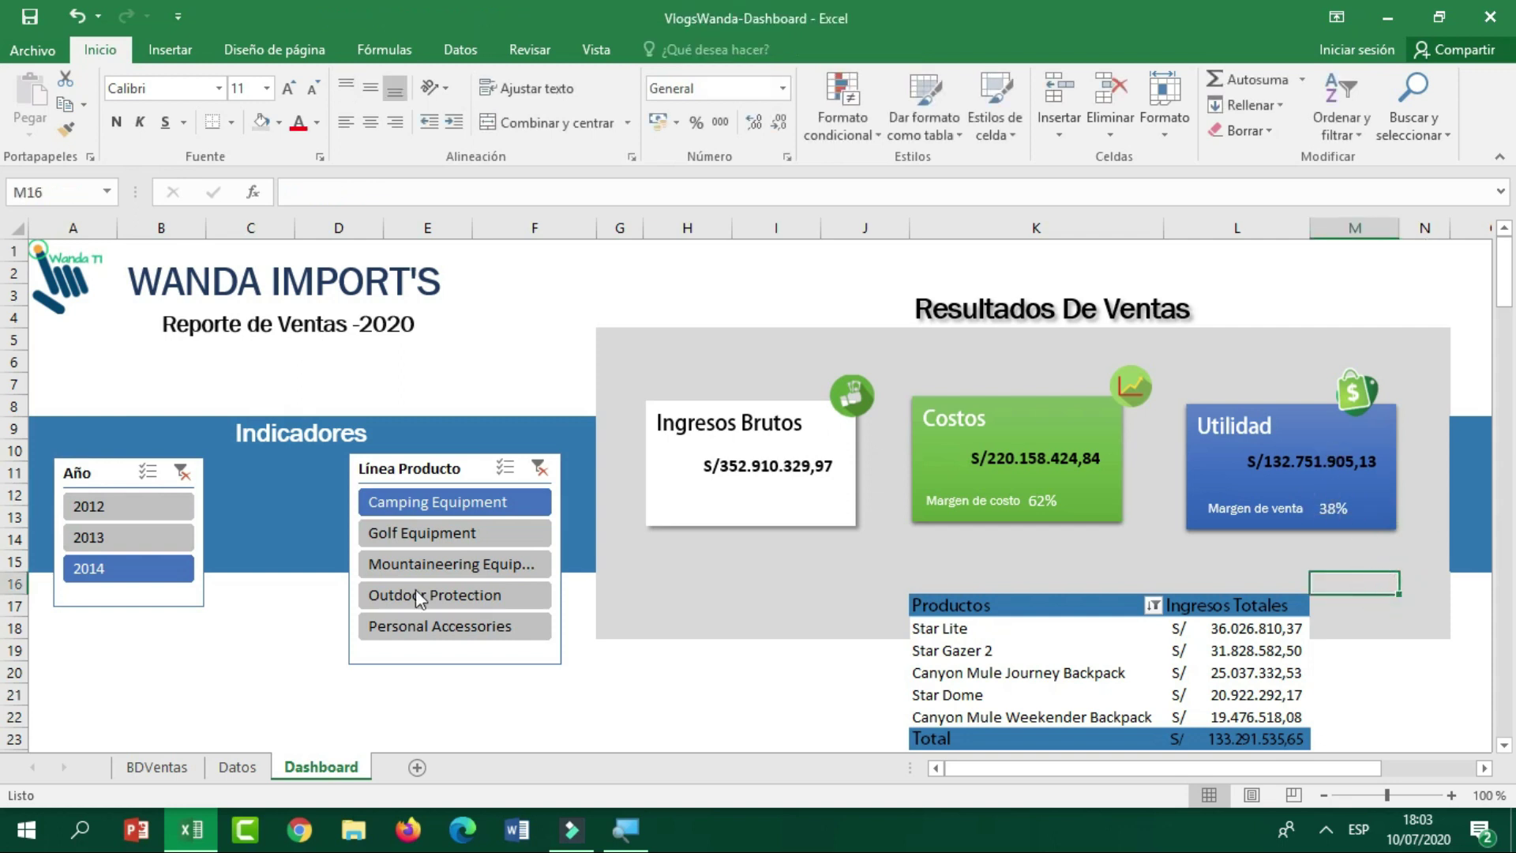
Test the margin percentages by filtering to Mountaineering Equipment, switching to Outdoor Protection, and changing the year to 2012 and 2013.
left_click(431, 563)
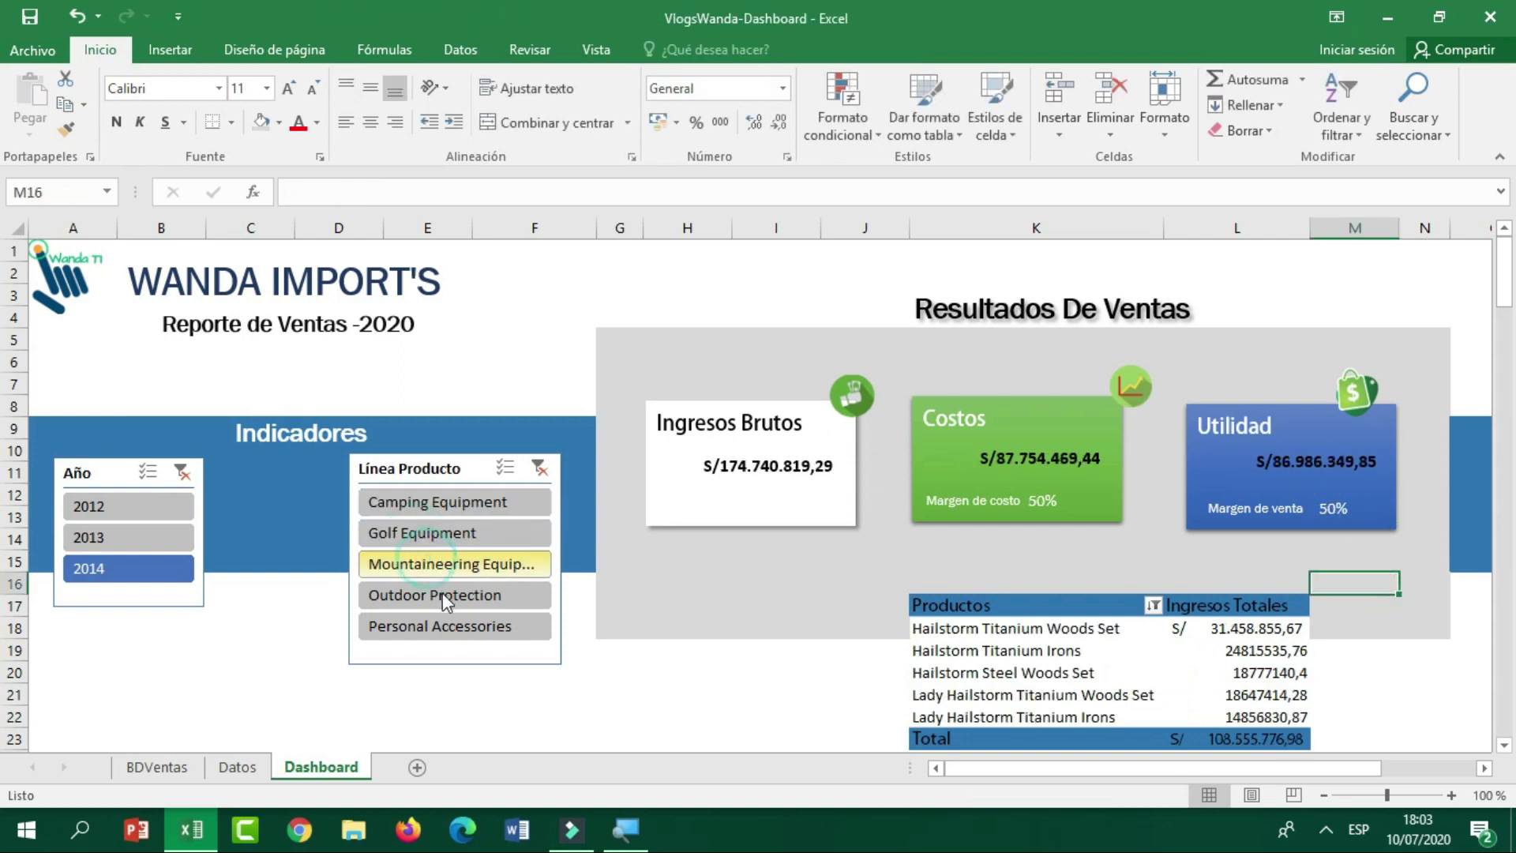
left_click(443, 594)
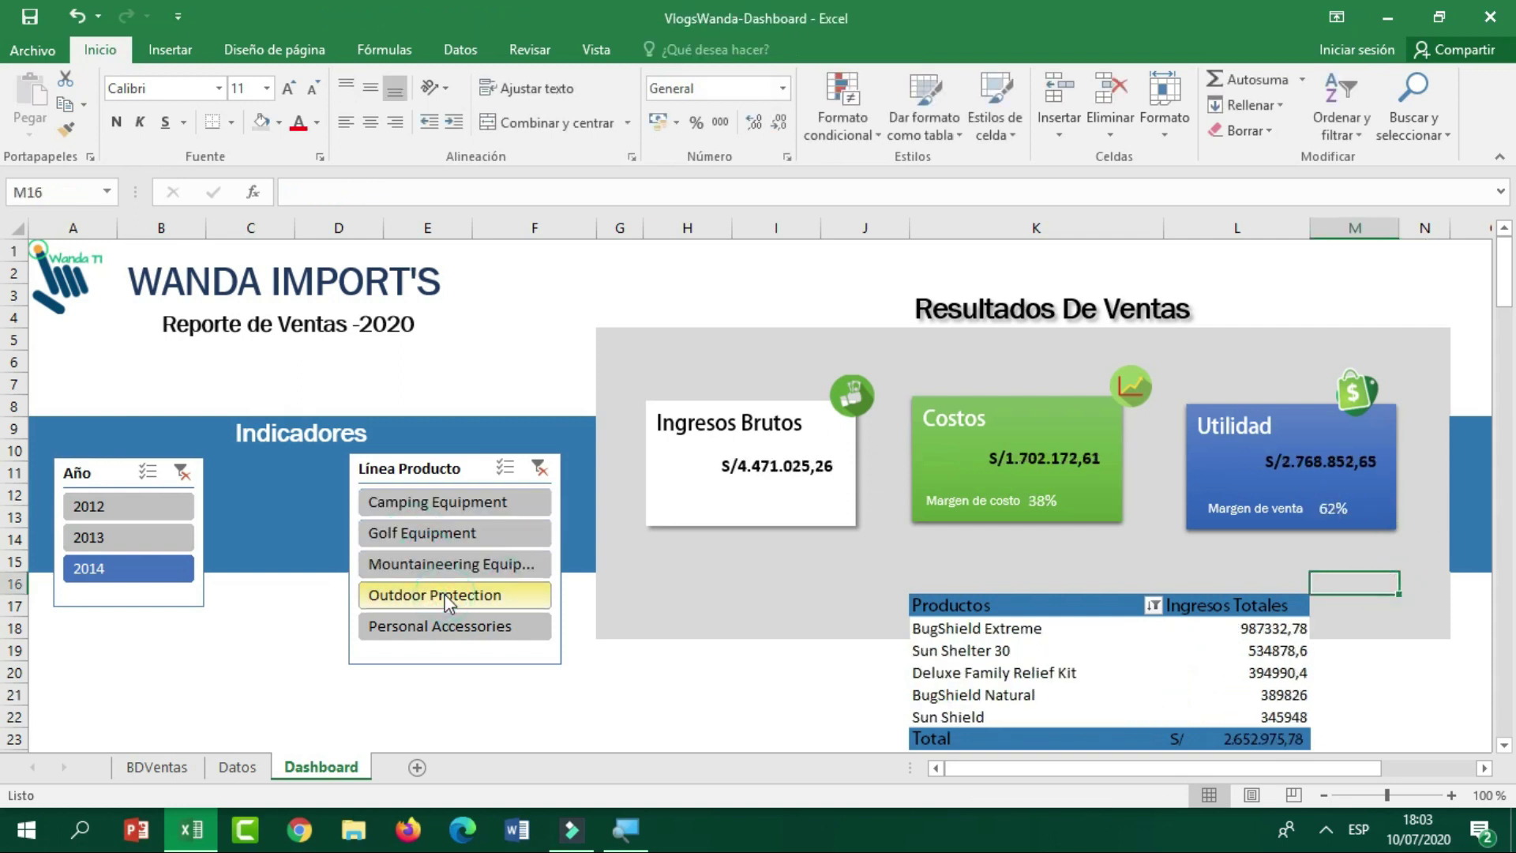
left_click(136, 505)
left_click(149, 540)
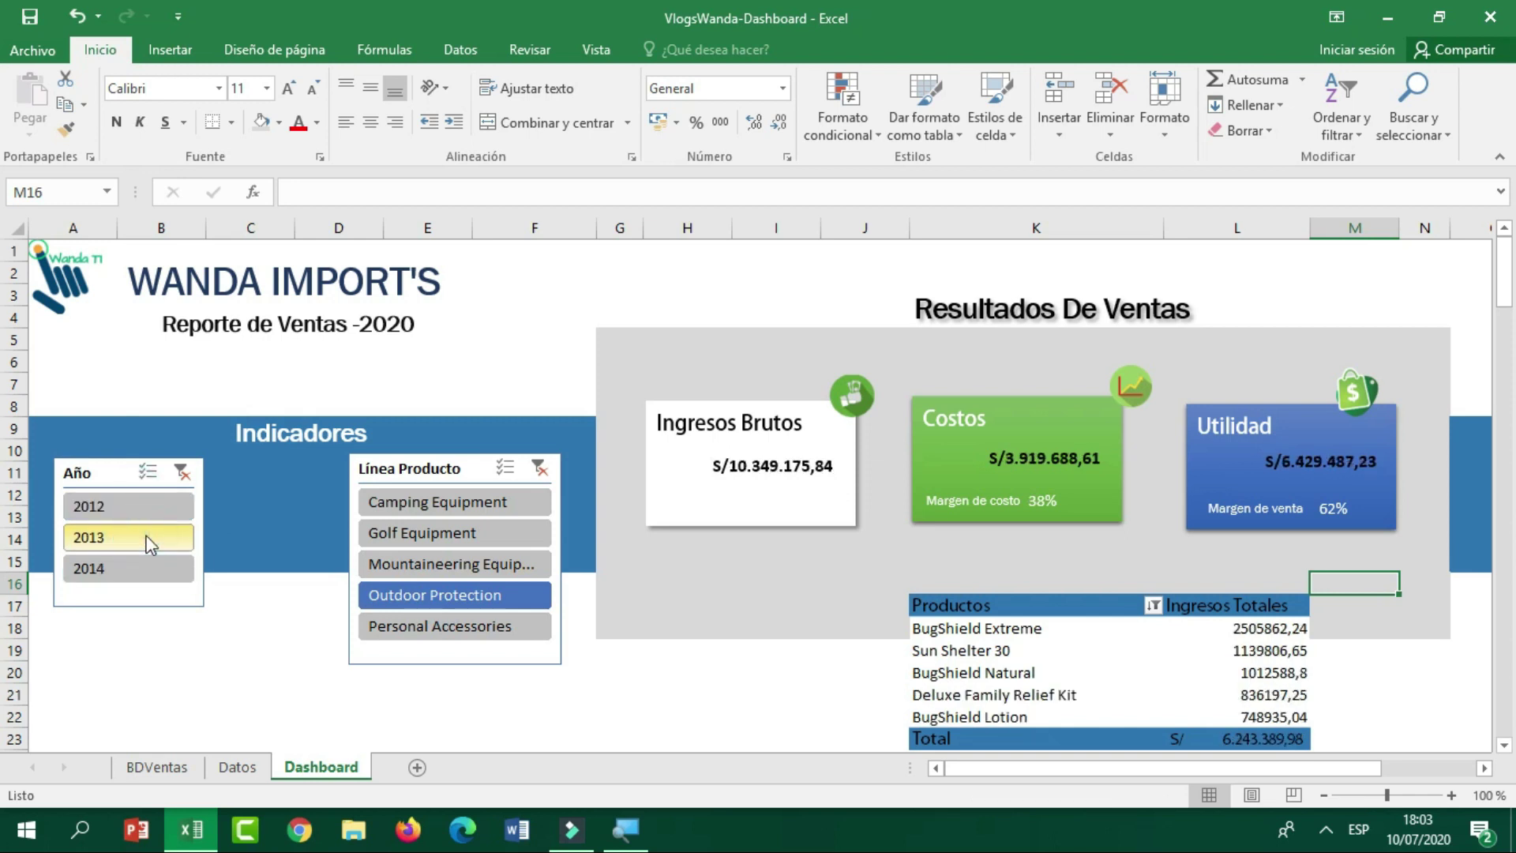